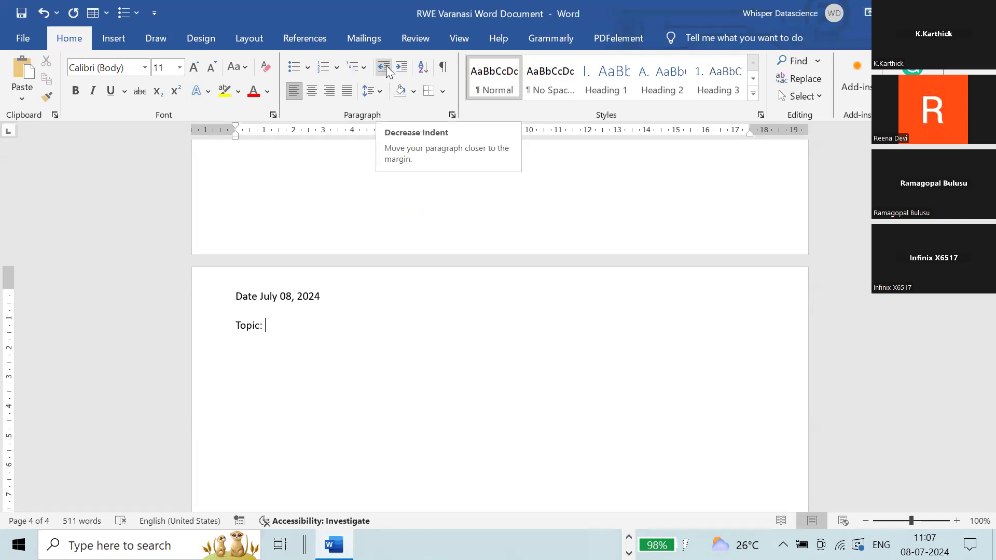
Enter "Other Topics of Pararaph" after the Topic label below the date line
left_click_drag(283, 329, 220, 301)
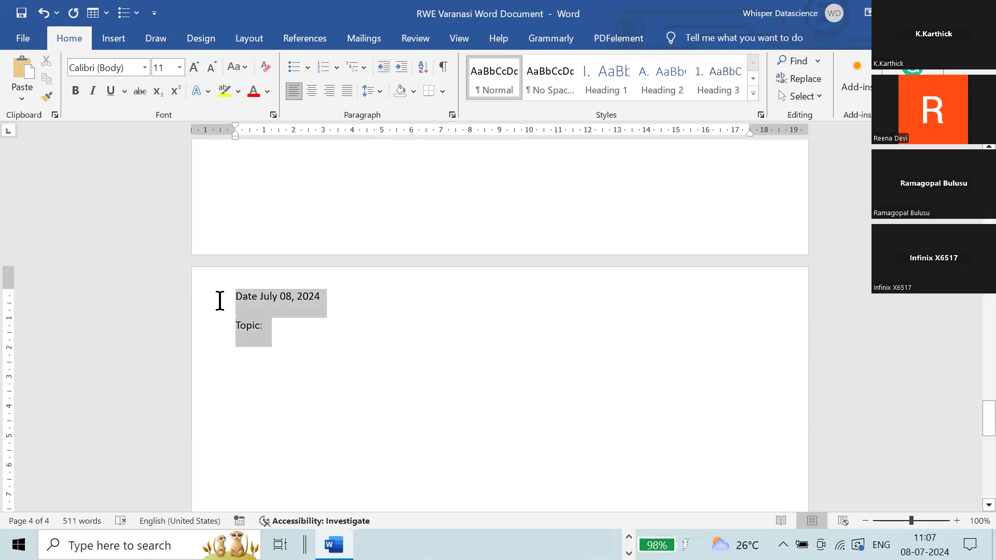
left_click(293, 296)
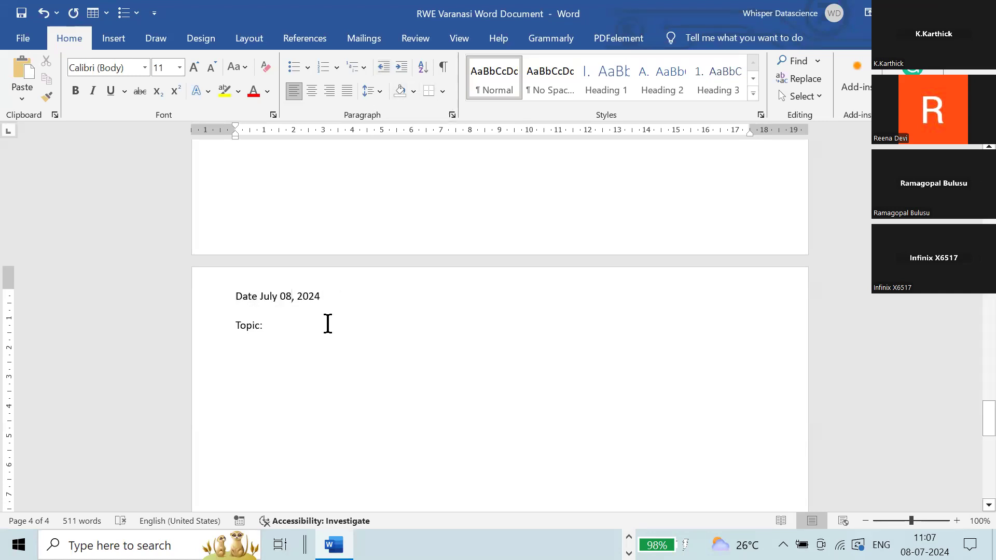
left_click(307, 328)
type("Other ")
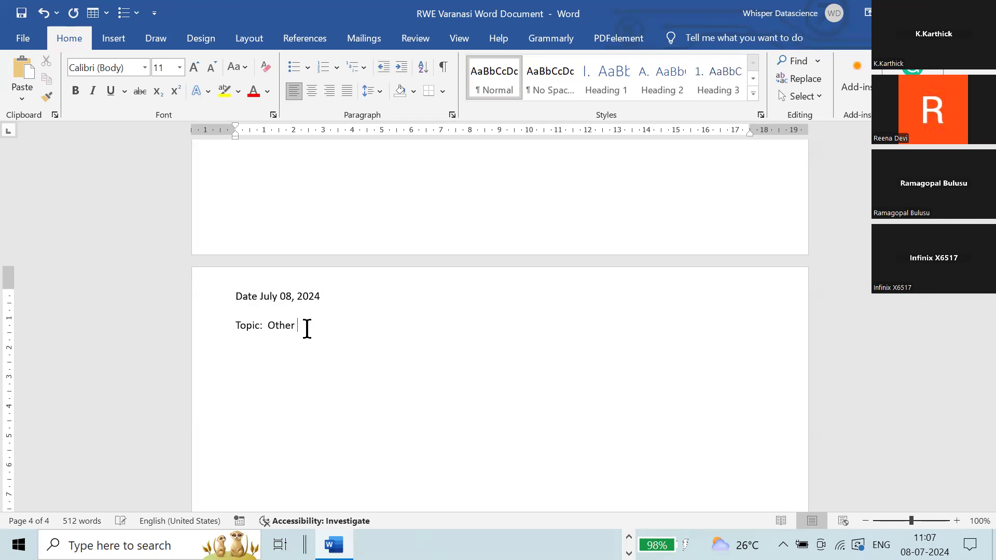
type("Topics of Pararaph")
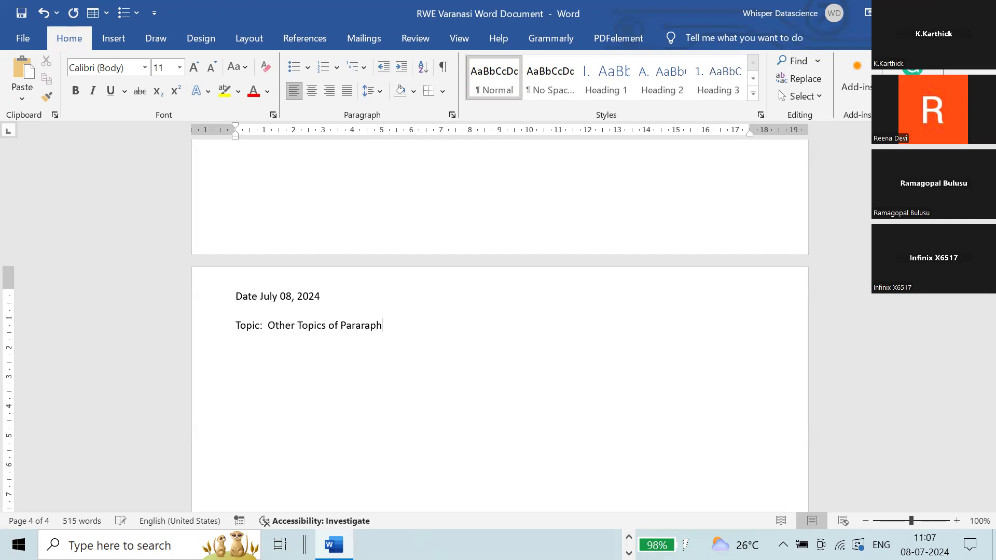
Add a "Topic Description:" line below the topic line, followed by a new empty line
key("Return")
type("Topci")
key("BackSpace")
key("BackSpace")
key("BackSpace")
type("ic Decs")
key("BackSpace")
key("BackSpace")
type("scription:")
key("Return")
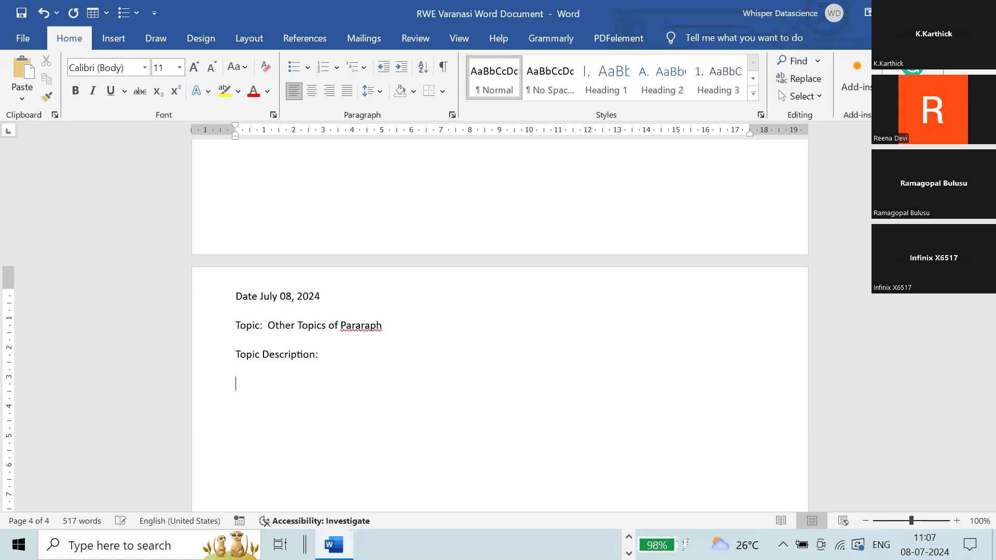
Correct the misspelled "Pararaph" to "Paragraph" in the topic line using the spelling suggestion
right_click(358, 328)
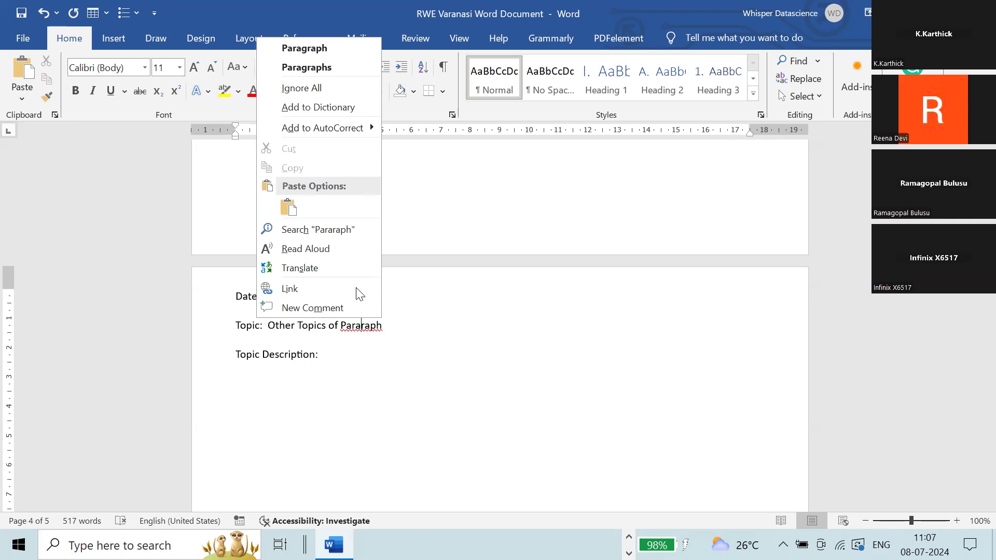
left_click(304, 46)
left_click_drag(298, 324, 388, 326)
Below the Topic Description line, add a line reading "Decres" and insert a "Pragraph" line above it
left_click(327, 363)
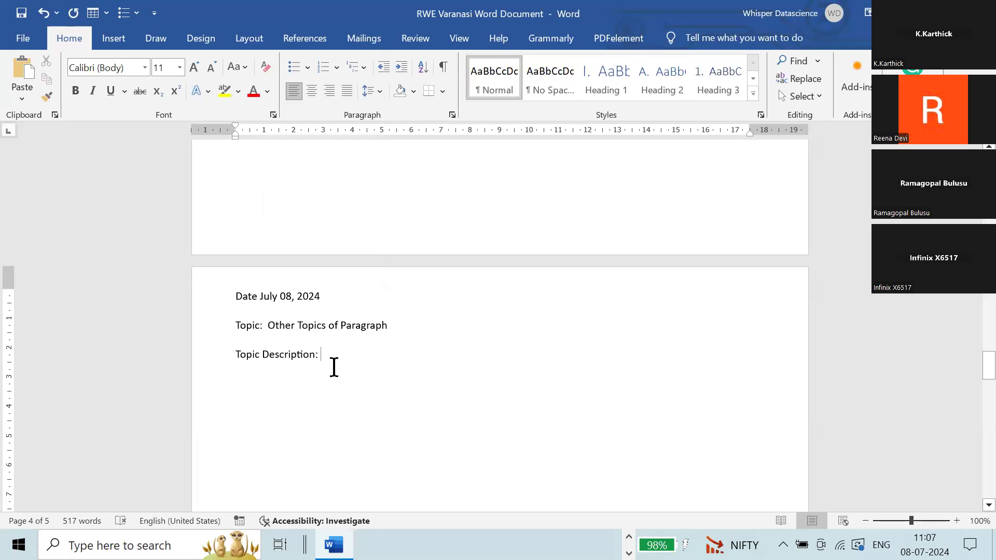
key("Return")
key("Return")
type("Decres")
key("Up")
key("Return")
type("P")
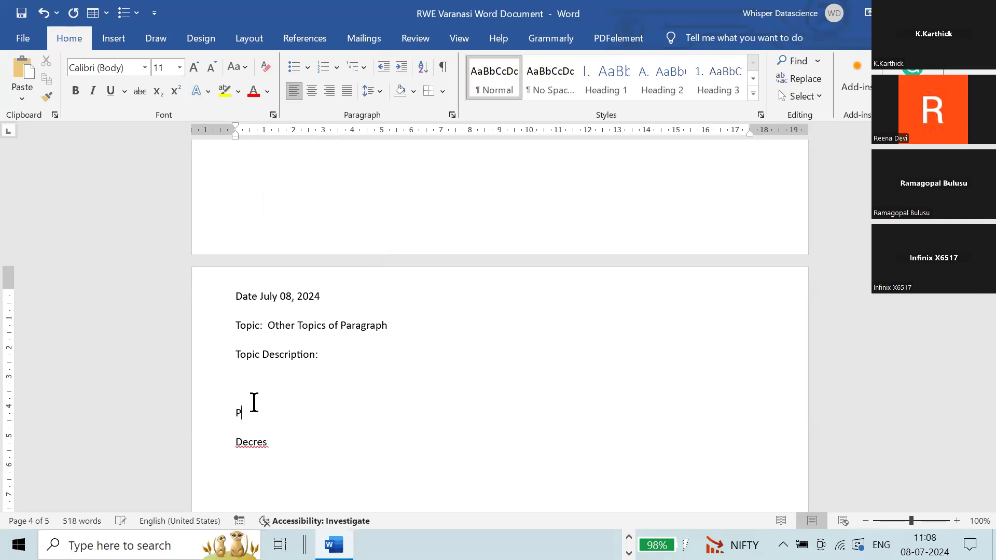
type("ragraph")
key("Return")
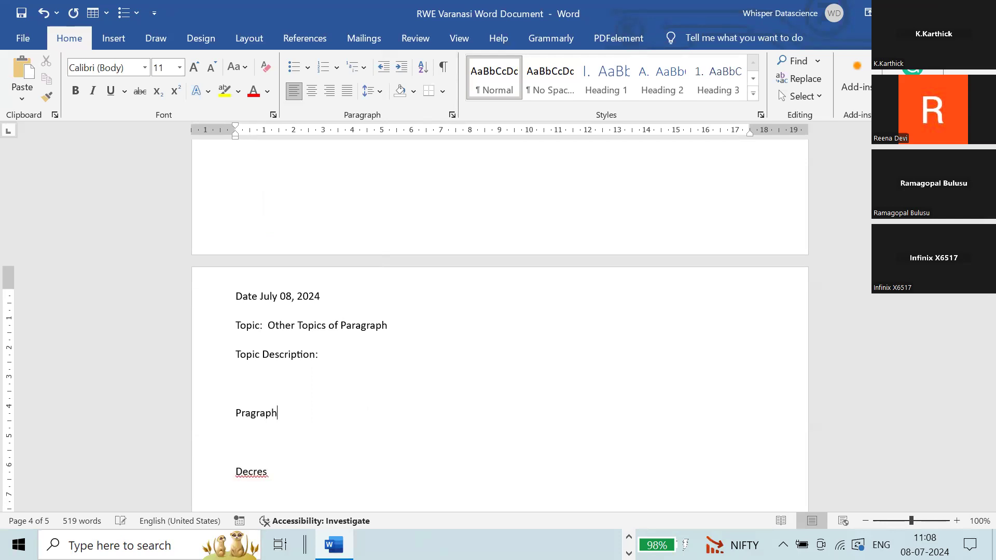
Correct "Pragraph" to "Paragraph" and format that line as a bold, underlined heading at size 15
right_click(258, 413)
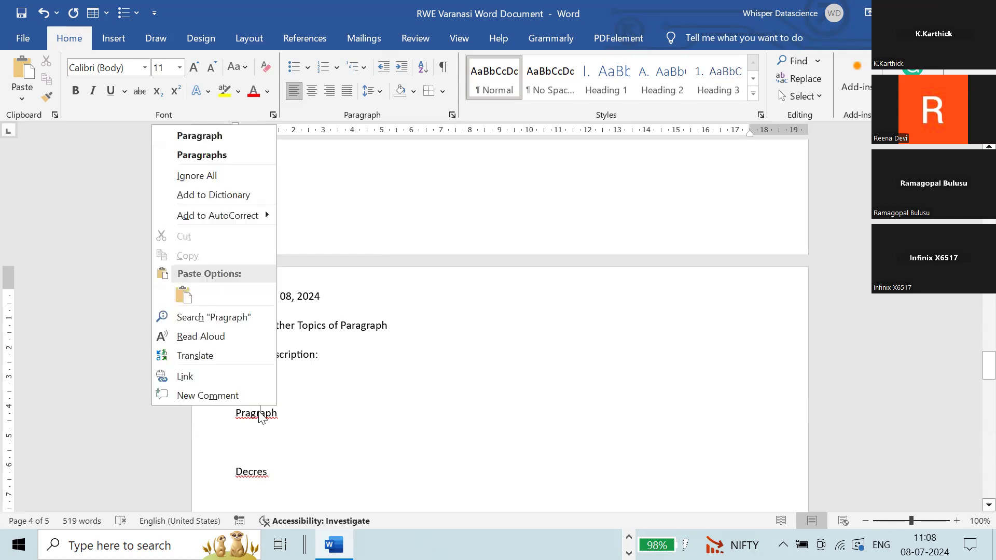
left_click(200, 136)
left_click_drag(193, 413, 294, 427)
key("ctrl+b")
key("ctrl+u")
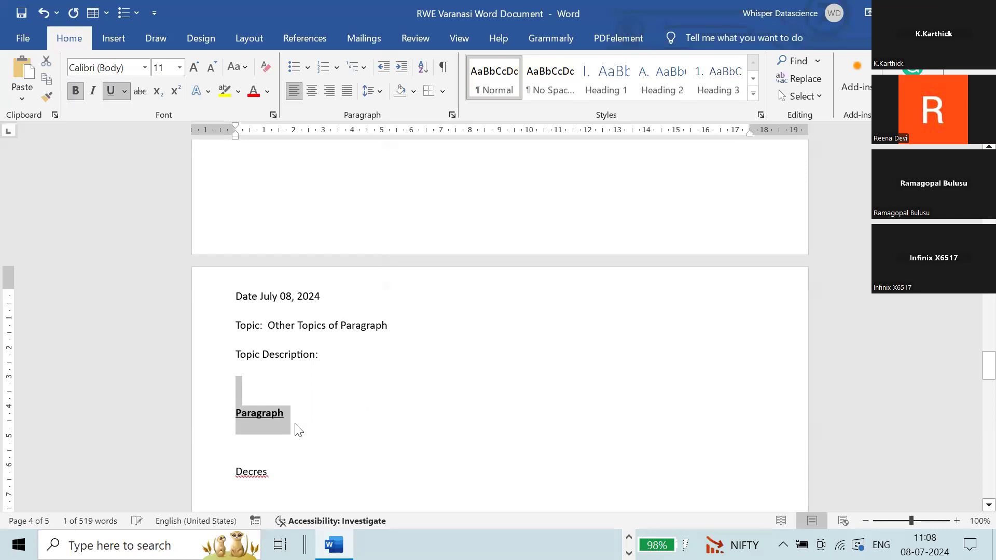
key("ctrl+bracketright")
key("ctrl+bracketright")
key("ctrl+bracketright")
key("ctrl+bracketright")
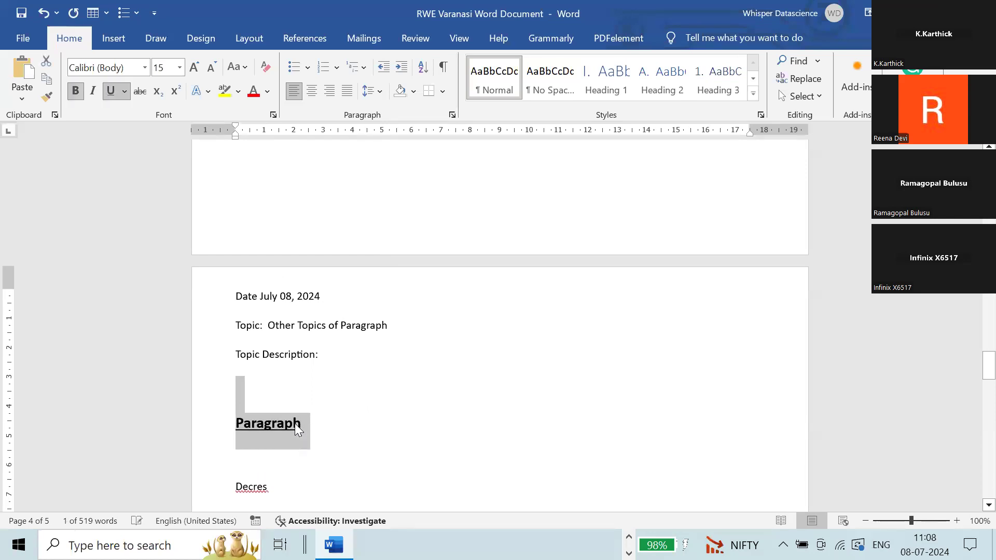
Remove the empty lines directly above and below the Paragraph heading
left_click(290, 405)
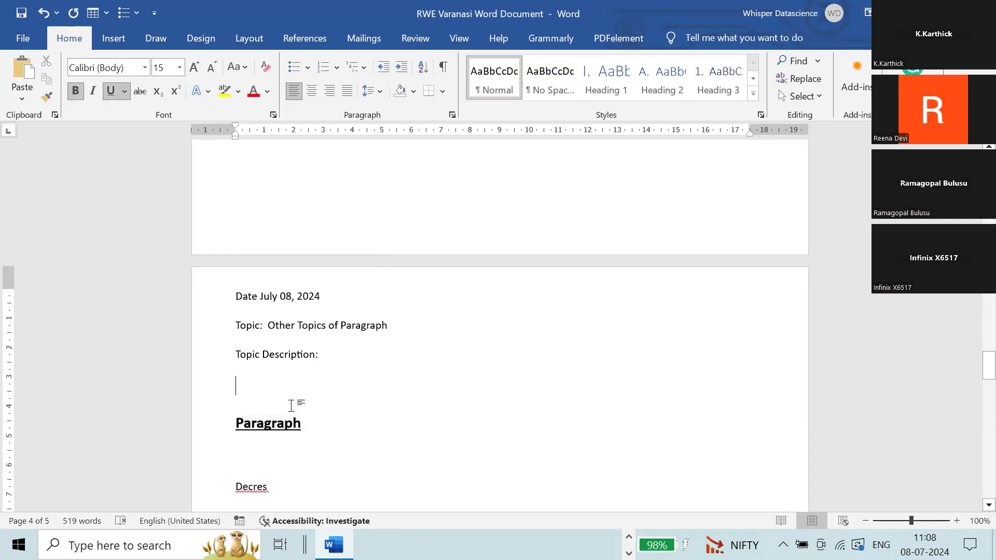
key("Delete")
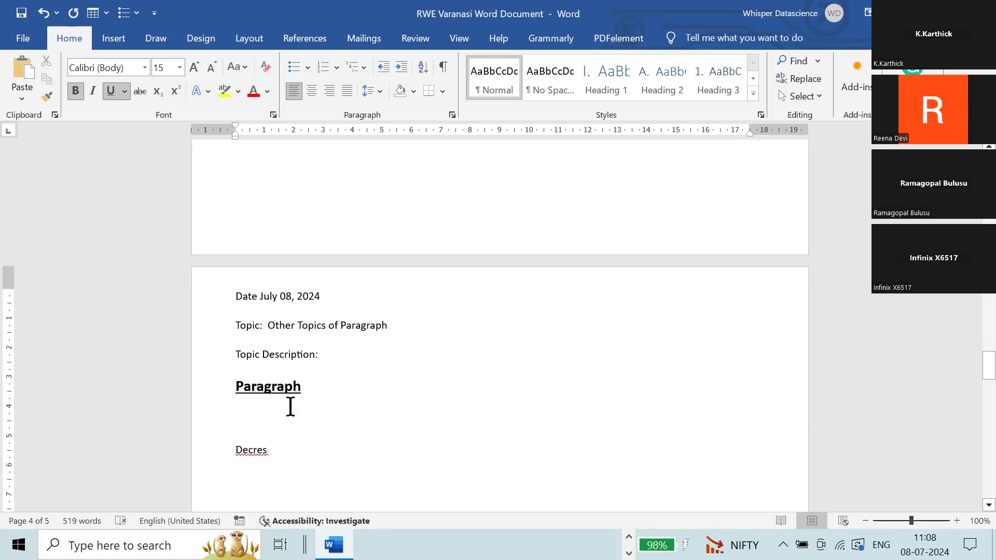
left_click(264, 422)
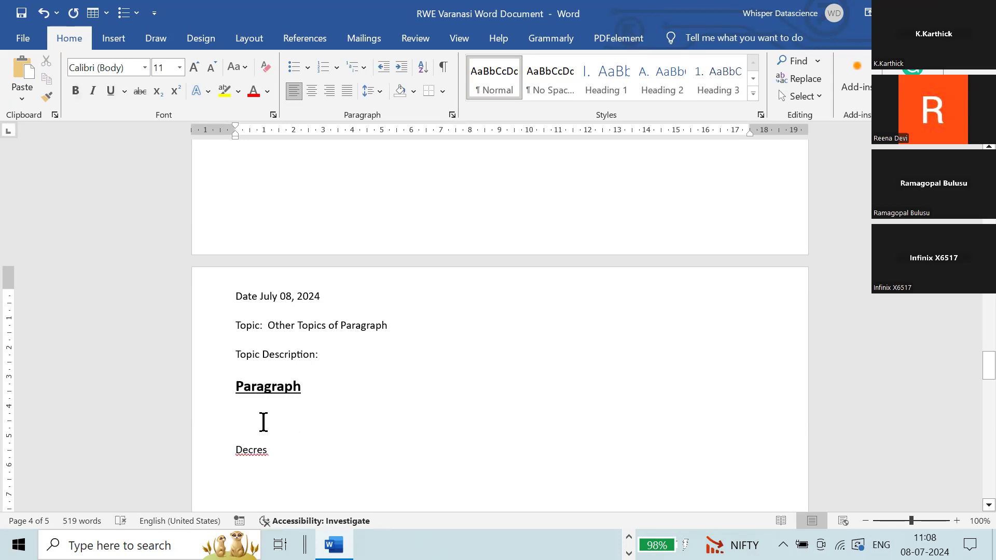
key("Delete")
Complete the "Decres" line as "Decrease Indent" and add an "Increase Indent" line below it, separated by a blank line
type("ase Indent")
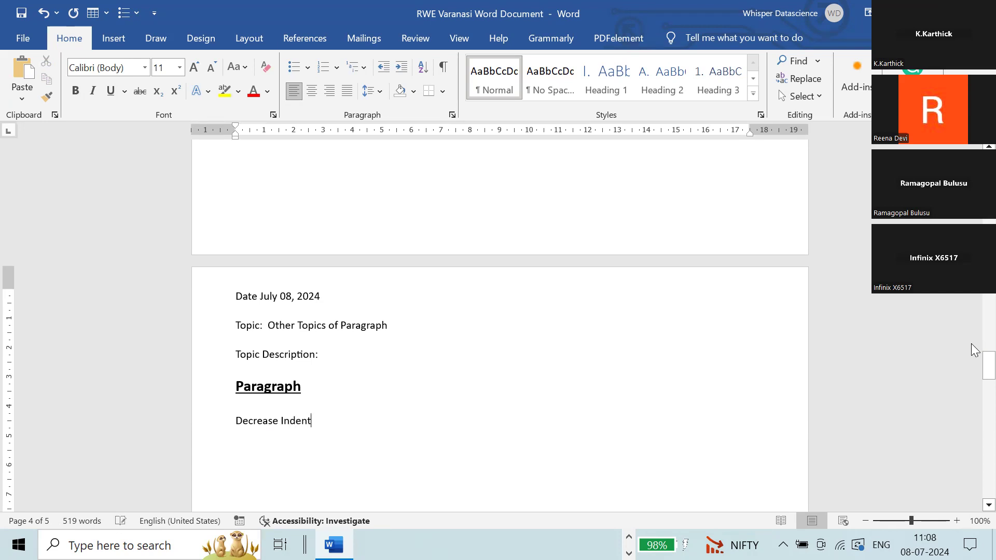
type("Increase Indent")
left_click_drag(318, 418, 232, 414)
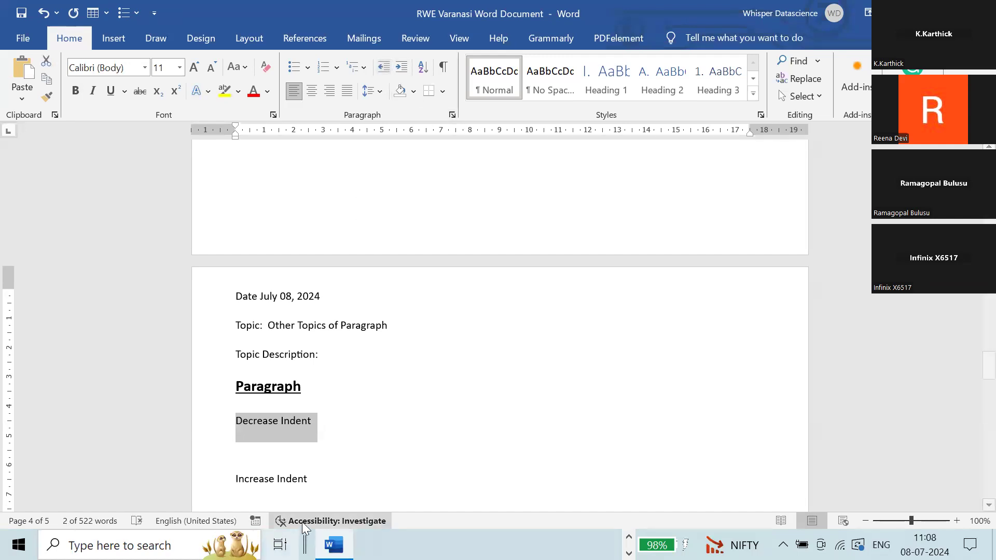
Increase the indent of the "Increase Indent" line repeatedly until it reaches the right margin
left_click_drag(308, 483, 222, 471)
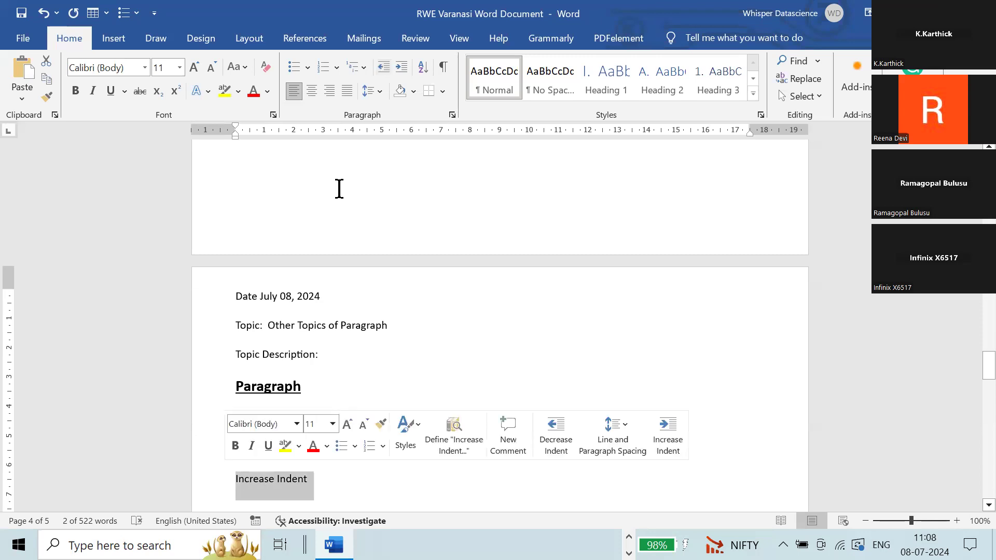
left_click(401, 68)
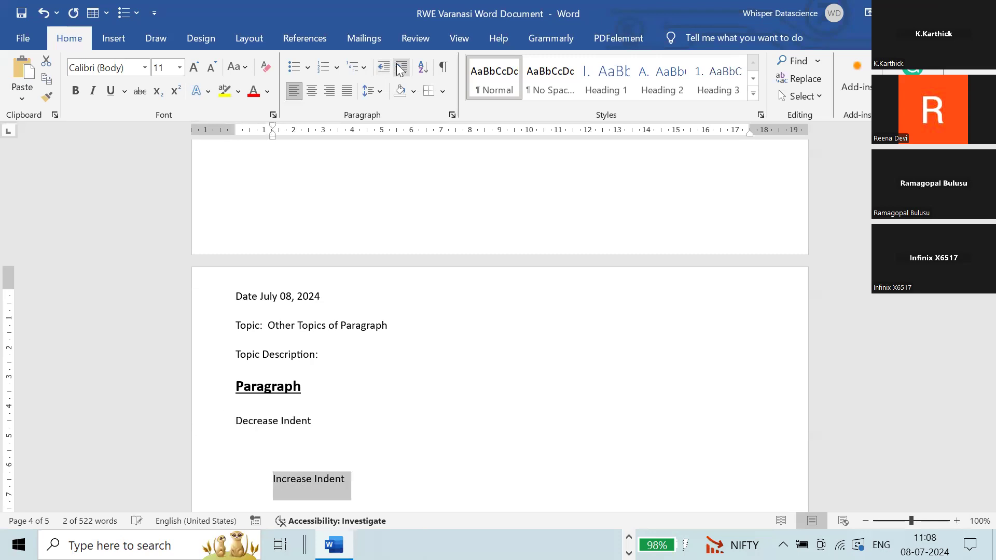
left_click(402, 67)
left_click(401, 67)
left_click(401, 68)
left_click(402, 67)
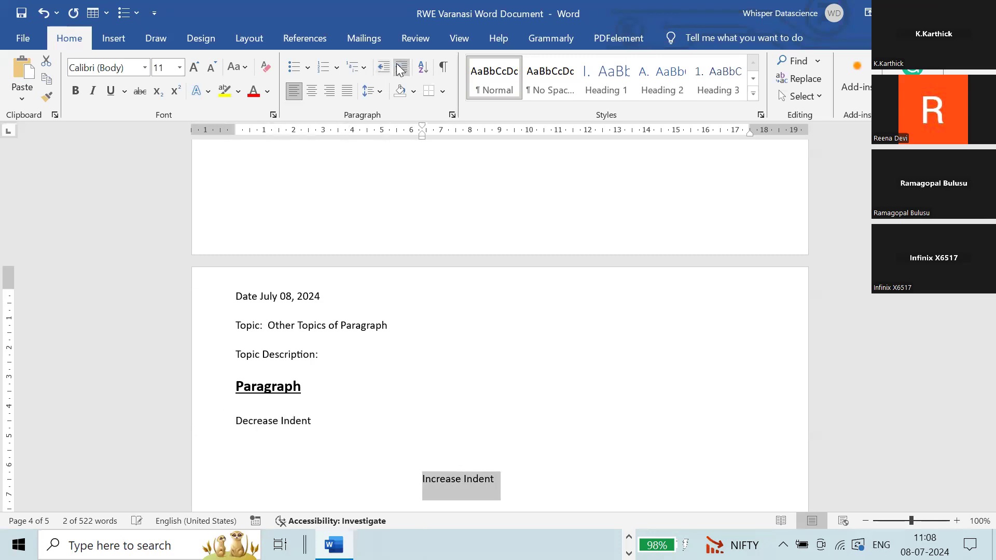
left_click(401, 68)
left_click(401, 67)
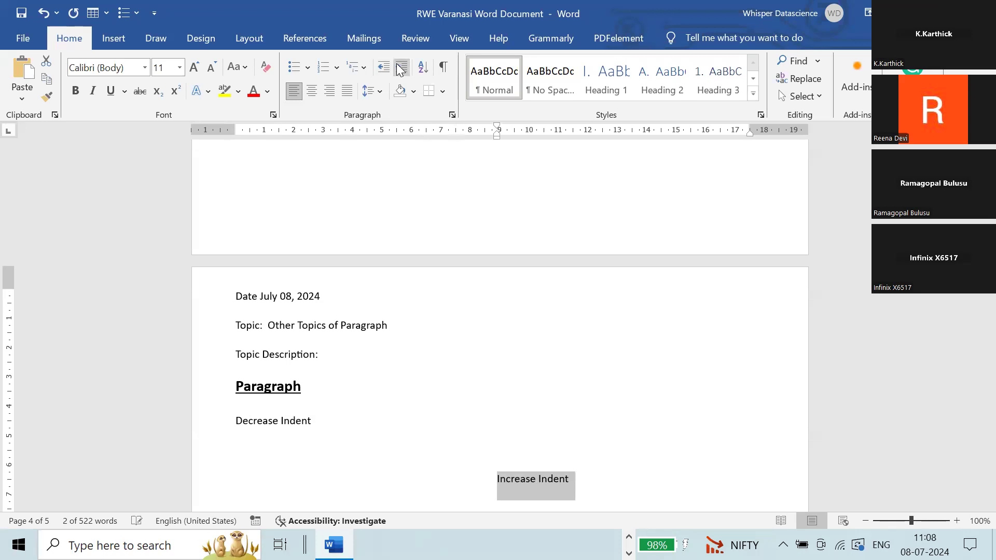
left_click(402, 67)
left_click(401, 68)
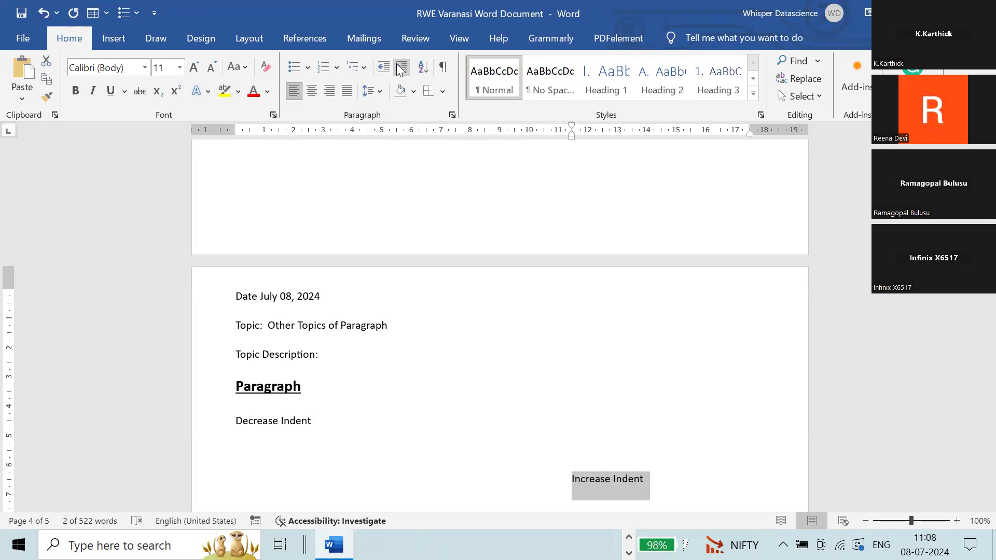
left_click(401, 67)
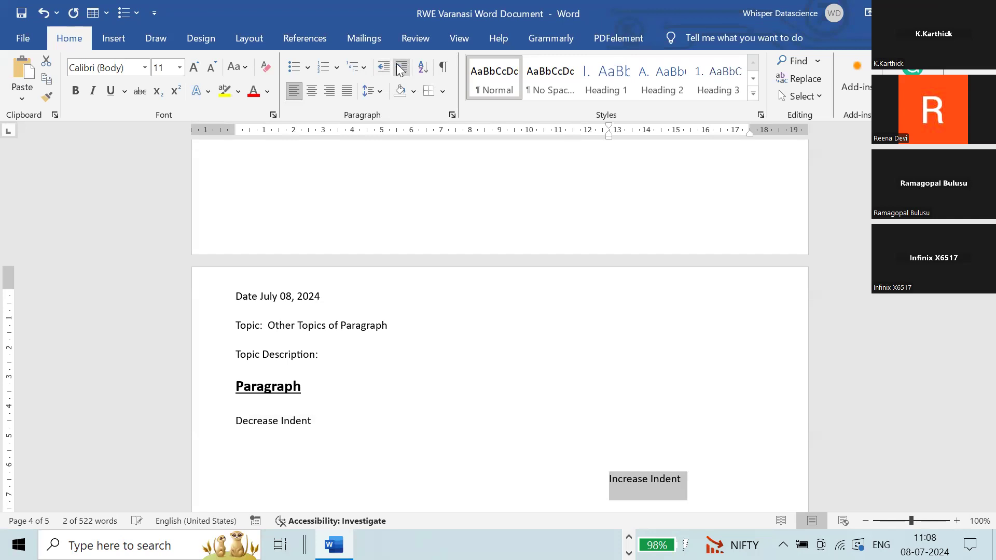
left_click(402, 67)
left_click(401, 67)
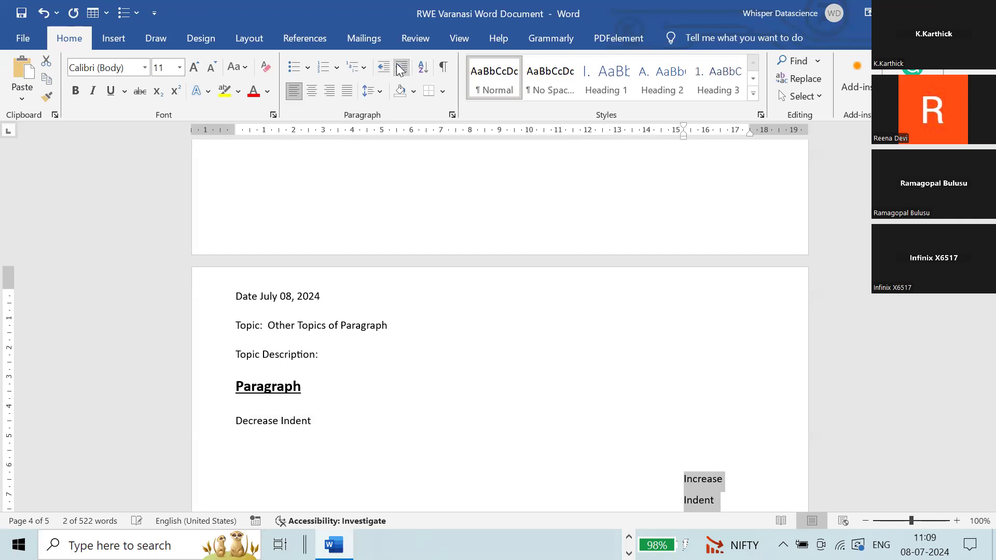
left_click(401, 68)
left_click(401, 67)
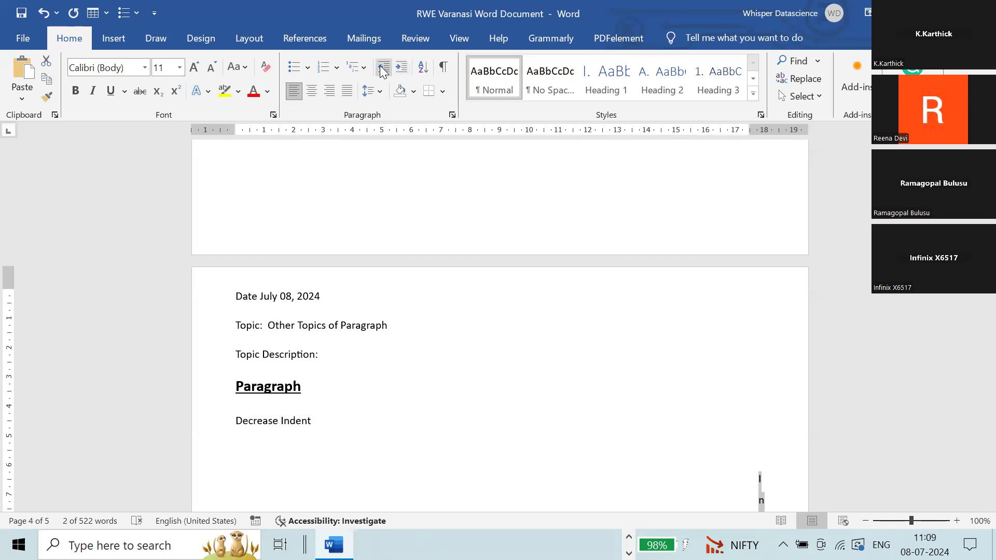
Decrease the indent of the "Increase Indent" line repeatedly until it is back at the left margin
left_click(384, 68)
left_click(385, 68)
left_click(385, 68)
left_click(384, 68)
left_click(385, 67)
left_click(384, 67)
left_click(384, 67)
left_click(384, 68)
left_click(385, 67)
left_click(384, 67)
left_click(385, 68)
left_click(385, 67)
left_click(384, 68)
left_click(384, 68)
left_click(384, 67)
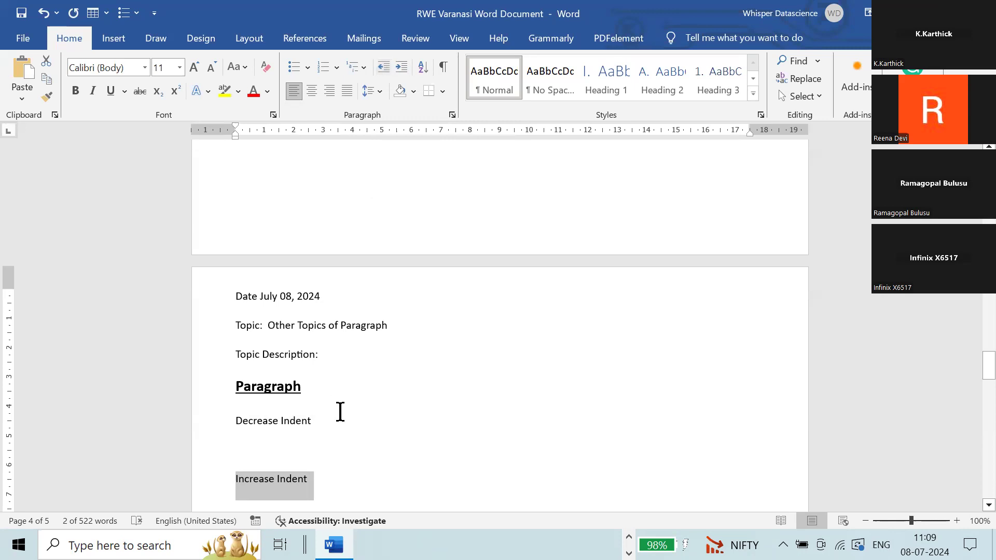
Remove the blank line between the two indent lines and describe Decrease Indent as ": Moving the Paragraph near to the Margin"
left_click(294, 448)
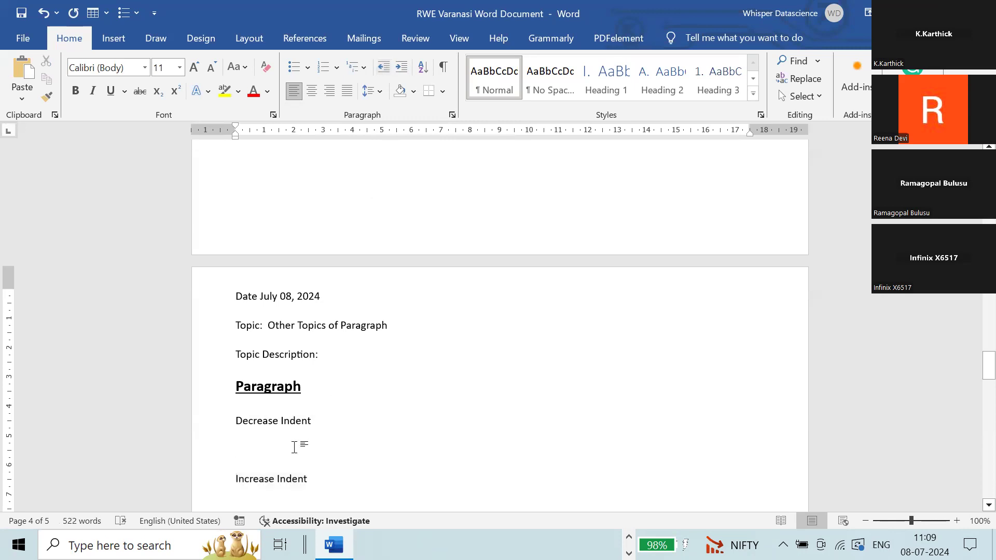
key("Delete")
left_click(332, 424)
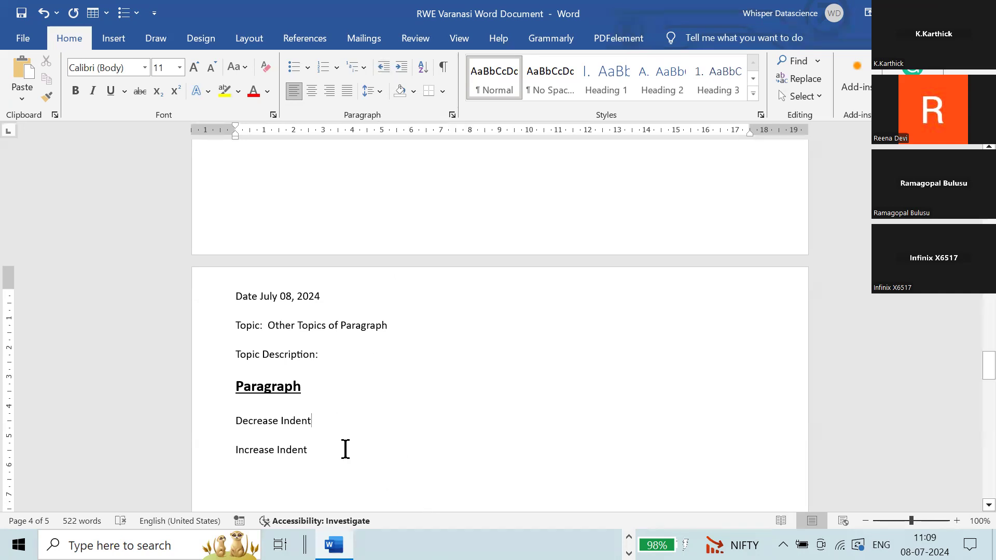
type(": ")
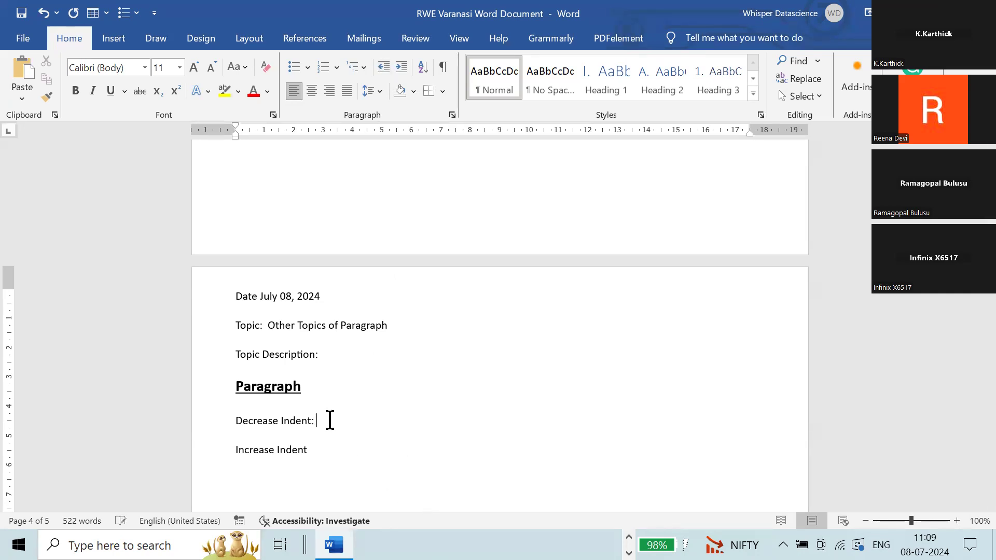
type("Moving the Paragraph near t")
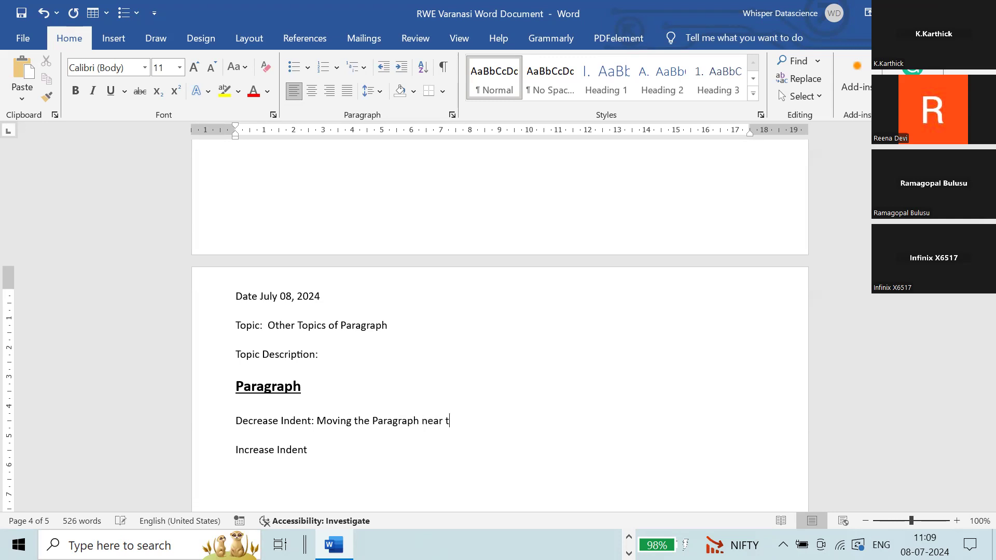
type("o the Margin")
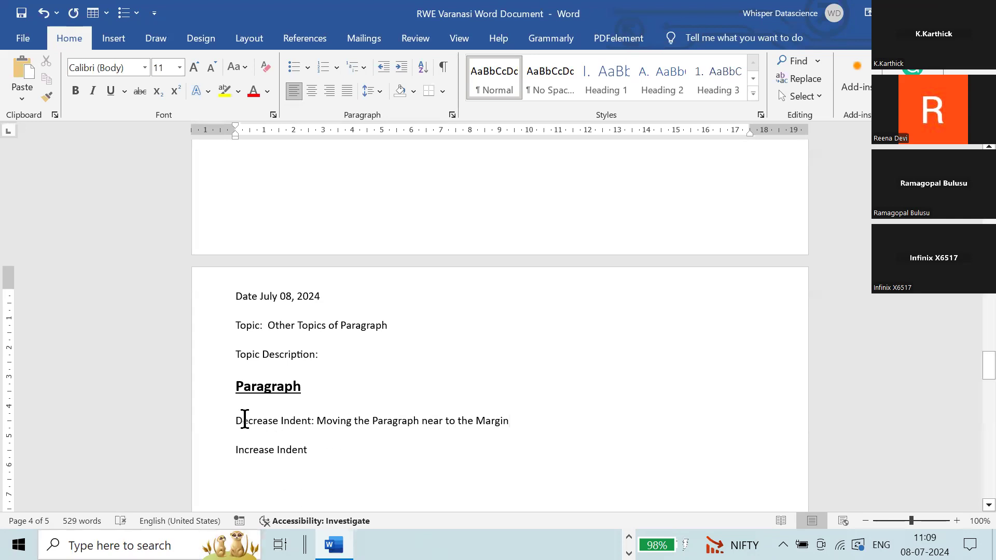
Describe Increase Indent as ": Paragraph Moving Away from the Margin" and select that whole line
left_click(310, 451)
type(":")
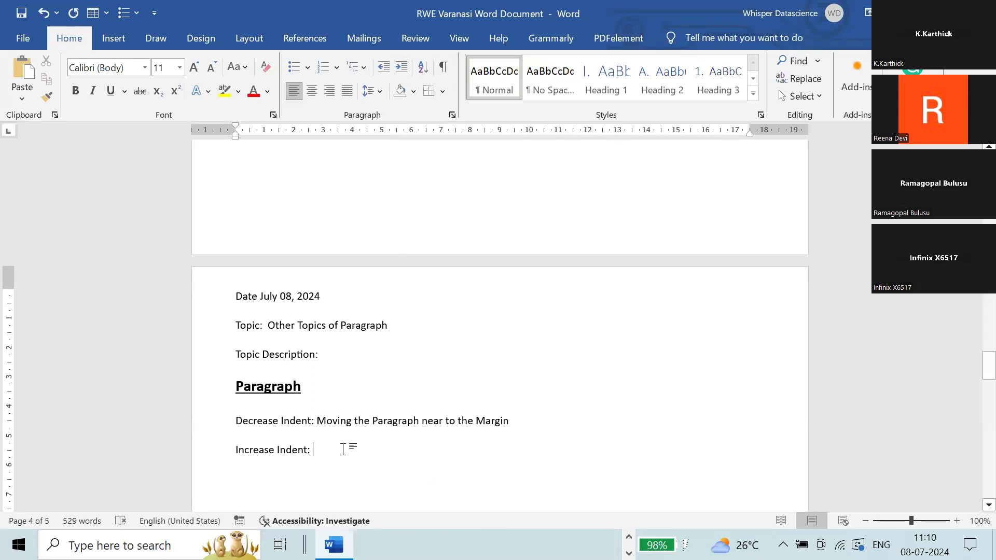
type("Paragrp")
key("BackSpace")
type("a")
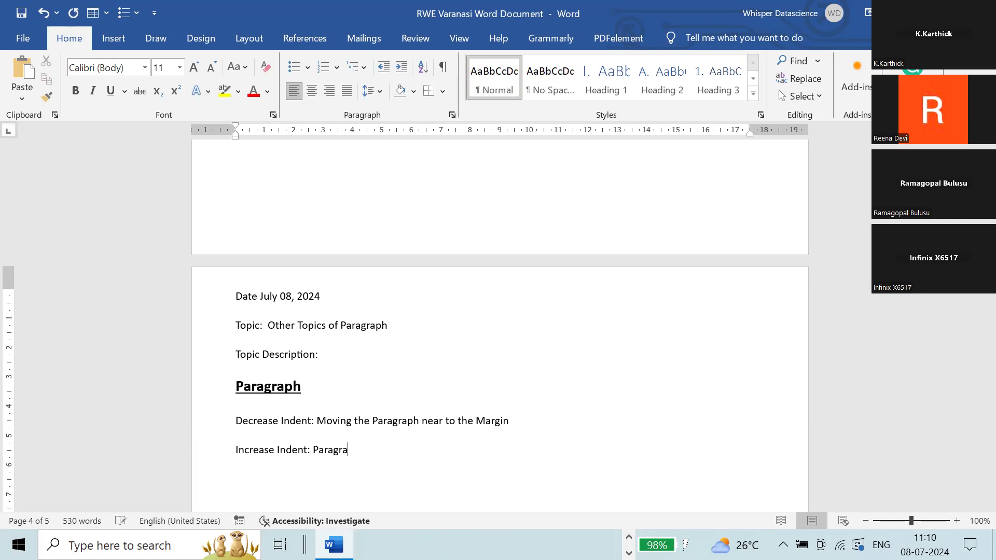
type("ph Moving Away from")
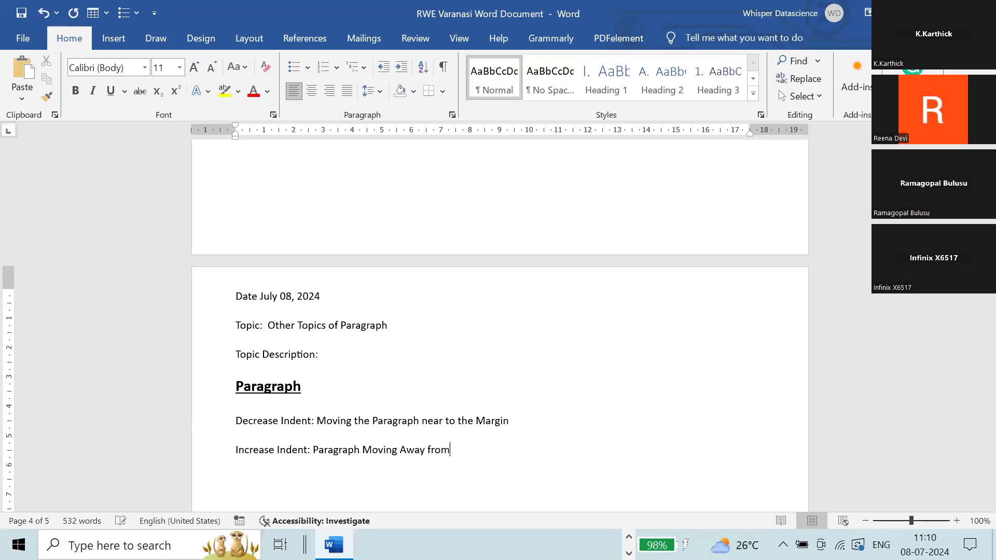
type(" the Margin")
left_click_drag(231, 454, 499, 456)
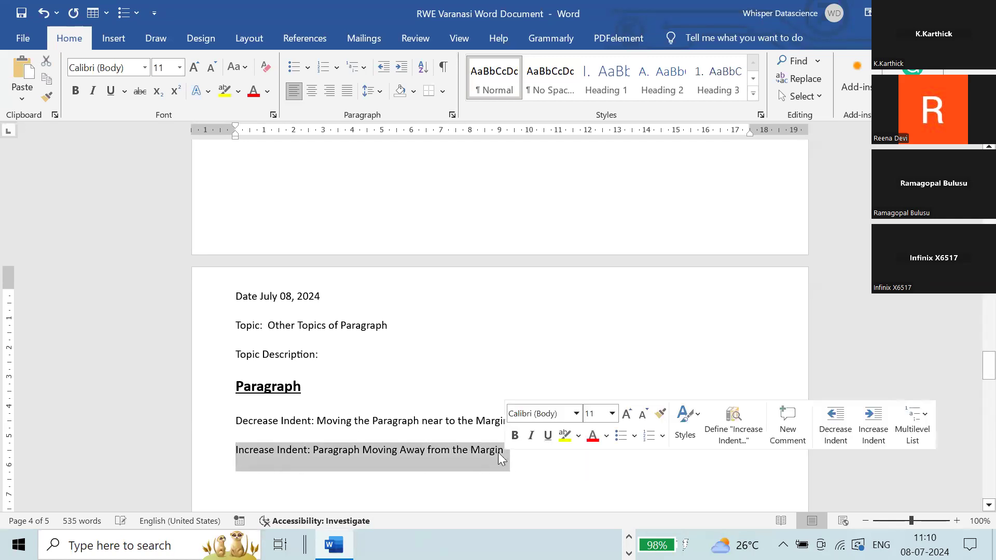
Increase the indent of the "Increase Indent" description line repeatedly, up to about the 14 cm mark on the ruler
left_click(405, 71)
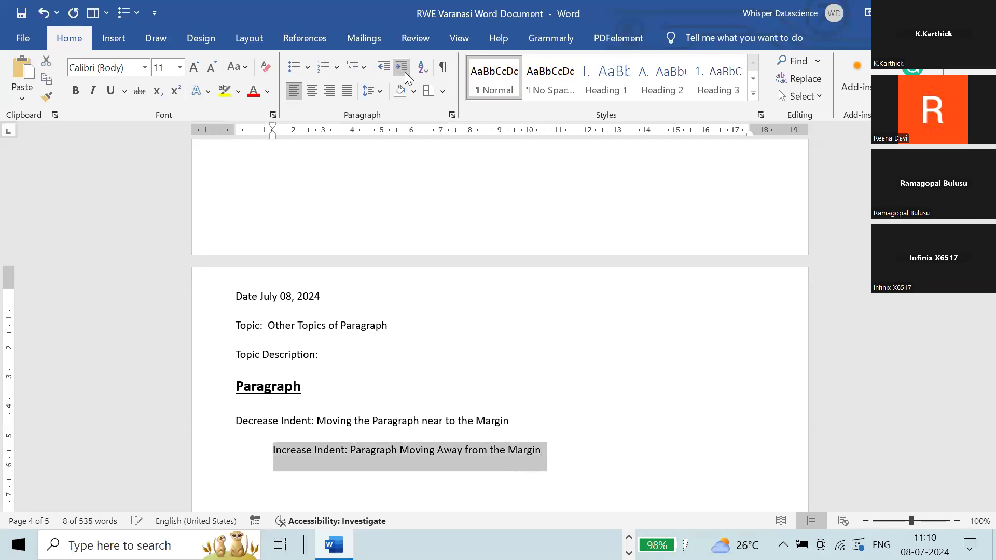
left_click(404, 71)
left_click(405, 71)
left_click(405, 72)
left_click(405, 73)
left_click(404, 73)
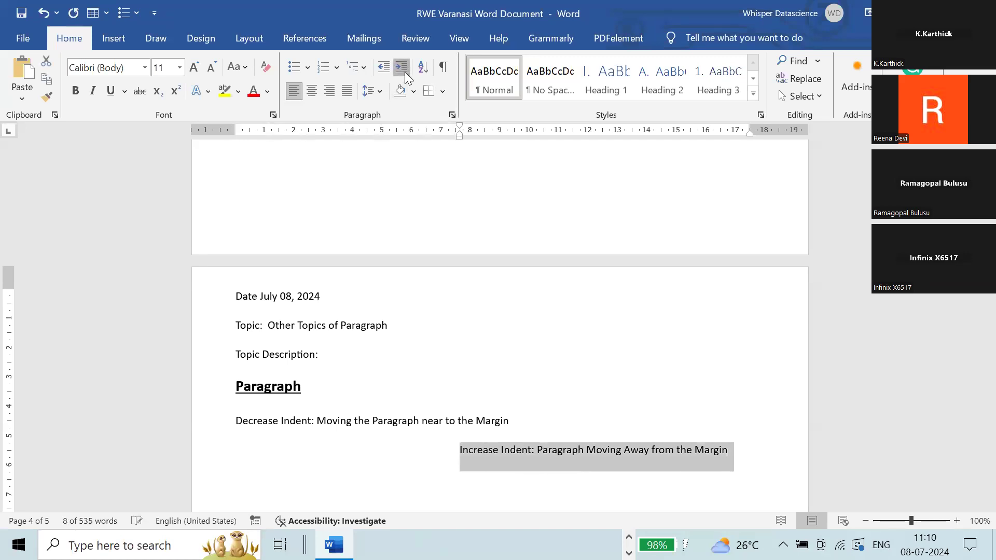
left_click(405, 73)
left_click(404, 73)
left_click(405, 71)
left_click(405, 72)
left_click(405, 72)
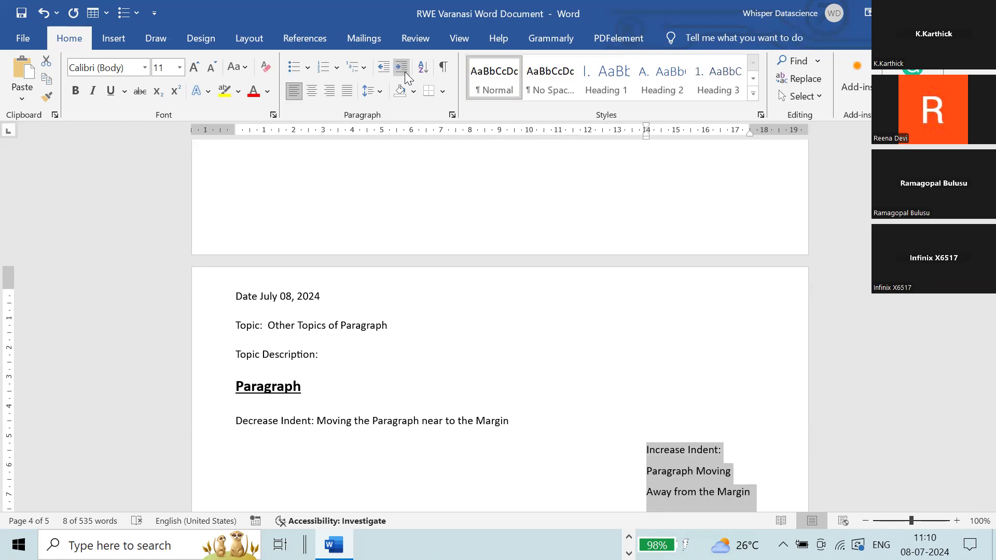
Circle the right indent marker on the ruler with the annotation pen and keep increasing the "Increase Indent" line's indent up to that margin
left_click(846, 2)
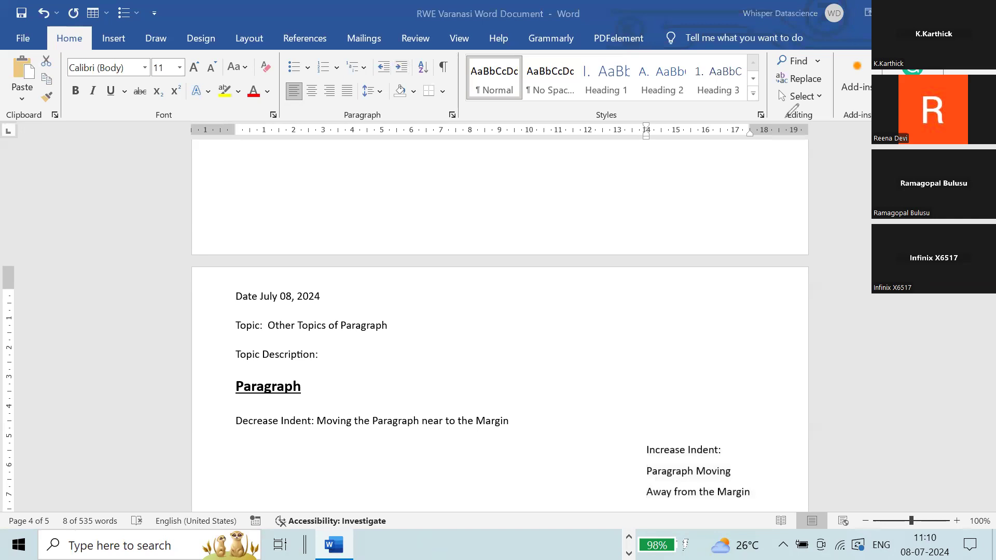
mouse_move(762, 107)
left_mouse_down()
mouse_move(737, 143)
mouse_move(765, 153)
mouse_move(769, 110)
left_mouse_up()
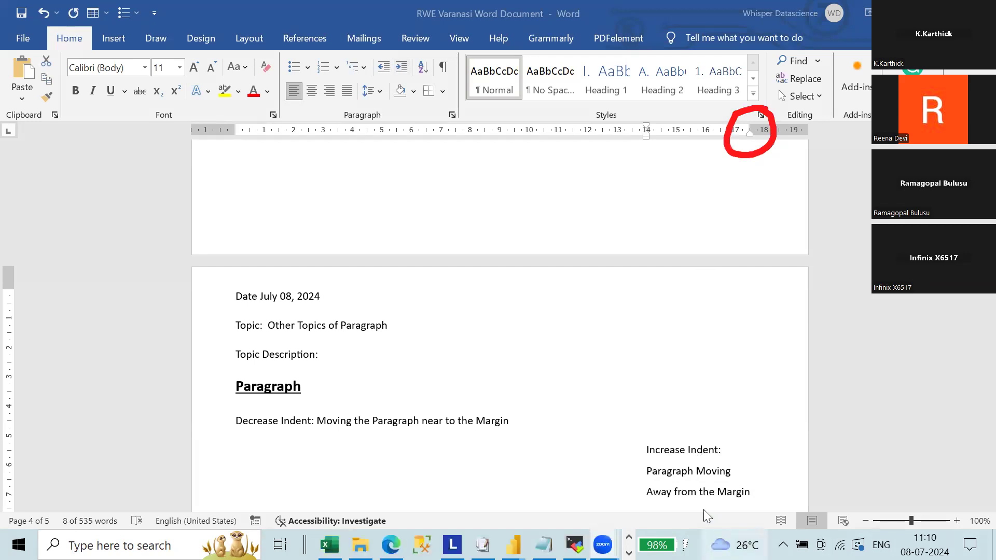
triple_click(663, 451)
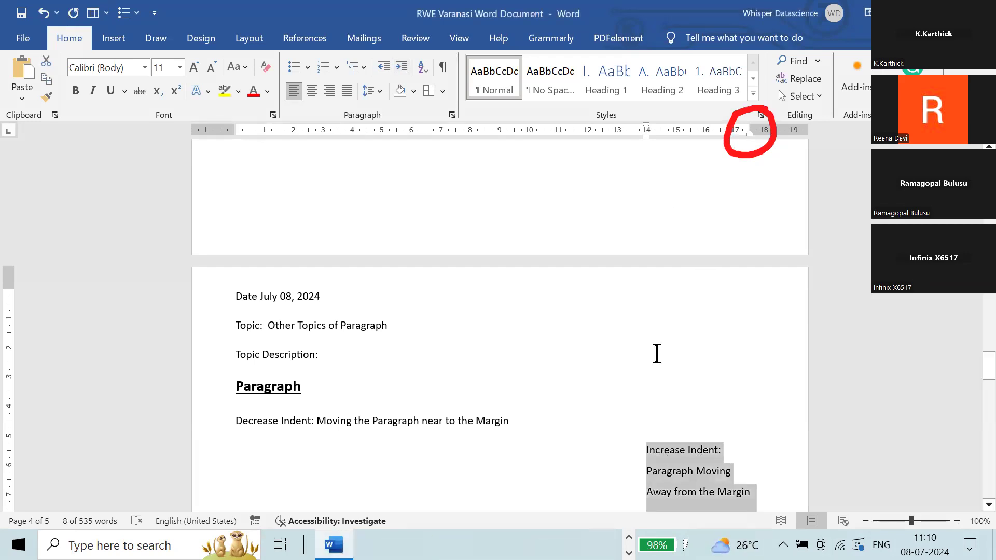
left_click(395, 74)
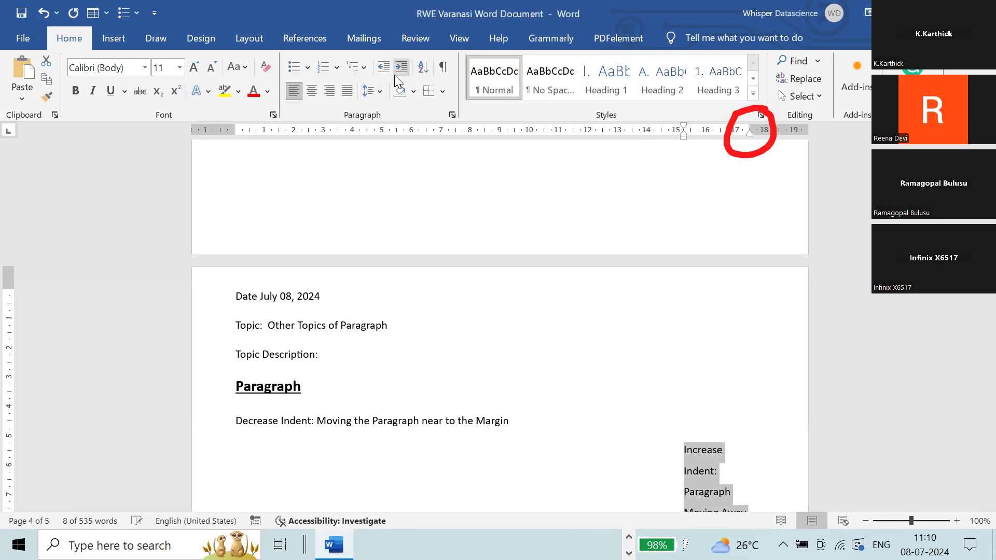
left_click(394, 75)
left_click(395, 75)
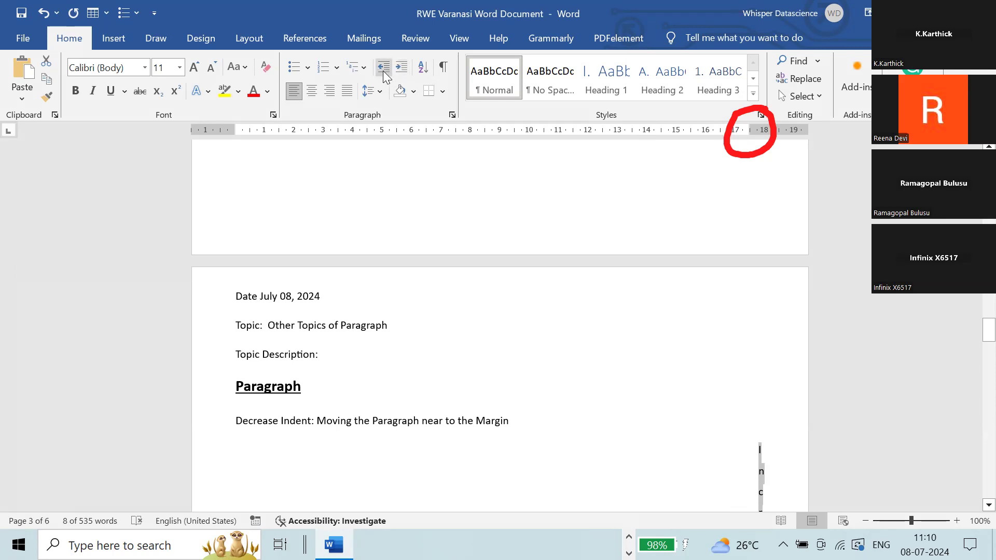
Decrease the indent of the "Increase Indent" line until it sits one level in from the left margin, and make it bold
left_click(383, 68)
left_click(383, 68)
left_click(383, 68)
left_click(383, 67)
left_click(383, 68)
left_click(383, 67)
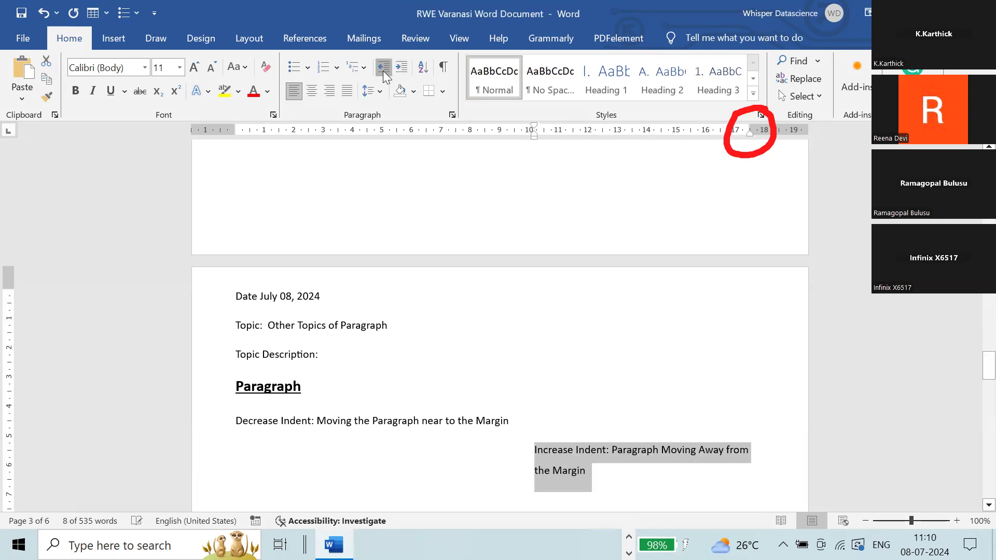
left_click(383, 71)
left_click(383, 71)
left_click(383, 70)
left_click(383, 71)
left_click(383, 71)
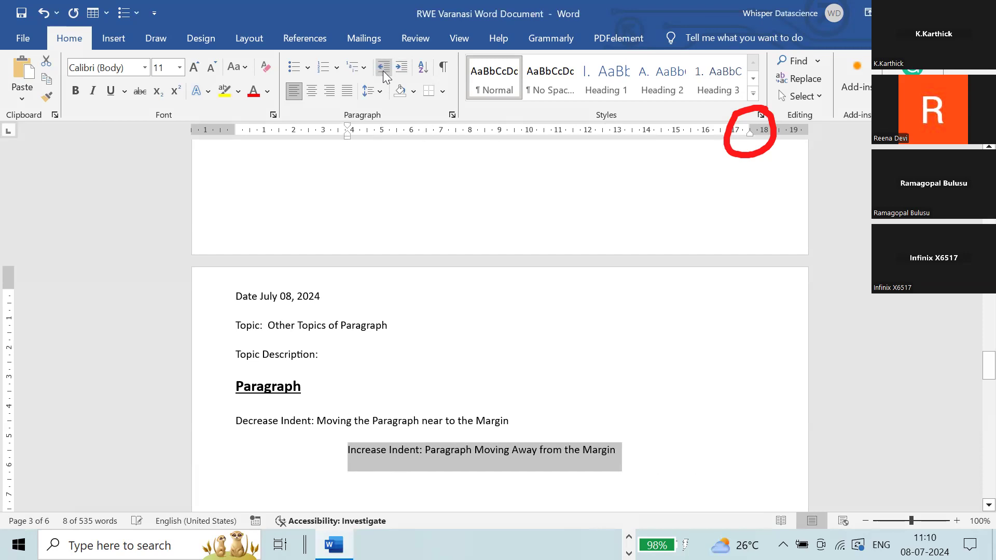
left_click(383, 71)
left_click(383, 71)
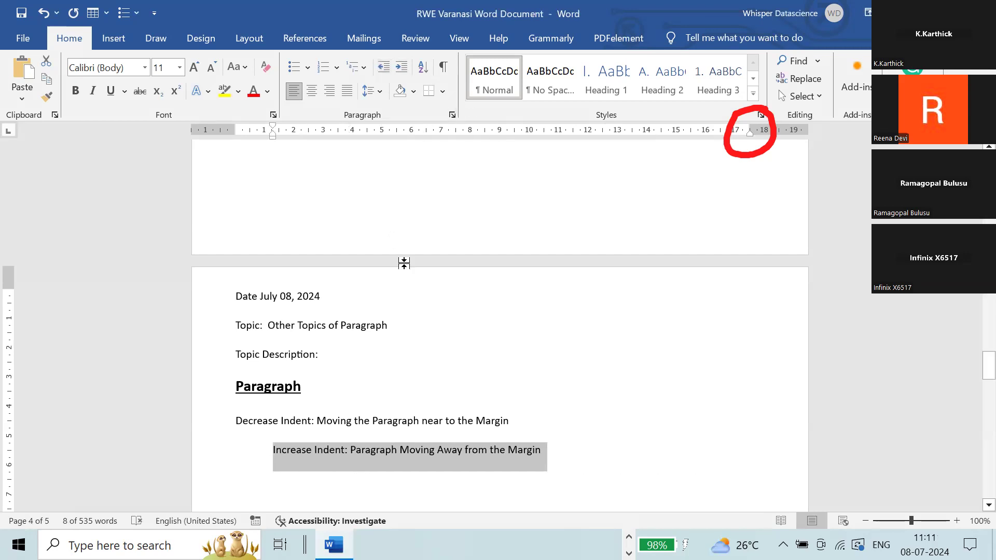
key("ctrl+b")
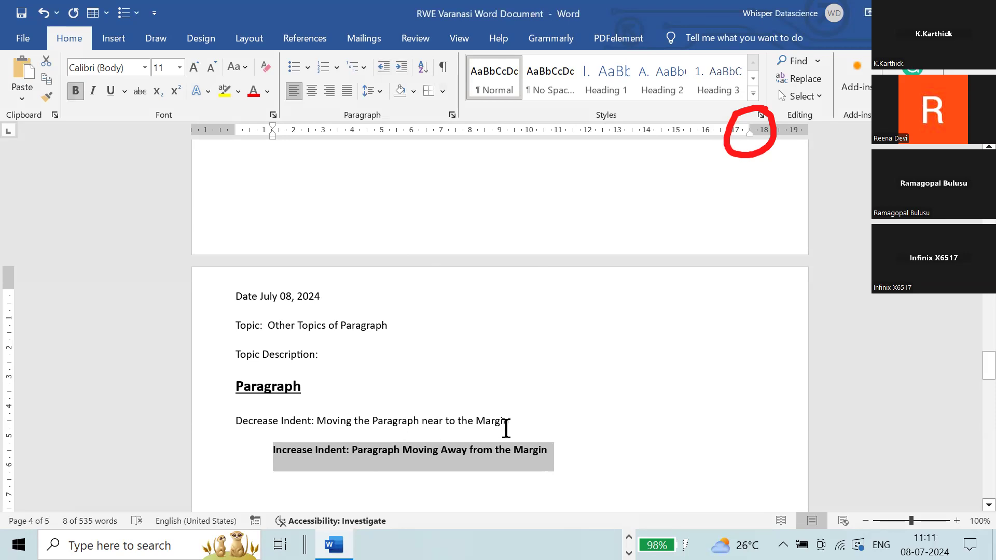
Increase the indent of the whole "Decrease Indent" line by seven levels
left_click_drag(511, 422, 214, 414)
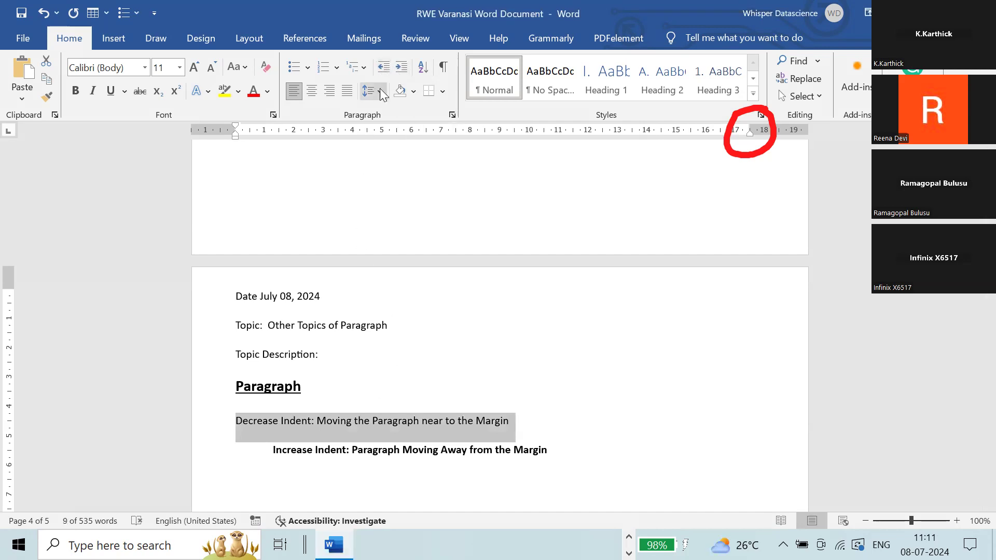
left_click(401, 67)
left_click(401, 68)
left_click(401, 67)
left_click(401, 67)
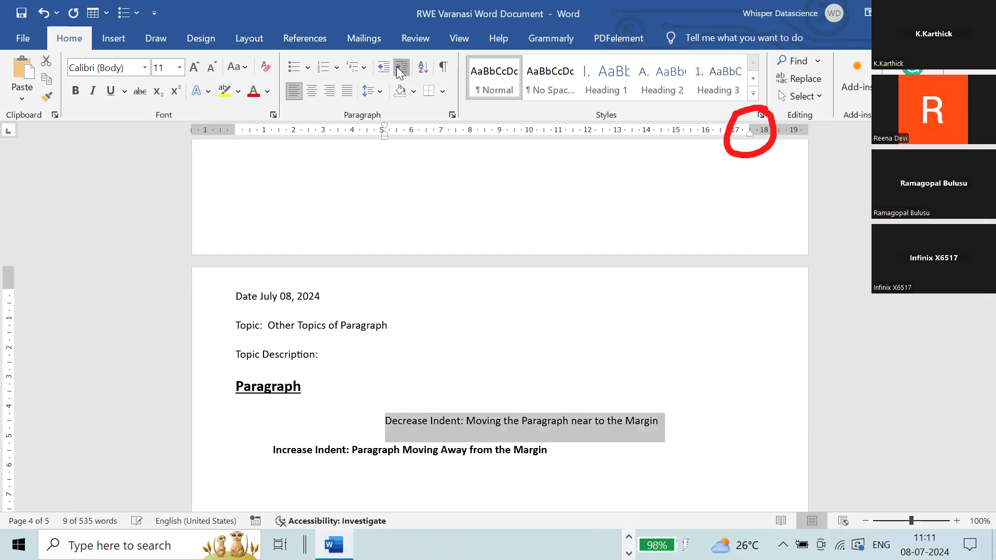
left_click(402, 67)
left_click(401, 68)
left_click(401, 67)
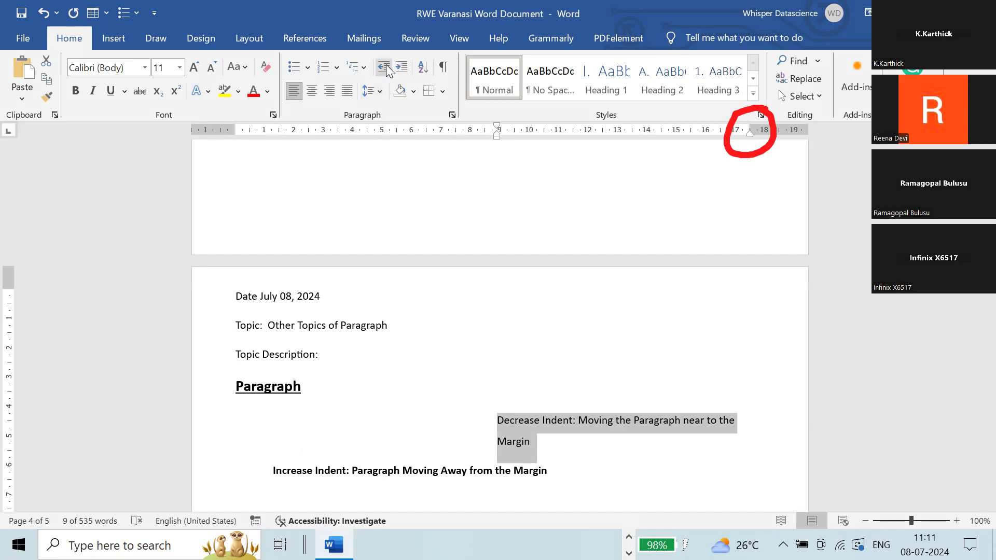
Decrease the indent of the "Decrease Indent" line by seven levels, back to the left margin
left_click(384, 68)
left_click(384, 67)
left_click(384, 68)
left_click(384, 68)
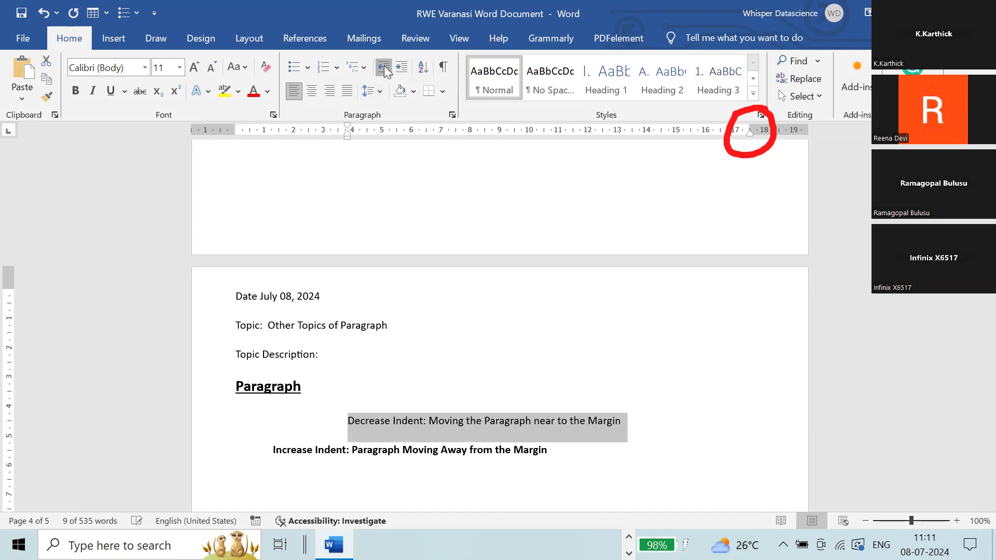
left_click(384, 67)
left_click(384, 68)
left_click(384, 68)
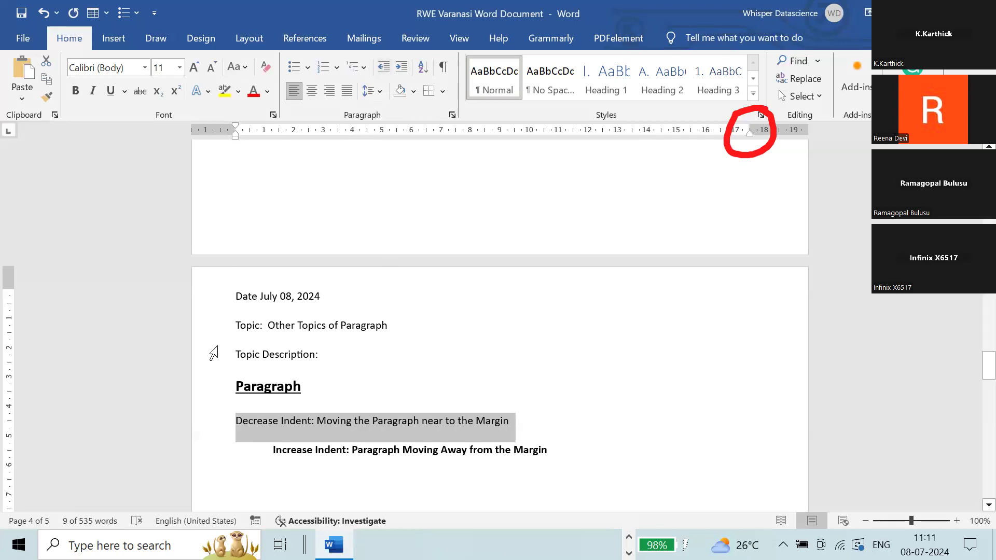
left_click(317, 421)
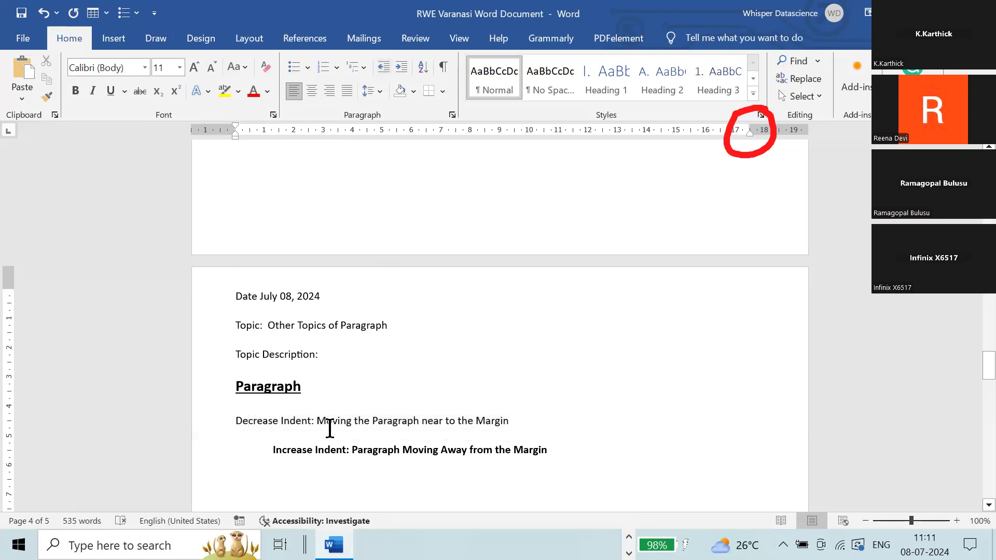
left_click_drag(336, 420, 549, 425)
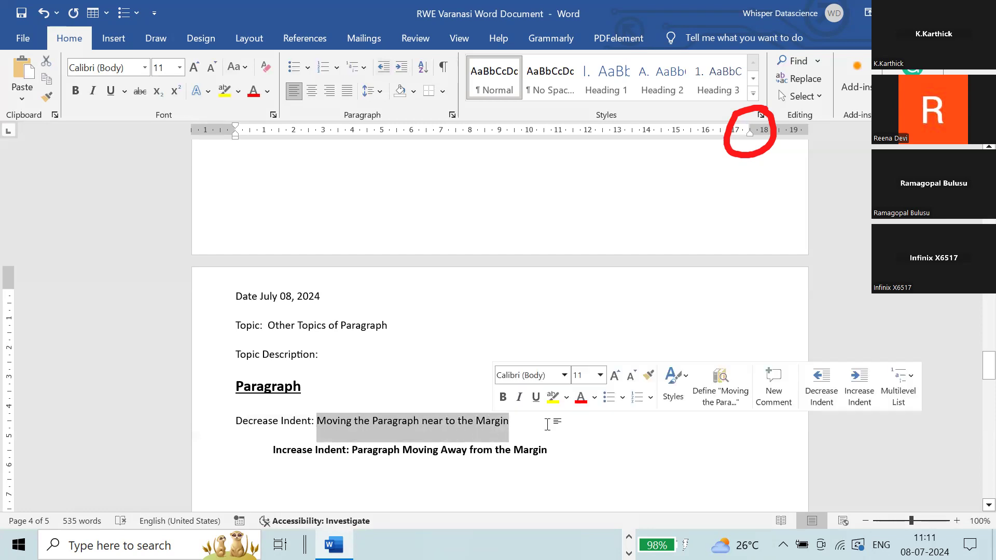
left_click(555, 432)
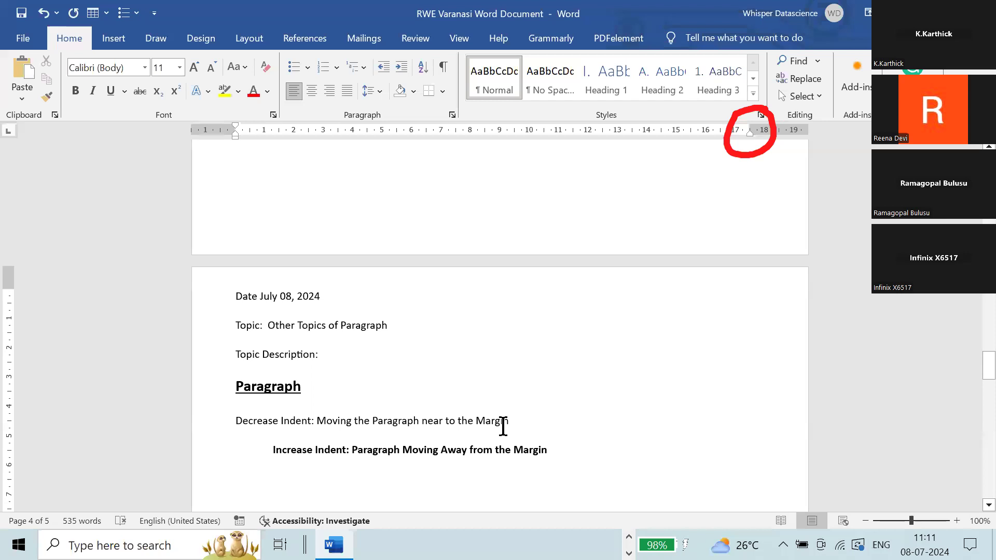
left_click_drag(487, 422, 237, 422)
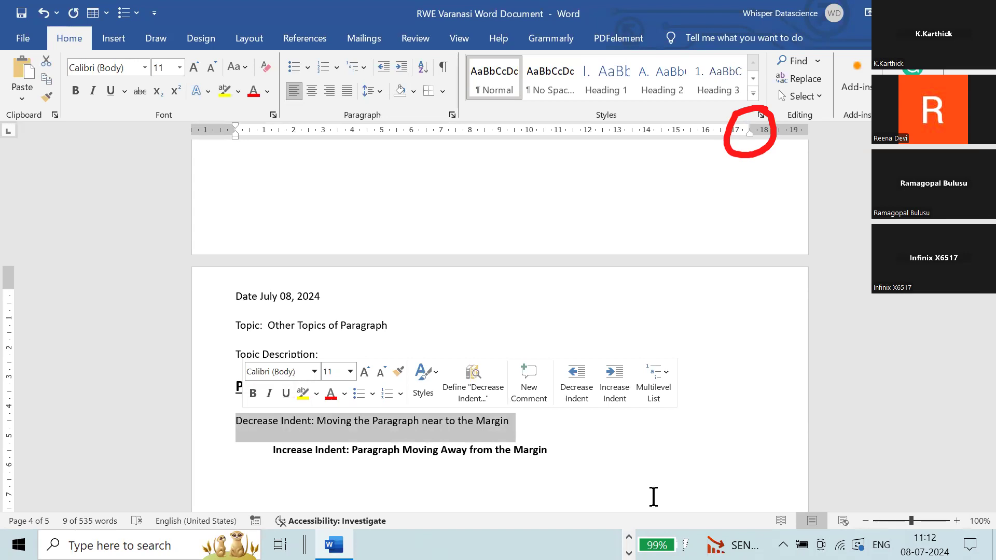
Below the "Increase Indent" line, leave a blank line and write "Few alphabets = One Word" at the left margin
left_click(668, 465)
key("Return")
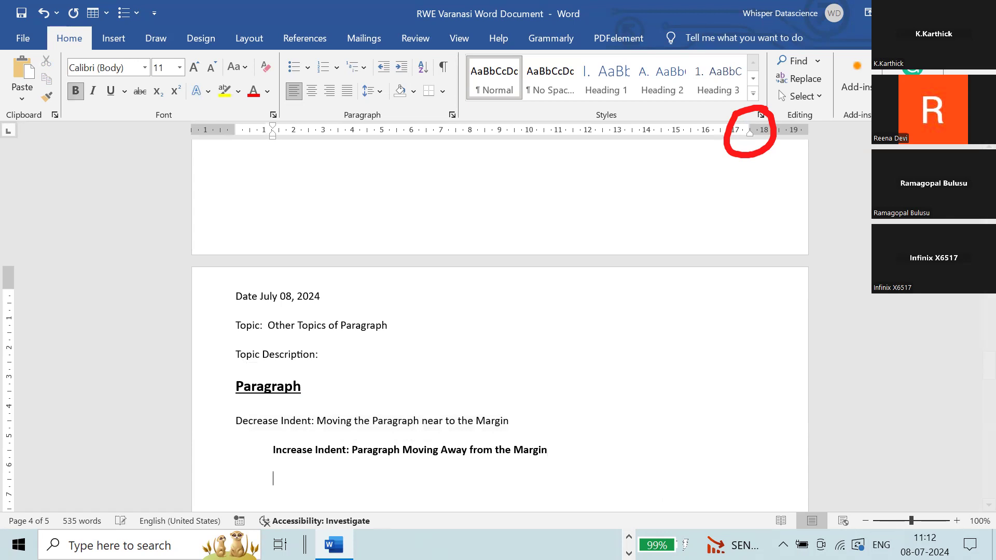
key("BackSpace")
type("Few L")
key("BackSpace")
type("alphabtes")
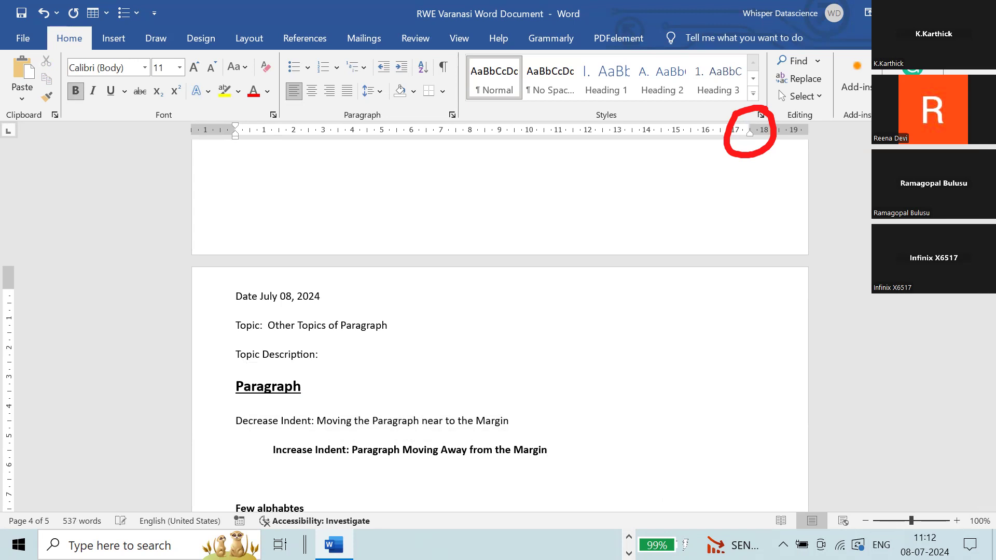
type(" =")
scroll(677, 457, "down", 3)
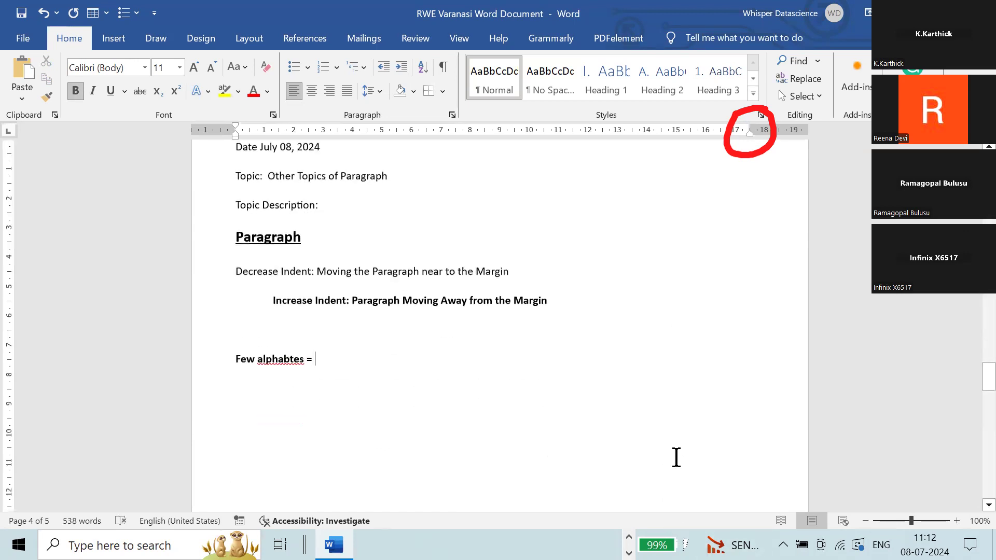
key("BackSpace")
key("BackSpace")
type("et")
key("End")
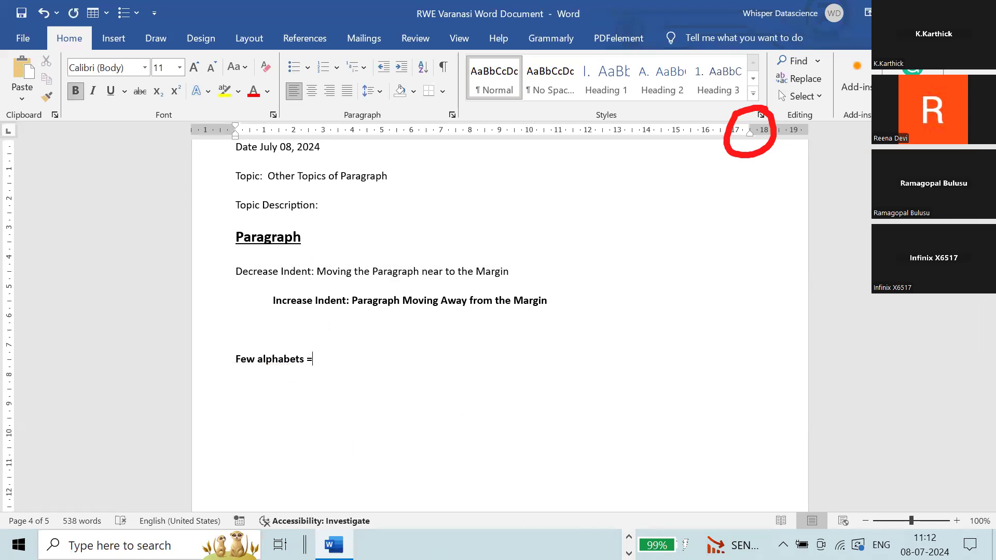
type("One Wr")
key("BackSpace")
type("ord ")
Add the line "Few Words = One Line" under the alphabets line
type("One")
key("BackSpace")
key("BackSpace")
key("BackSpace")
type("Few Wor")
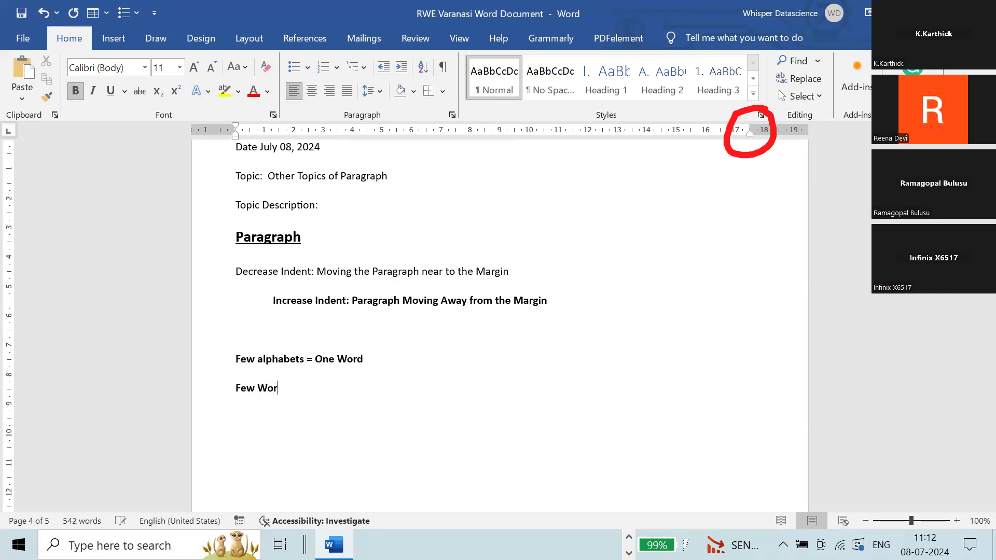
type("ds = One Line")
key("Return")
Add the lines "Few Lines = One Paragraph" and "Few Paragraphs = One Page" to the list
type("Few Lines =")
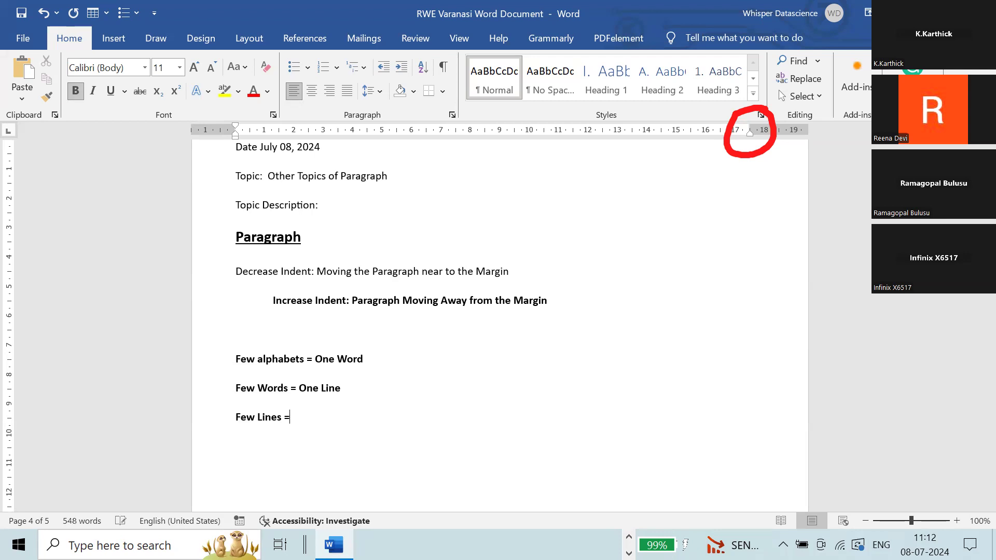
type(" One Paragraph ")
type("F")
type("ew Pa")
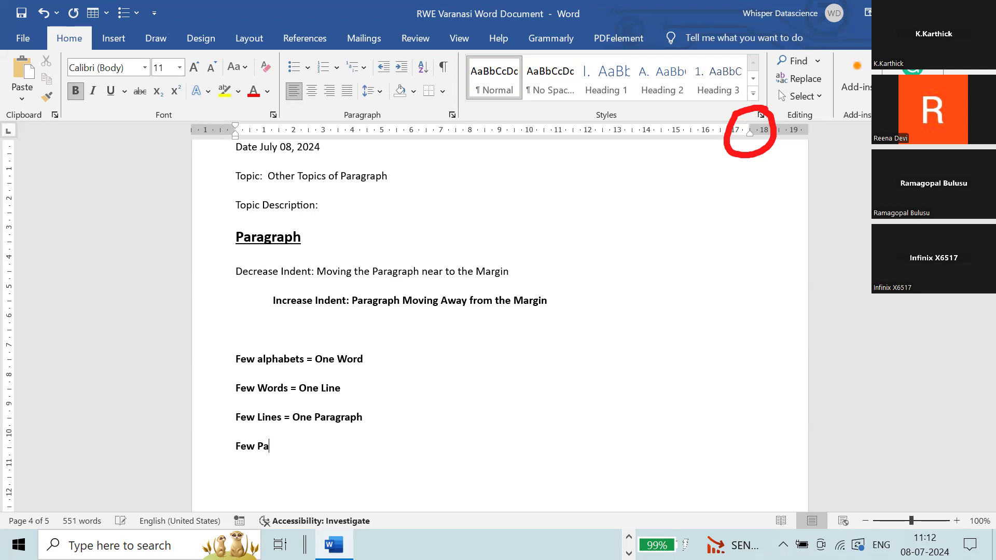
type("ragraphs = One Page")
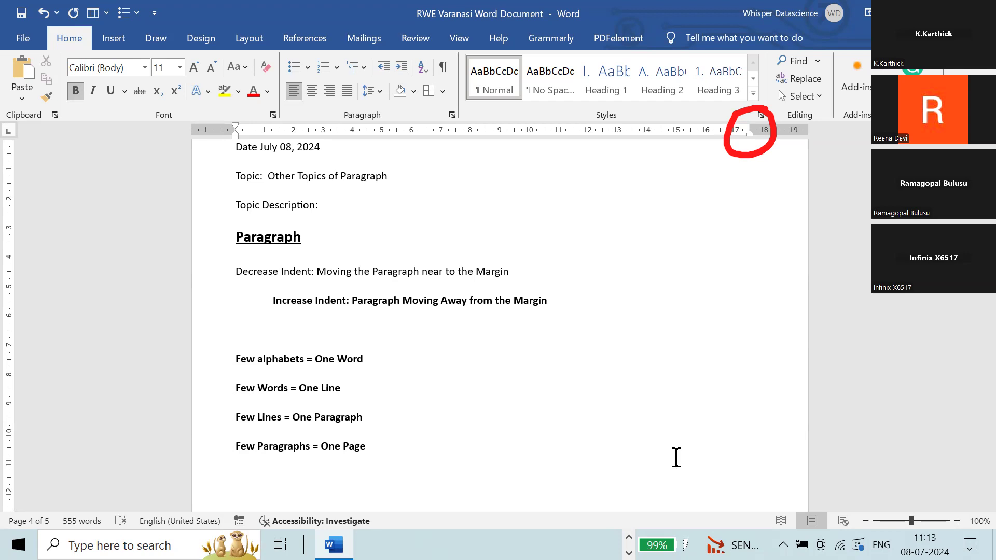
Add the lines "Few Pages = One chapter" and "Few chapters = One Book", followed by blank lines
type("Few Pages = One chapter")
key("Return")
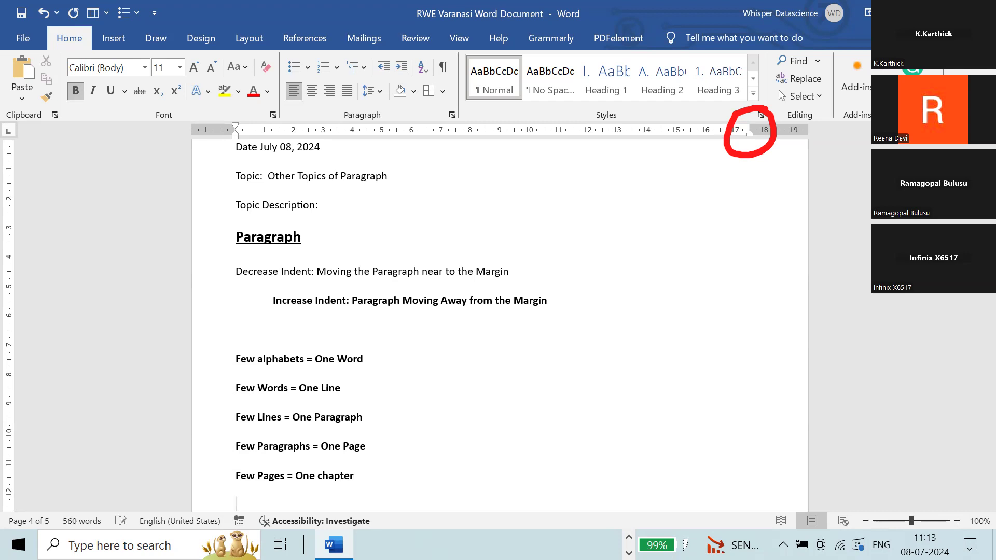
type("Few chapters = One Book")
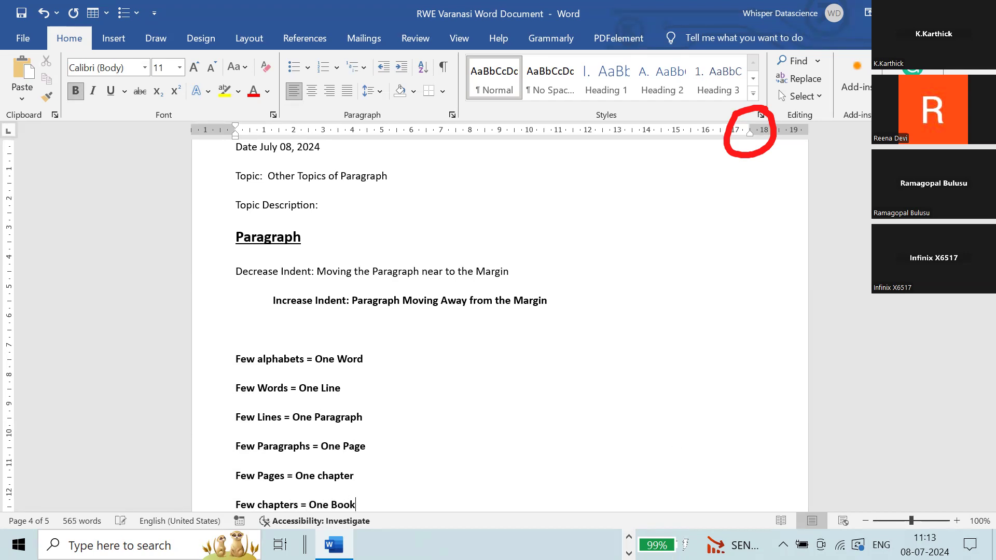
key("Return")
key("Return")
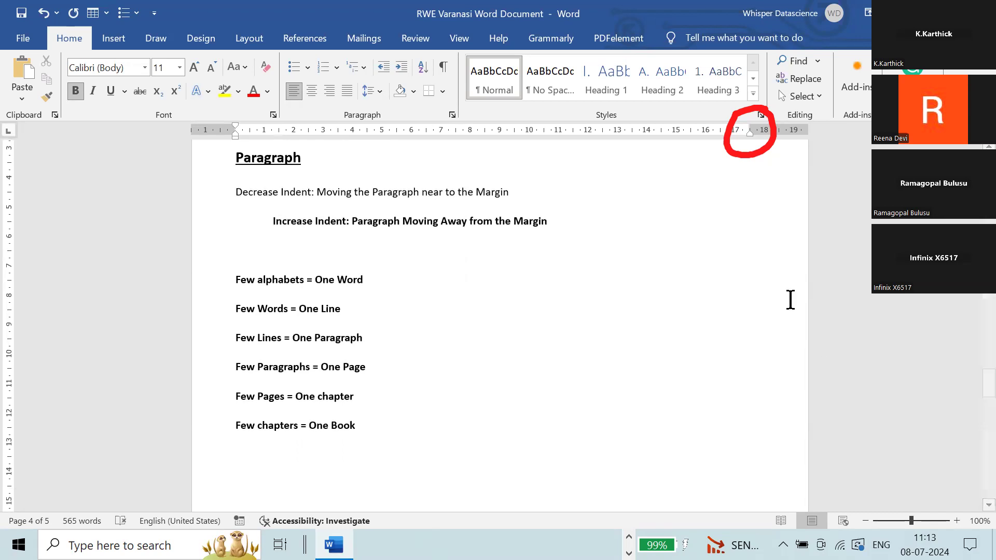
Capitalize the word "chapter" in the last two lines so they read "Few Chapters" and "One Chapter"
left_click(262, 426)
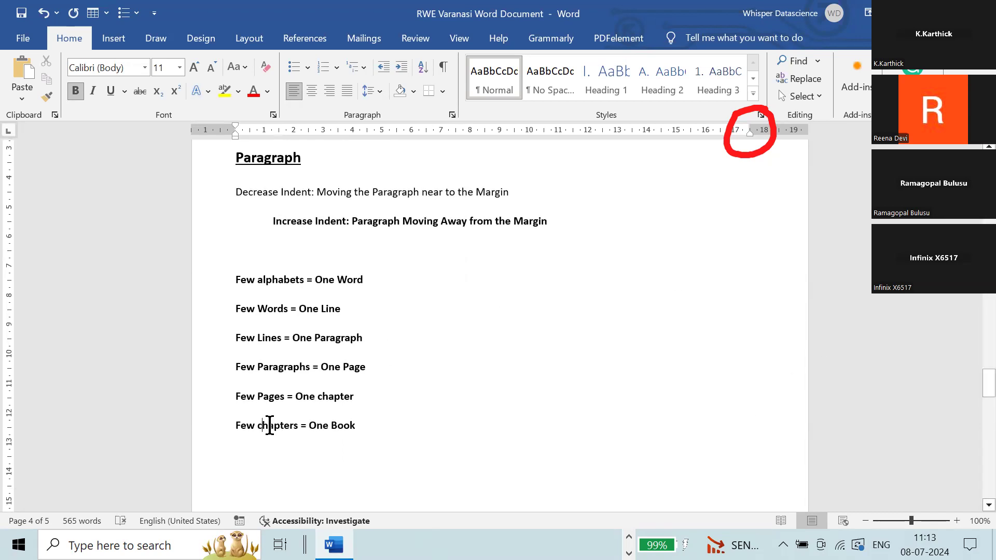
key("shift+Right")
type("C")
left_click(321, 398)
key("shift+Right")
type("C")
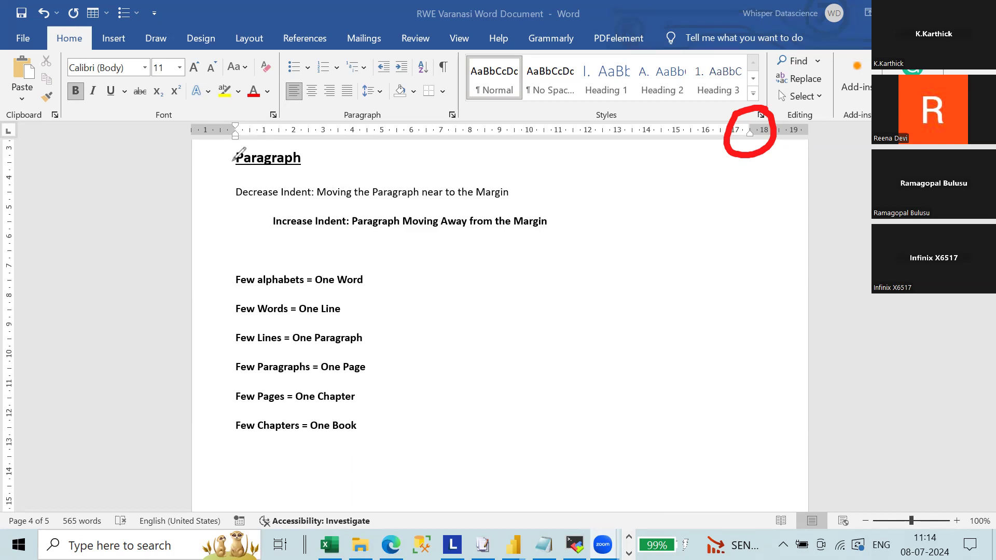
Circle the left indent markers on the ruler with the annotation pen
mouse_move(235, 115)
left_mouse_down()
mouse_move(227, 153)
mouse_move(254, 142)
mouse_move(246, 114)
mouse_move(235, 110)
left_mouse_up()
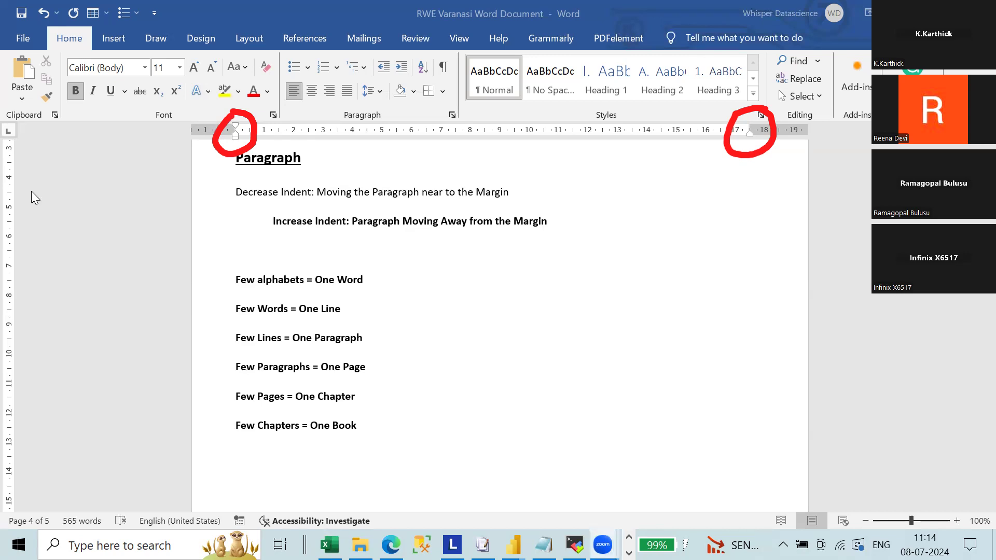
Erase the red annotation circles around the left and right indent markers on the ruler
left_click(236, 148)
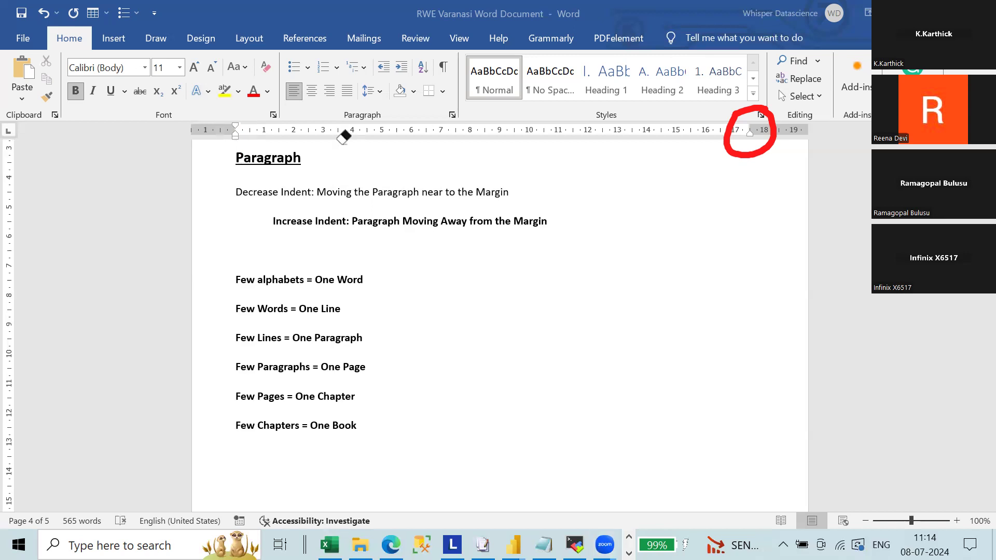
left_click(747, 150)
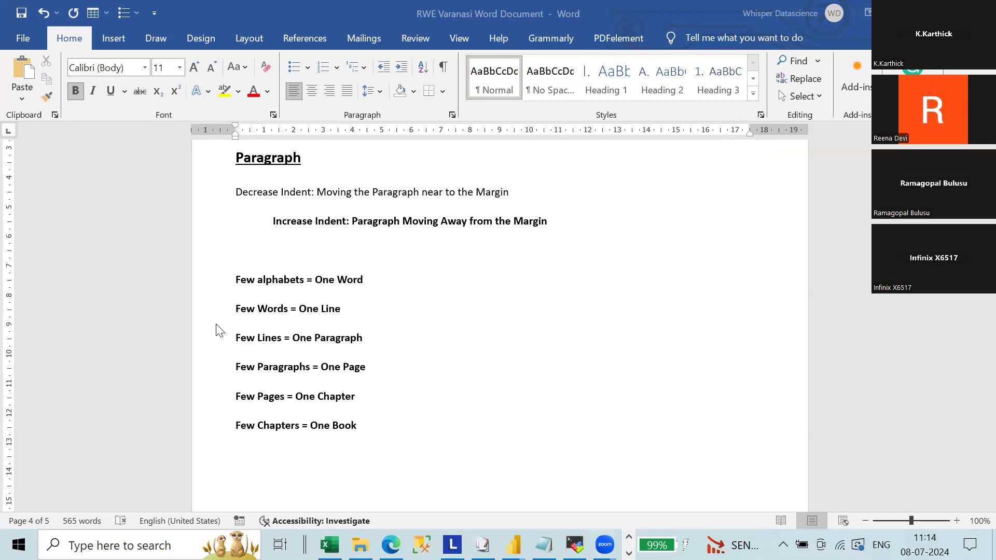
Turn the six lines from "Few alphabets = One Word" to "Few Chapters = One Book" into a numbered list in the 1. 2. 3. format
left_click_drag(236, 279, 396, 430)
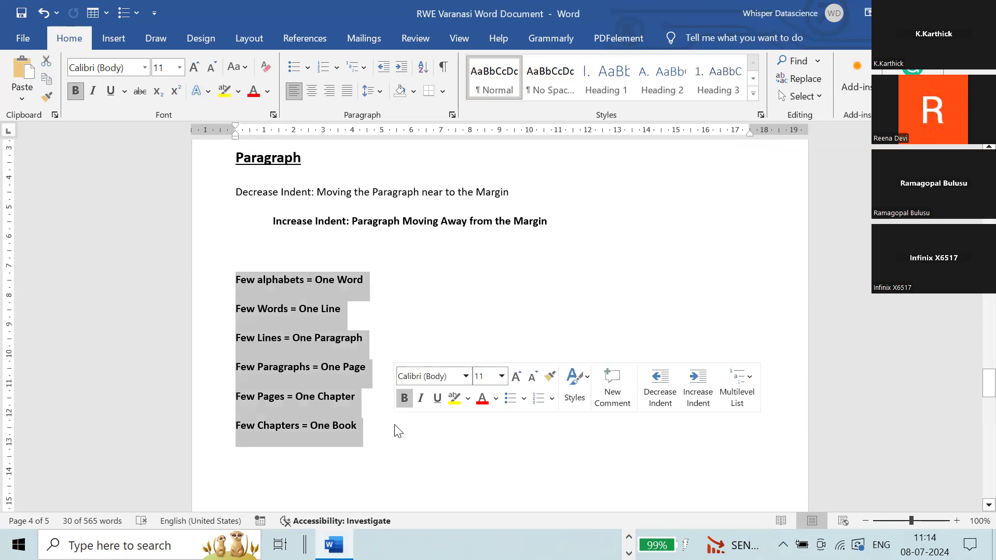
left_click(336, 67)
left_click(401, 143)
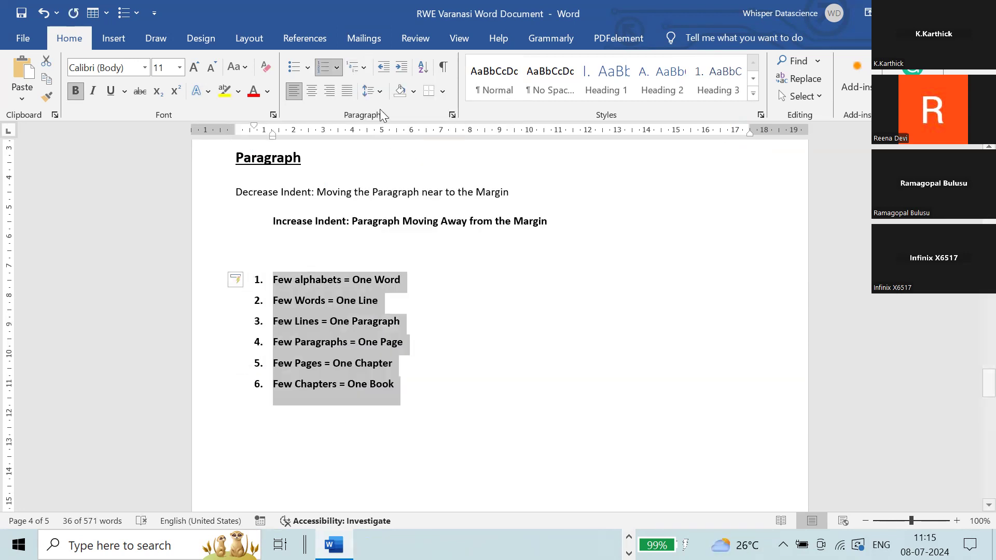
Increase the indent of the numbered list repeatedly until its text starts at about 12 cm on the ruler
left_click(401, 73)
left_click(401, 73)
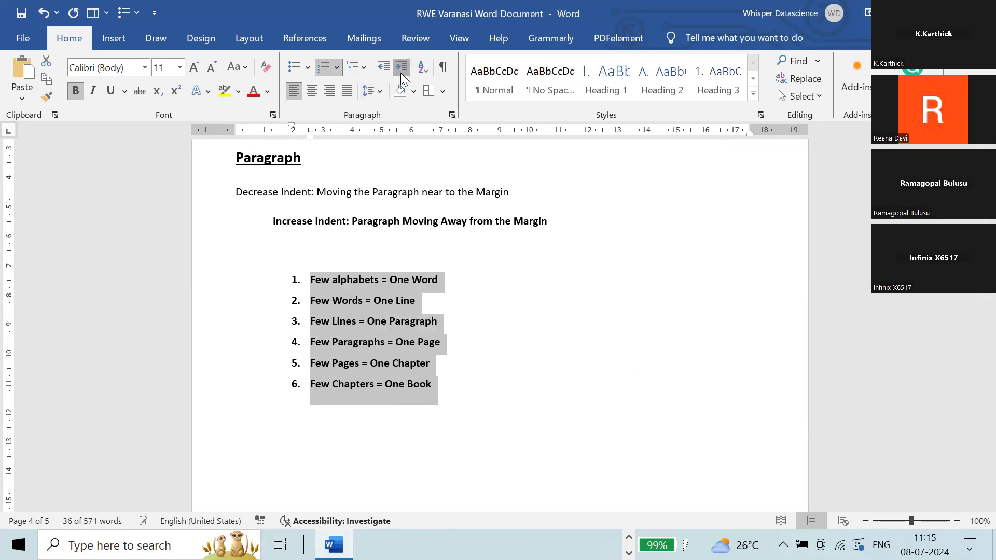
left_click(401, 73)
left_click(401, 72)
left_click(401, 72)
double_click(401, 73)
left_click(400, 73)
left_click(401, 73)
left_click(401, 72)
left_click(401, 73)
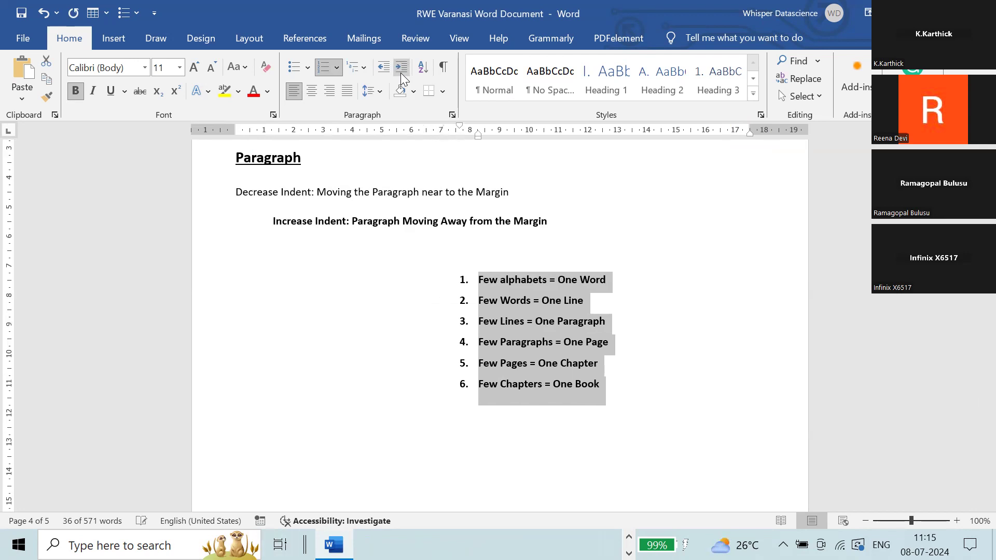
double_click(400, 73)
left_click(400, 73)
double_click(401, 73)
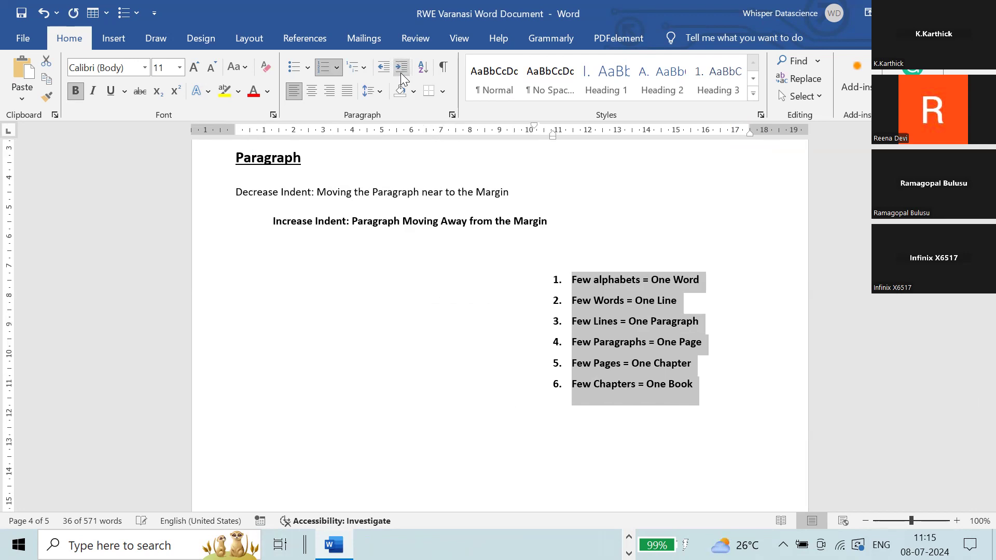
left_click(401, 73)
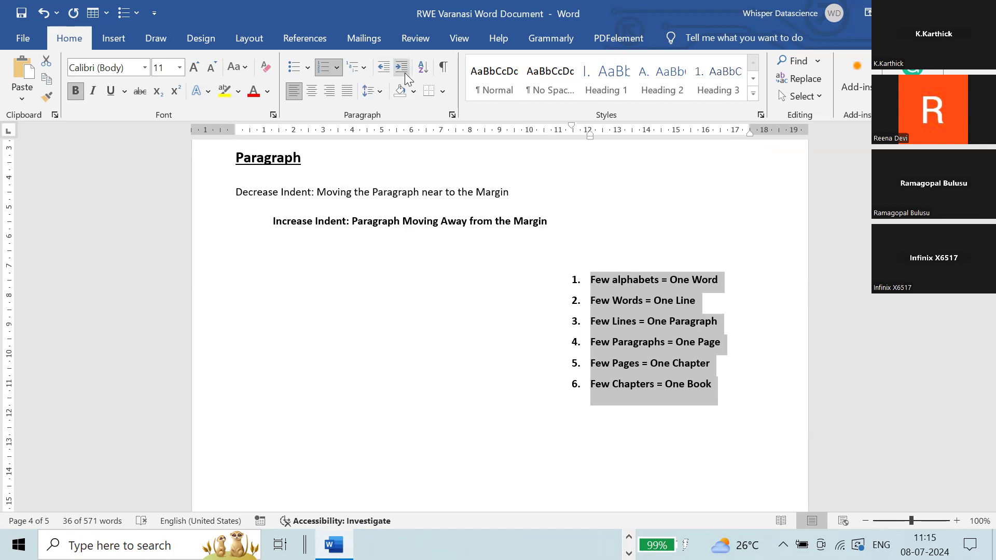
Decrease the indent of the numbered list repeatedly until the numbers sit at the page margin
left_click(384, 71)
left_click(384, 70)
left_click(384, 70)
left_click(385, 70)
left_click(384, 71)
left_click(384, 71)
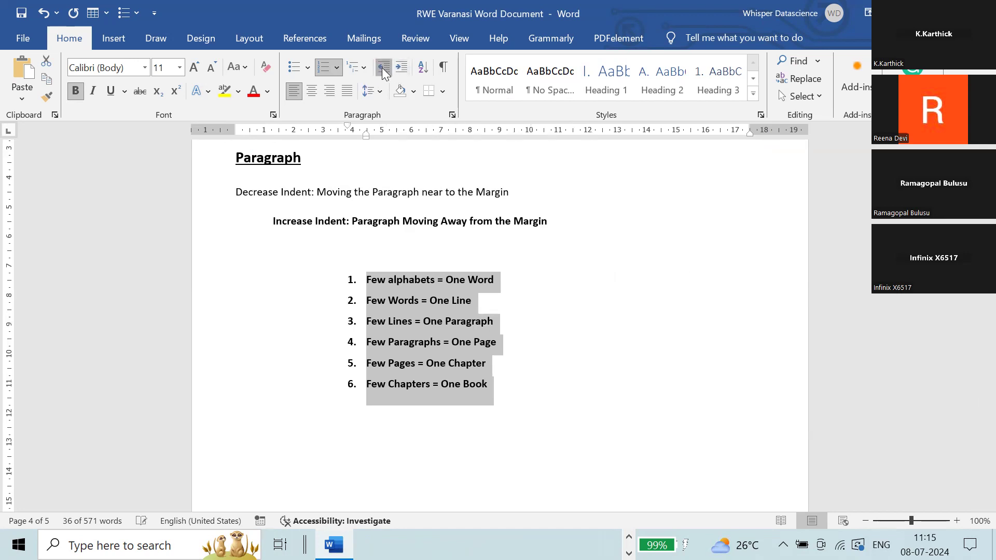
left_click(383, 72)
left_click(383, 71)
left_click(383, 72)
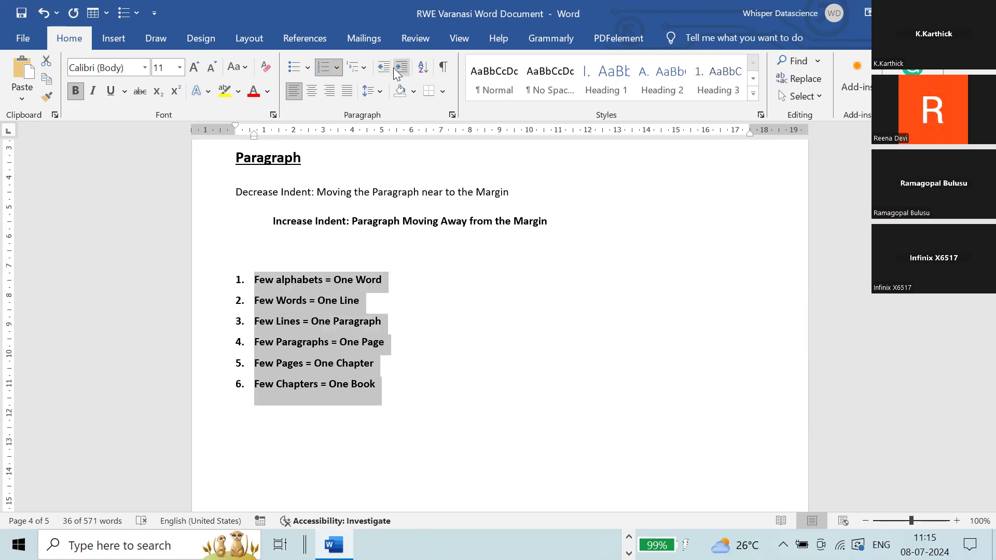
Demonstrate Increase Indent again by moving the numbered list step by step far away from the left margin
left_click(394, 72)
double_click(394, 72)
left_click(395, 72)
left_click(395, 72)
left_click(395, 71)
double_click(395, 72)
left_click(394, 71)
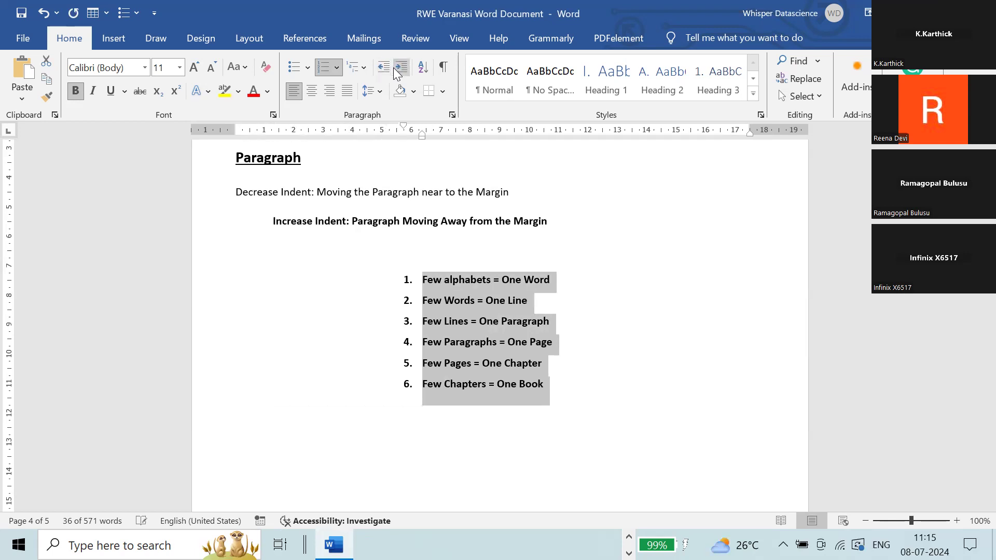
triple_click(396, 71)
double_click(395, 71)
double_click(395, 72)
triple_click(396, 72)
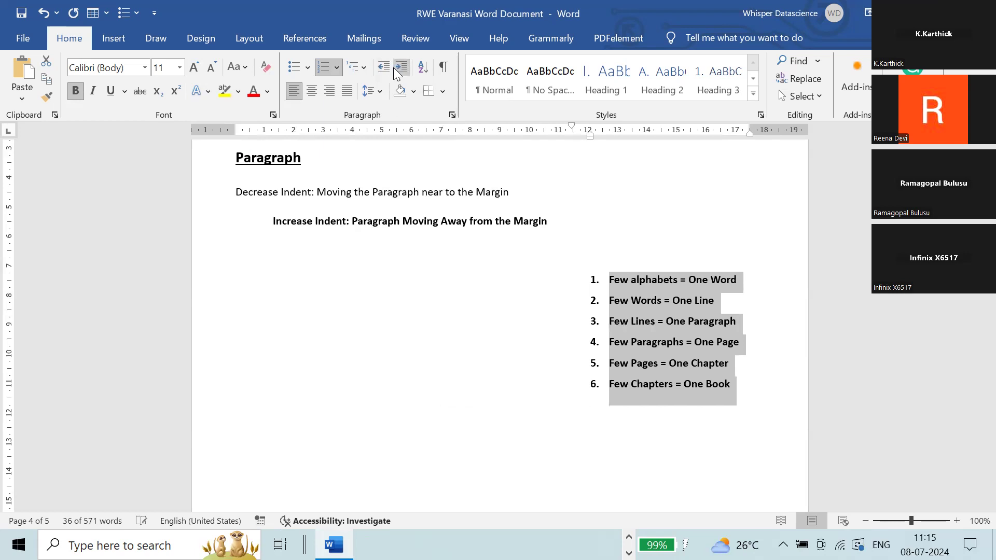
double_click(396, 71)
Demonstrate Decrease Indent again by bringing the numbered list all the way back to the left margin
triple_click(382, 69)
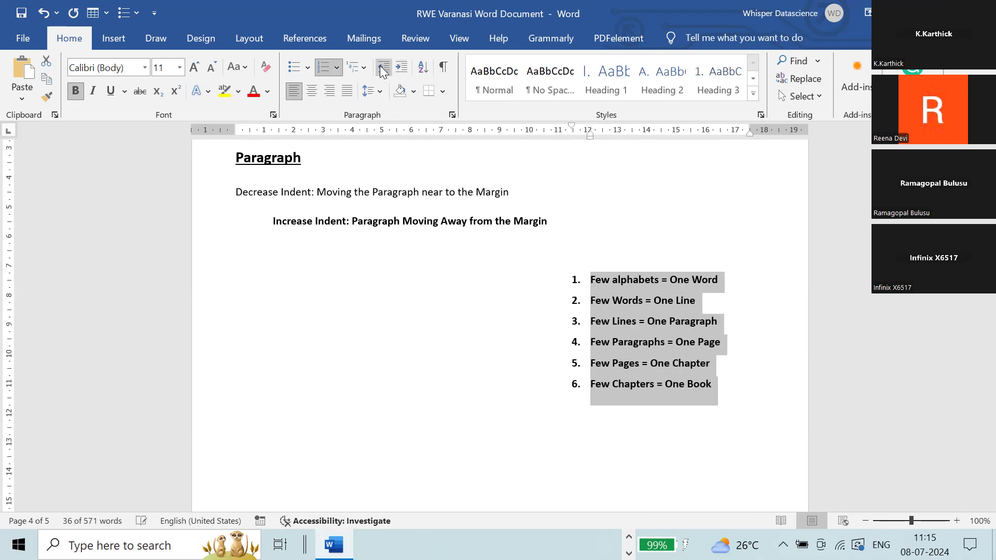
triple_click(383, 69)
triple_click(383, 69)
double_click(382, 70)
triple_click(382, 69)
triple_click(382, 69)
double_click(383, 69)
double_click(382, 69)
left_click(383, 69)
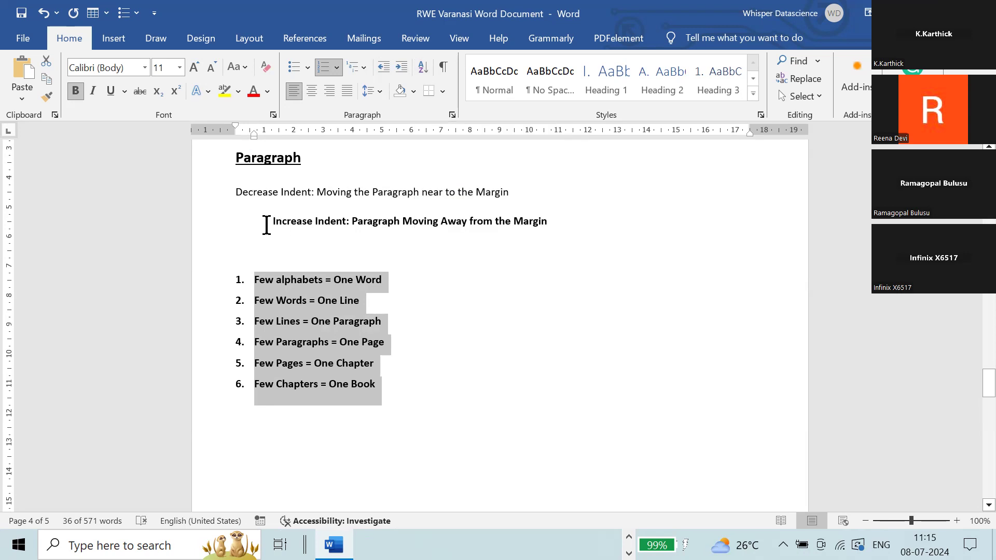
Start a list of sample letters below the numbered list with "A" and "B" on separate lines
left_click(409, 405)
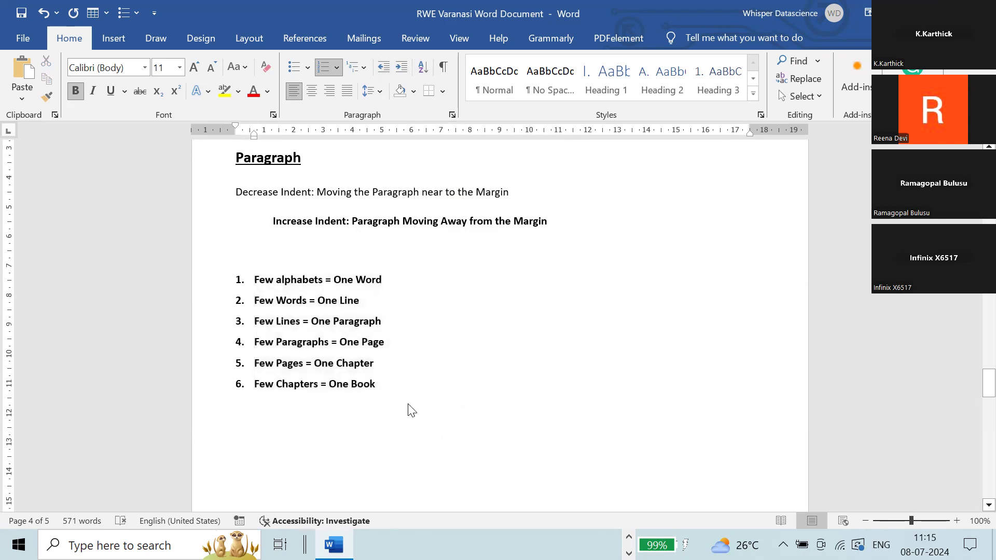
key("Return")
key("Return")
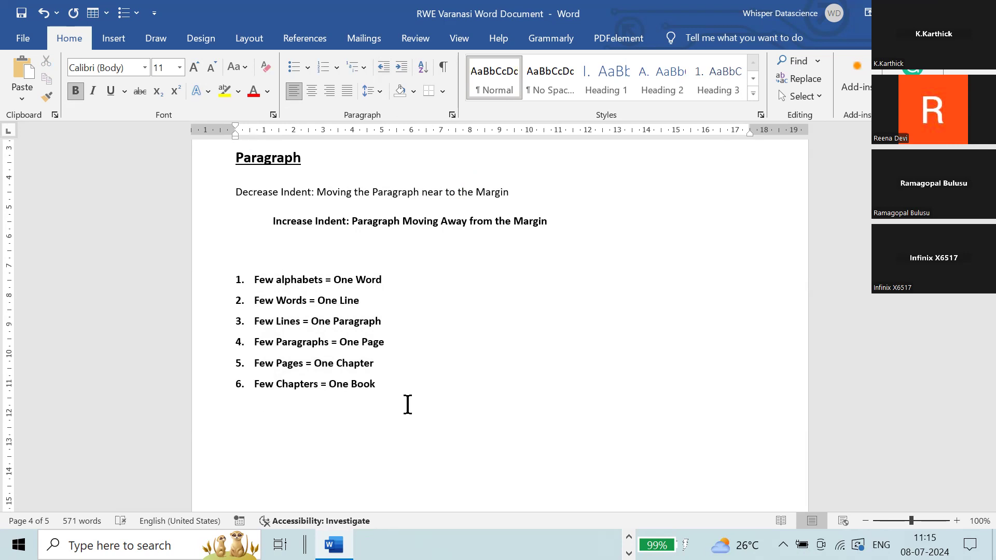
type("A")
key("Return")
type("b")
key("BackSpace")
key("Caps_Lock")
type("B")
key("Return")
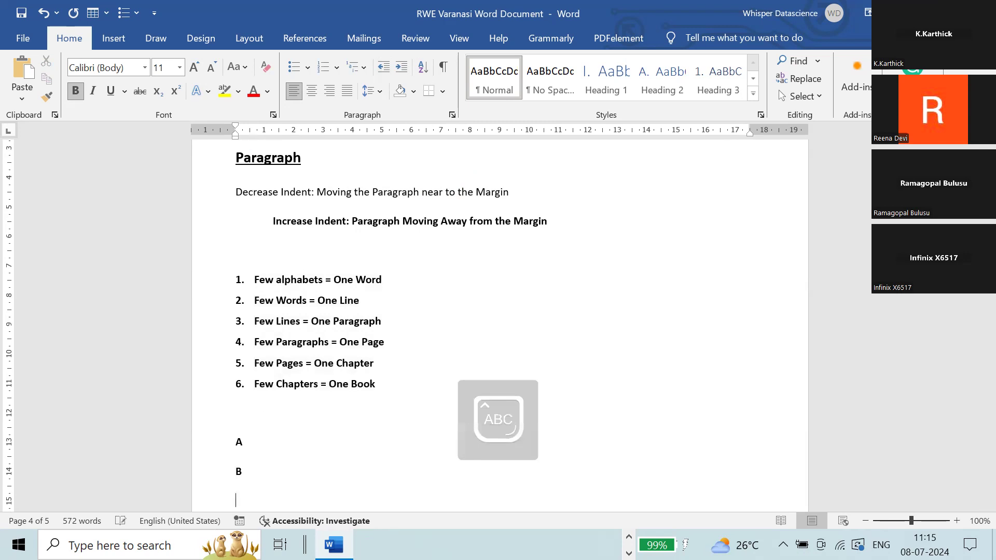
Add the letters "C", "D", "E" and "F" on separate lines below "B"
type("C")
key("Return")
type("D")
key("Return")
type("E")
key("Return")
type("F")
key("Return")
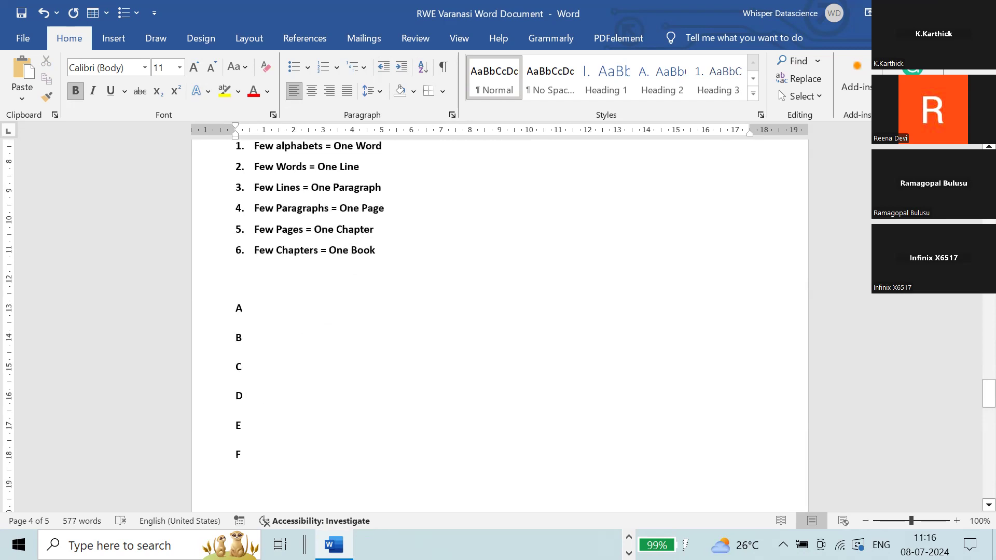
Add the out-of-order letters "Z", "K", "U" and "R" on separate lines below "F"
type("Z")
key("Return")
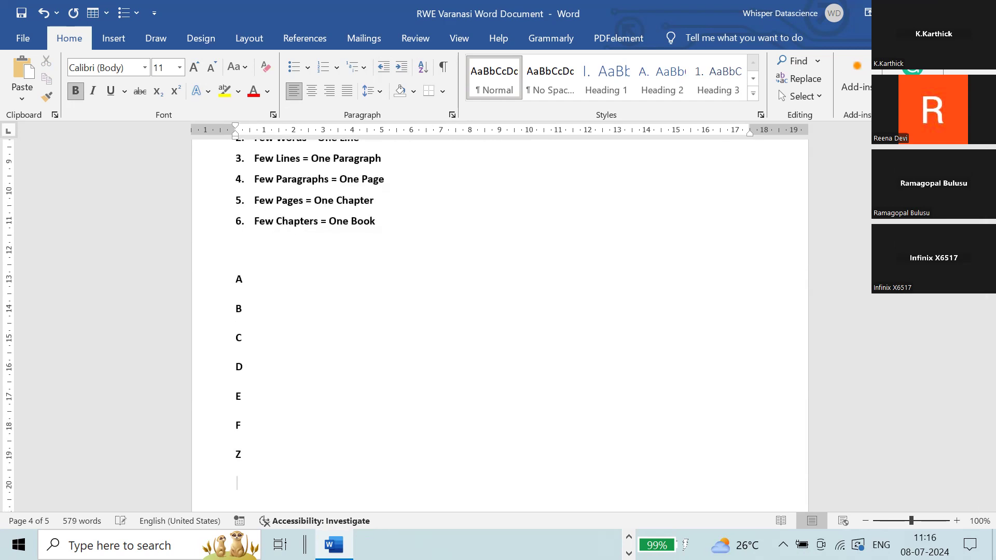
type("K")
key("Return")
type("U")
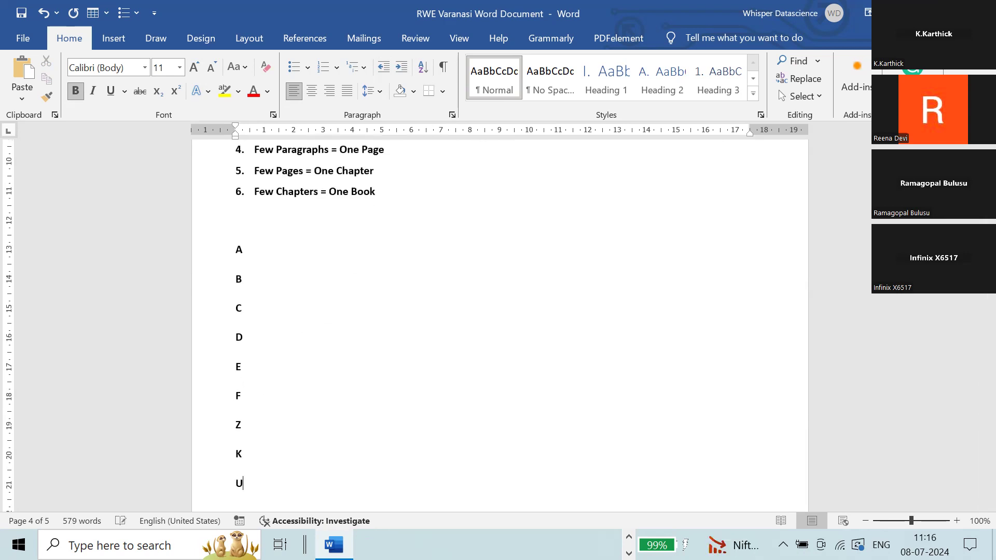
key("Return")
type("R")
key("Return")
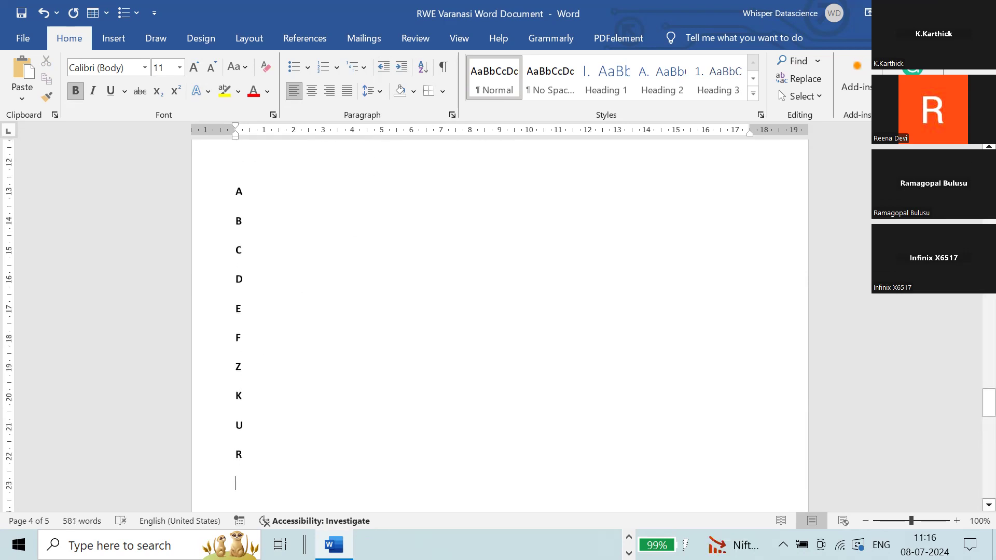
Sort the ten letter lines by Paragraphs as Text in ascending order, with no header row
left_click(234, 191)
left_click_drag(242, 221, 250, 454)
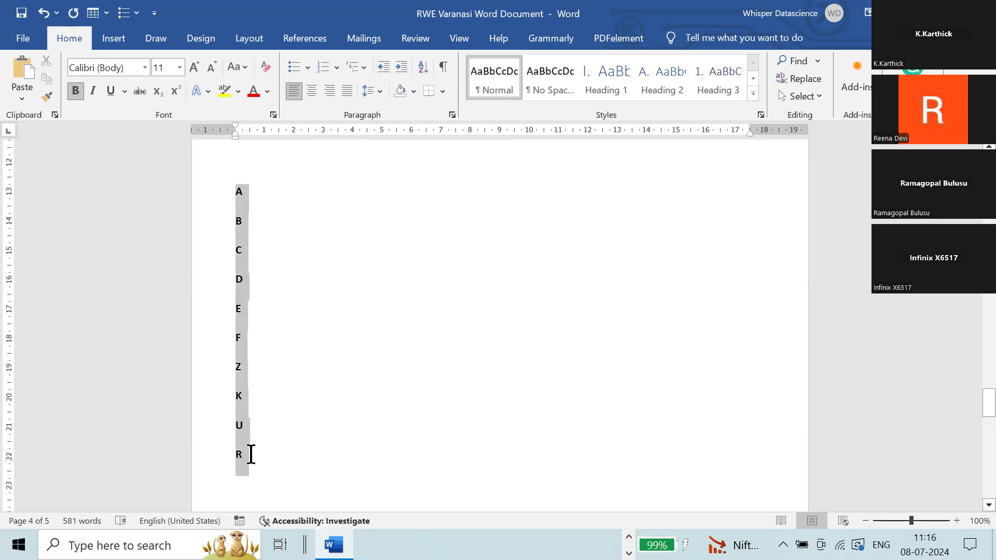
left_click(424, 69)
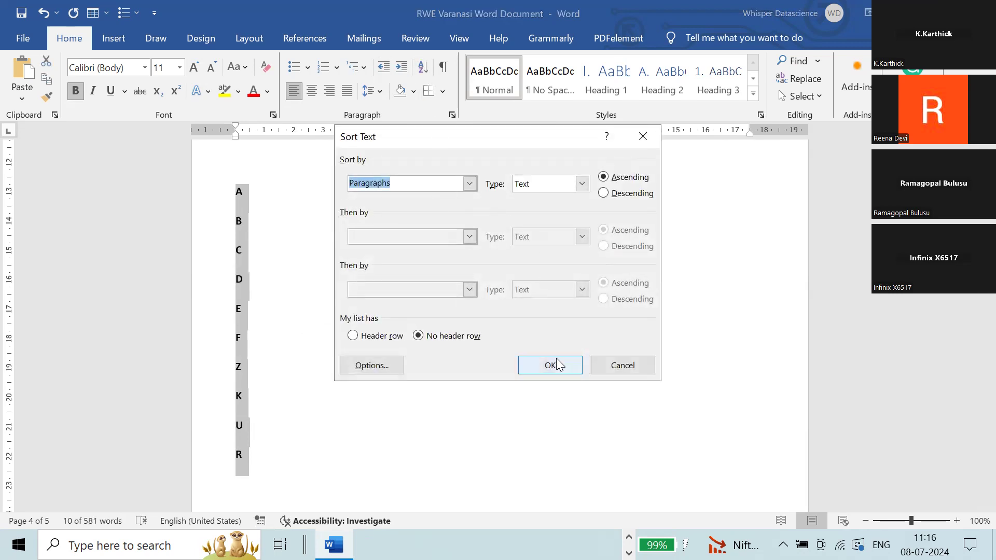
left_click(469, 185)
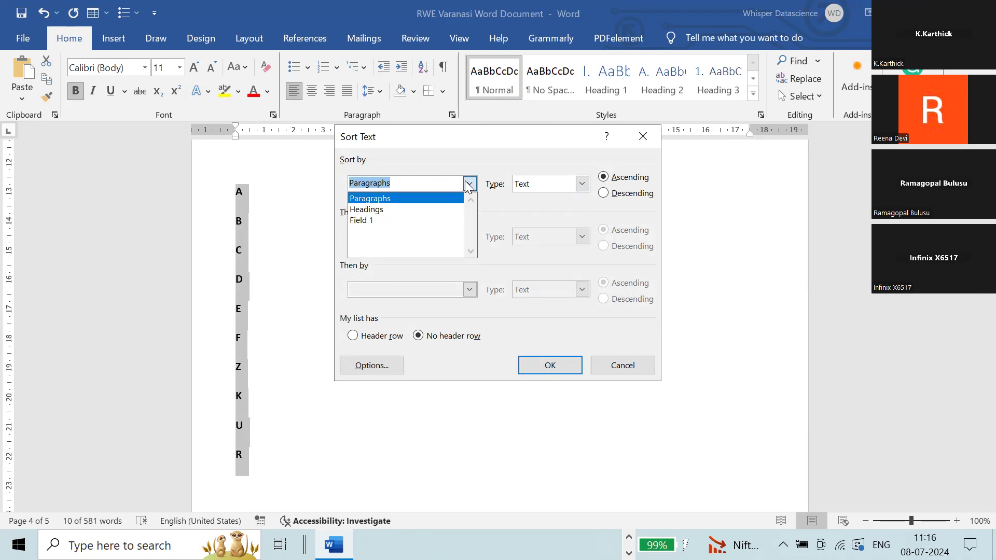
left_click(469, 185)
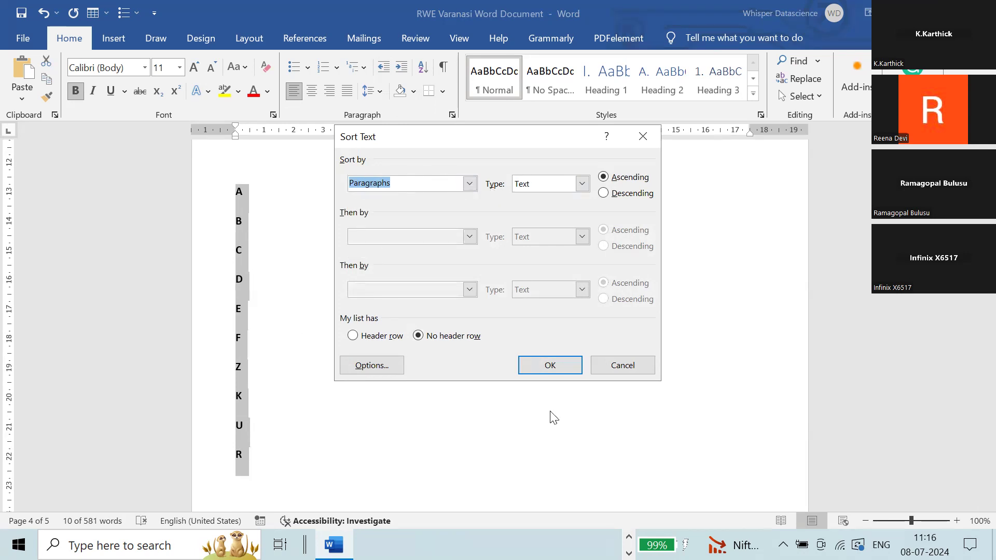
left_click(564, 372)
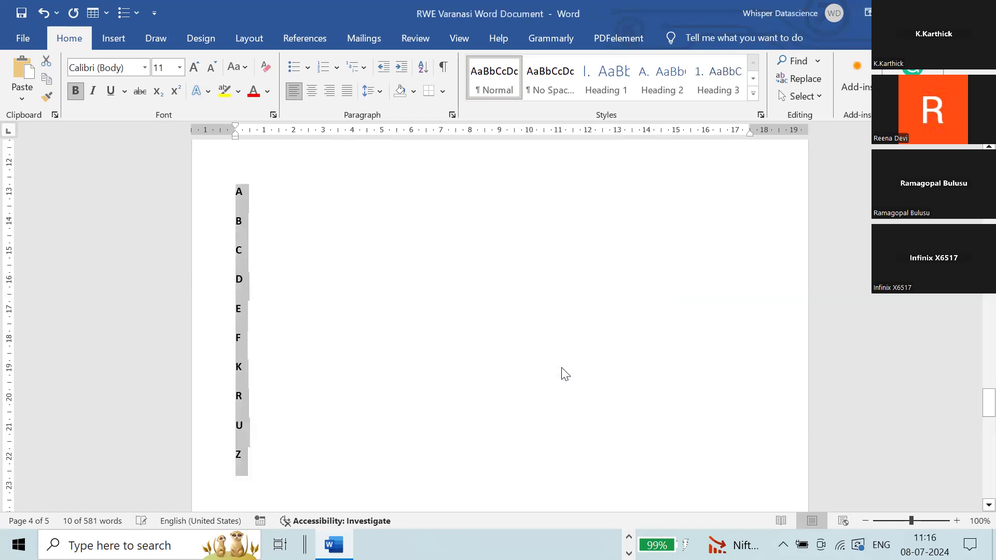
left_click(516, 317)
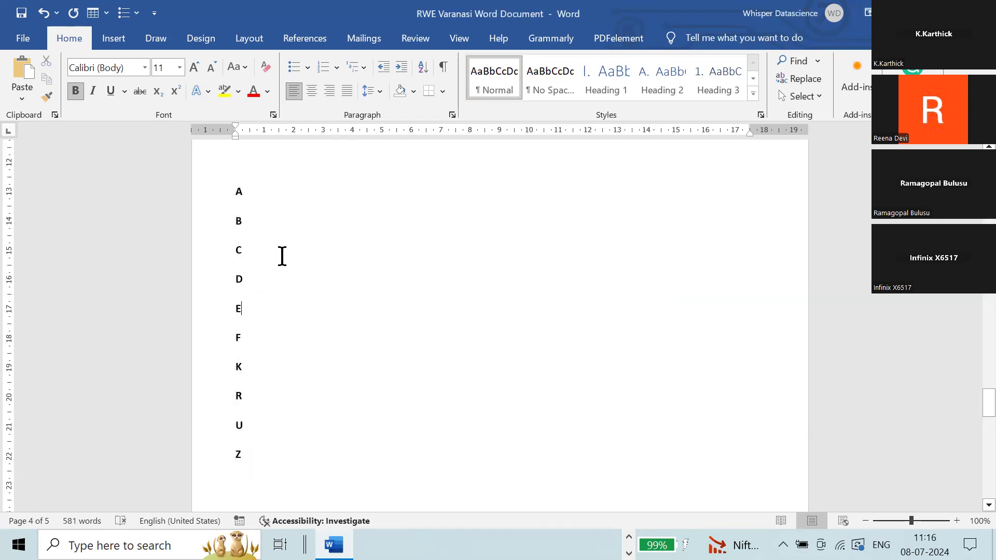
Undo the sort of the letter lines and delete all the sample letters
left_click(247, 194)
left_click(254, 222)
left_click(254, 335)
key("ctrl+z")
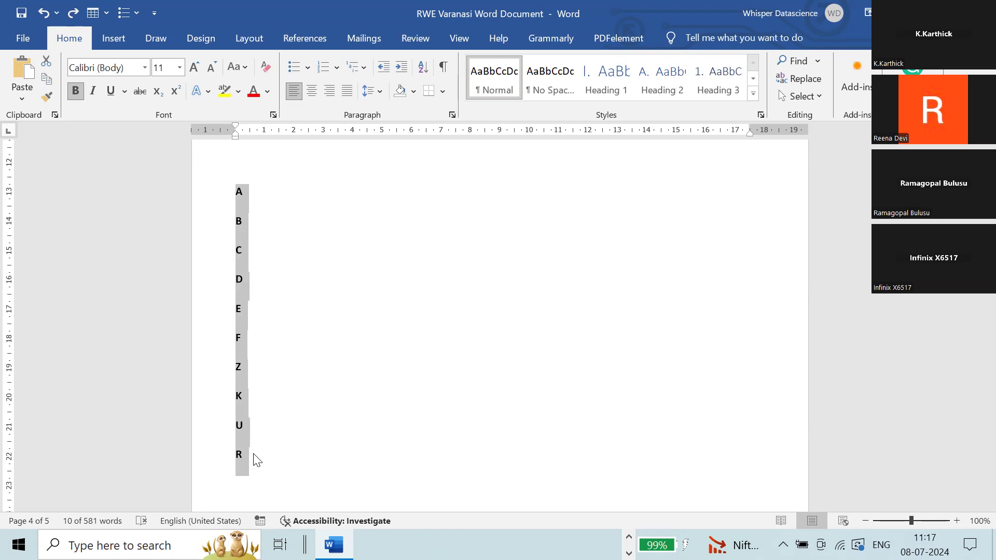
key("Delete")
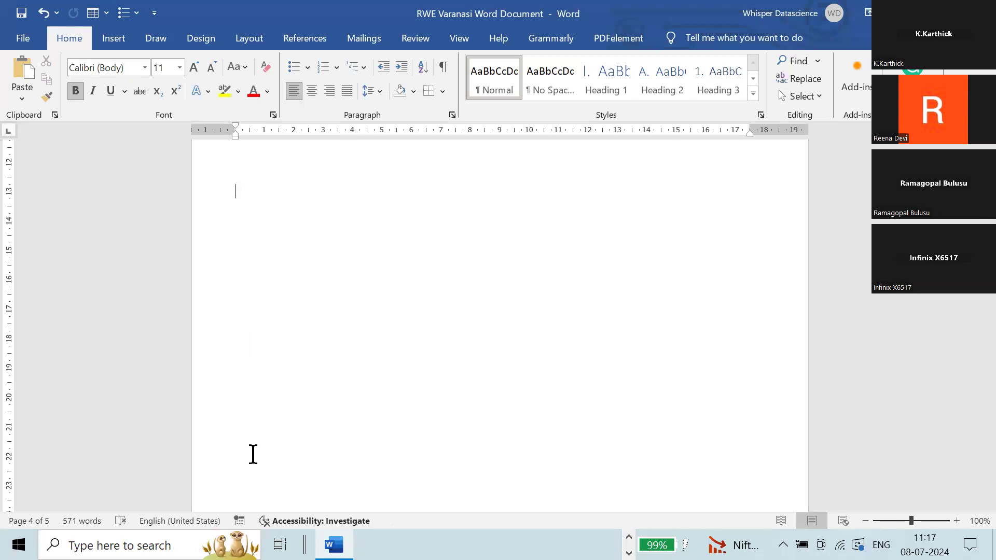
Begin a note below the numbered list reading "Sorting: Arrange the letters"
scroll(561, 316, "up", 5)
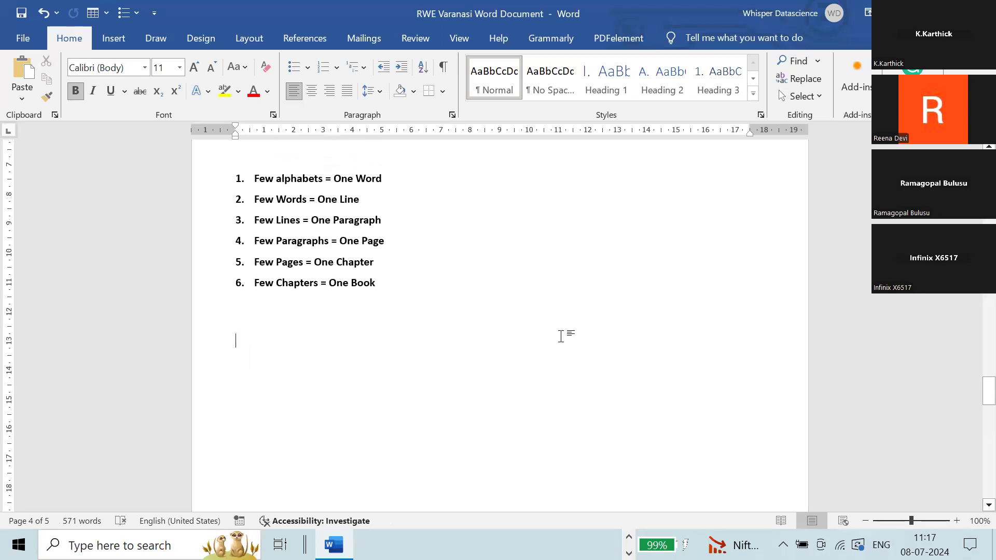
type("sORTING ")
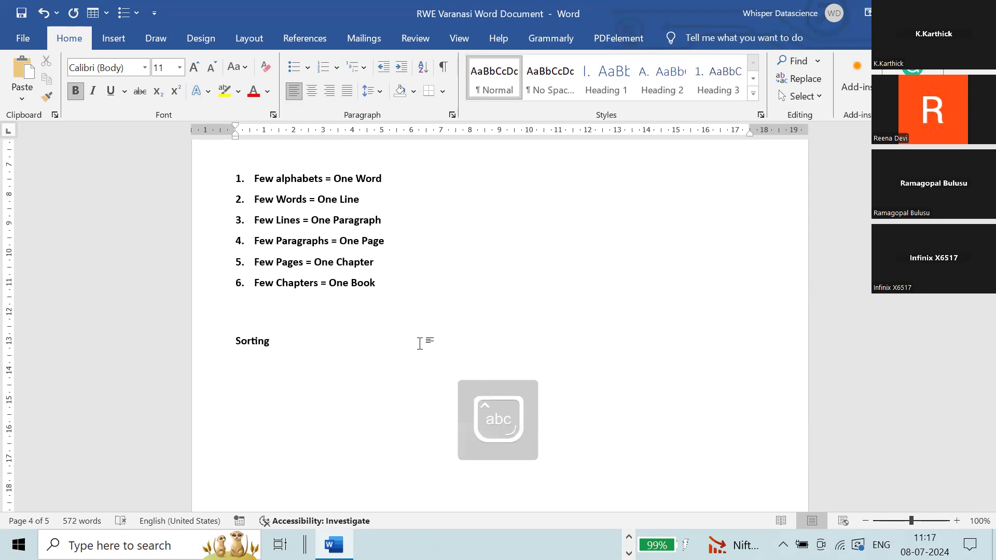
type(": ")
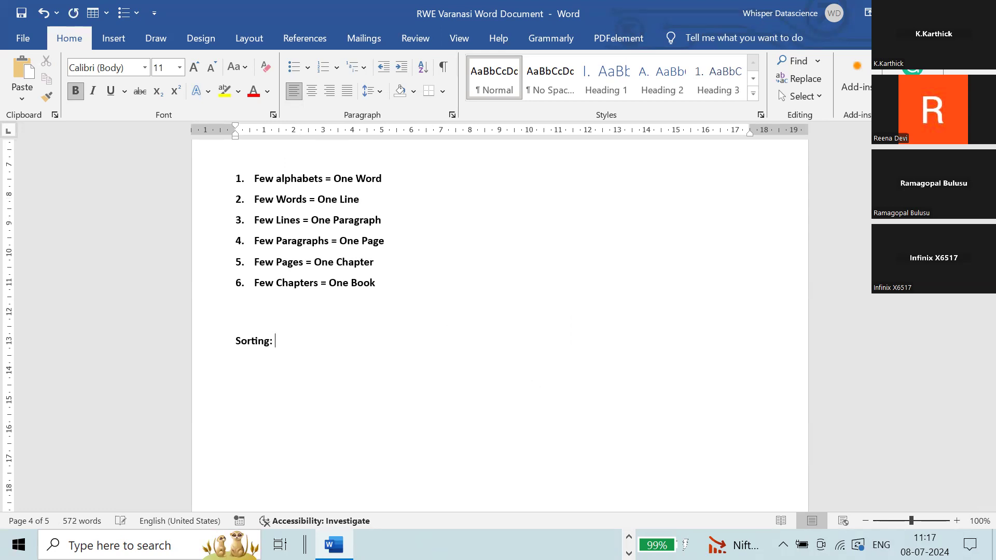
type("Arrange the leeters")
key("BackSpace")
key("BackSpace")
key("BackSpace")
key("BackSpace")
key("BackSpace")
key("BackSpace")
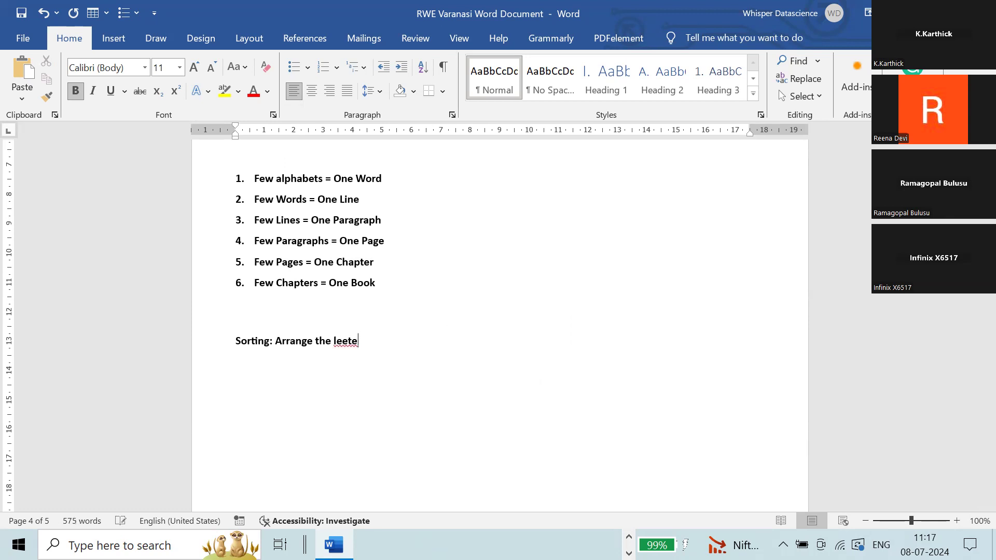
type("tters")
key("BackSpace")
Complete the sorting note so it reads "Sorting: Arrange the letters/alphabets in one particular order"
type("/alphabtes")
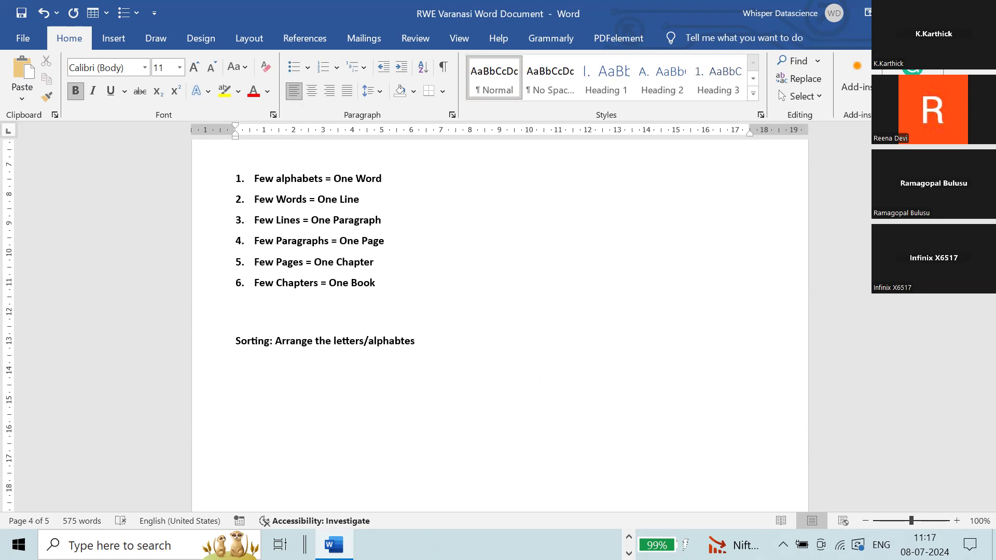
key("BackSpace")
key("BackSpace")
key("BackSpace")
type("ets in one particular ord")
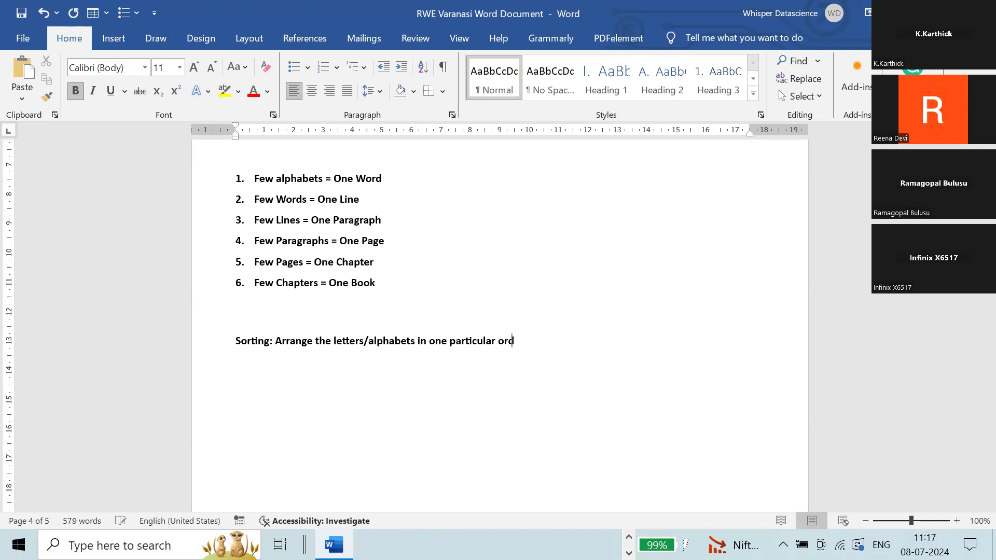
type("er")
Insert ",numbes" after "alphabets" in the sorting note
key("Left")
key("Left")
key("Left")
type(",")
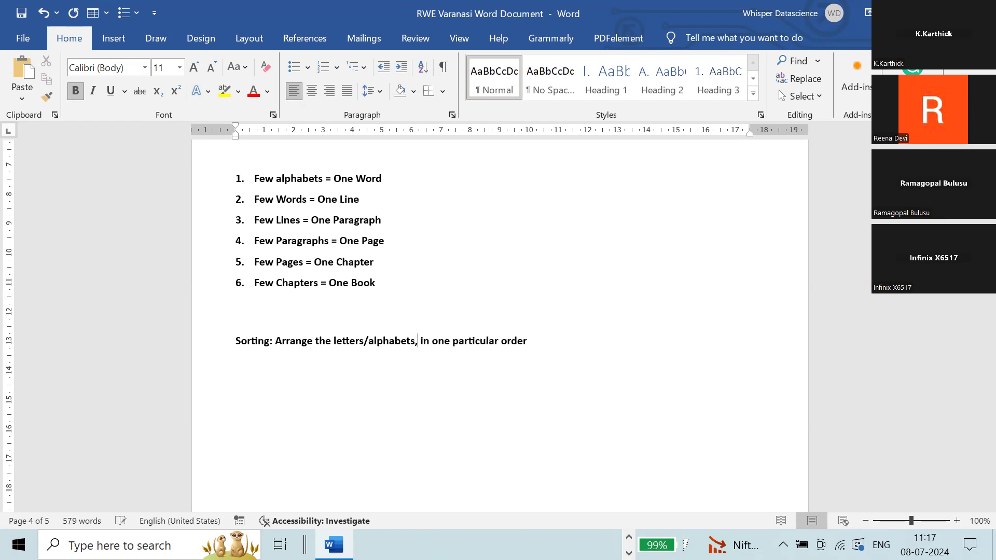
type("nume")
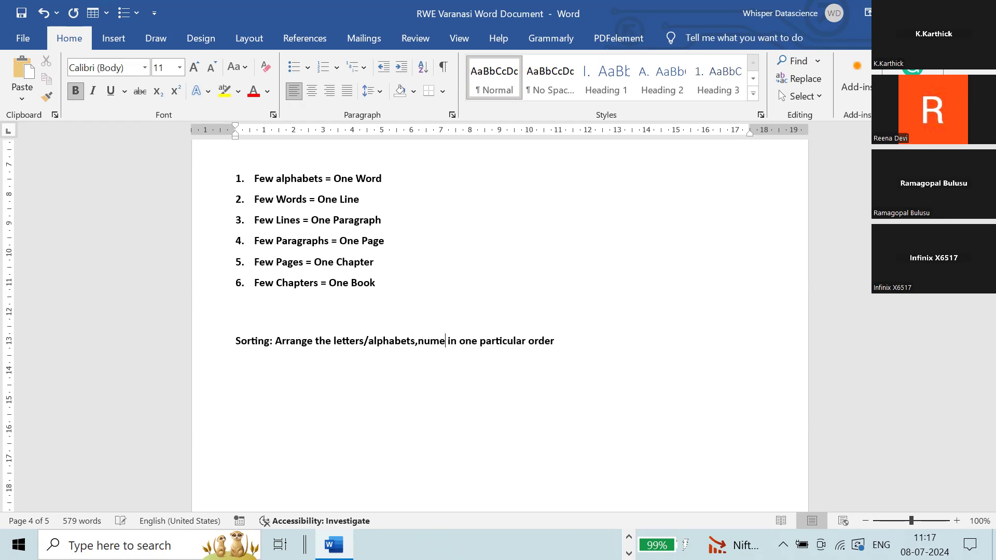
key("Left")
type("b")
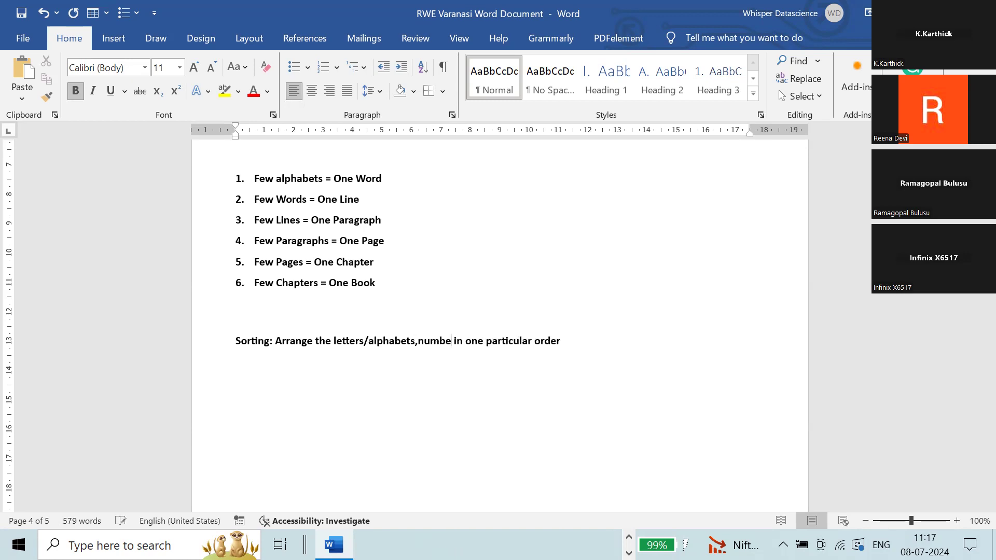
key("Right")
type("s")
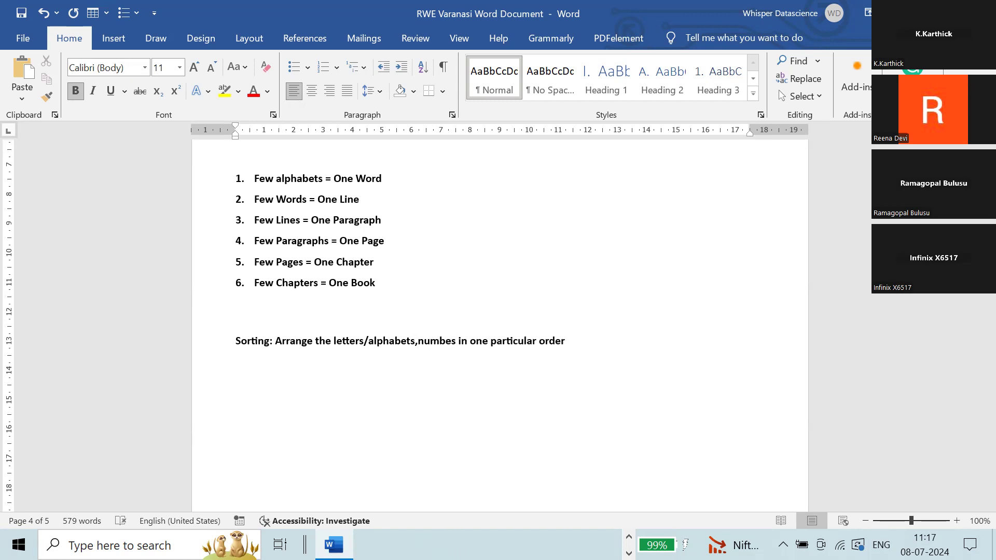
Separate "alphabets," and "numbes" with a space in the sorting note
left_click(582, 341)
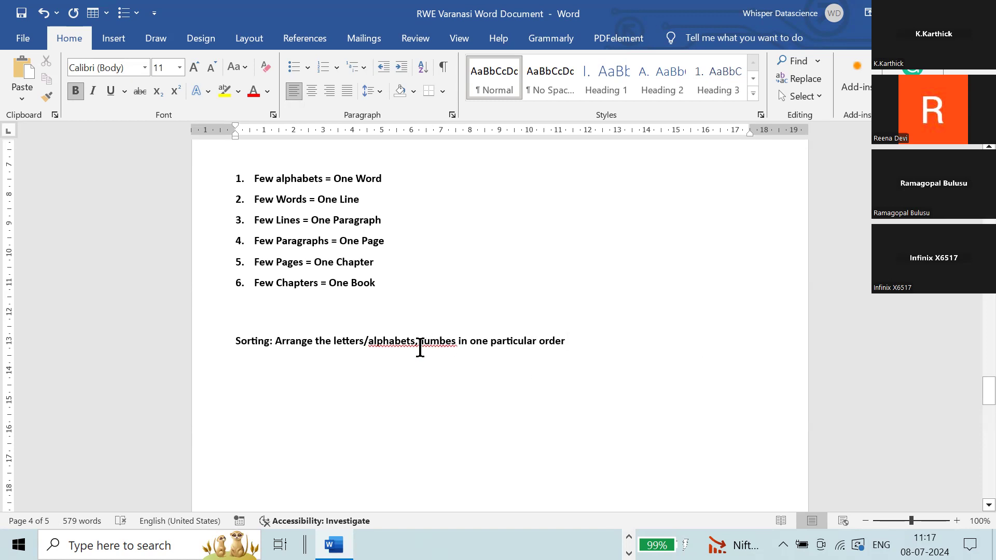
left_click(400, 340)
right_click(423, 342)
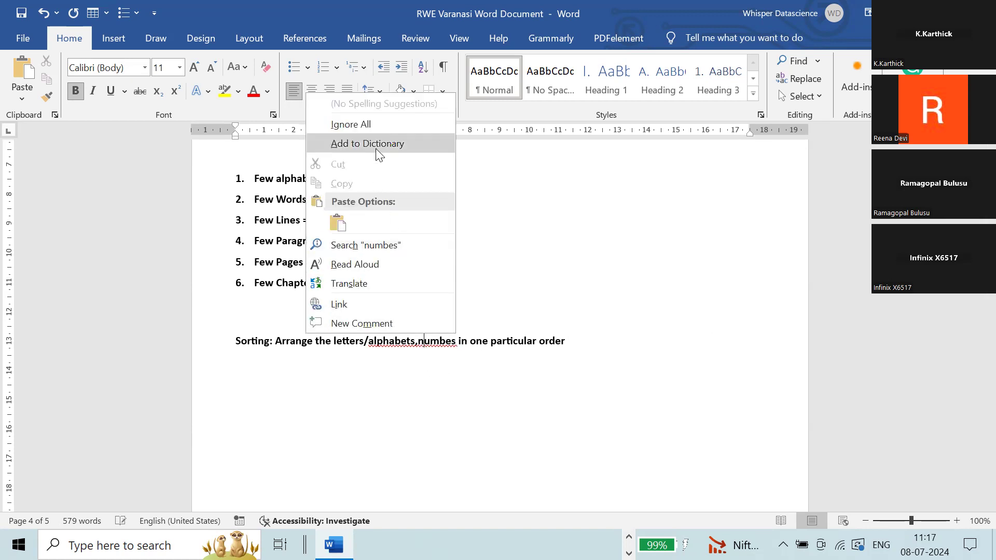
left_click(367, 131)
left_click(417, 341)
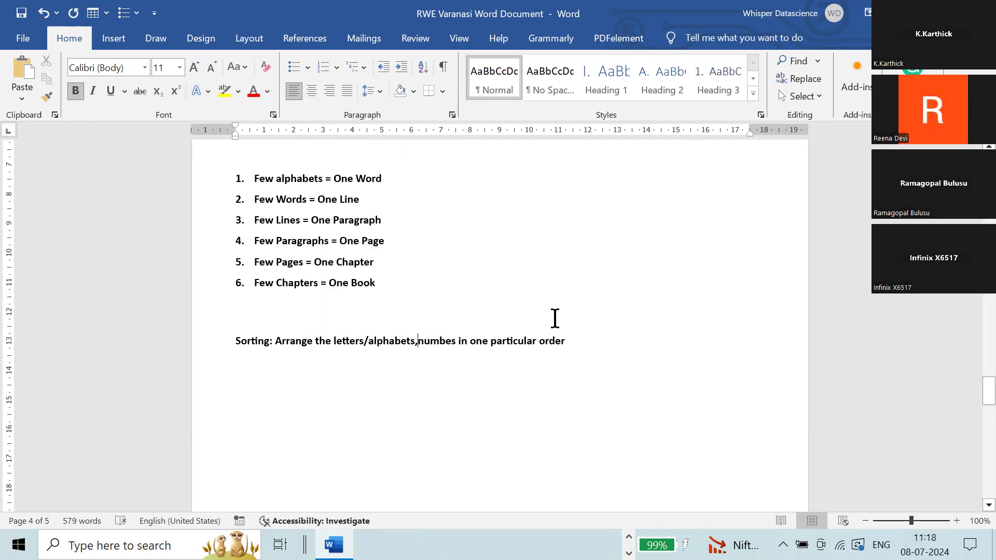
Correct "numbes" to "numbers" and end the sorting note with a period
left_click(441, 343)
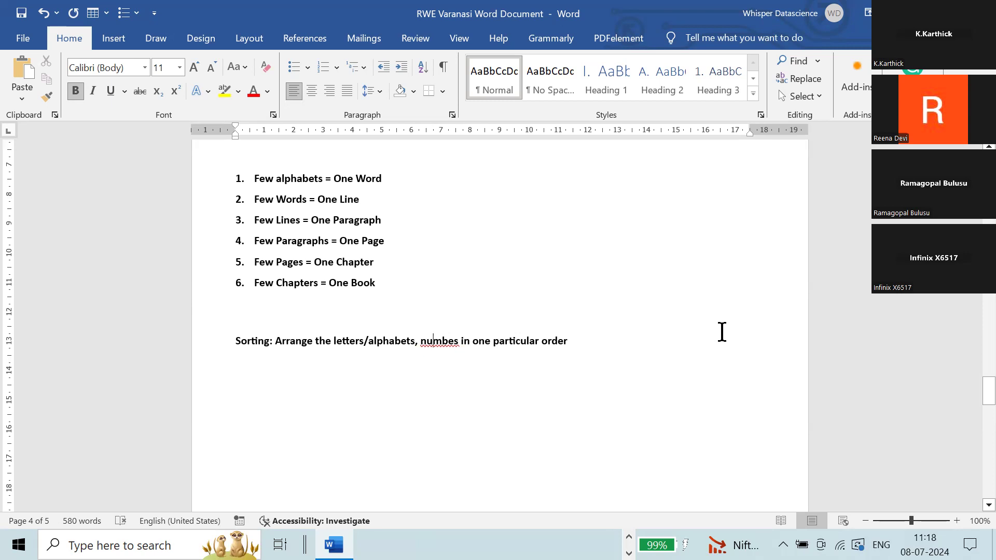
type("r")
key("Right")
key("Right")
key("Right")
key("Right")
key("Right")
key("Right")
key("Right")
key("Right")
key("Right")
key("Right")
key("Right")
key("Right")
key("Right")
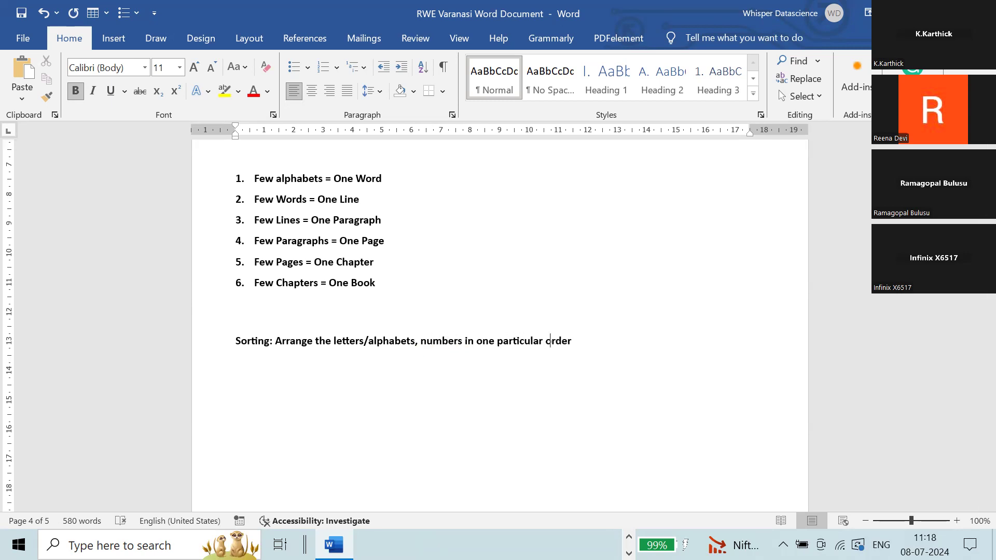
type(".")
Add the example line "A,B,C,D,E,F Ascending Order (Text)" below the sorting note
key("Return")
type("A,B,C,D,E,F")
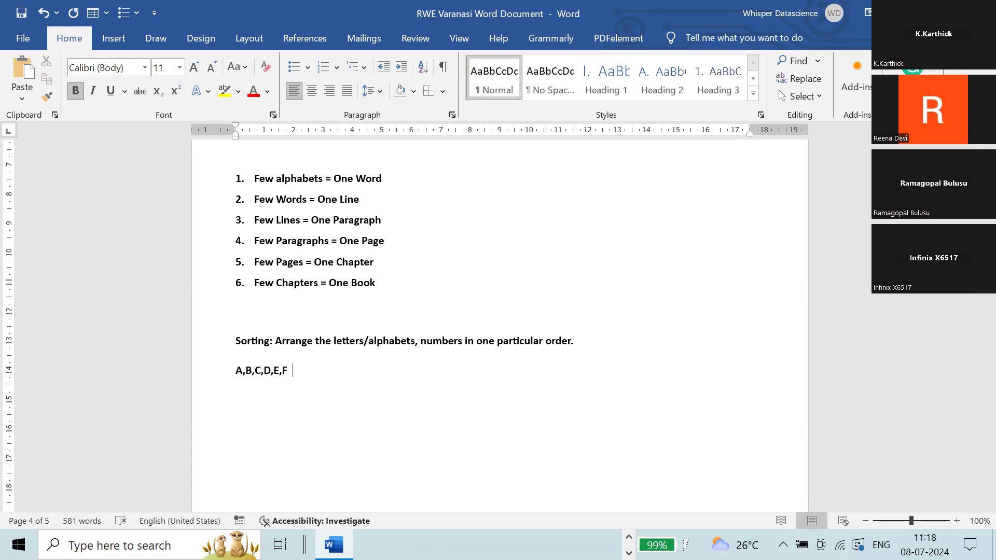
type("  Ascending Order")
key("Return")
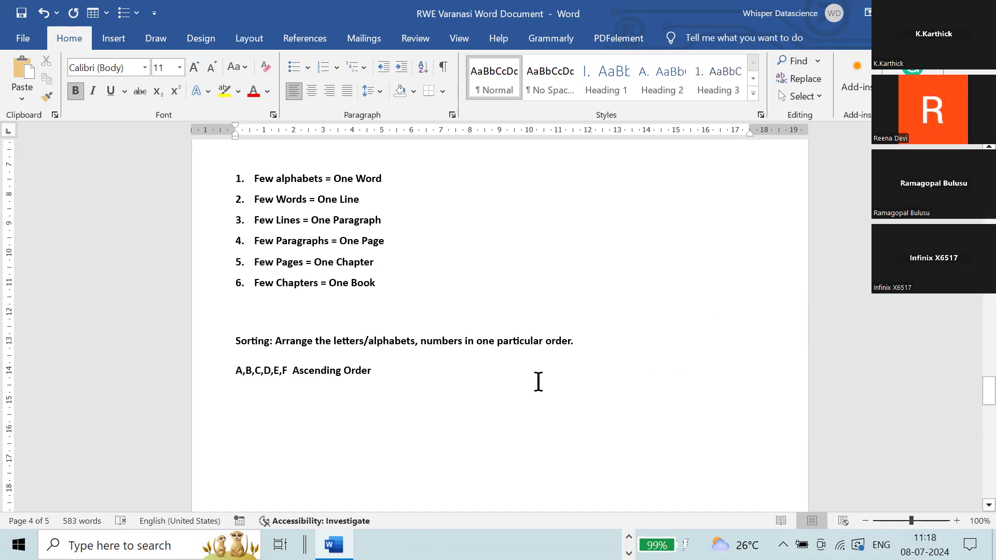
left_click(496, 375)
type("(")
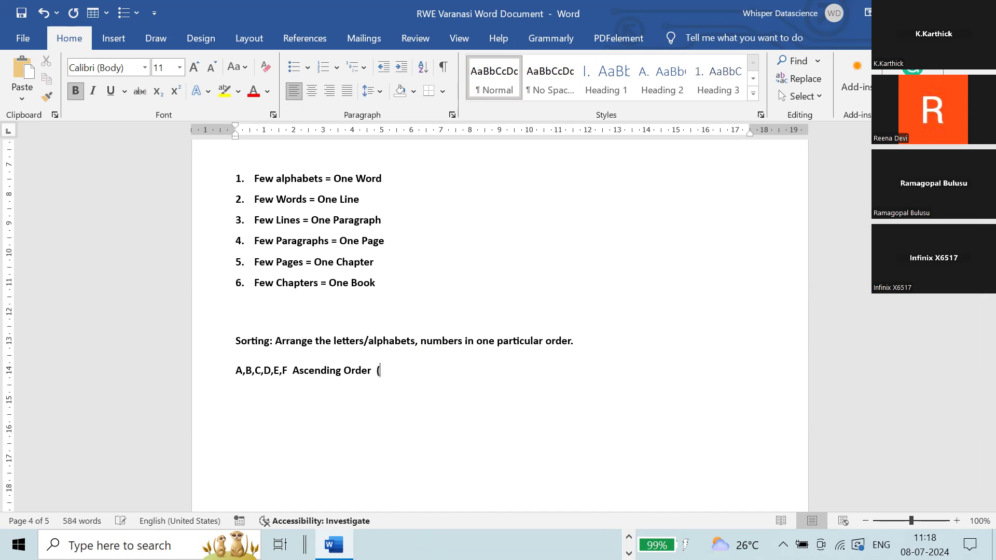
type("Text)")
Add the example line "1,2,3,4,5,6,7,8 Ascending Order (Number)" below the text example
key("Return")
type("1,2,3,4,5,6,7,8 A")
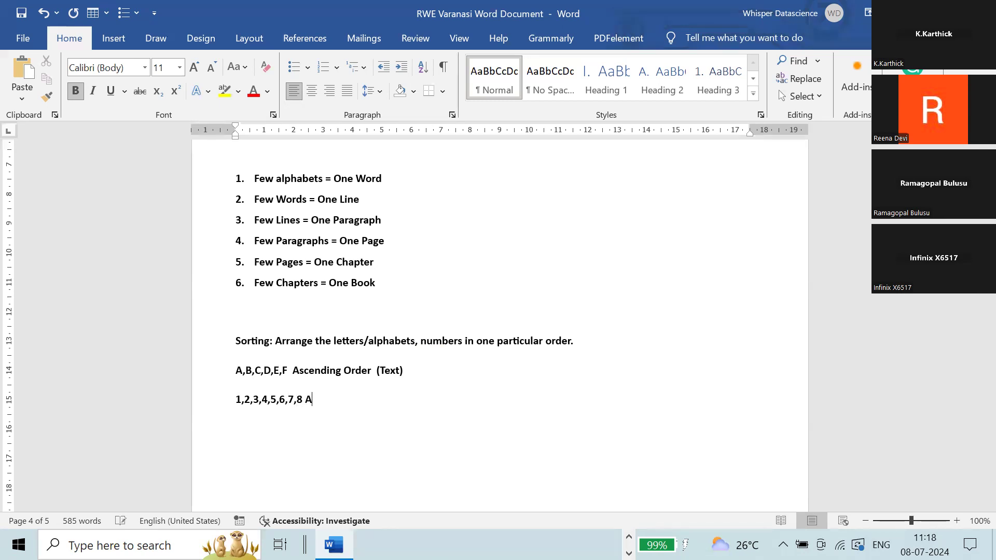
type("scending Order (Number)")
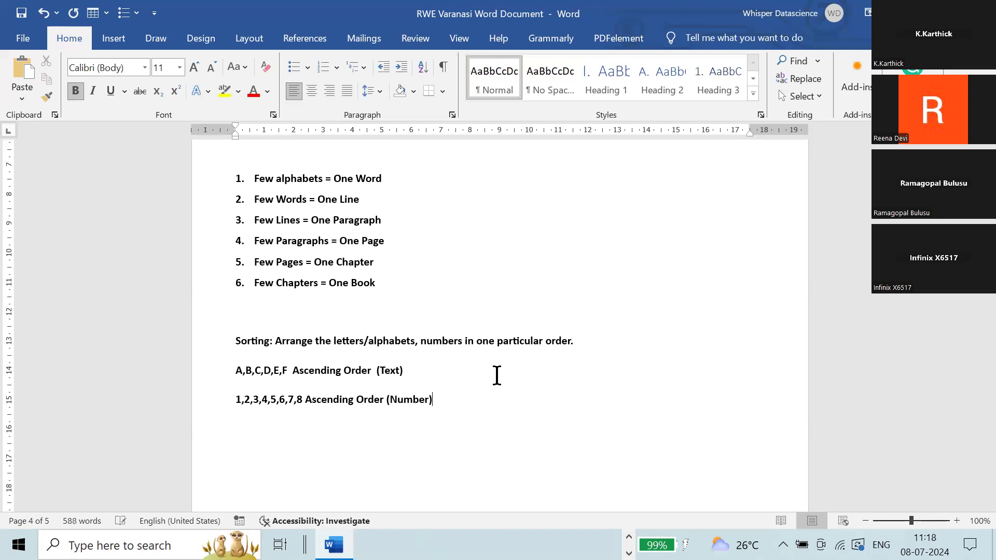
Leave a blank line and add the example "Z,Y,X,W,V,U,T,S,R Descending Order (Text)"
key("Return")
key("Tab")
type("z")
key("BackSpace")
key("Caps_Lock")
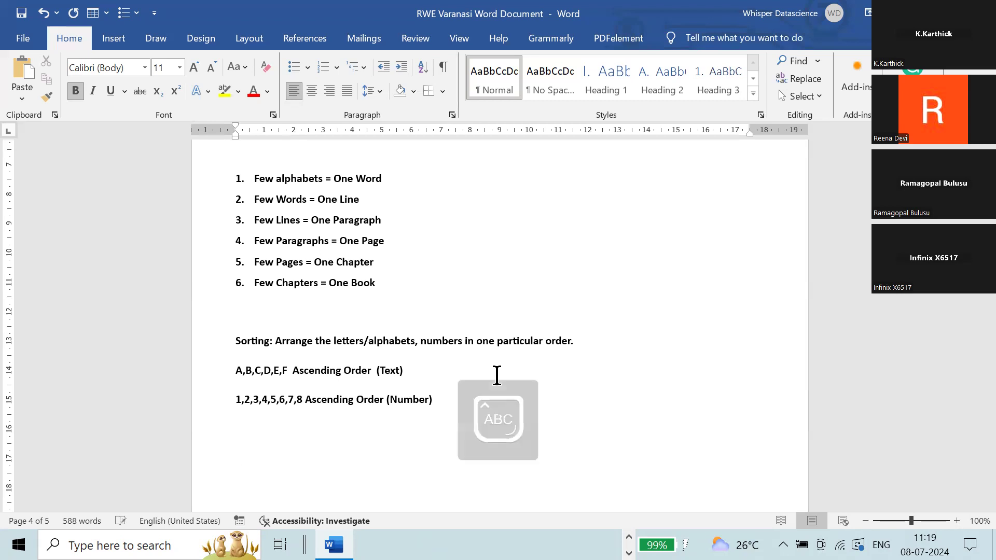
type("Z,Y,,")
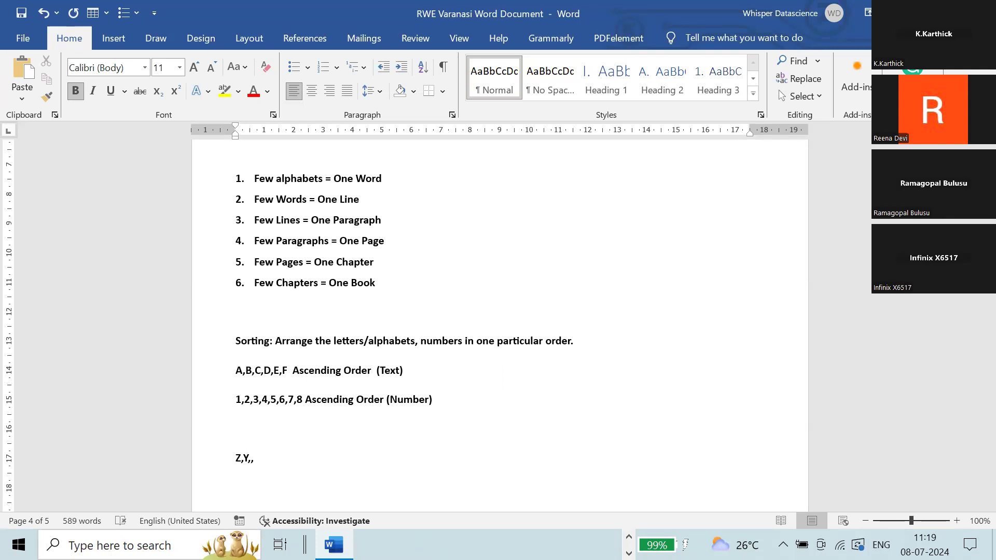
key("BackSpace")
type("X")
type(",W,V,U,T,S,R,")
key("BackSpace")
type("dESCENDING Order")
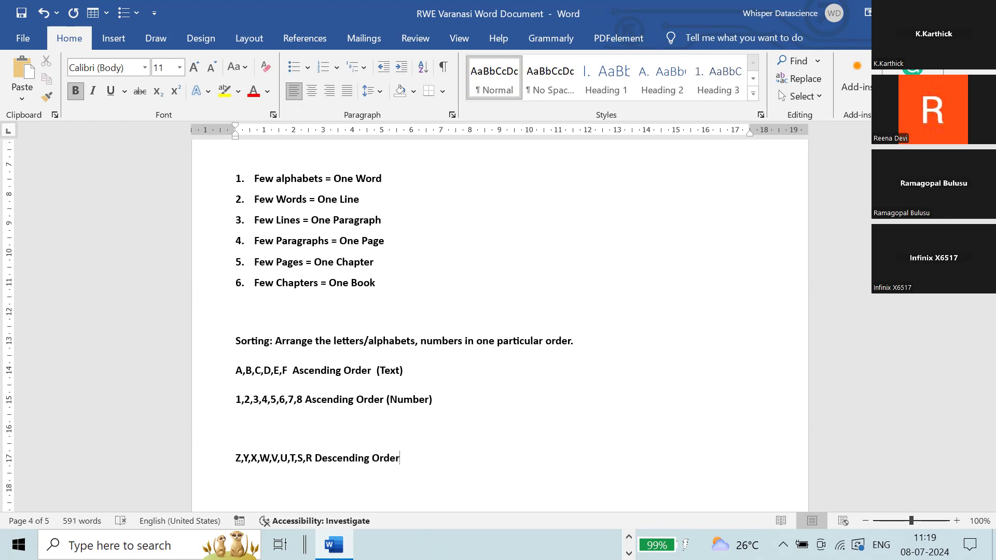
type(" (Text)")
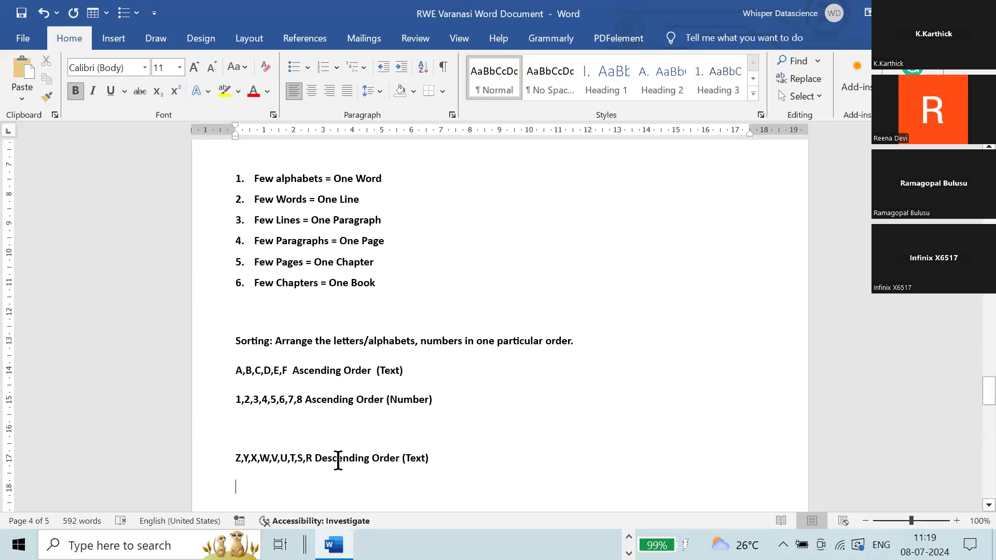
Add the example line "10,9,8,7,6,5 Descending Order (Numeric)" below the descending text example
type("10,9,8,")
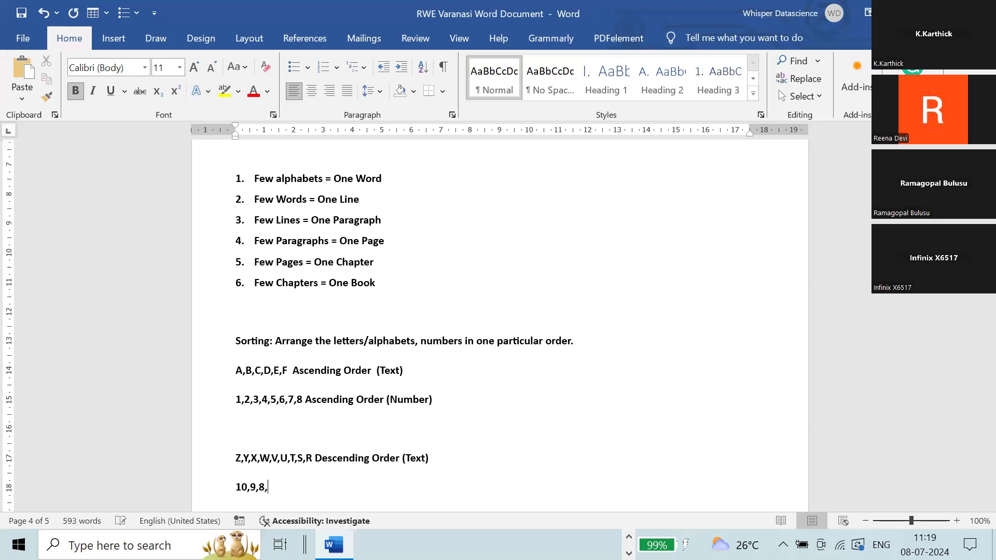
type("7,6,5 Desceding")
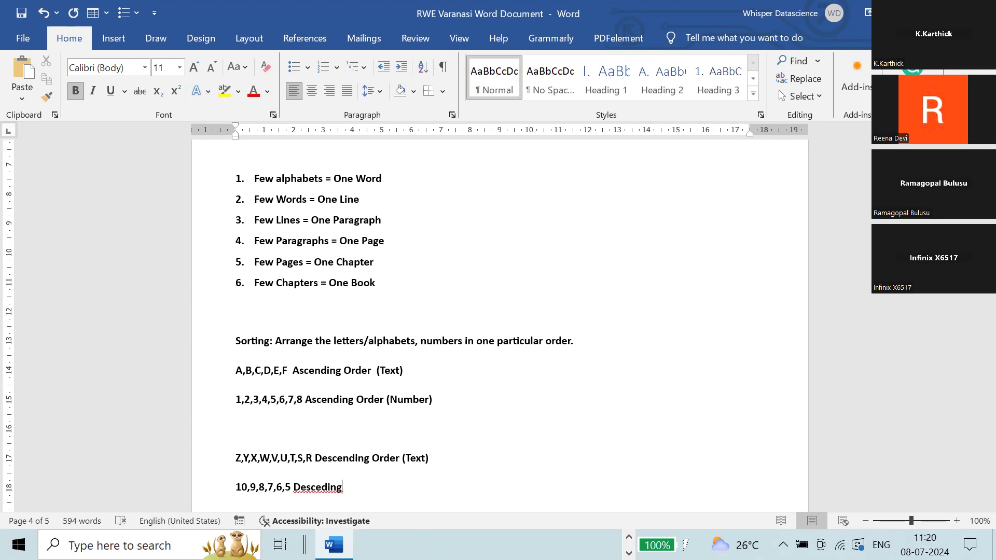
key("BackSpace")
key("BackSpace")
key("BackSpace")
key("BackSpace")
type("nding Order (Num")
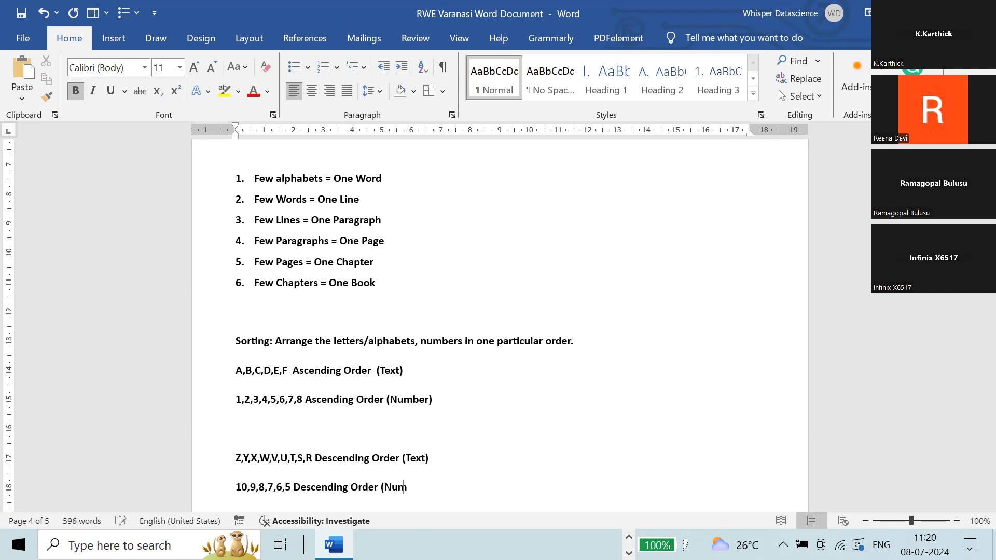
type("eric)")
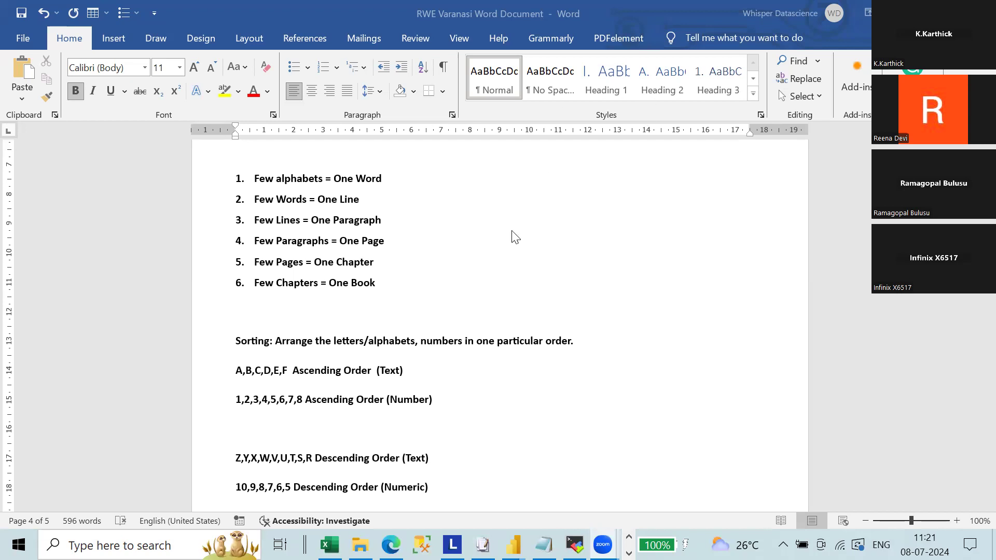
Delete and reinsert the blank line between the ascending and descending examples
left_click(237, 430)
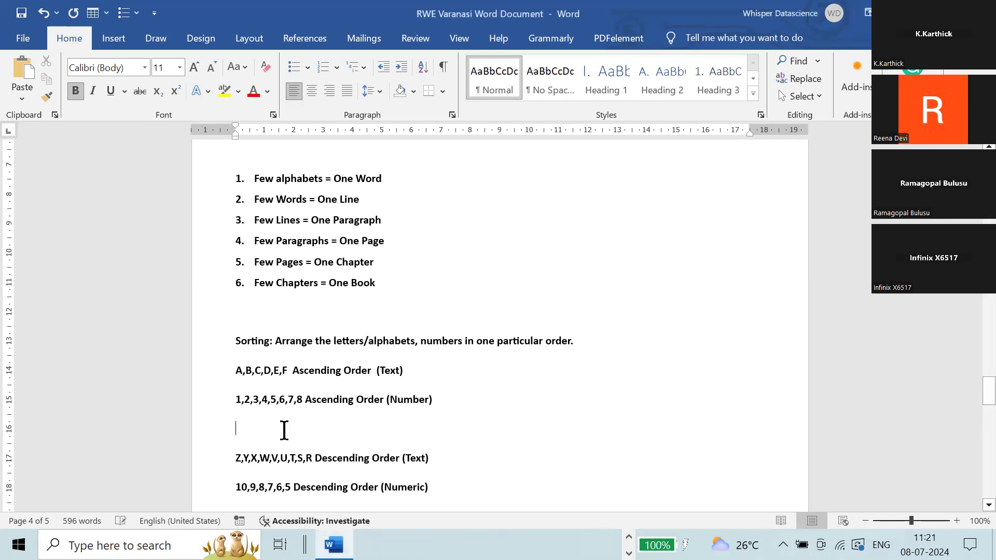
key("Delete")
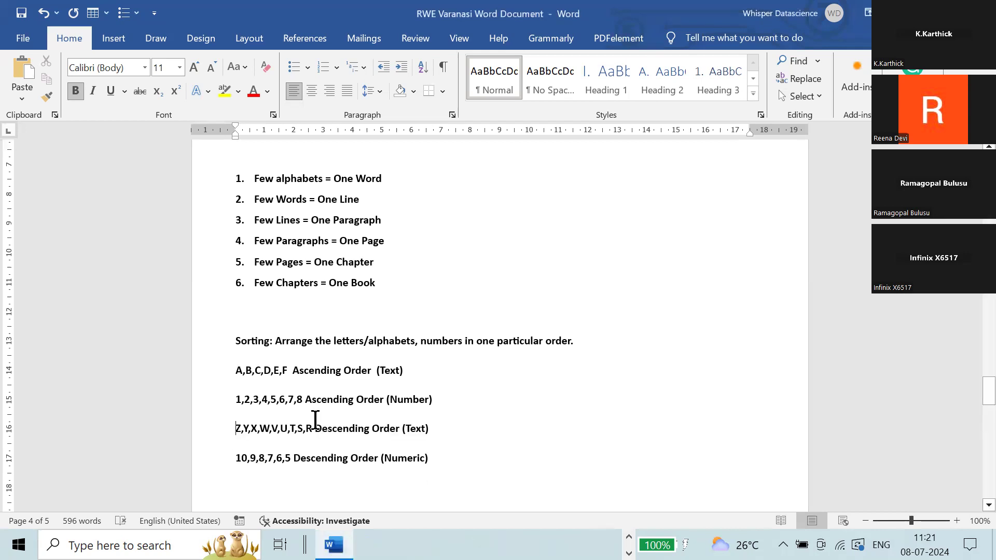
key("Return")
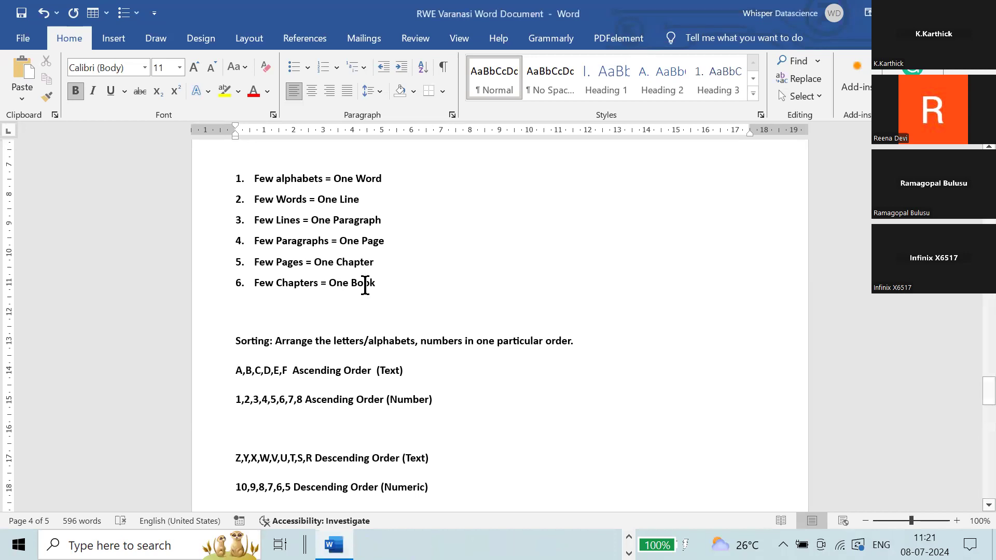
Apply All Borders to the two descending-order example lines
scroll(481, 280, "down", 3)
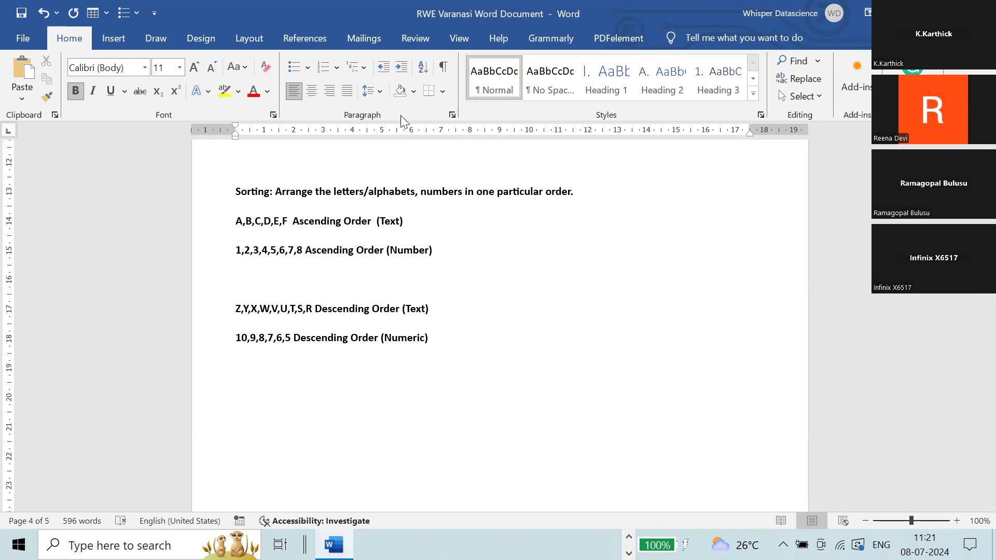
left_click(447, 93)
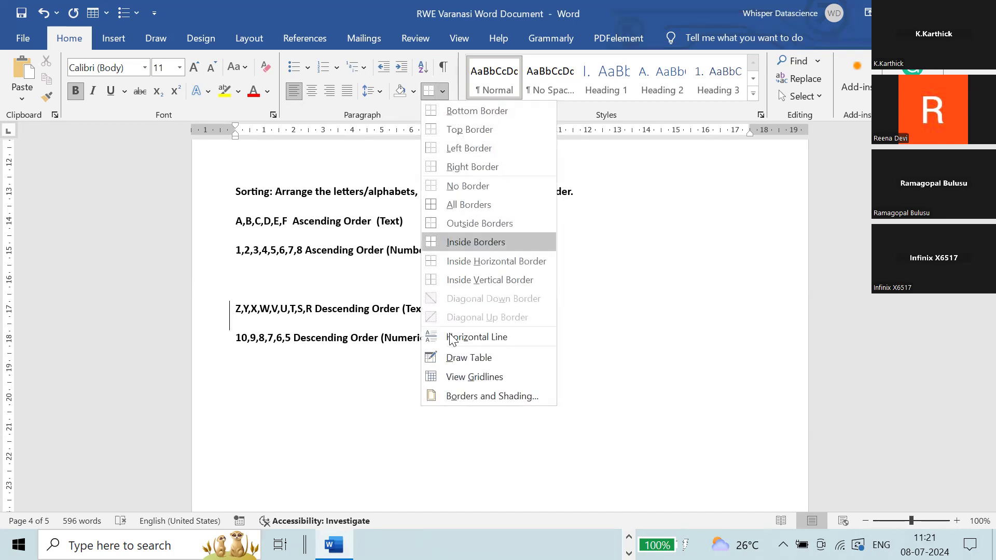
left_click(242, 316)
left_click_drag(243, 316, 450, 335)
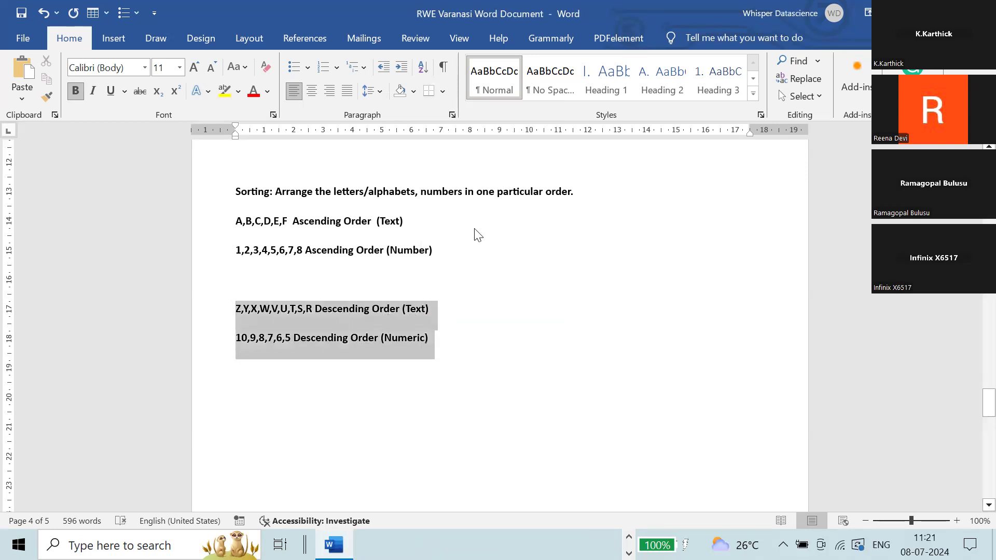
left_click(445, 93)
left_click(452, 207)
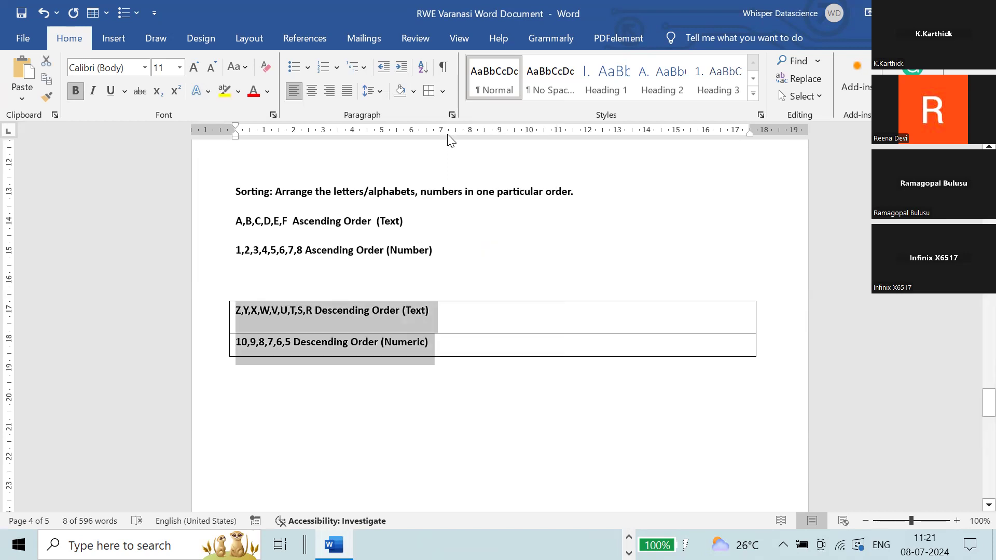
Change the borders of the two descending-order lines to the Box setting through Borders and Shading
left_click(443, 93)
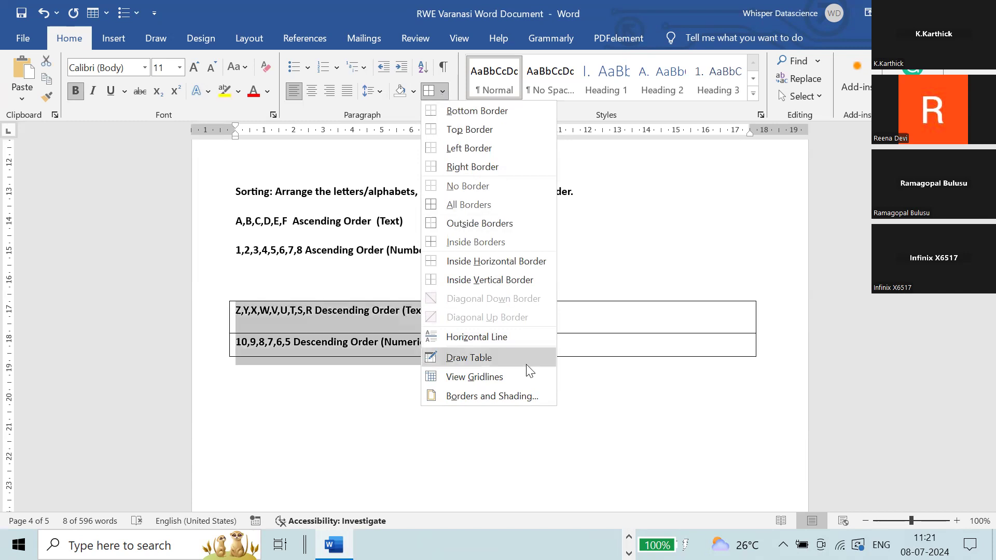
left_click(521, 396)
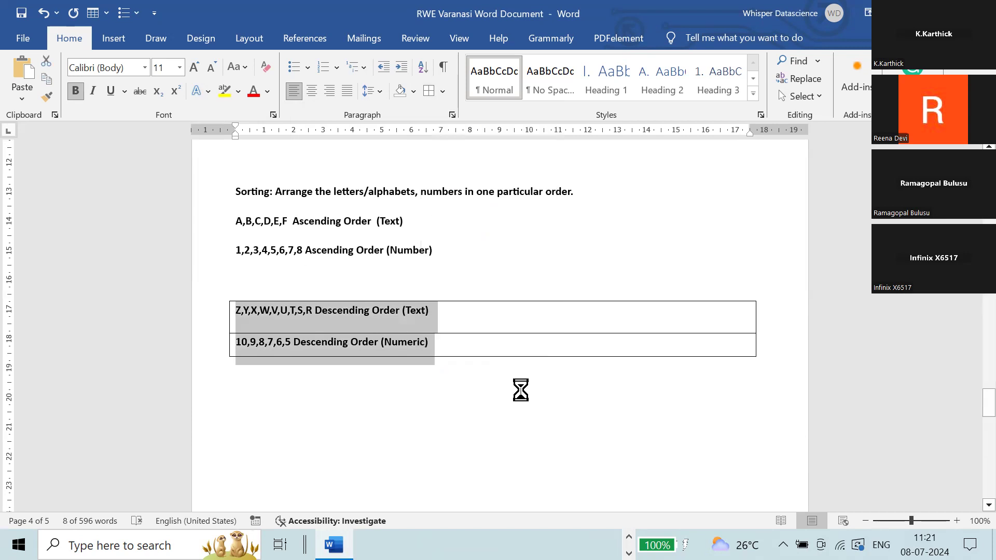
left_click(315, 207)
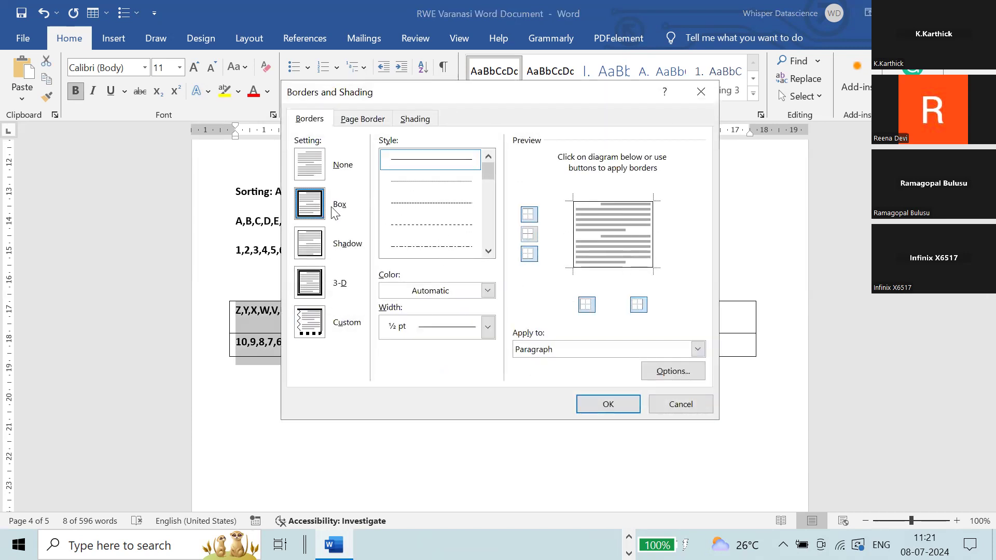
left_click(611, 403)
left_click(529, 328)
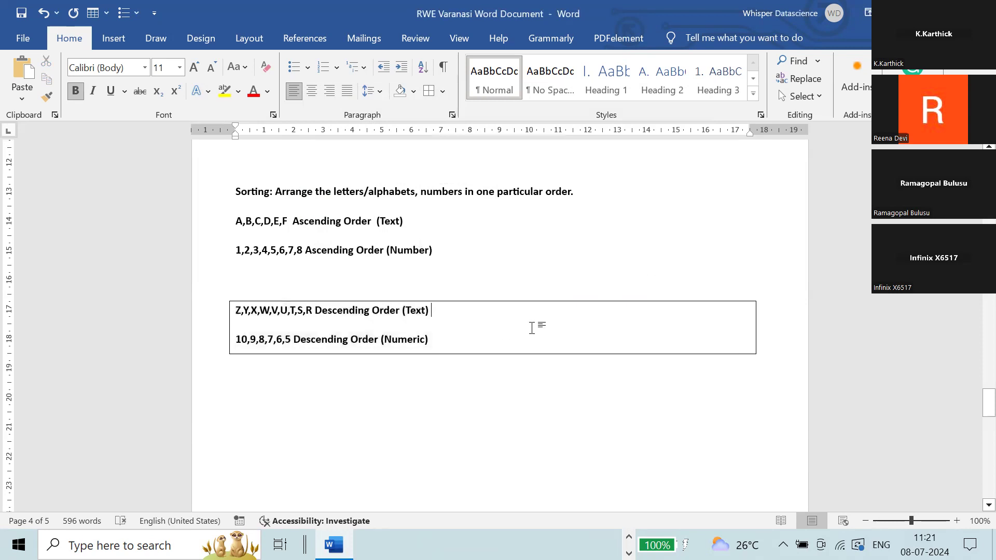
Undo the Box border change on the two descending-order lines
left_click(262, 299)
key("ctrl+z")
left_click(498, 373)
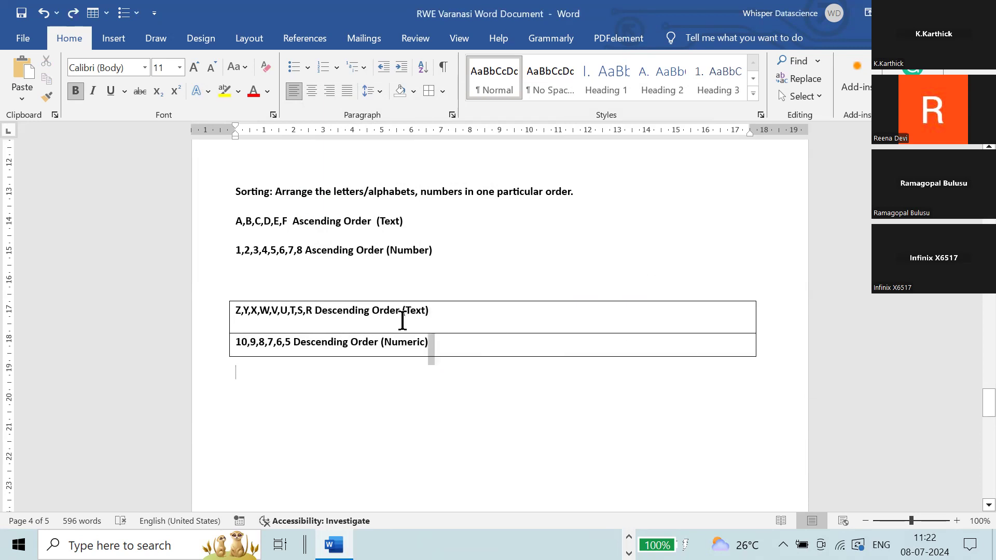
Apply the None border setting with a 3 pt line width to the two descending-order lines through Borders and Shading
left_click(240, 293, "shift")
right_click(316, 326)
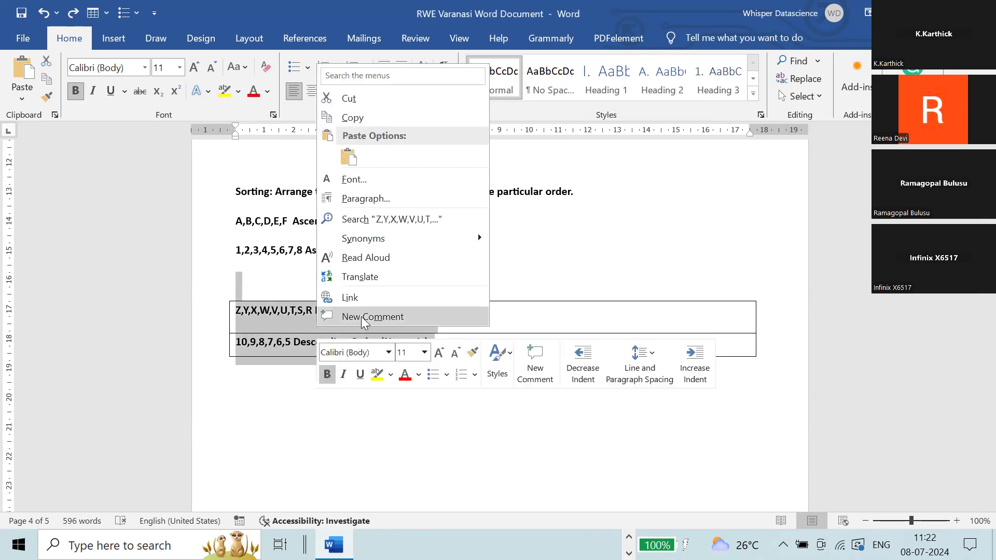
key("Escape")
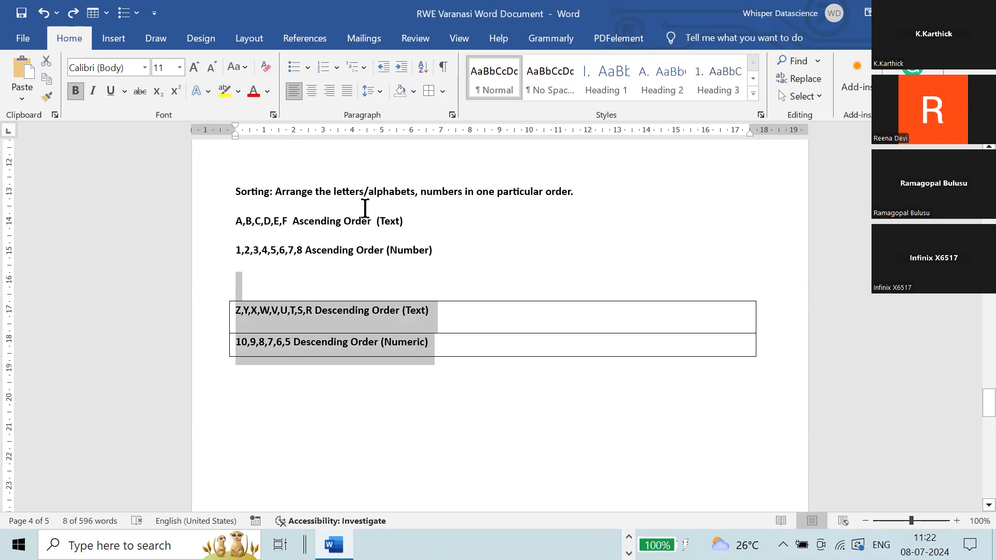
left_click(442, 94)
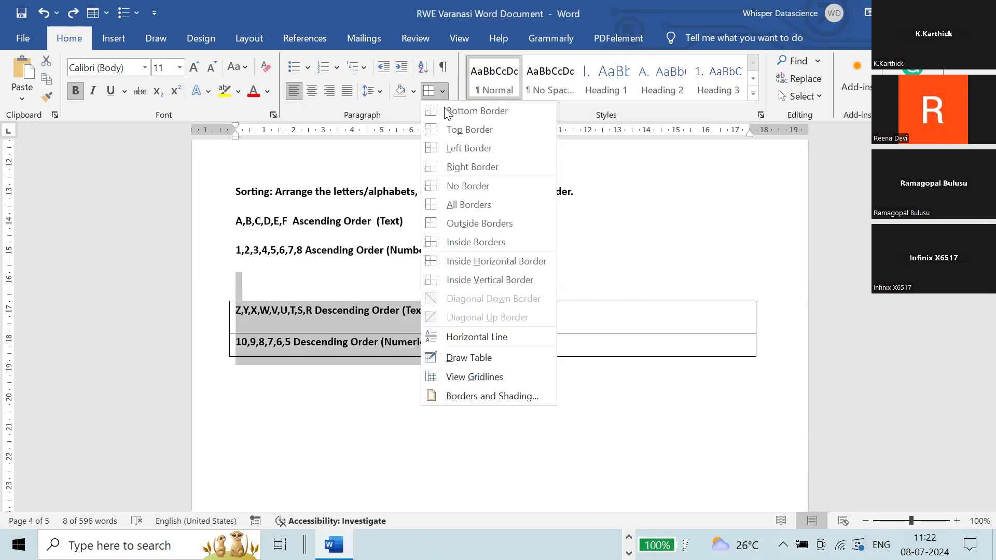
left_click(478, 395)
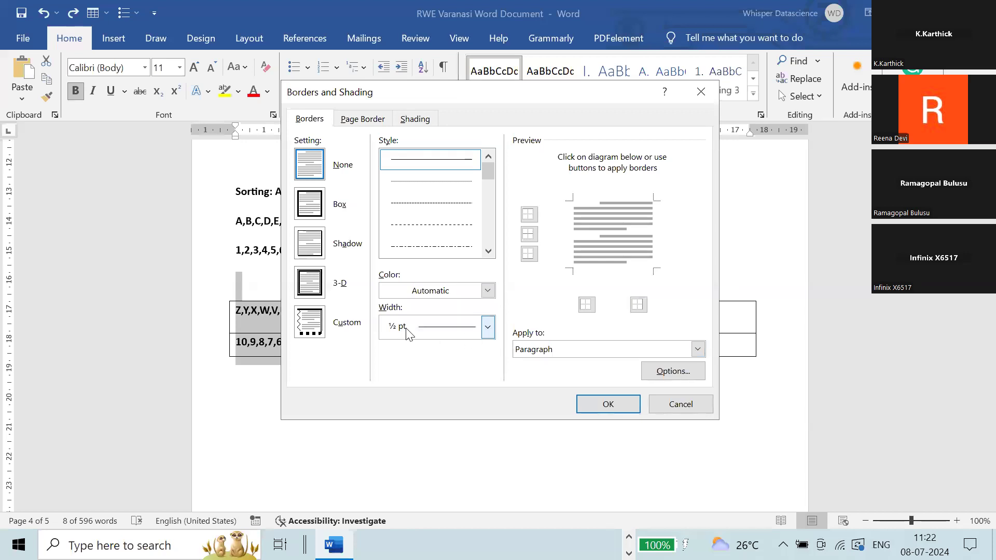
left_click(488, 332)
left_click(461, 258)
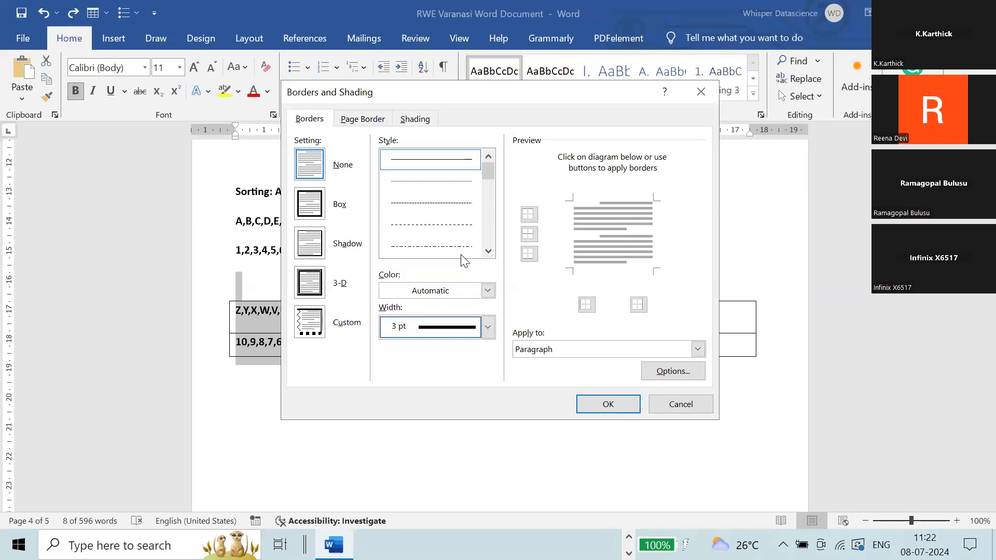
left_click(615, 403)
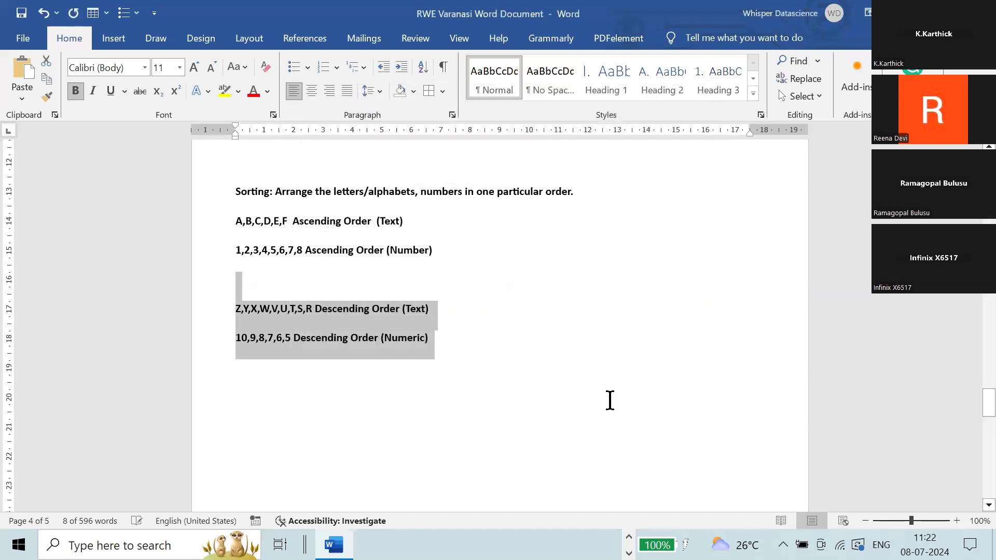
Apply 3 pt borders around and between the two descending-order lines, and undo them
left_click(464, 383)
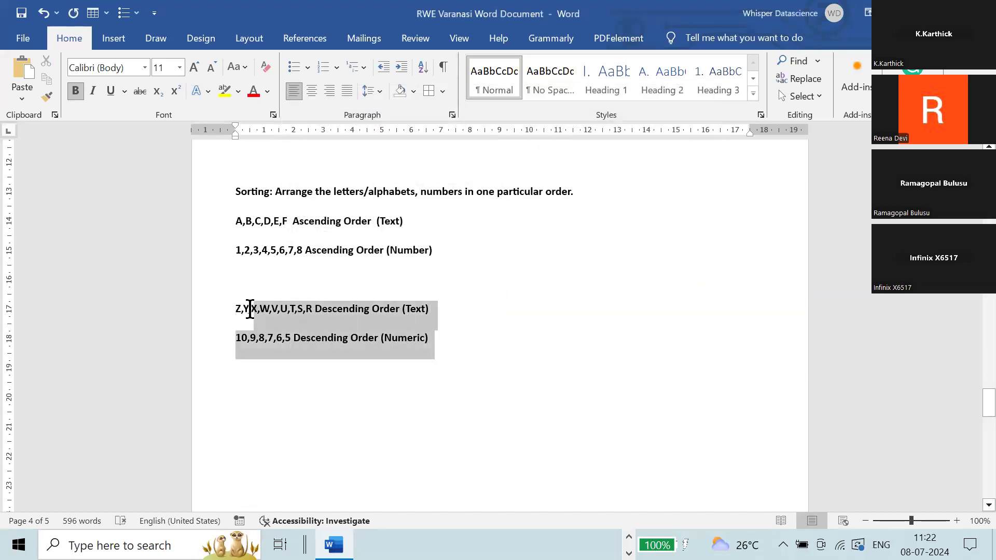
left_click_drag(235, 308, 429, 340)
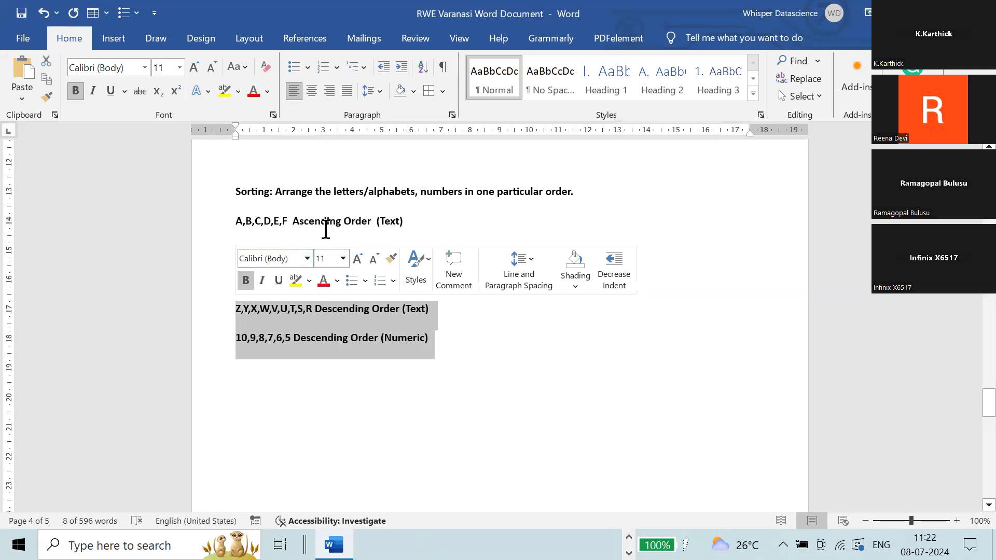
left_click(429, 91)
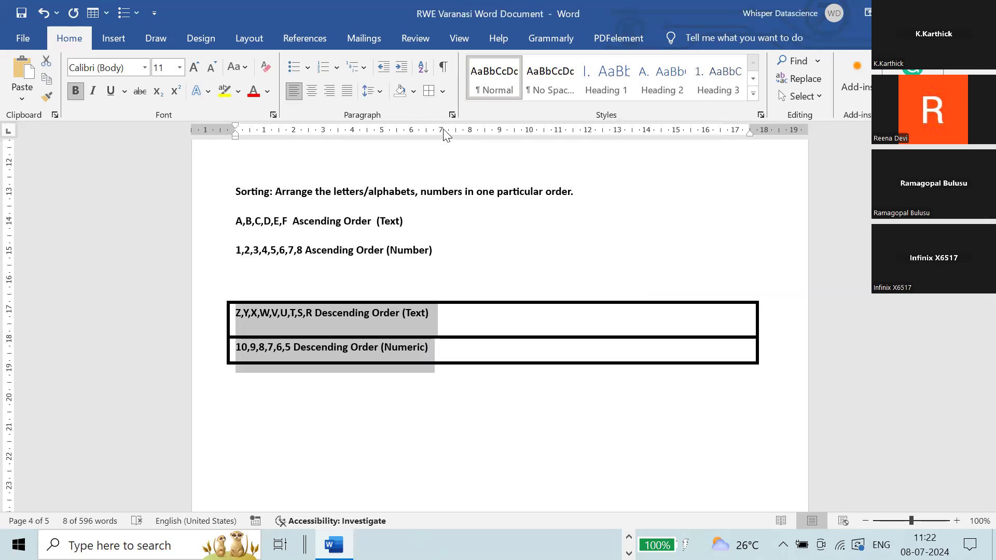
left_click(506, 489)
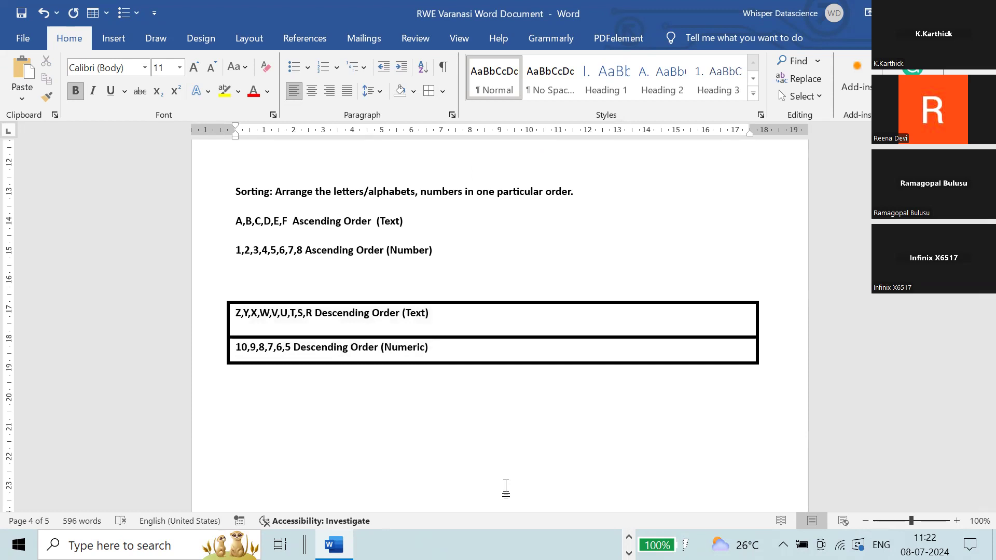
key("ctrl+z")
key("ctrl+z")
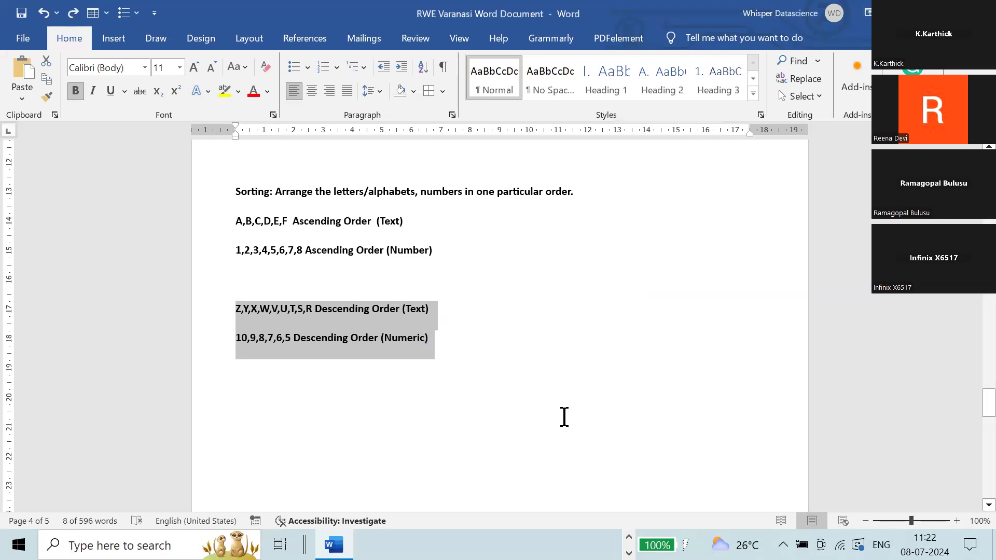
Below the descending examples, write "Borders: This is specifically used when we are creating any tables or bills"
type("B")
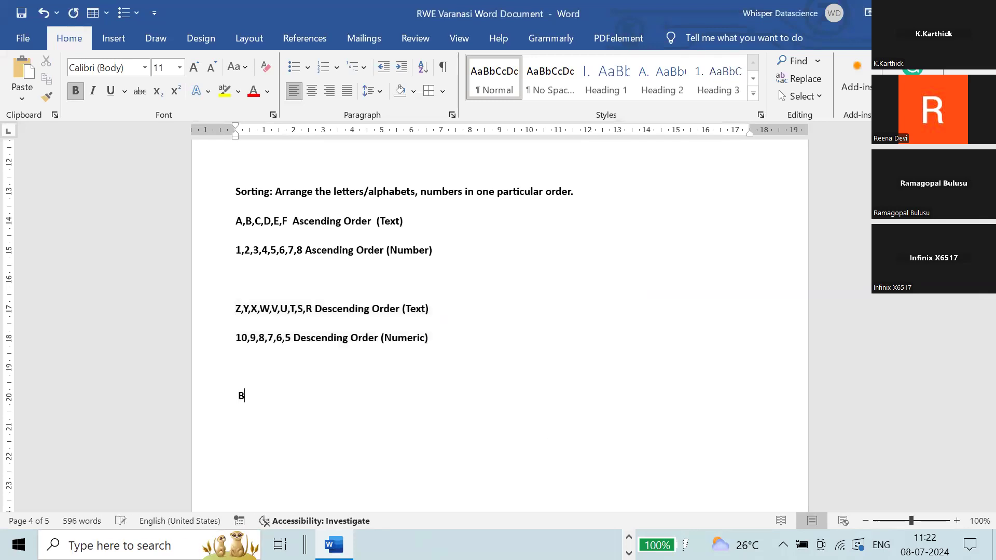
type("orders: This is specific")
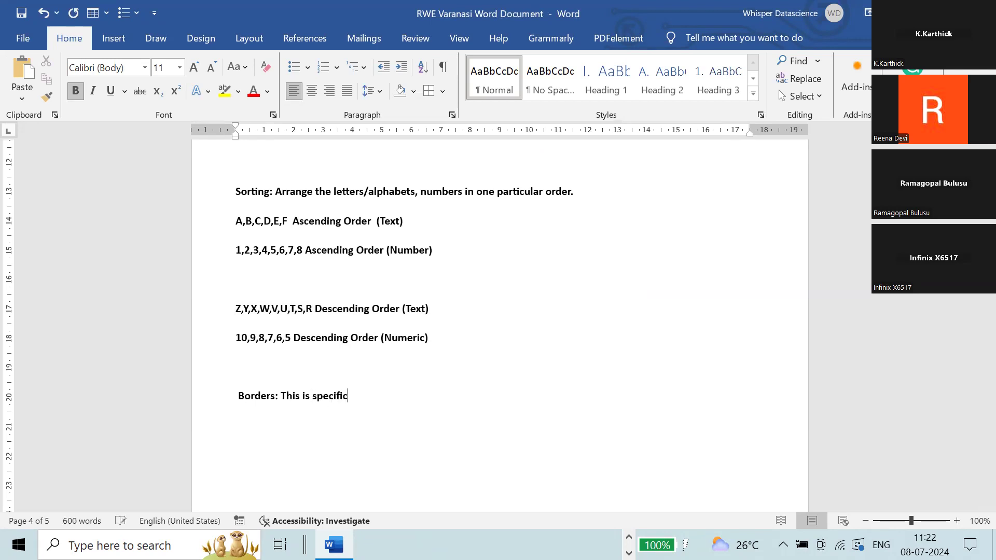
type("ally used when we ar")
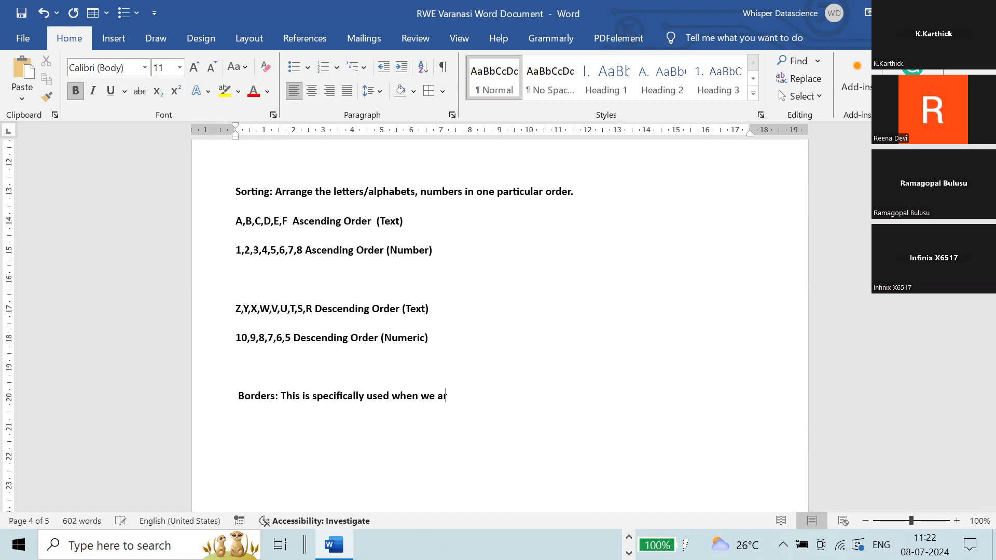
type("e creating any tables")
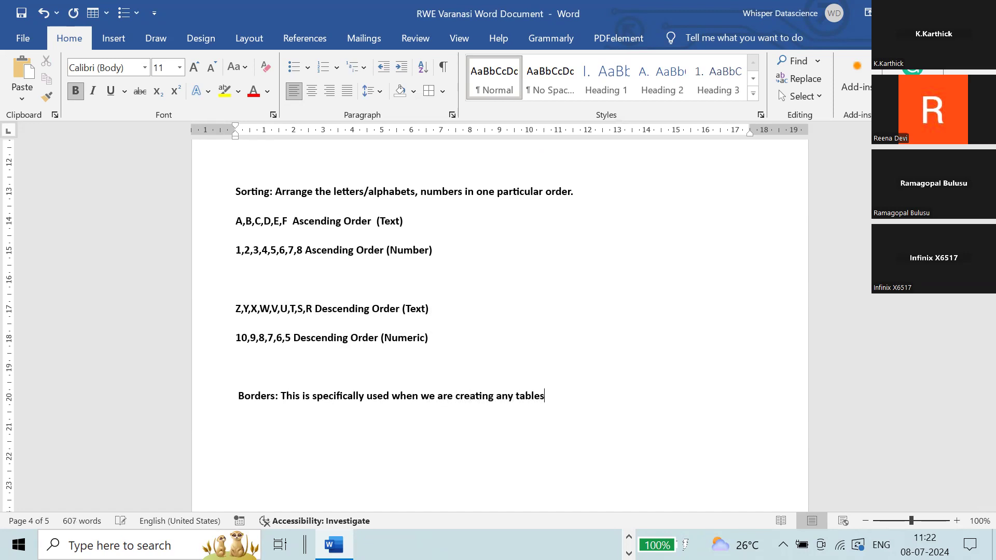
type(" or bills")
Remove bold from the Borders definition text, leaving out the "Borders:" heading
left_click(280, 399)
left_click_drag(306, 402, 580, 400)
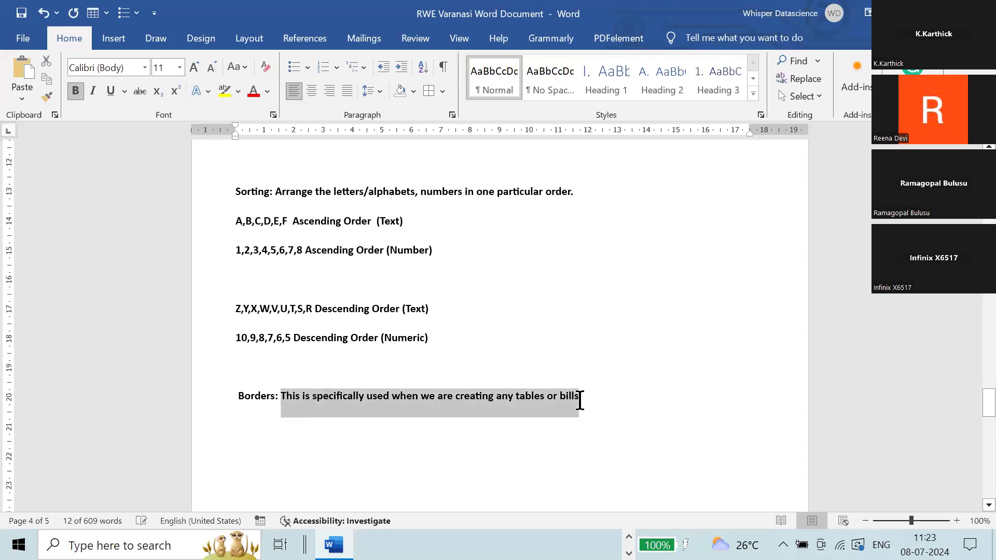
key("ctrl+b")
left_click(582, 398)
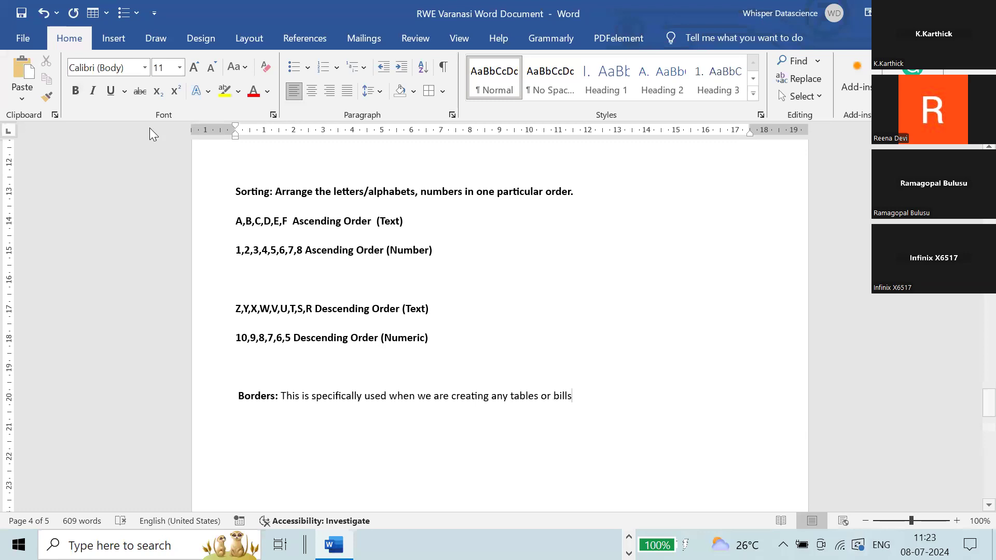
Insert a table with two columns and three rows below the Borders definition
left_click(114, 39)
left_click(113, 98)
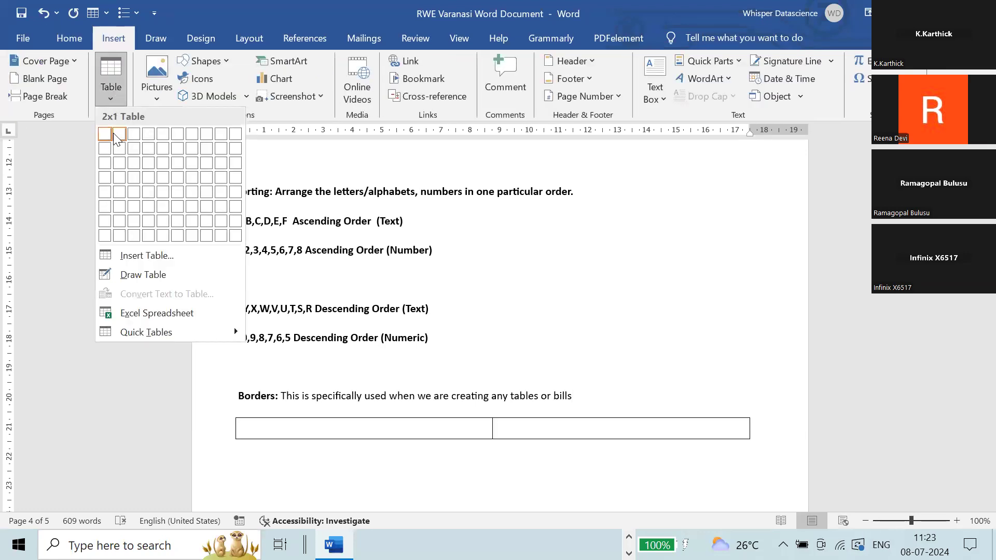
left_click(119, 163)
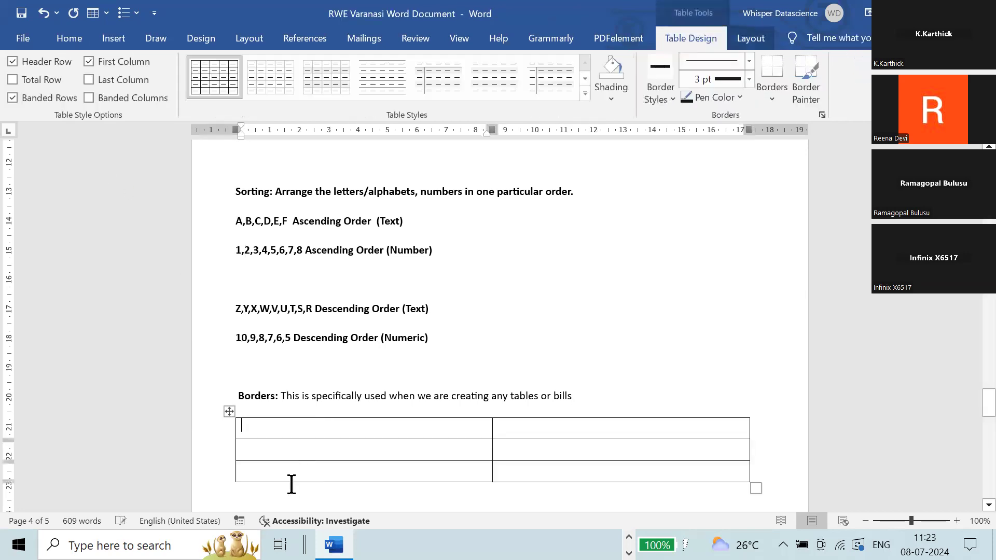
Paint all horizontal borders of the new table with the recently used 3 pt black border style
left_click(229, 411)
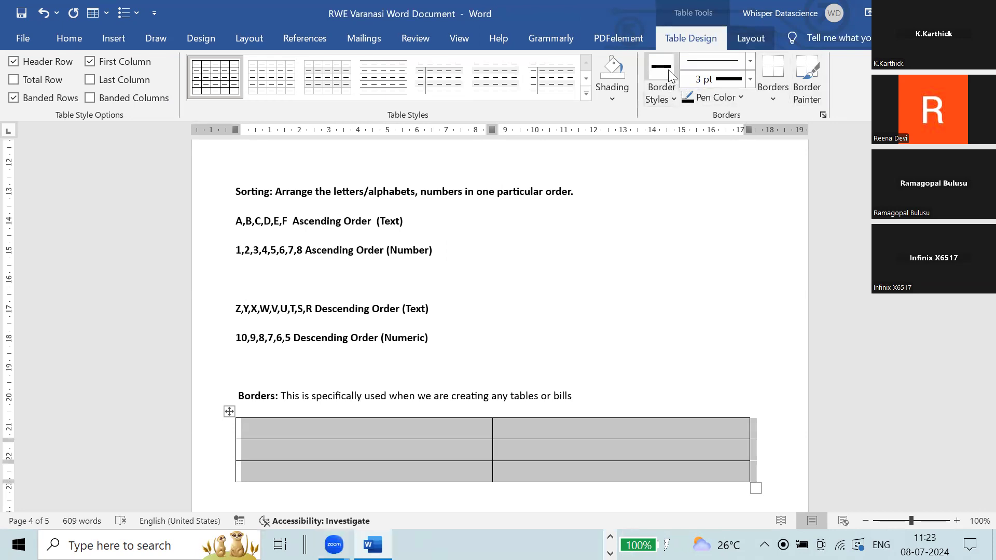
left_click(660, 96)
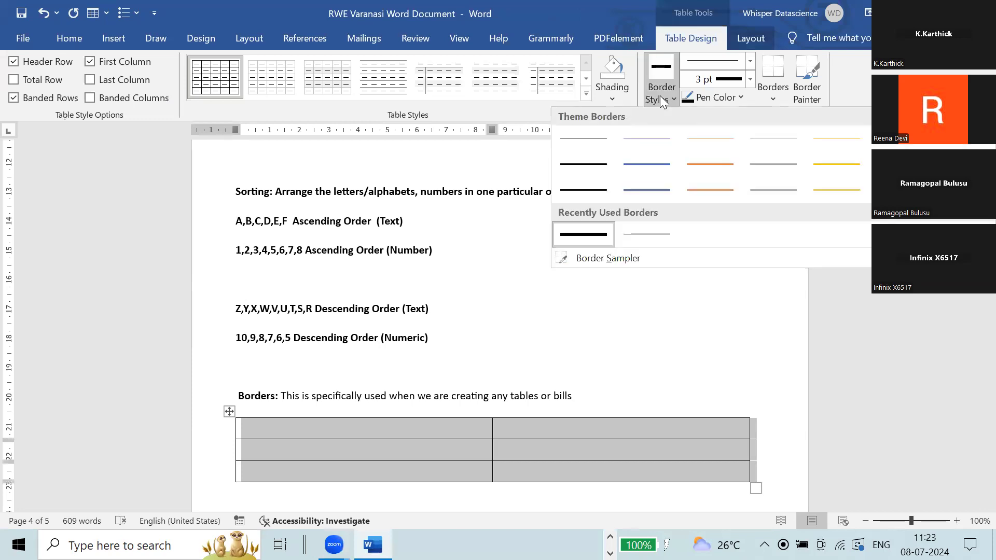
left_click(596, 237)
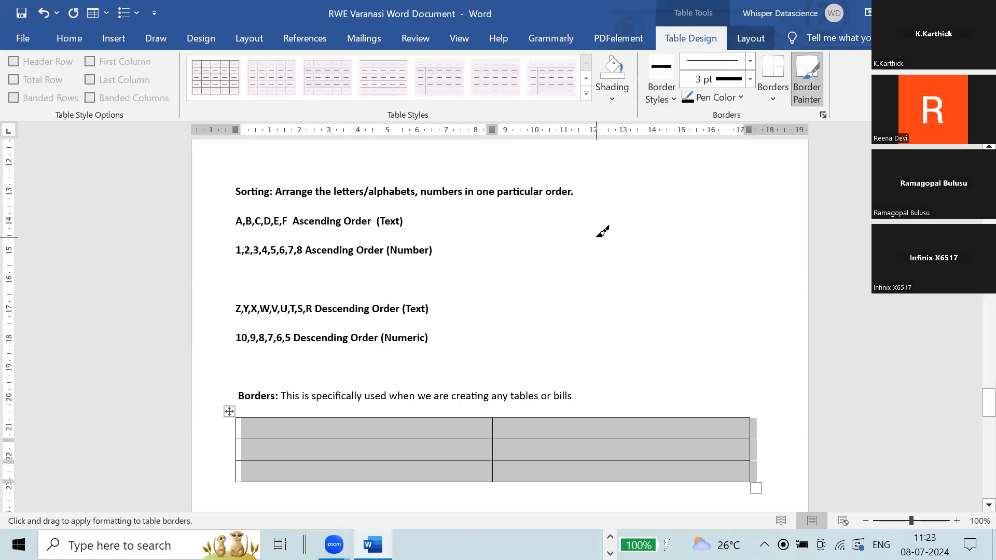
left_click(545, 439)
left_click(385, 440)
left_click(387, 418)
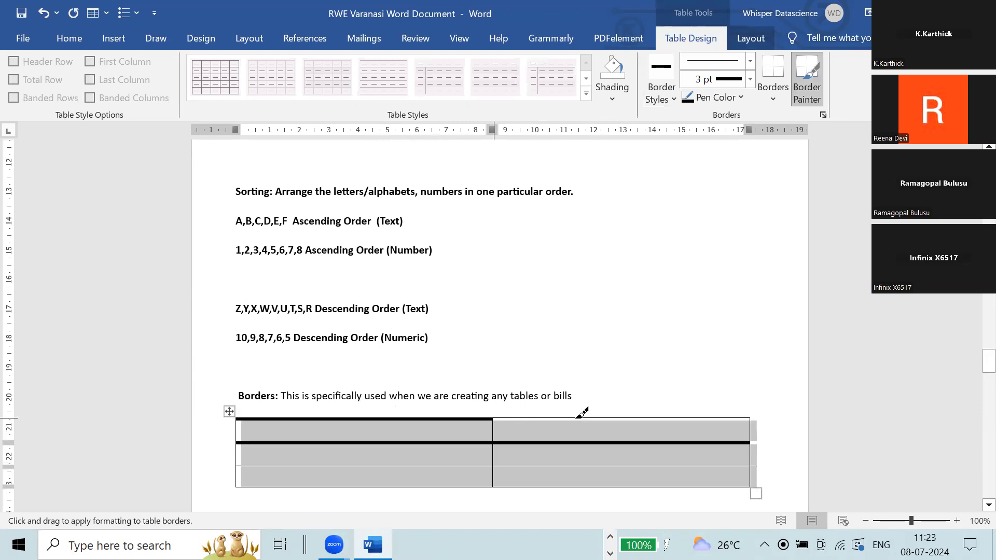
left_click(589, 418)
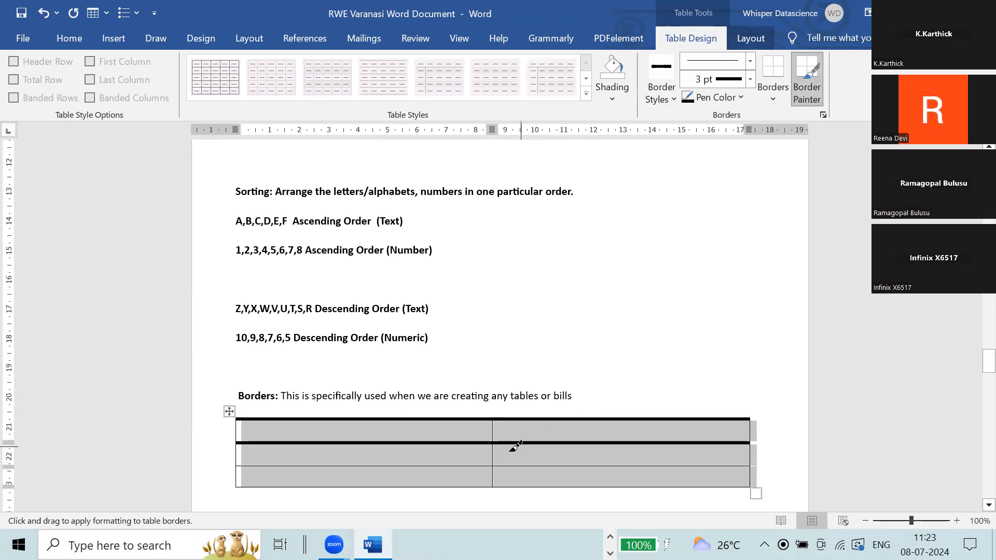
left_click(450, 466)
left_click(557, 468)
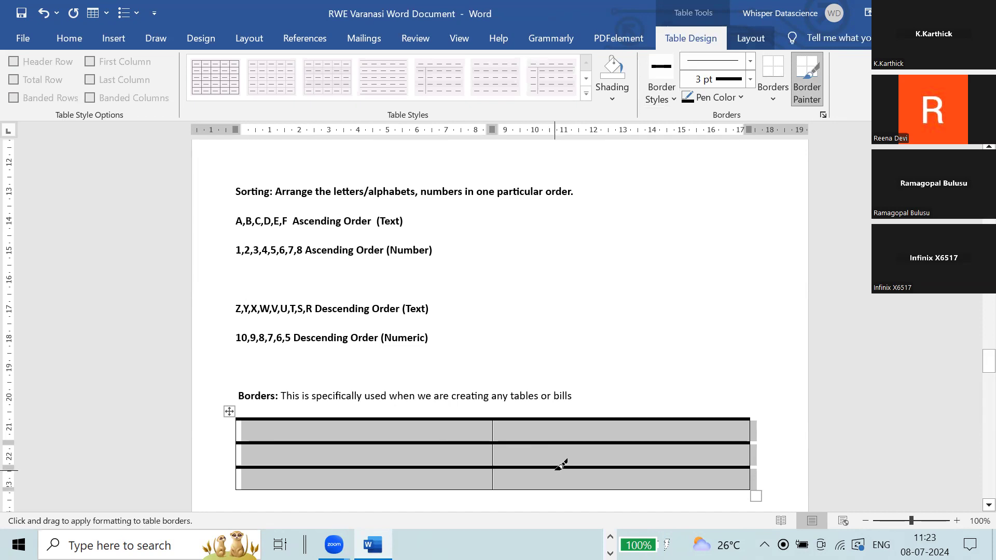
left_click(441, 491)
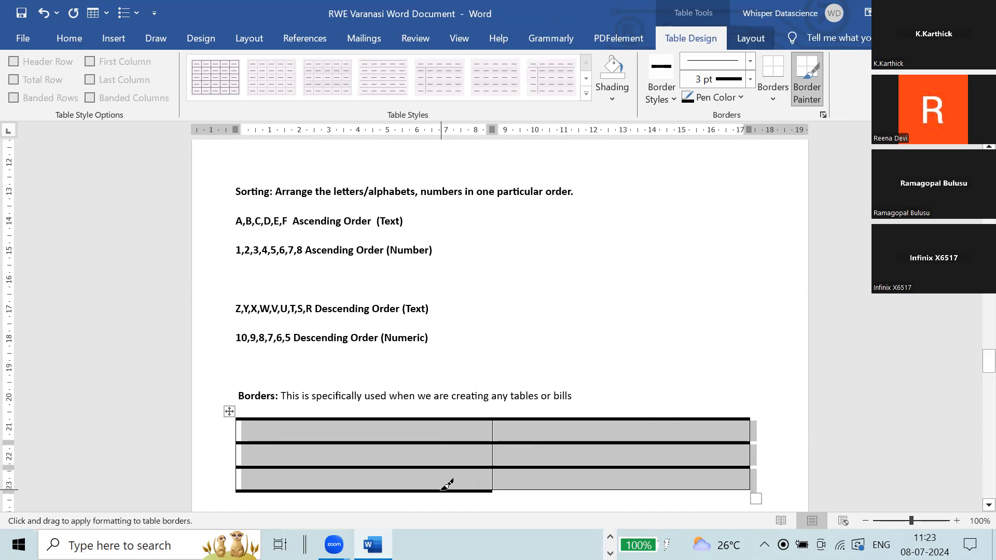
left_click(641, 491)
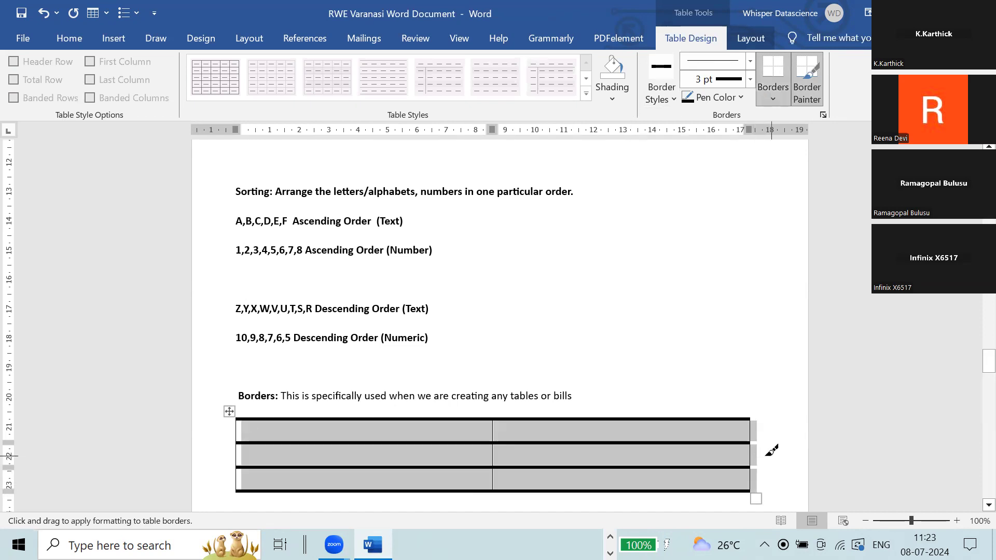
Paint the table's outer vertical borders and the middle column divider with the 3 pt black border
left_click(751, 454)
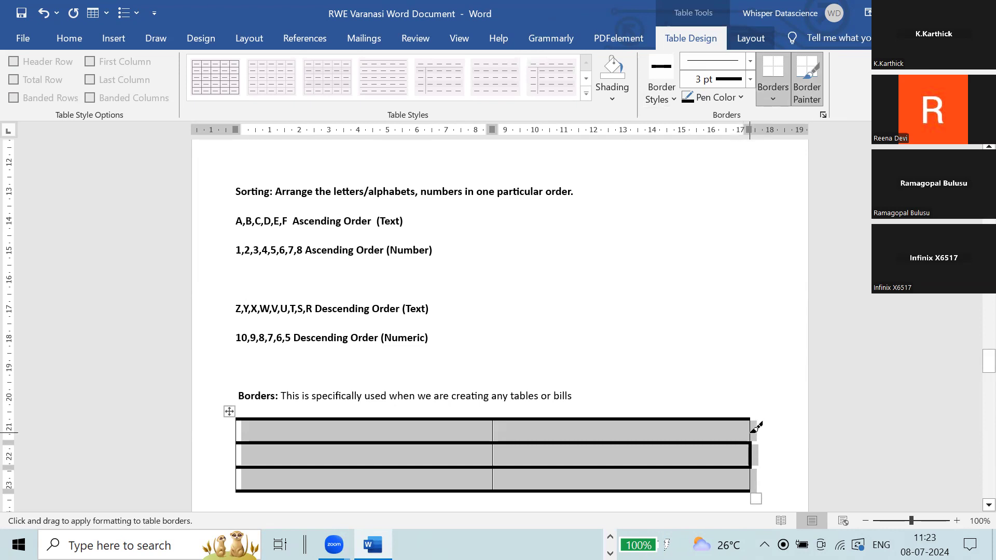
left_click(749, 478)
left_click(749, 479)
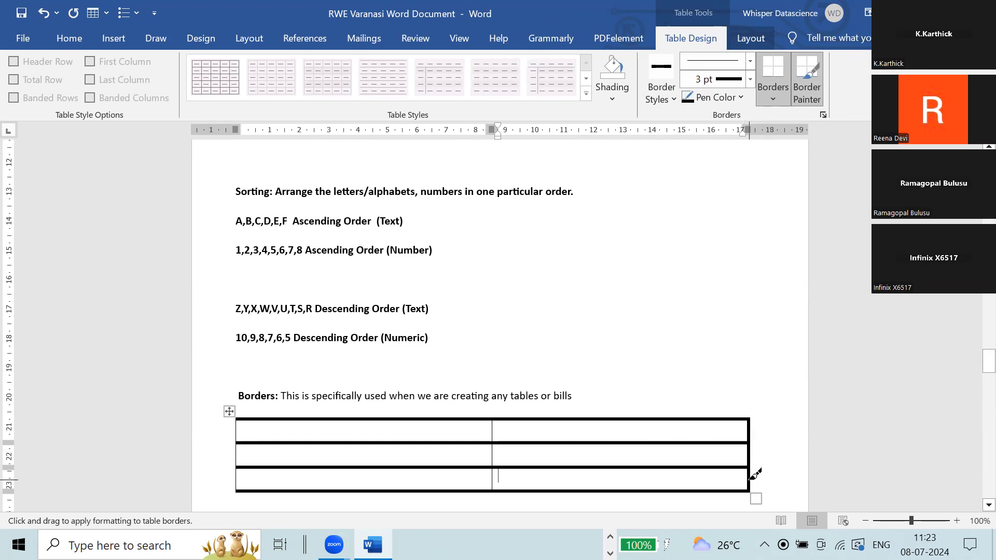
left_click(236, 430)
left_click(237, 450)
left_click(237, 477)
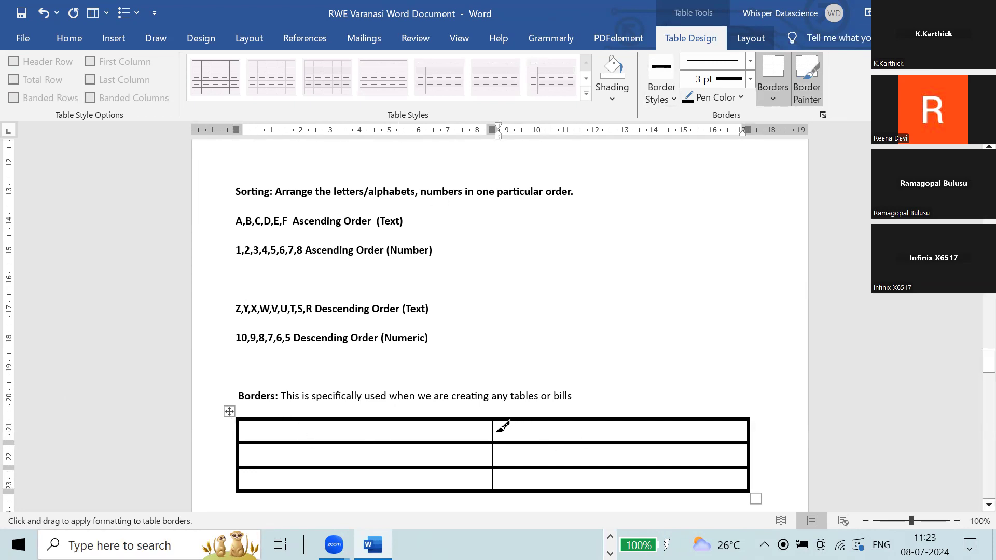
left_click_drag(497, 430, 491, 477)
left_click(489, 479)
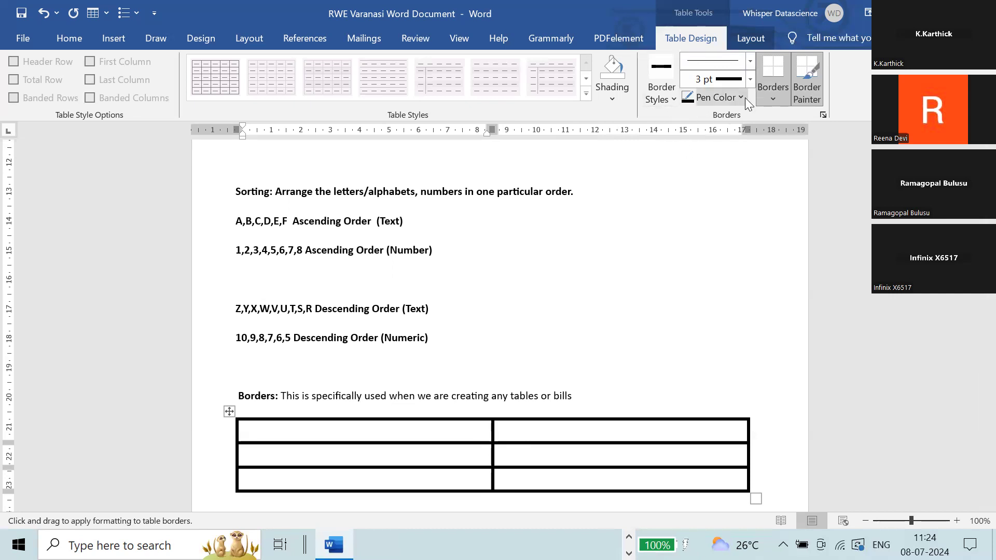
Set the border pen color to the darkest orange theme shade and paint the table's top border
left_click(708, 99)
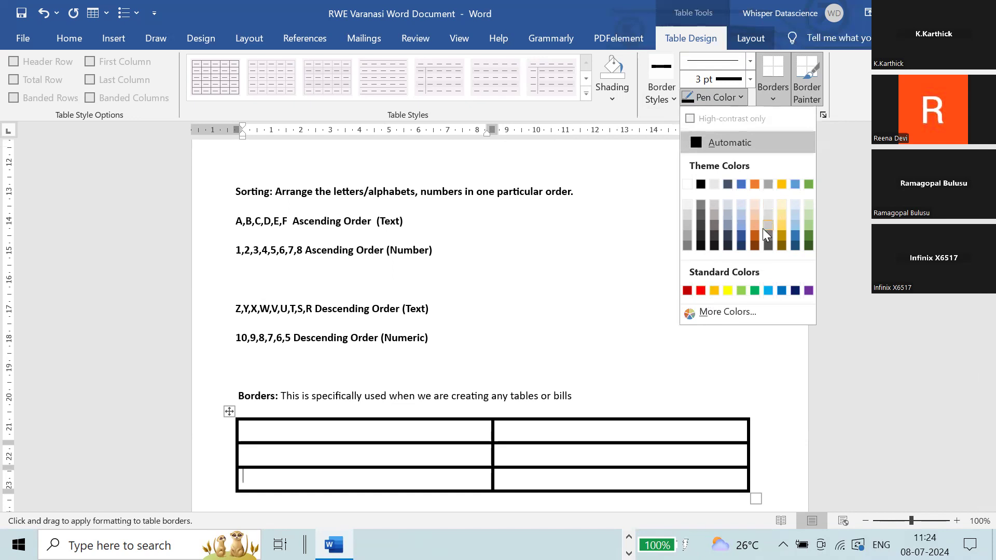
left_click(755, 246)
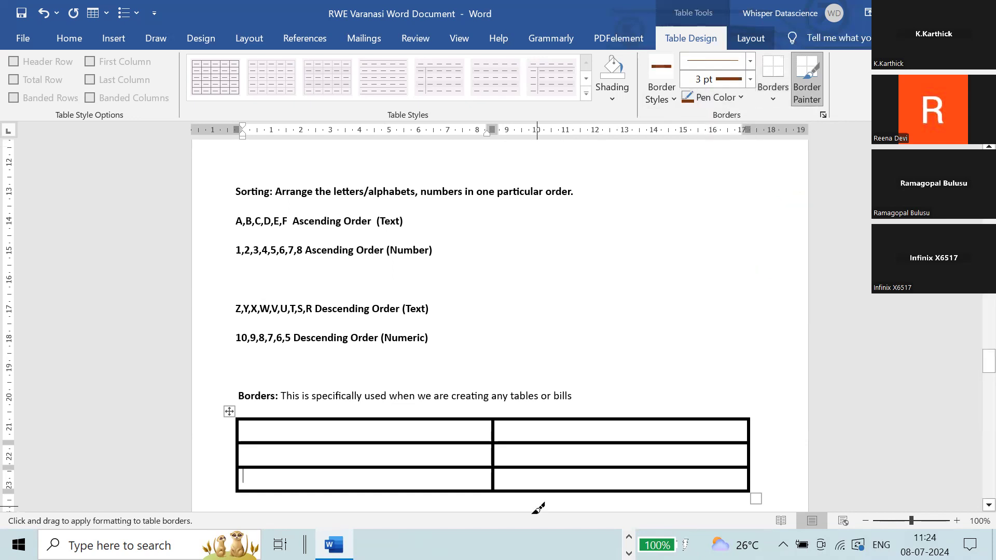
left_click(537, 420)
left_click(477, 420)
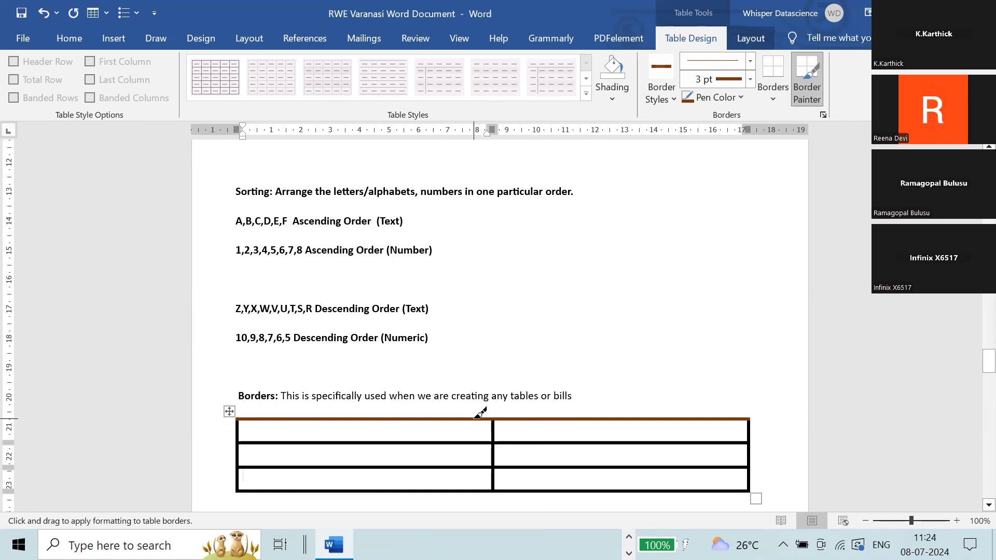
Set the border pen color to standard red and paint the table's top border and both inner horizontal borders
left_click(743, 97)
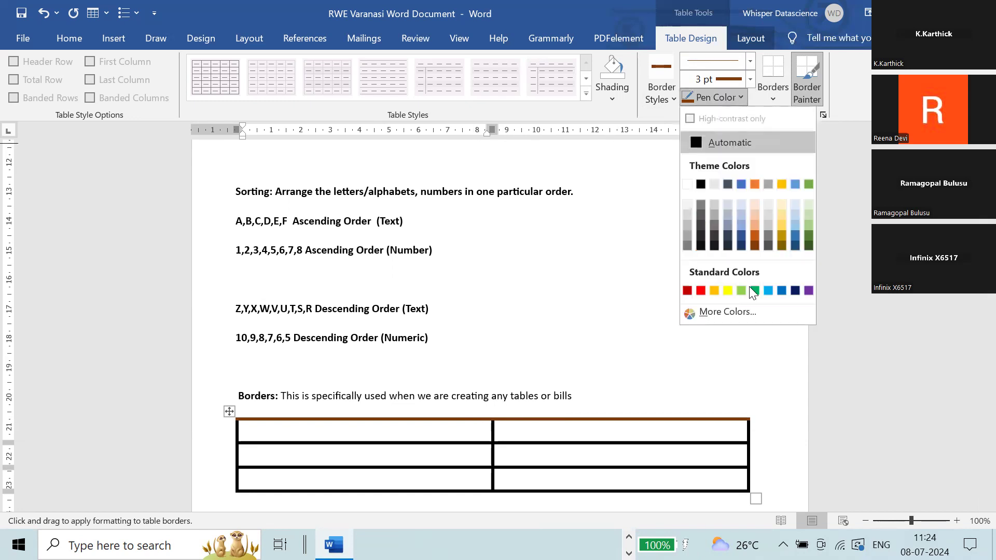
left_click(701, 290)
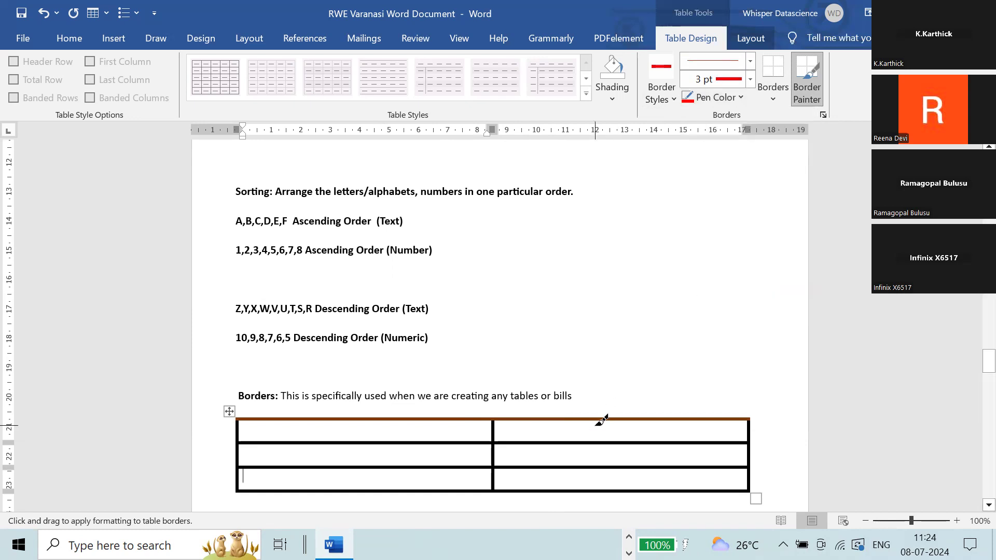
left_click(600, 420)
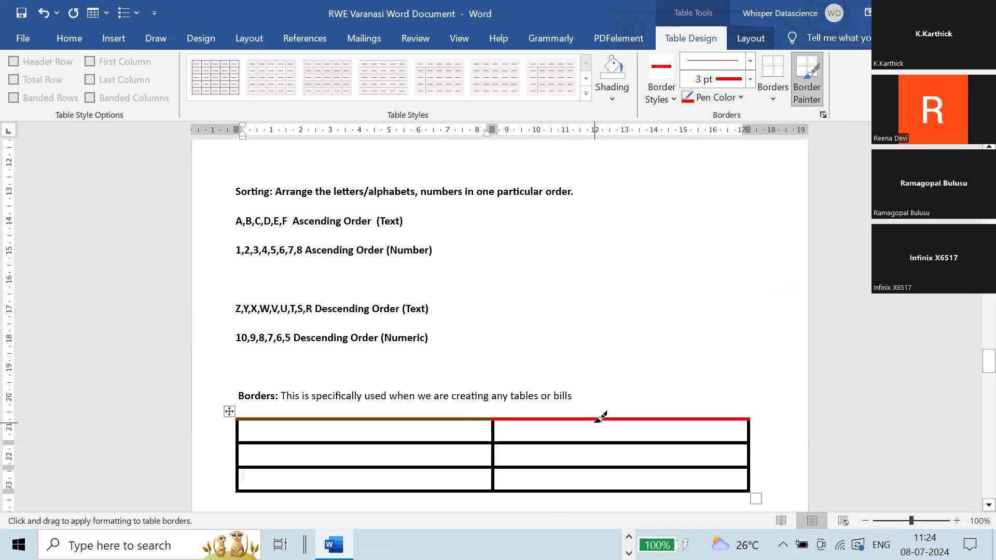
left_click(474, 418)
left_click(473, 443)
left_click(550, 443)
left_click(517, 467)
left_click(467, 467)
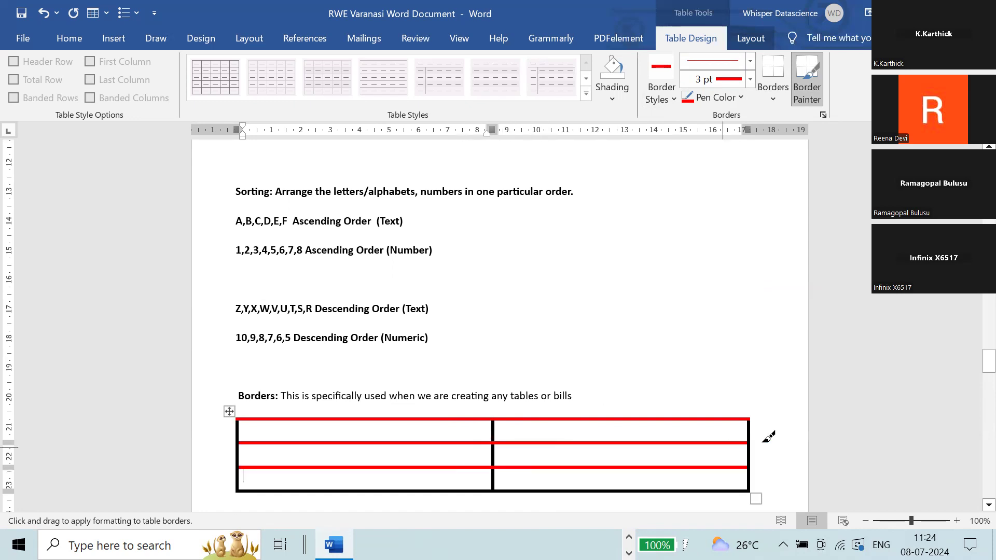
Paint the outer vertical border beside the second column's first cell red and stop painting borders
left_click(749, 431)
left_click(744, 476)
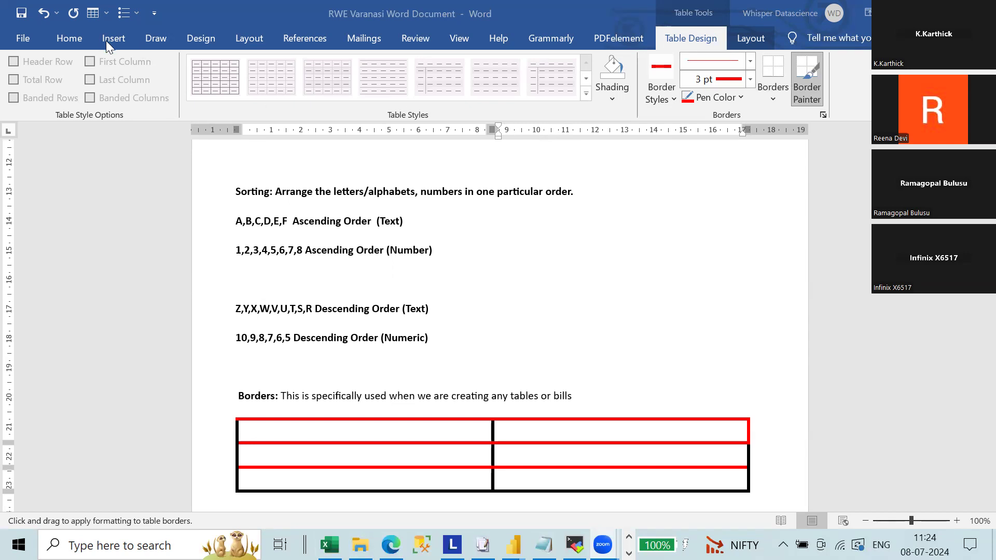
left_click(495, 475)
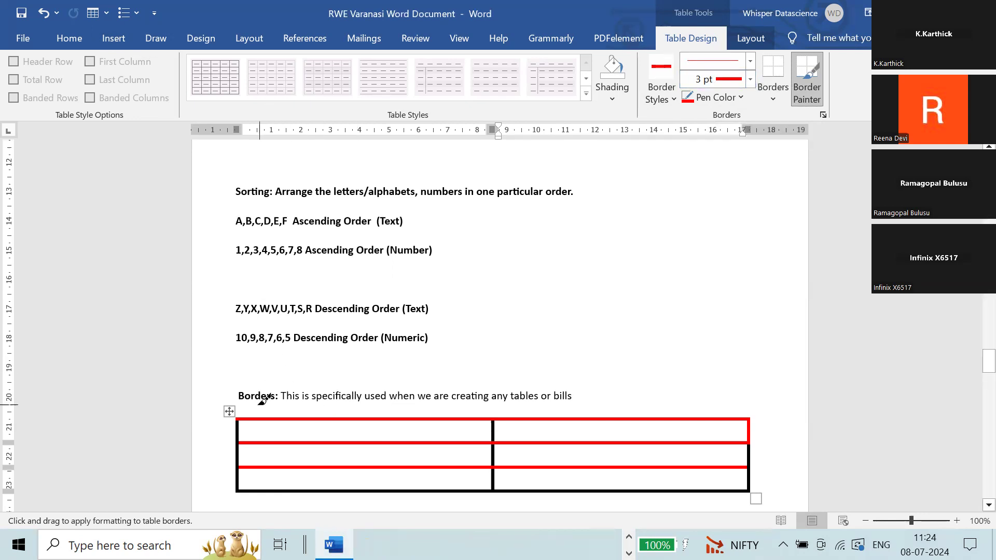
left_click(719, 98)
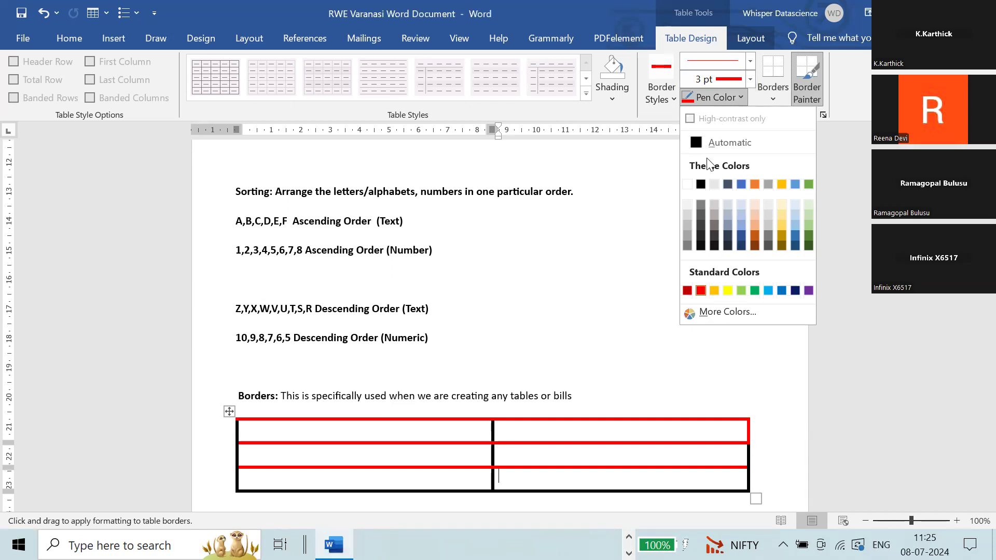
left_click(703, 99)
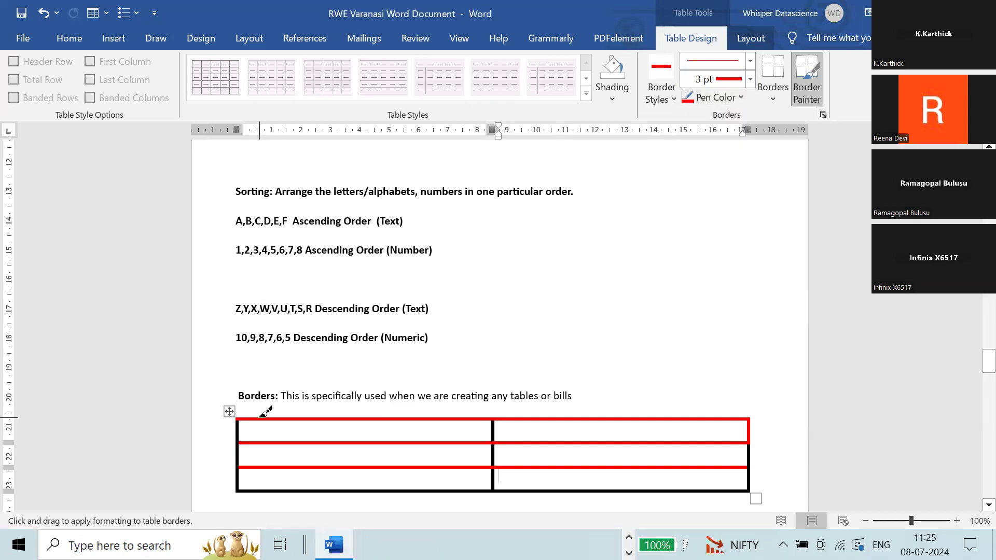
key("Escape")
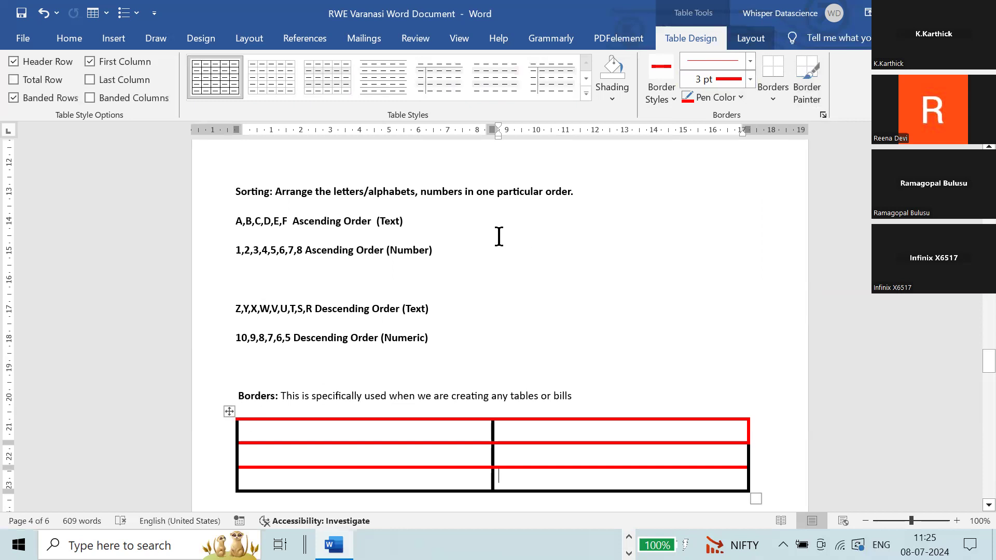
Write the bold line "Home -> Editing" below the bordered table
left_click(557, 308)
scroll(556, 307, "down", 5)
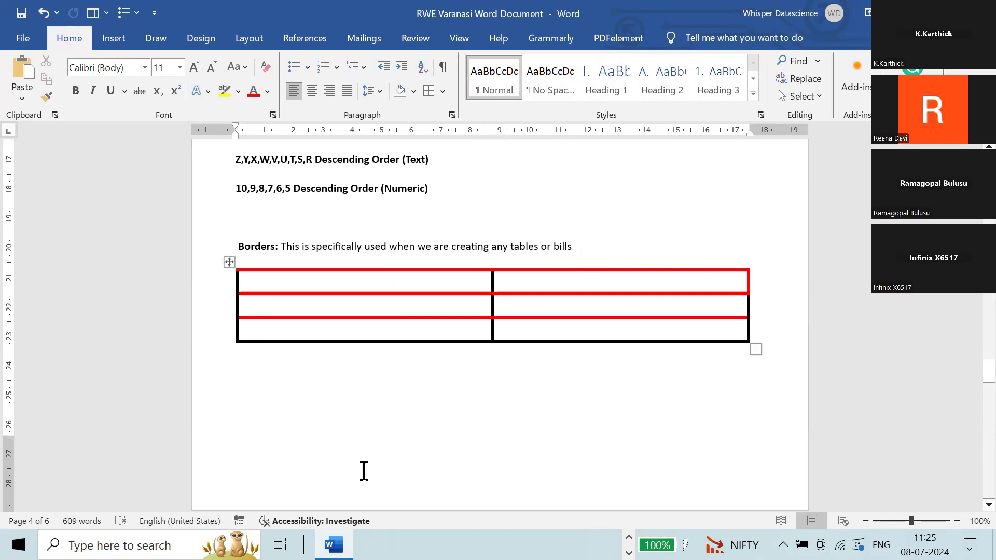
left_click(319, 409)
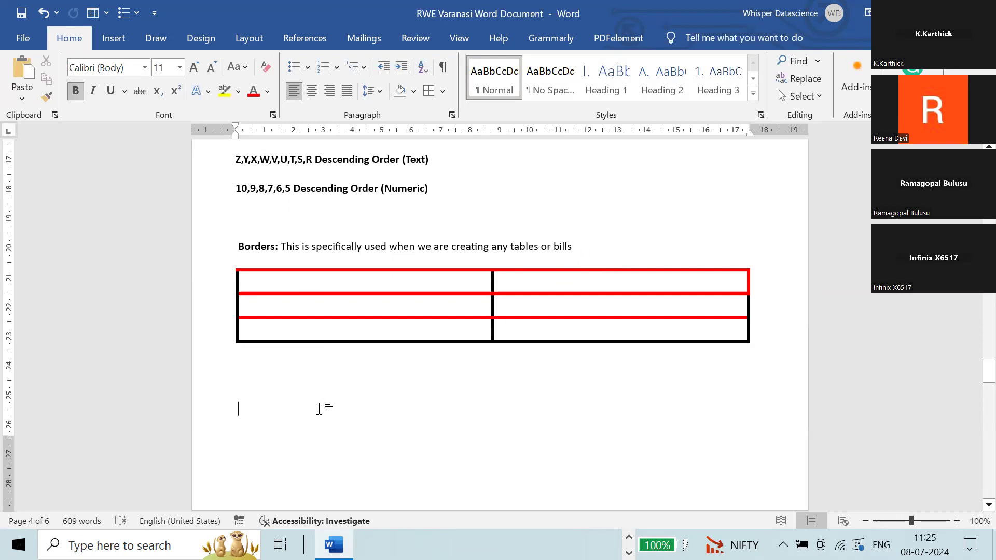
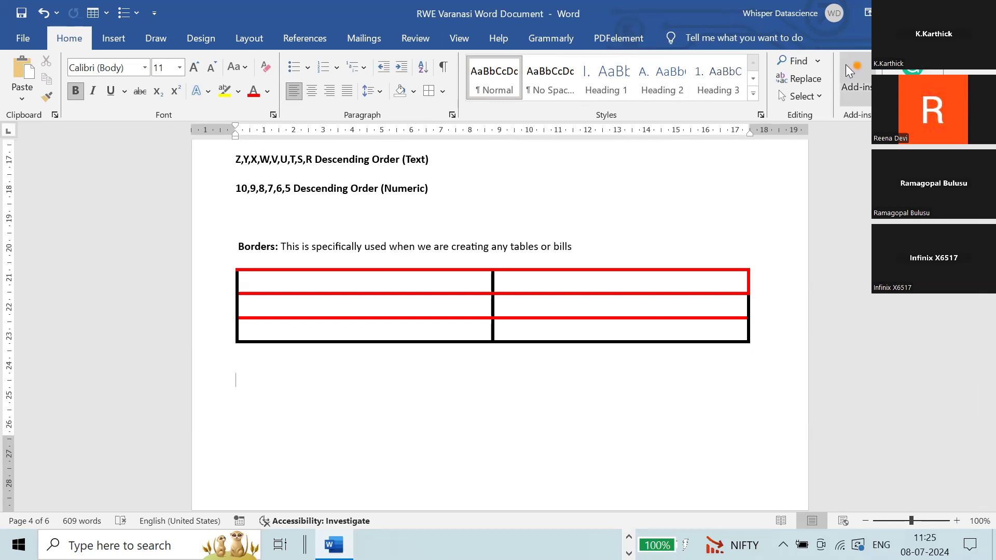
left_click(818, 61)
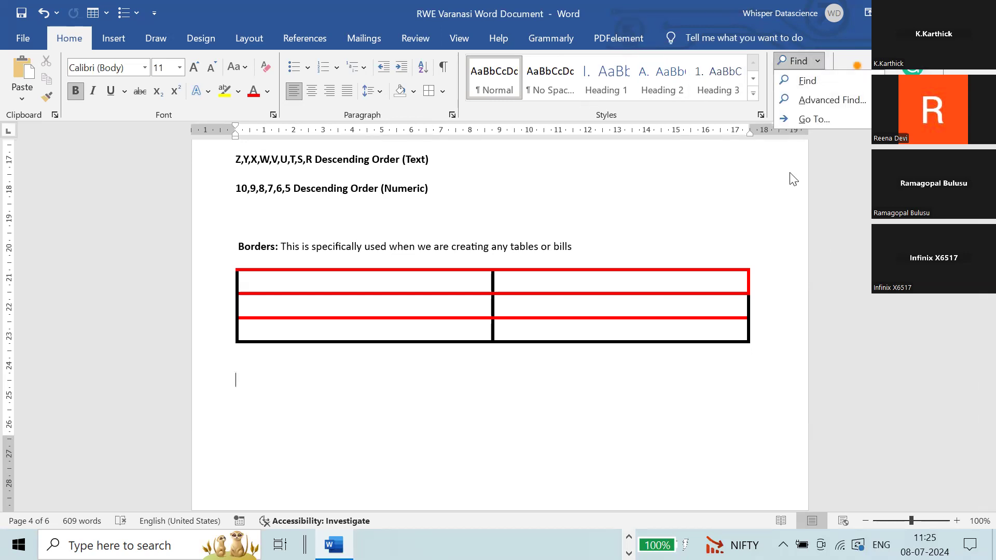
key("Escape")
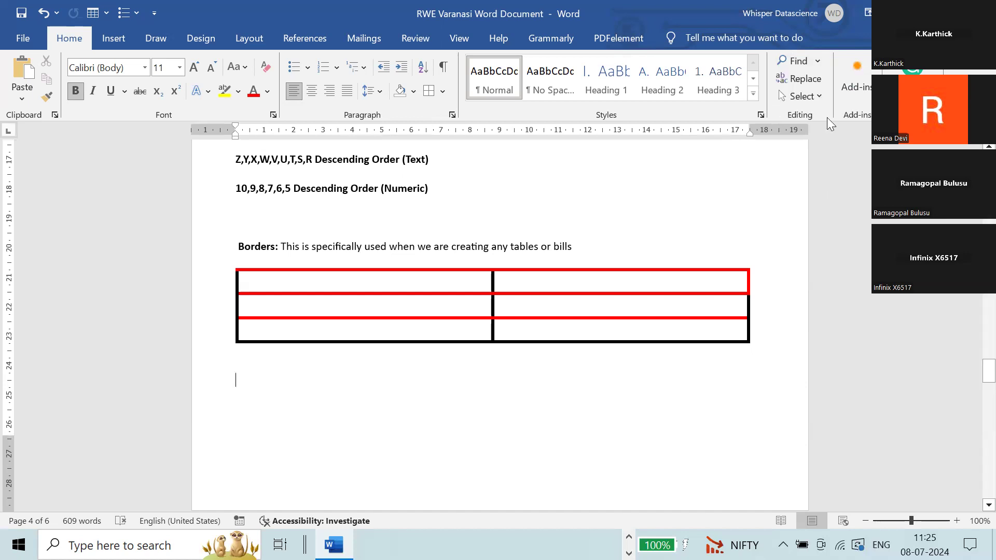
key("Return")
type("Home ->")
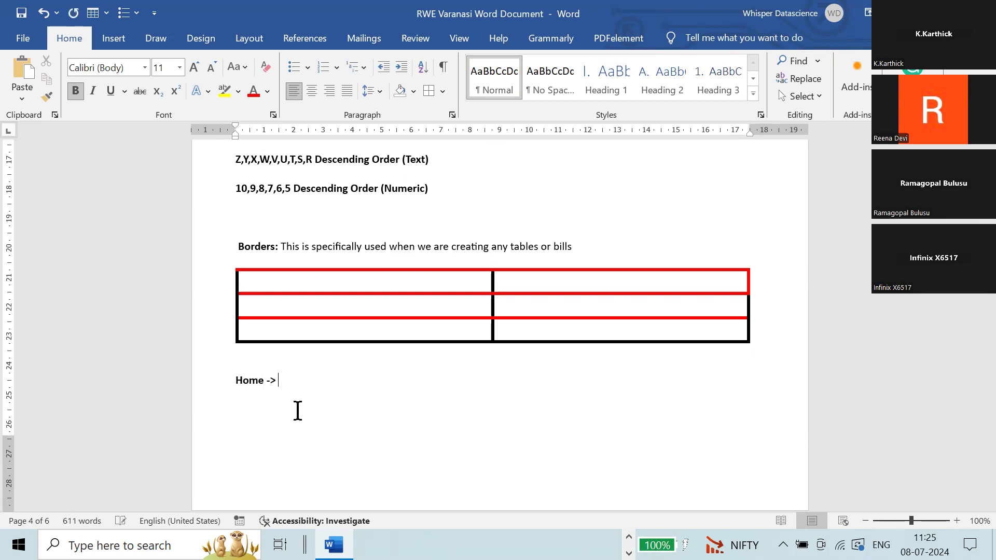
type(" Edi")
Enlarge the "Home -> Editing" line to 31 pt and underline it
key("Up")
key("shift+Right")
key("shift+Right")
key("shift+Right")
key("shift+Right")
key("shift+Right")
key("shift+Right")
key("shift+Right")
key("shift+Right")
key("shift+Right")
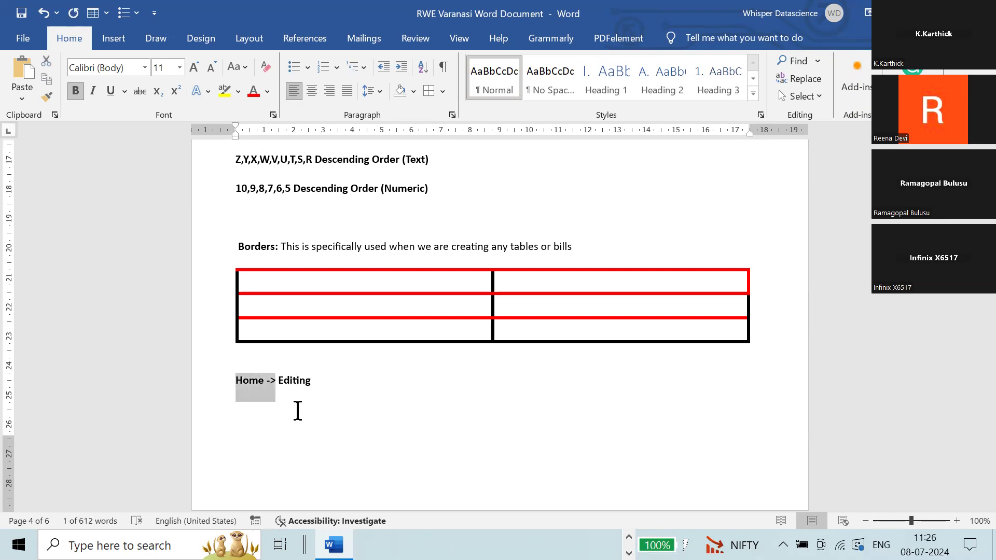
key("shift+Right")
key("shift+Right")
key("shift+Right")
key("shift+Right")
key("shift+Right")
key("shift+Right")
key("ctrl+]")
key("ctrl+]")
key("ctrl+]")
key("ctrl+]")
key("ctrl+]")
key("ctrl+]")
key("ctrl+]")
key("ctrl+]")
key("ctrl+]")
key("ctrl+]")
key("ctrl+]")
key("ctrl+]")
key("ctrl+]")
key("ctrl+]")
key("ctrl+]")
key("ctrl+]")
key("ctrl+]")
key("ctrl+]")
key("ctrl+]")
key("ctrl+]")
key("ctrl+]")
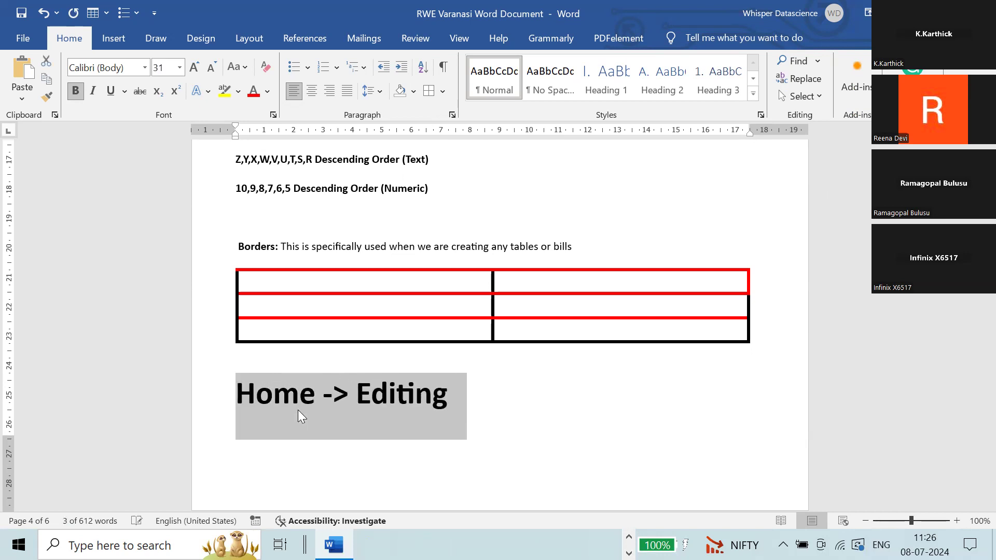
key("ctrl+u")
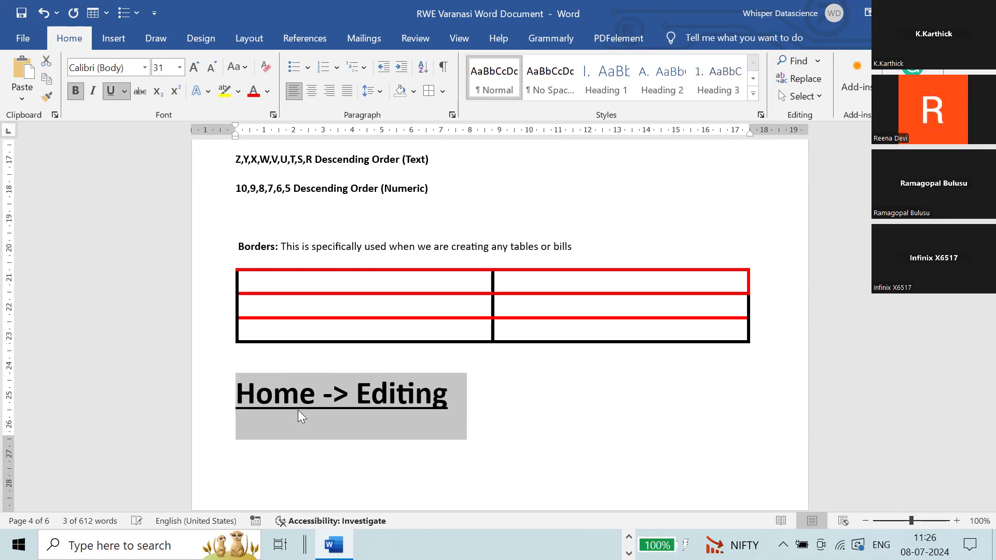
Move the "Home -> Editing" heading down to the start of page 6
key("Down")
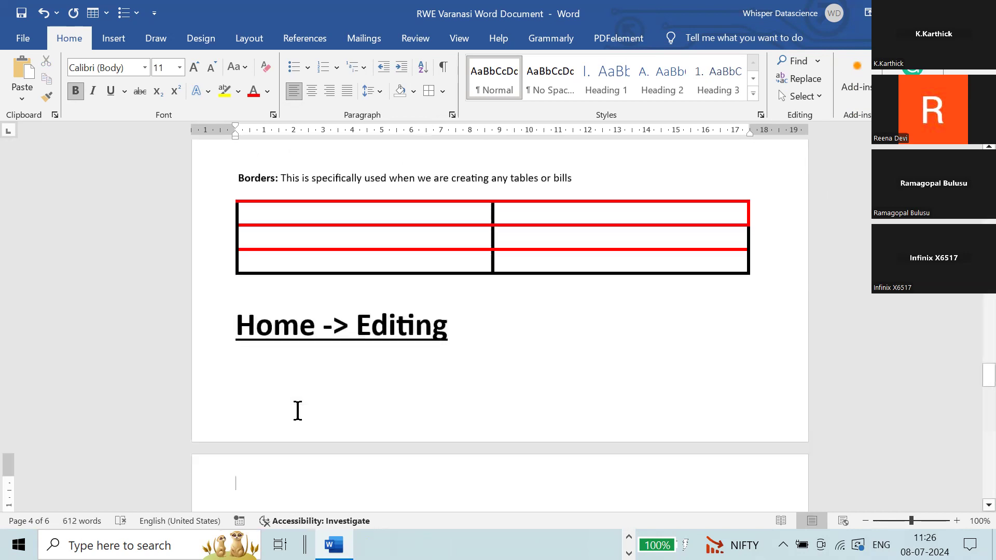
key("Up")
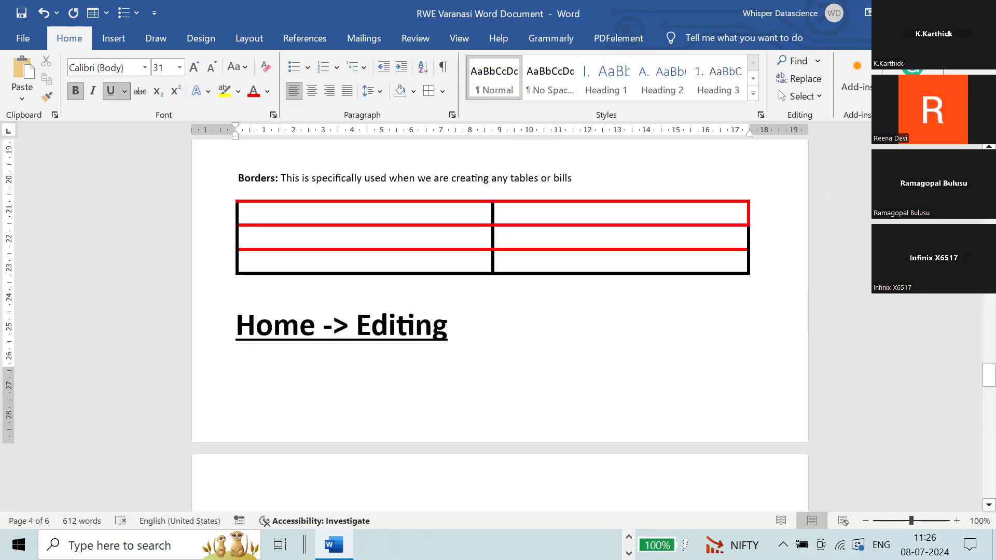
key("Return")
key("Down")
key("Up")
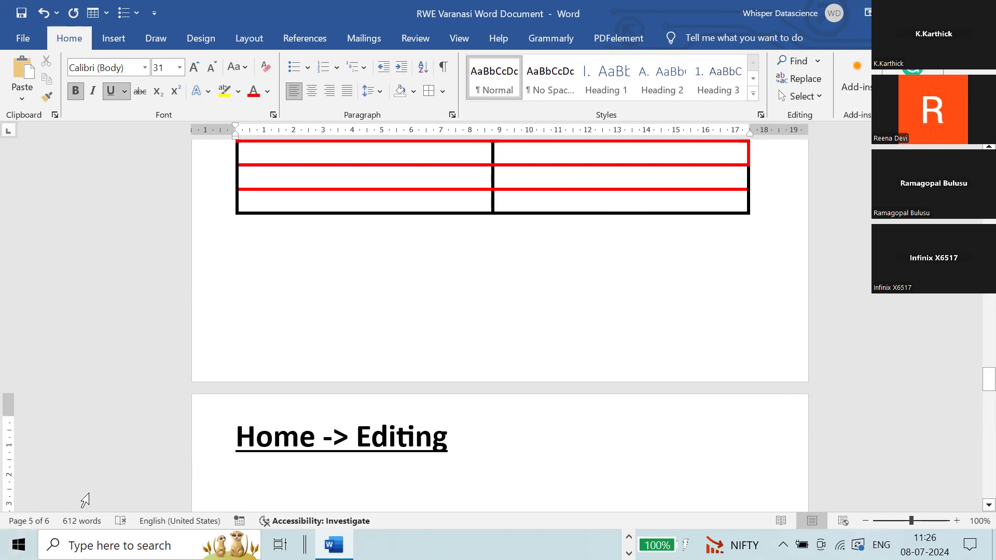
left_click_drag(12, 417, 13, 464)
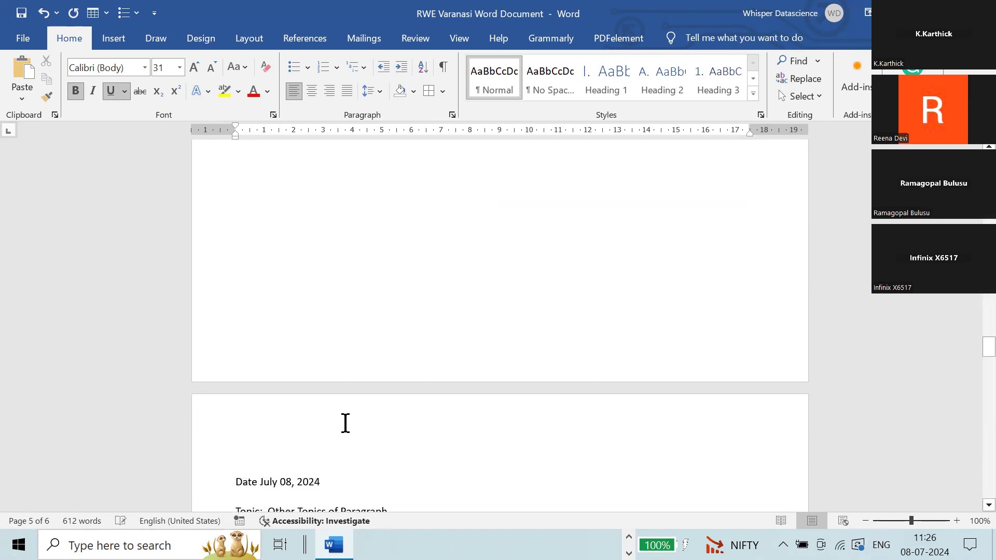
scroll(345, 423, "down", 15)
scroll(346, 423, "down", 5)
scroll(391, 389, "up", 4)
left_click_drag(16, 310, 11, 282)
left_click(352, 309)
key("Delete")
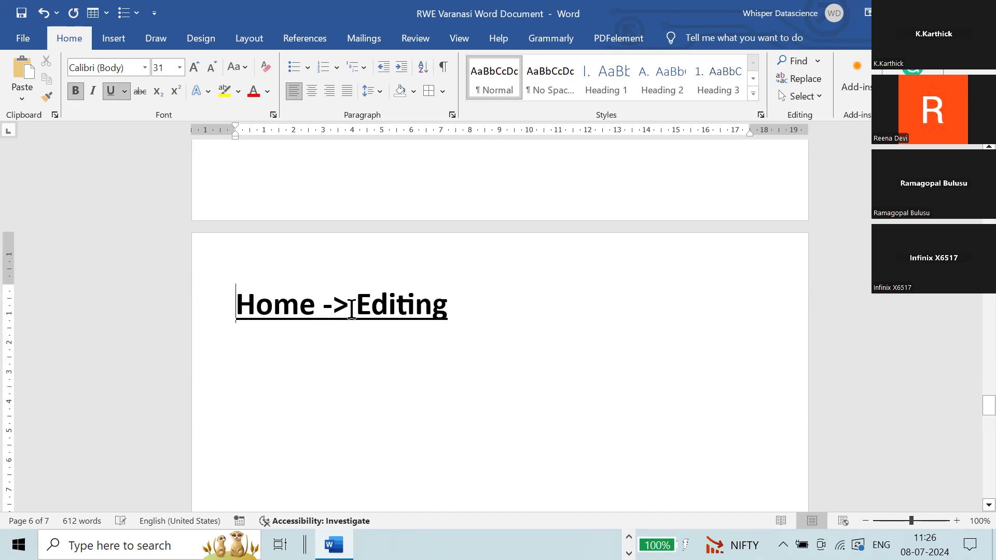
Add a blank line beneath the "Home -> Editing" heading for the notes
left_click(547, 323)
key("Return")
key("Return")
left_click_drag(211, 319, 194, 318)
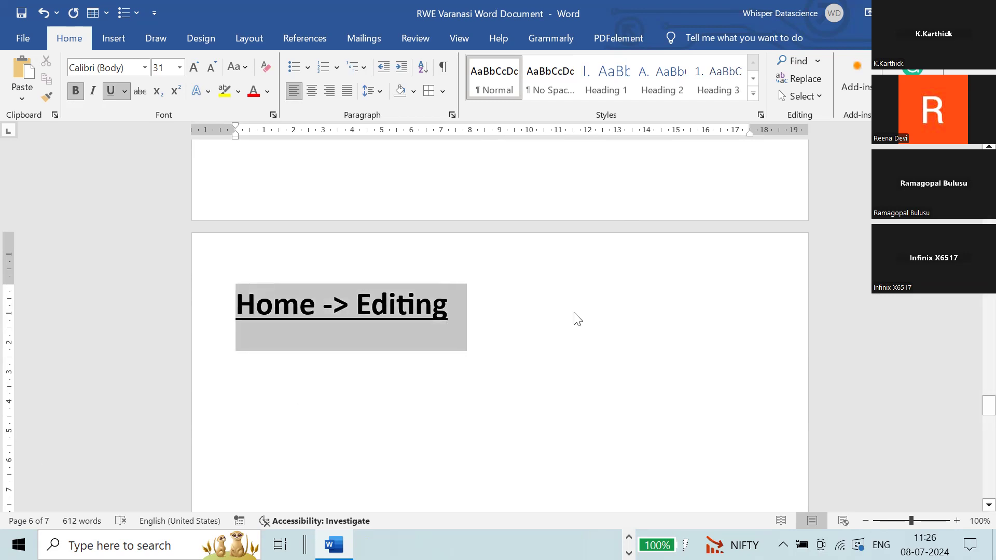
left_click(490, 322)
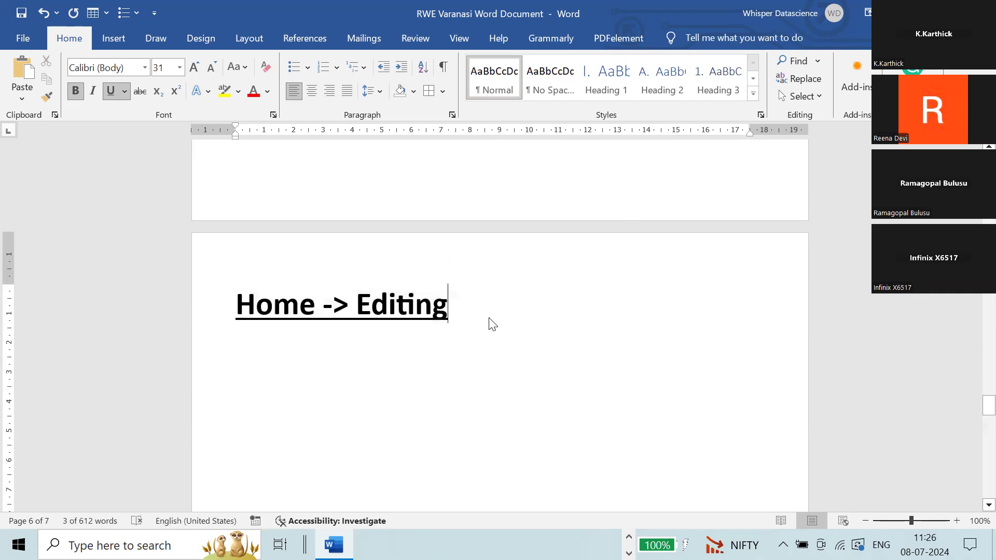
key("Down")
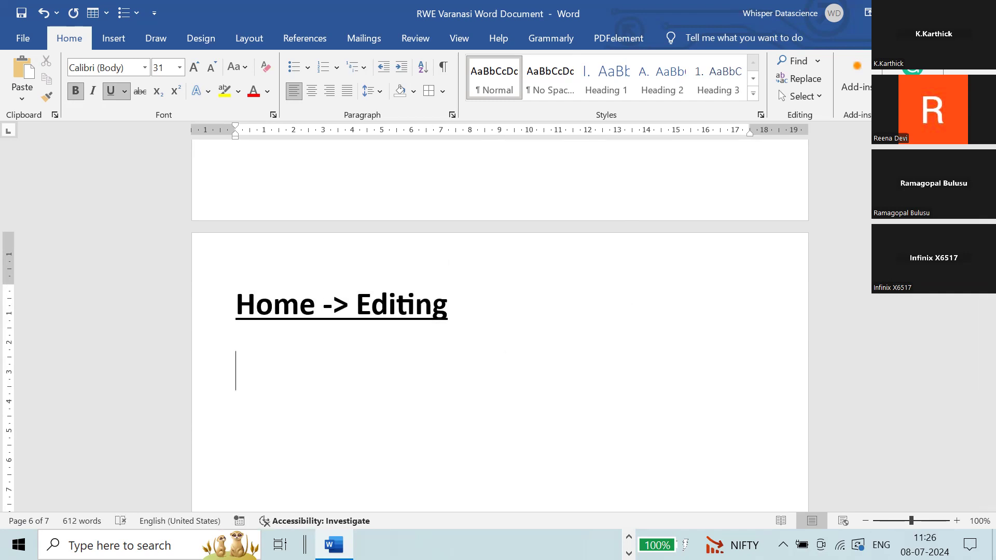
Decrease the font size of the blank line under the heading to 15 pt
key("ctrl+bracketleft")
key("ctrl+bracketleft")
key("ctrl+bracketleft")
key("ctrl+bracketleft")
key("ctrl+bracketleft")
key("ctrl+bracketleft")
key("ctrl+bracketleft")
key("ctrl+bracketleft")
key("ctrl+bracketleft")
key("ctrl+bracketleft")
key("ctrl+bracketleft")
key("ctrl+bracketleft")
key("ctrl+bracketleft")
key("ctrl+bracketleft")
key("ctrl+bracketleft")
key("ctrl+bracketleft")
key("ctrl+bracketright")
key("ctrl+bracketleft")
key("ctrl+bracketright")
mouse_move(147, 56)
left_mouse_down()
mouse_move(179, 52)
mouse_move(149, 60)
left_mouse_up()
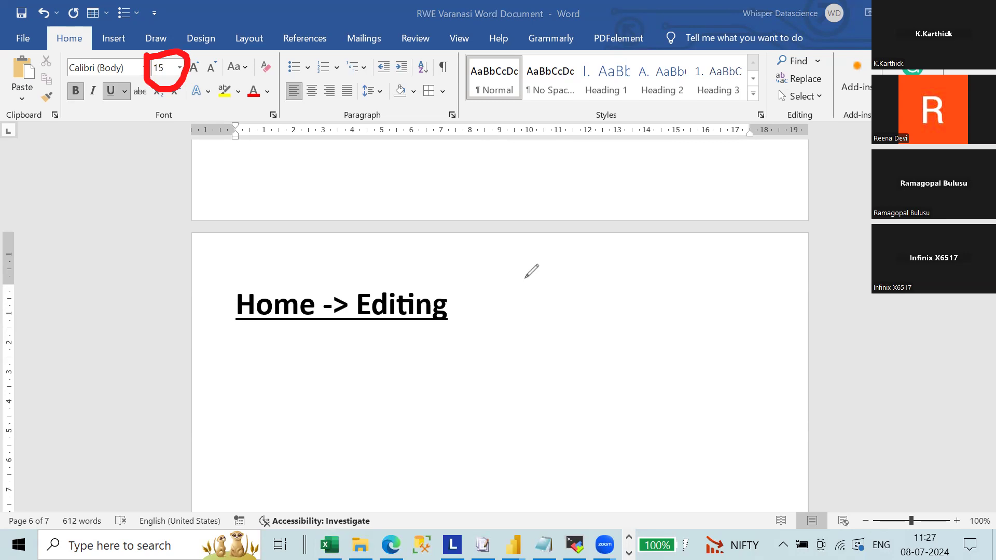
left_click(380, 359)
Increase the font size of the blank line under the heading to 46 pt
left_click(262, 350)
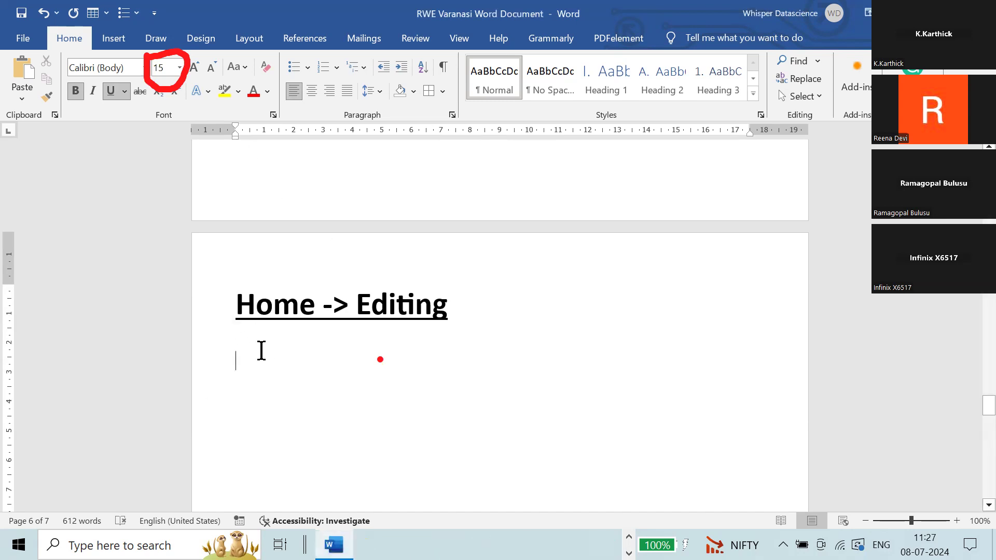
key("ctrl+bracketright")
key("ctrl+bracketright")
key("ctrl+bracketright")
key("ctrl+bracketright")
key("ctrl+bracketright")
key("ctrl+bracketright")
key("ctrl+bracketright")
key("ctrl+bracketright")
key("ctrl+bracketright")
key("ctrl+bracketright")
key("ctrl+bracketright")
key("ctrl+bracketright")
key("ctrl+bracketright")
key("ctrl+bracketright")
key("ctrl+bracketright")
key("ctrl+bracketright")
key("ctrl+bracketright")
key("ctrl+bracketright")
key("ctrl+bracketright")
key("ctrl+bracketright")
key("ctrl+bracketright")
key("ctrl+bracketright")
key("ctrl+bracketright")
key("ctrl+bracketright")
key("ctrl+bracketright")
key("ctrl+bracketright")
key("ctrl+bracketright")
key("ctrl+bracketright")
key("ctrl+bracketright")
key("ctrl+bracketright")
key("ctrl+bracketright")
key("ctrl+bracketright")
key("ctrl+bracketright")
key("ctrl+bracketright")
key("ctrl+bracketright")
key("ctrl+bracketright")
key("ctrl+bracketright")
key("ctrl+bracketright")
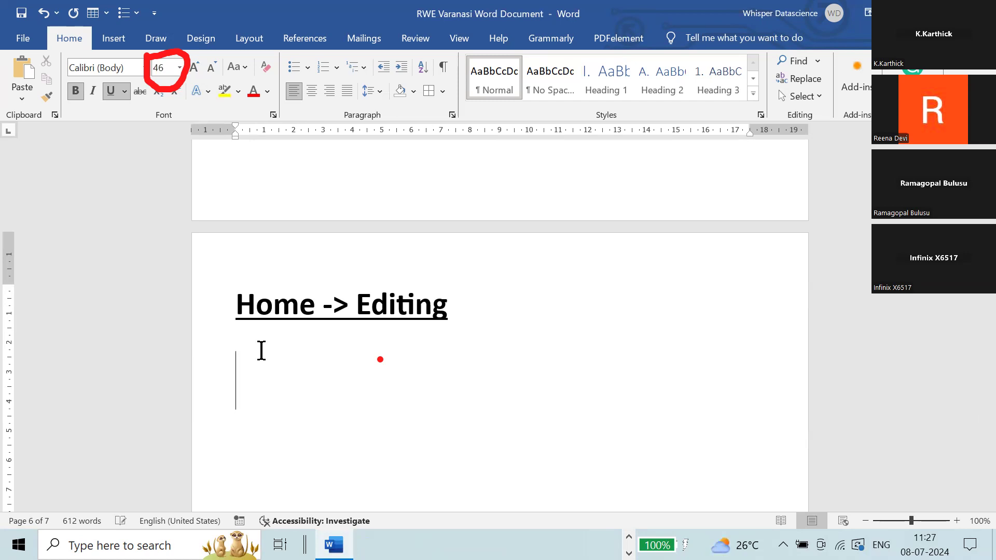
Reduce the font size of the blank line under the heading to 12 pt
key("ctrl+bracketleft")
key("ctrl+bracketleft")
key("ctrl+bracketleft")
key("ctrl+bracketleft")
key("ctrl+bracketleft")
key("ctrl+bracketleft")
key("ctrl+bracketleft")
key("ctrl+bracketleft")
key("ctrl+bracketleft")
key("ctrl+bracketleft")
key("ctrl+bracketleft")
key("ctrl+bracketleft")
key("ctrl+bracketleft")
key("ctrl+bracketleft")
key("ctrl+bracketleft")
key("ctrl+bracketleft")
key("ctrl+bracketleft")
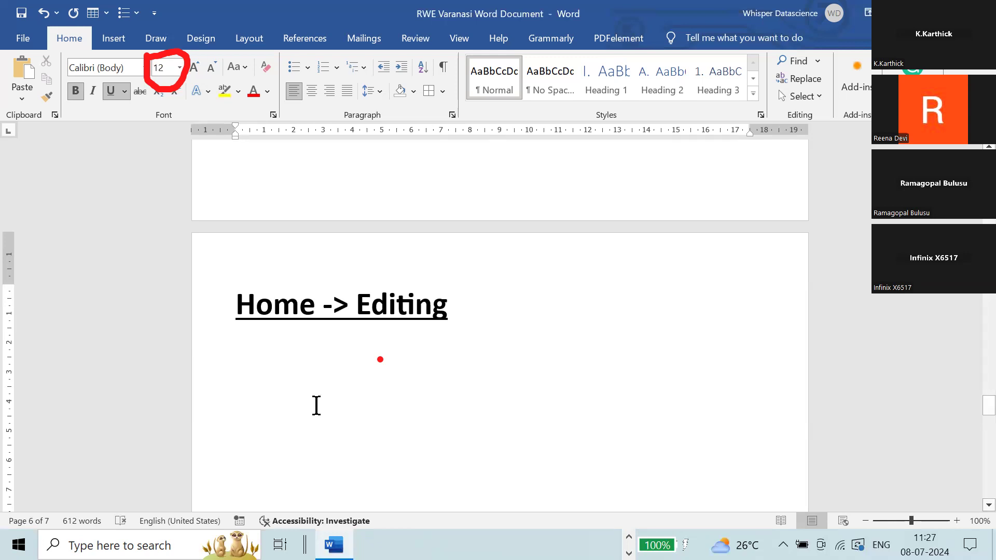
Write the labels "Find:" and "Replace:" on separate lines beneath the "Home -> Editing" heading
type("F")
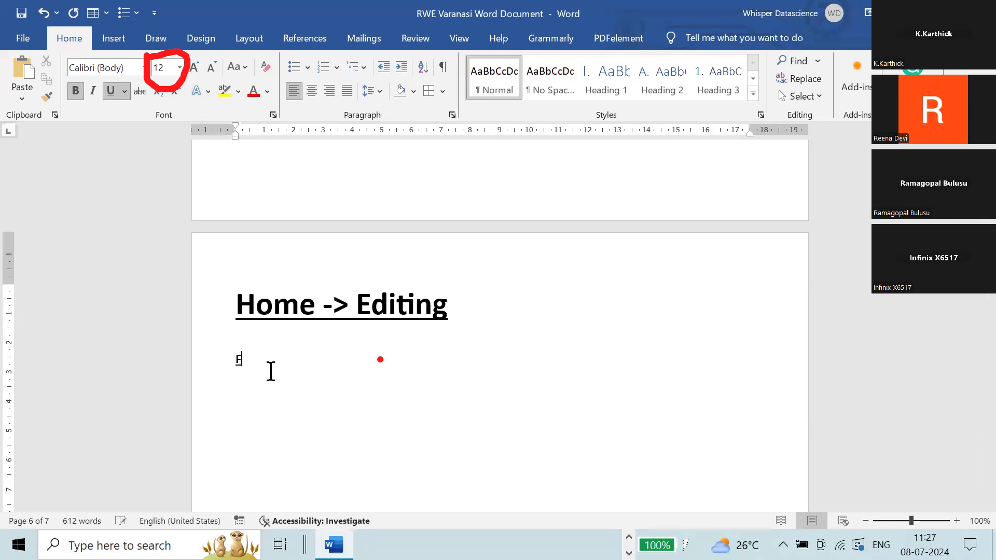
type("ind:")
key("Return")
type("Replace:")
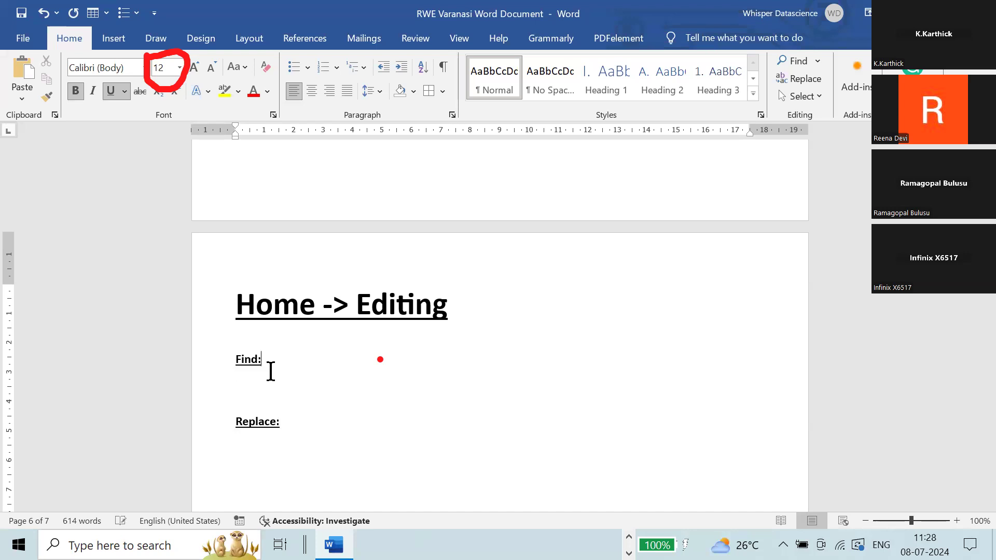
Write "When ever you want to search something from this document then we will be using Find Option" after the "Find:" label
key("Up")
key("Down")
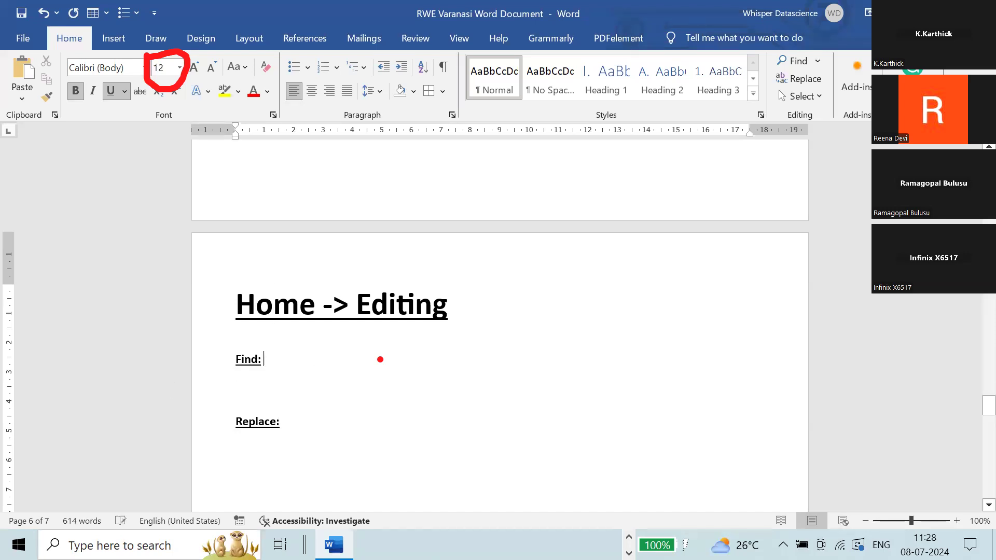
type("W")
type("eh")
type("n ")
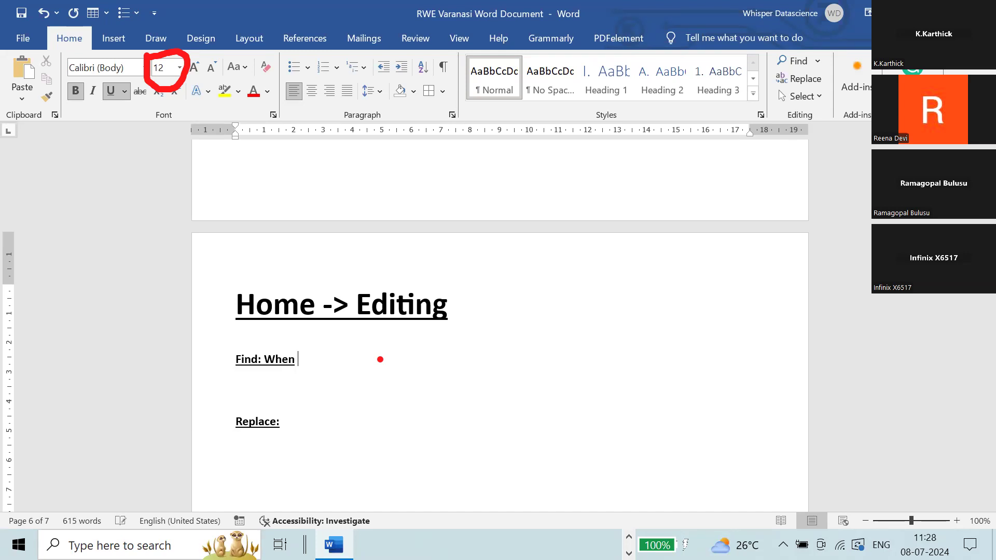
type("ever you want to se")
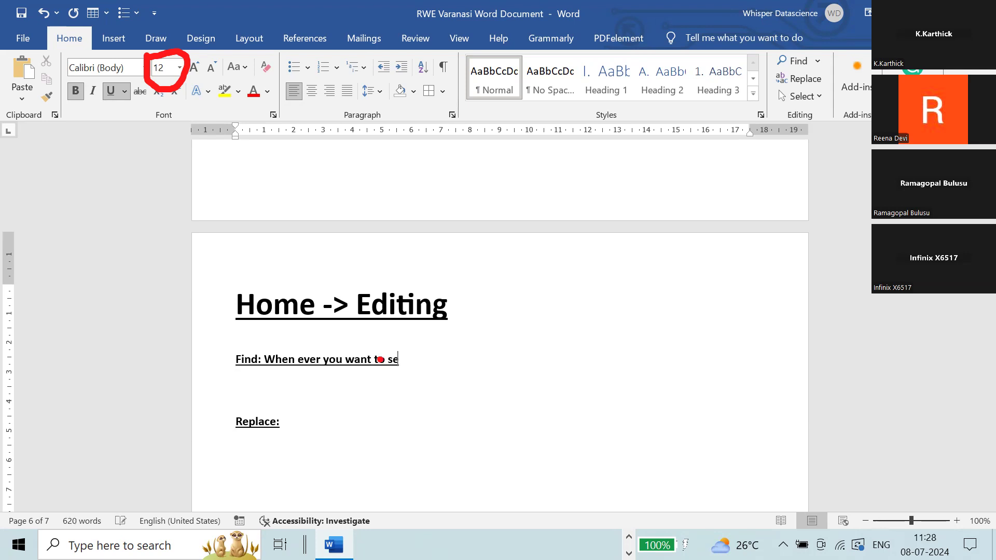
type("arch something from")
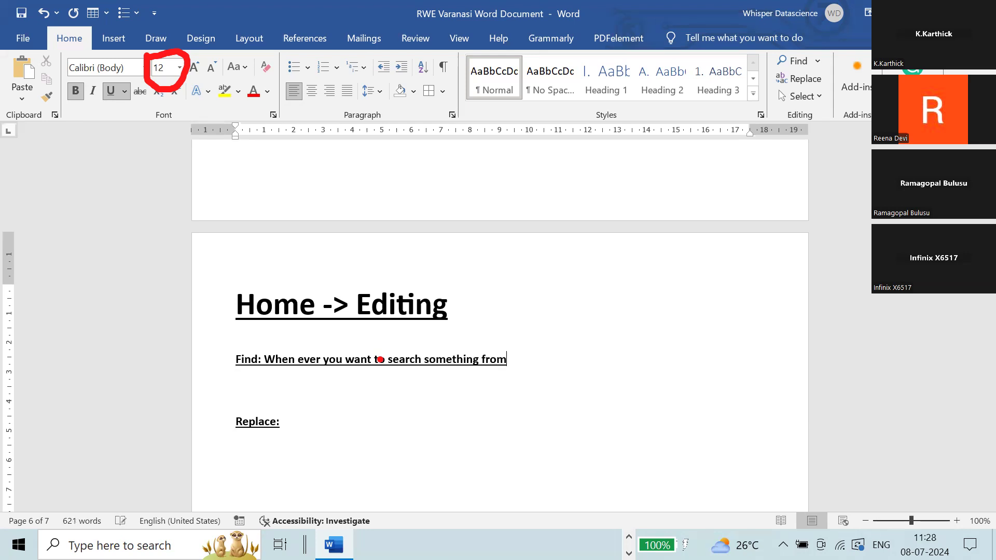
type(" this documetn")
key("BackSpace")
key("BackSpace")
key("BackSpace")
type("ent")
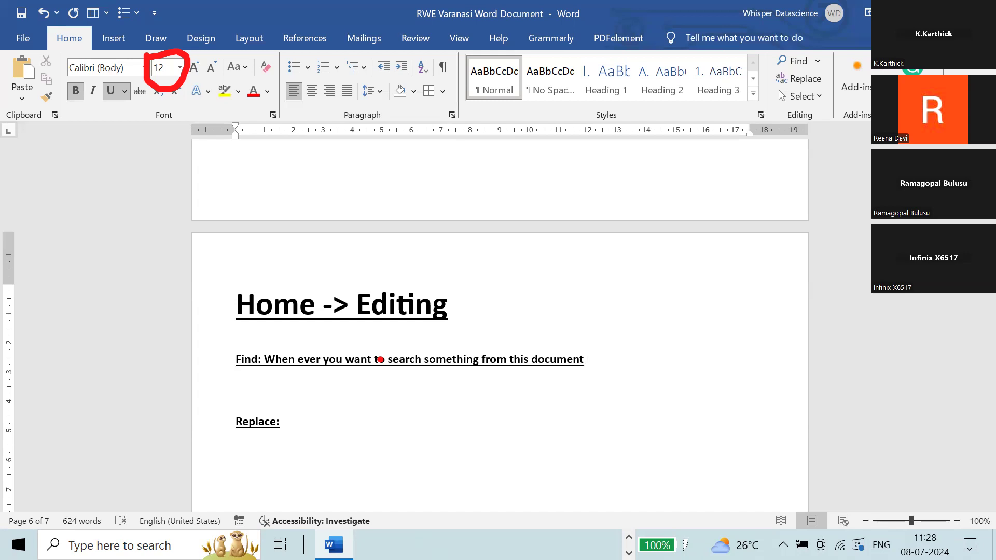
type("then we will be using ")
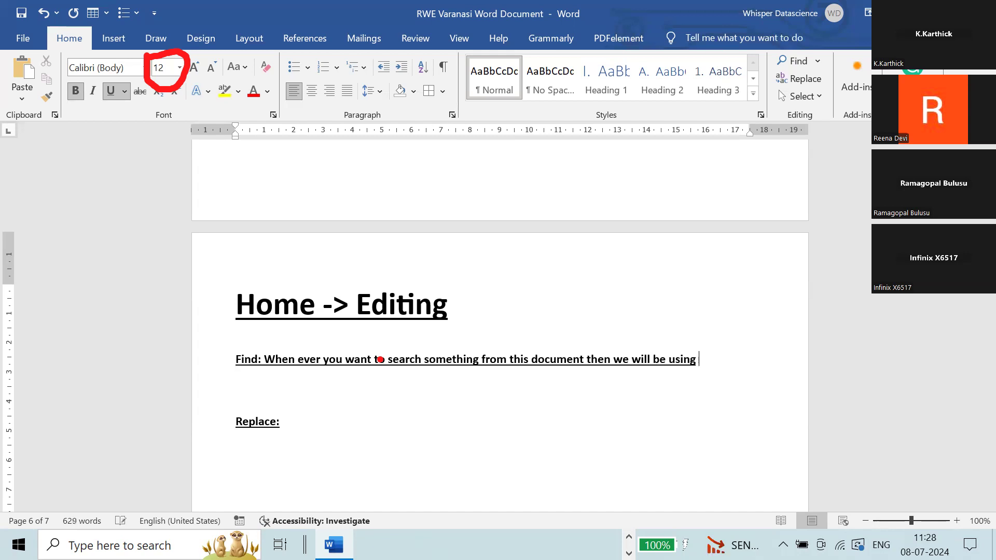
type("FinD")
key("BackSpace")
type("d Option")
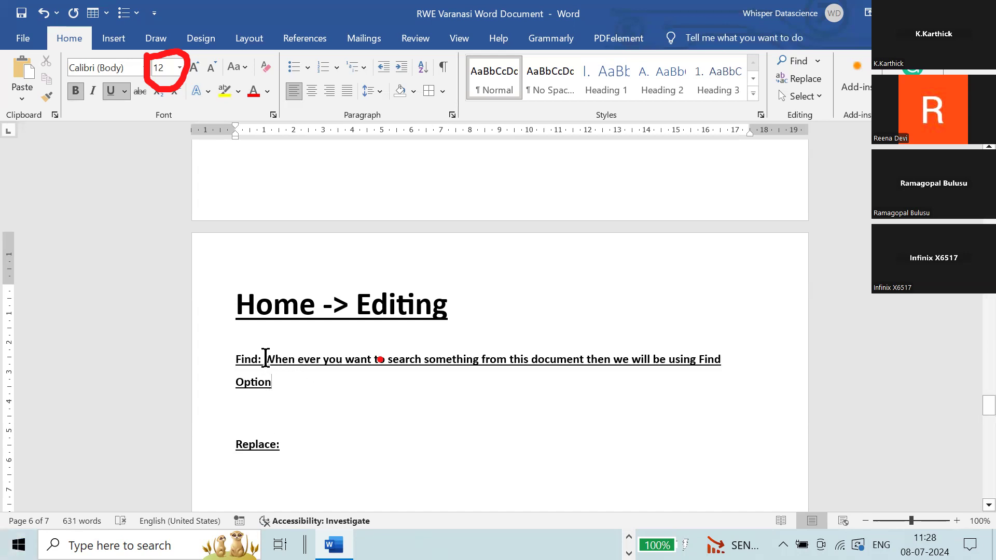
Remove the bold and underline formatting from the description following the "Find:" label
left_click_drag(266, 358, 275, 378)
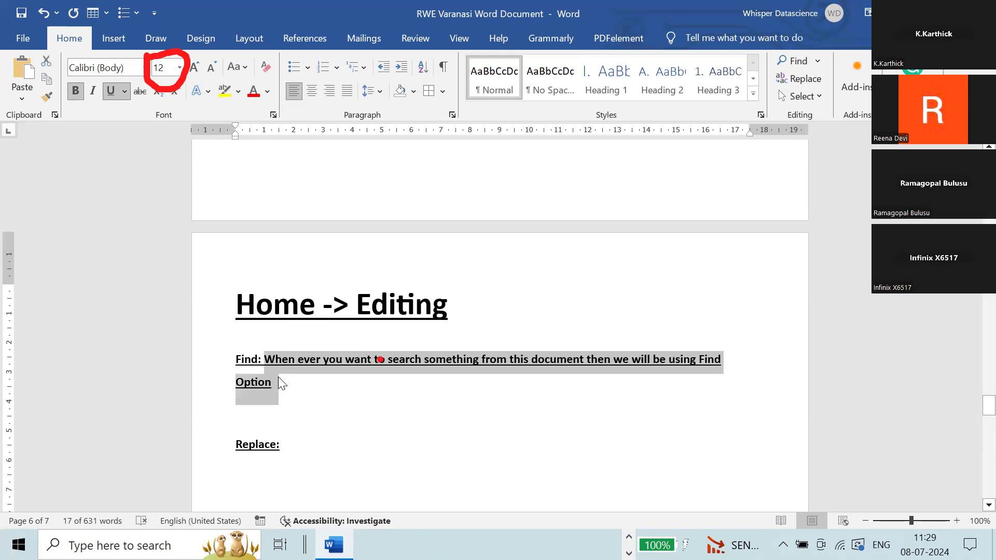
type("B")
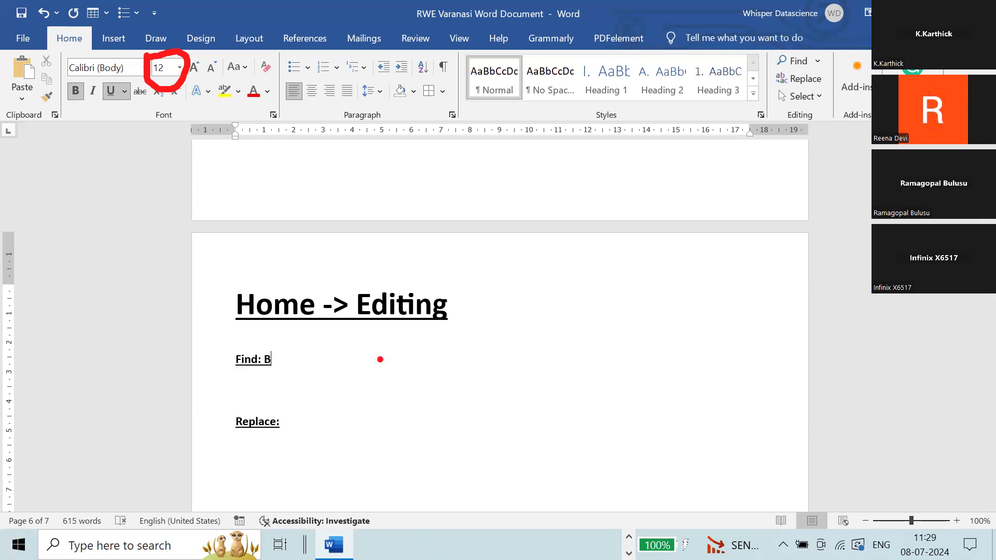
key("ctrl+z")
key("ctrl+y")
key("ctrl+z")
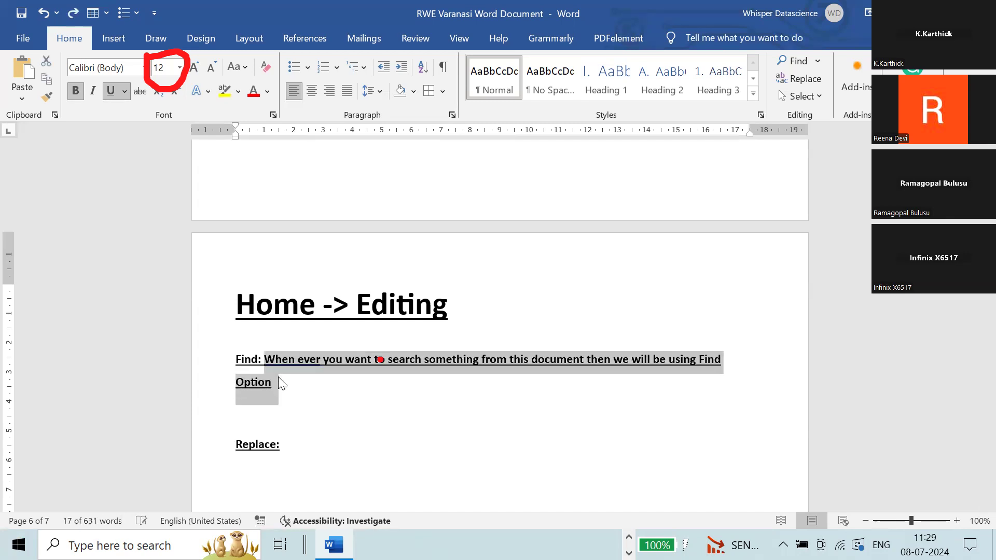
key("ctrl+b")
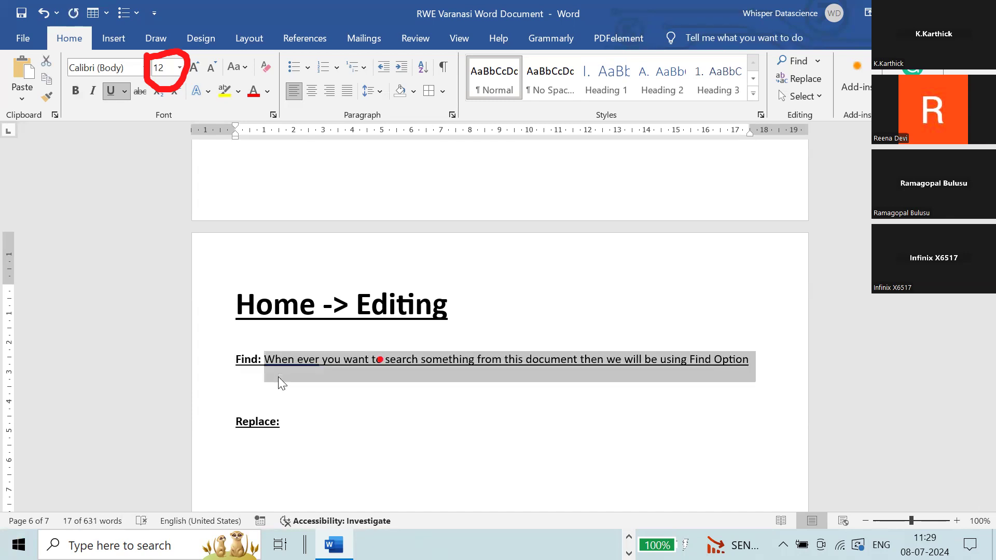
left_click(278, 377)
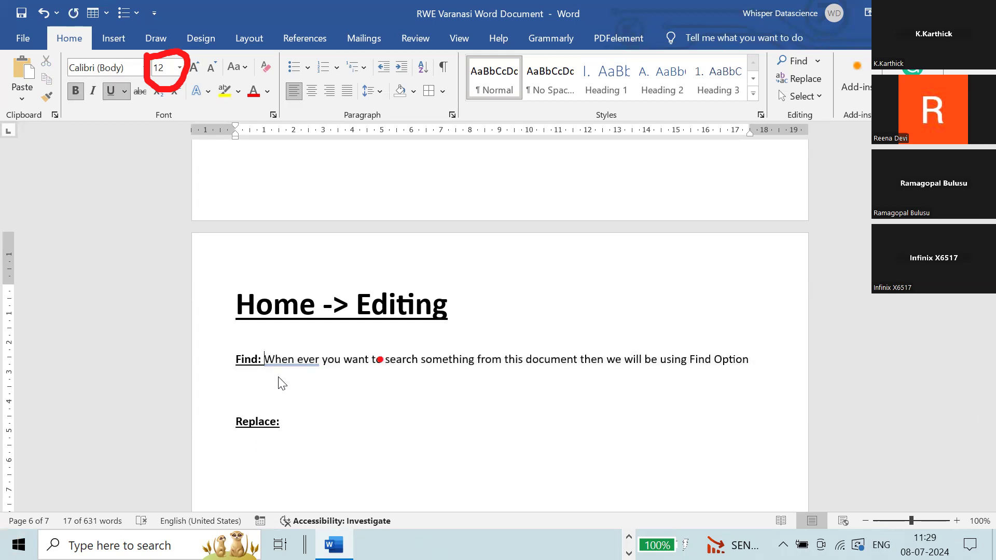
Add a space between "Find:" and its description, and remove bold and underline from that gap
key("Left")
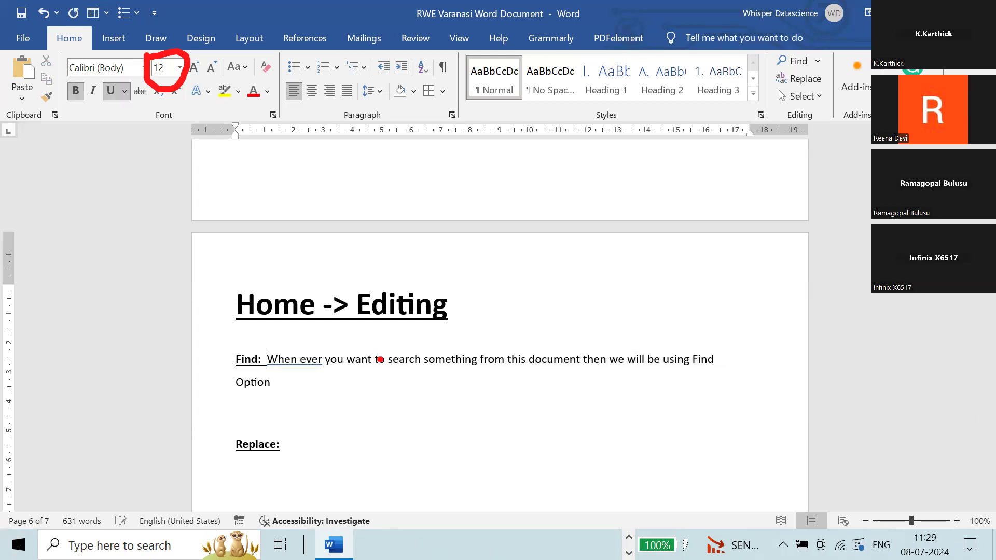
key("shift+Left")
key("ctrl+u")
key("ctrl+b")
key("Right")
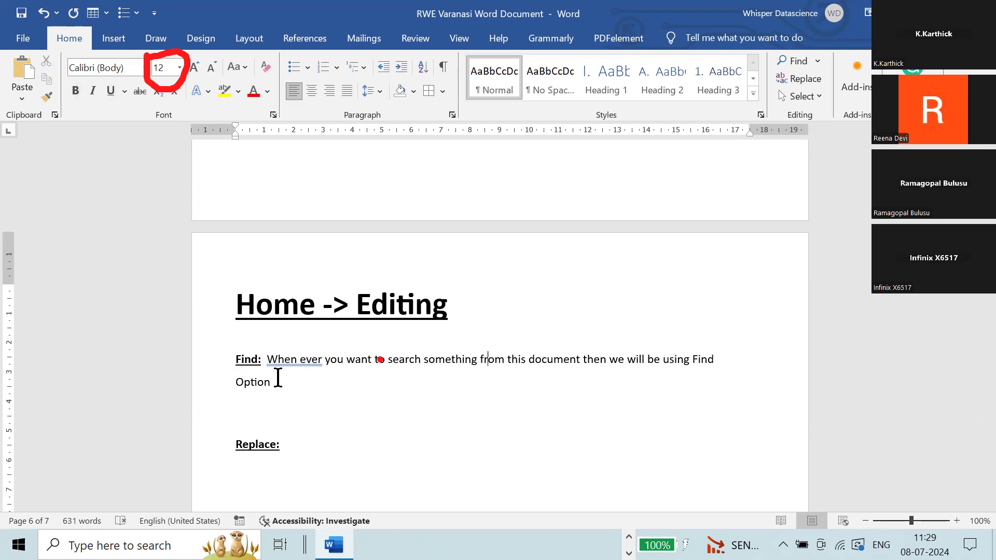
Make "Find Option" bold at the end of the Find description and finish the sentence with a period
key("Right")
key("shift+Right")
key("shift+Right")
key("shift+Right")
key("shift+Right")
key("shift+Right")
key("shift+Right")
key("shift+Right")
key("shift+Right")
key("shift+Right")
key("shift+Right")
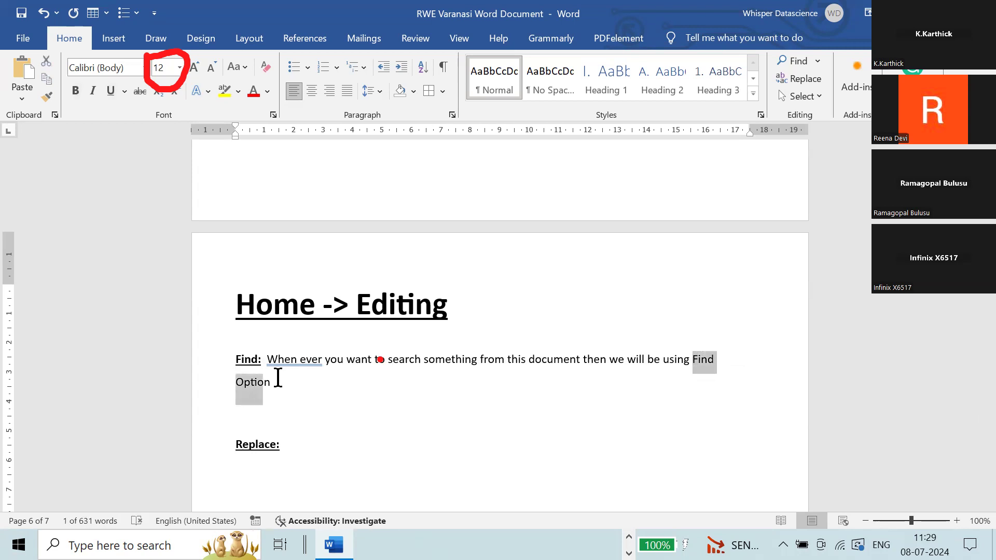
key("shift+Right")
key("shift+Right")
key("ctrl+b")
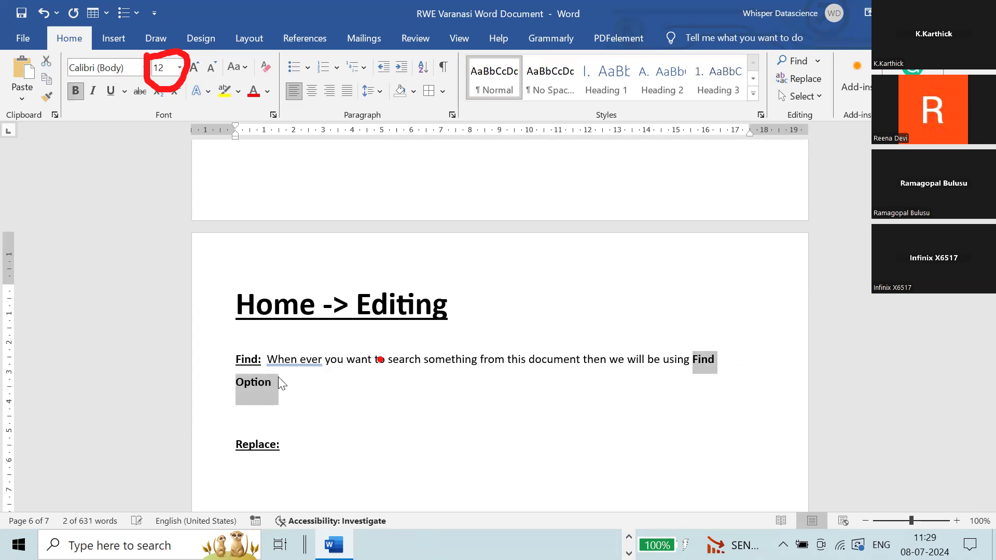
left_click(514, 414)
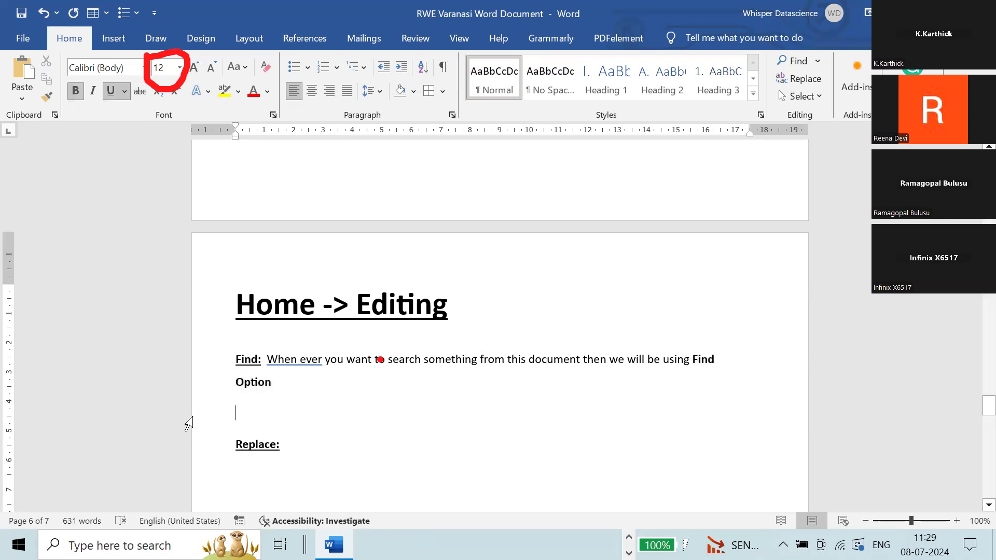
left_click(274, 380)
type(".")
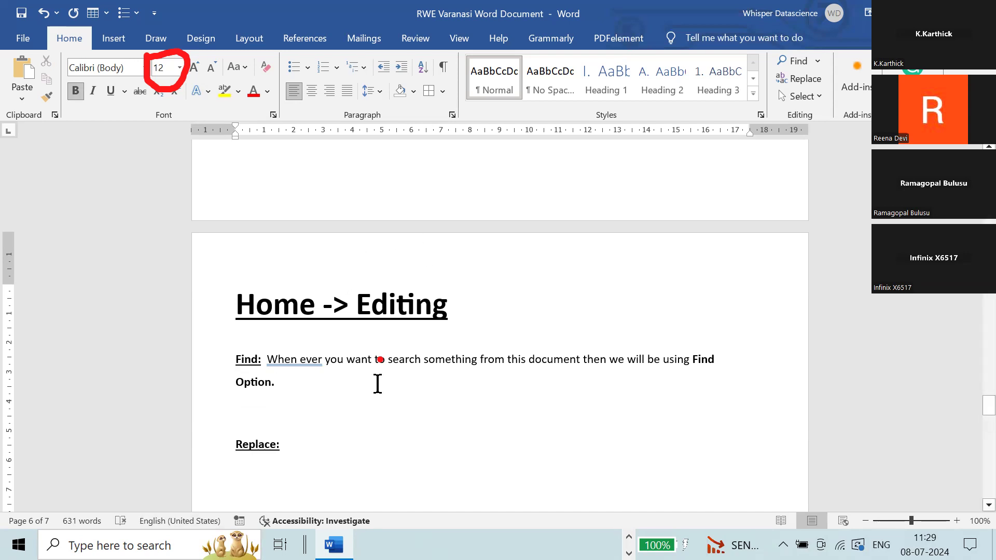
Open the Find search for the document from the end of the Find description
left_click(294, 365)
left_click(296, 386)
key("ctrl+f")
Look over the document's pages before and after the "Home -> Editing" section
scroll(311, 441, "up", 10)
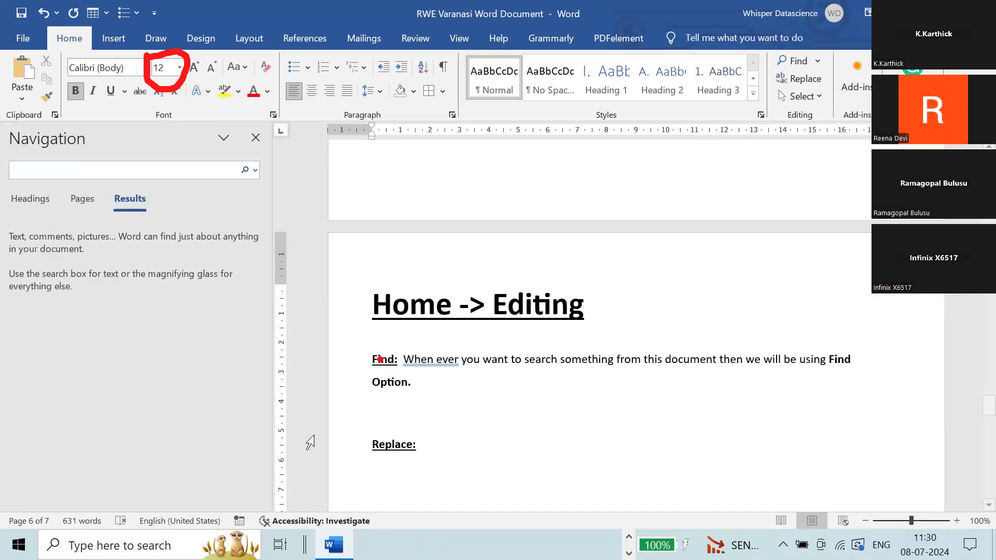
scroll(568, 478, "down", 5)
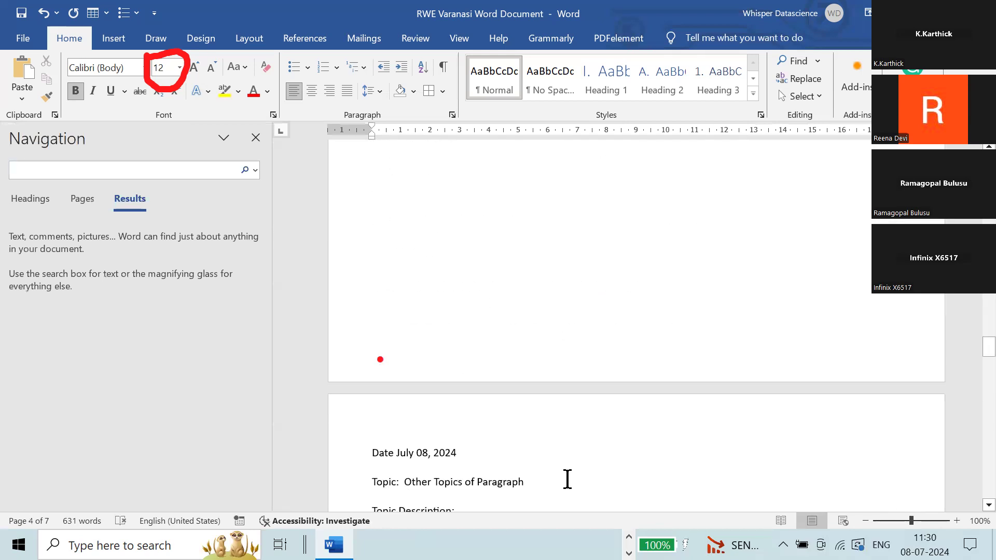
scroll(613, 467, "down", 20)
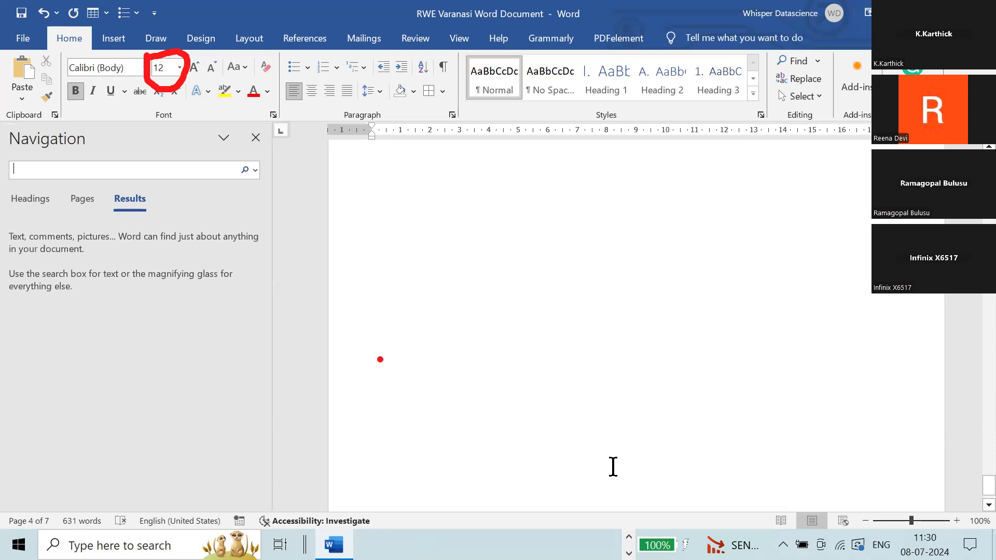
scroll(613, 467, "up", 10)
scroll(613, 467, "up", 4)
scroll(614, 467, "down", 2)
left_click(460, 298)
key("ctrl+u")
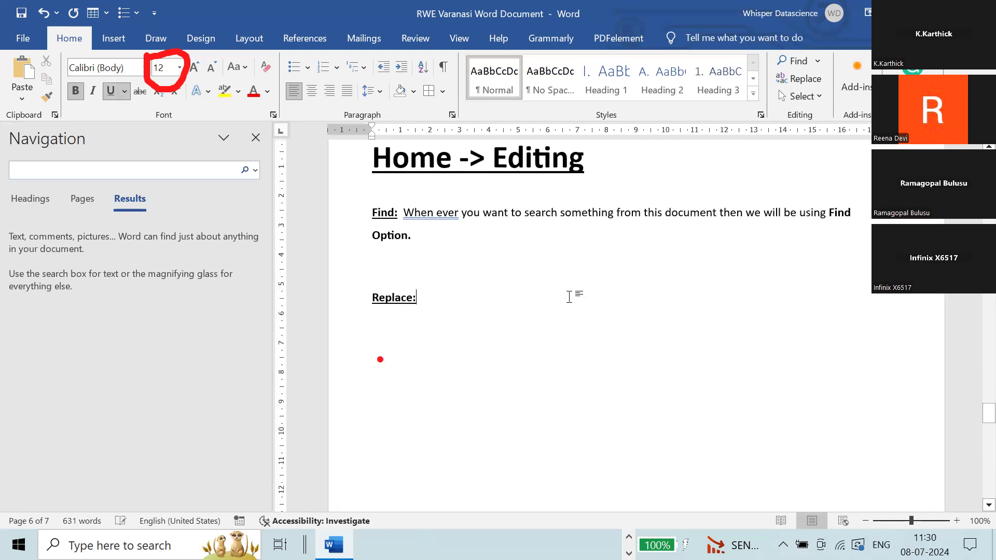
left_click(484, 238)
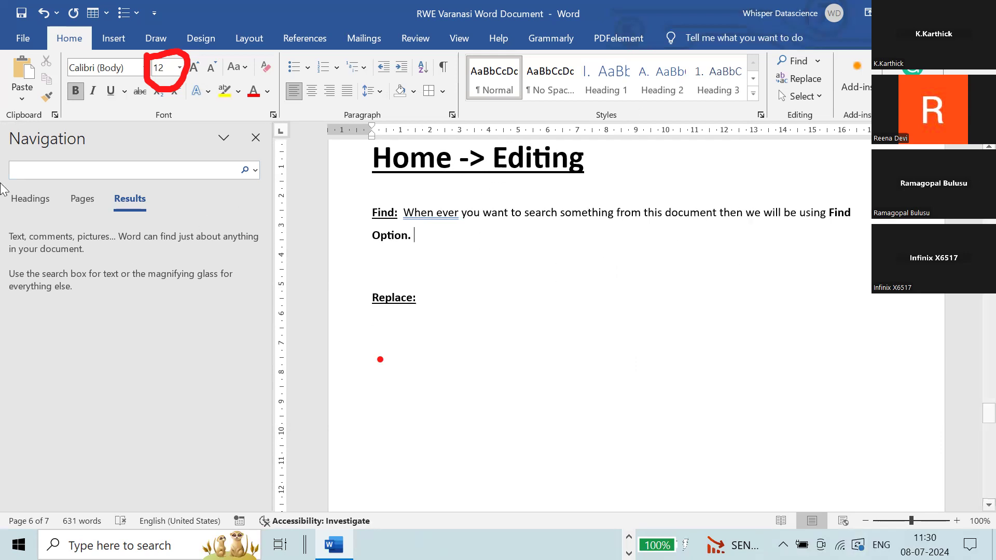
Search the document for the word "paragraph"
left_click(49, 168)
type("para")
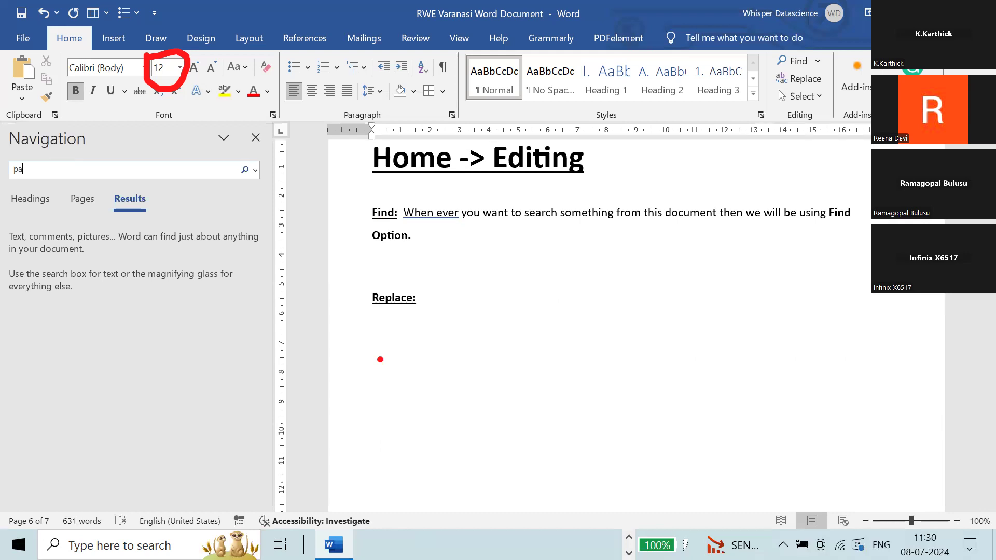
type("graph")
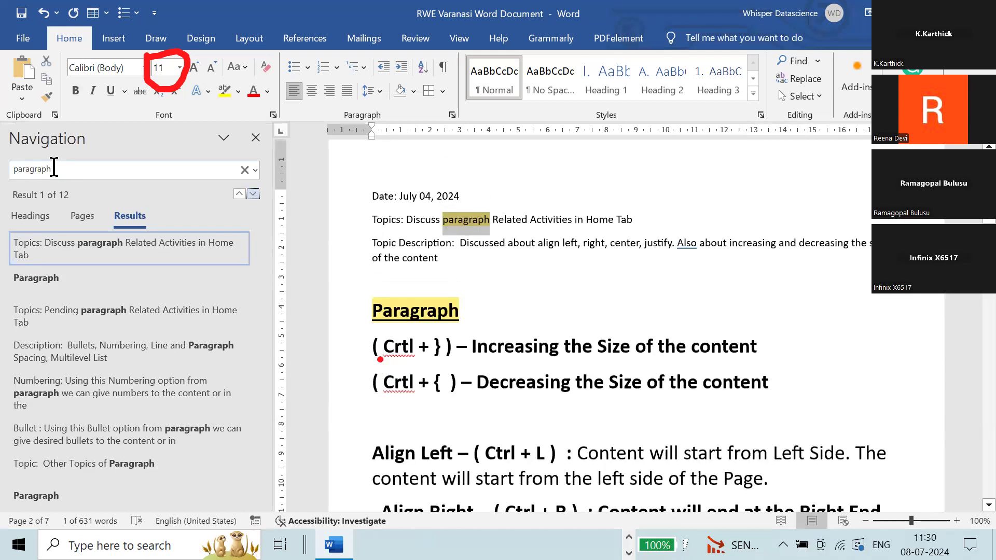
Step through all the "paragraph" matches and wrap around to the "Paragraph" heading under the July 04, 2024 notes
key("Return")
key("Return")
key("Return")
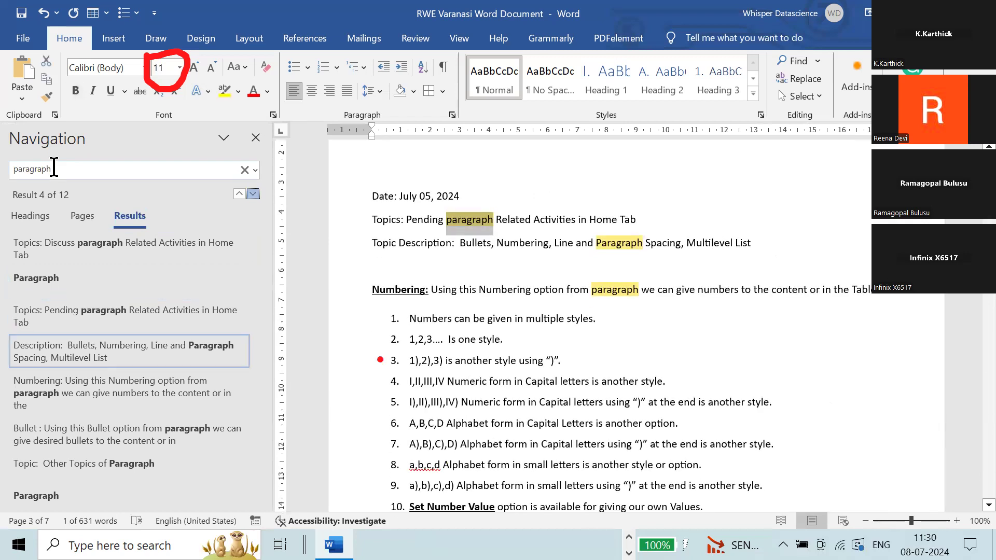
key("Return")
key("Return")
key("Return")
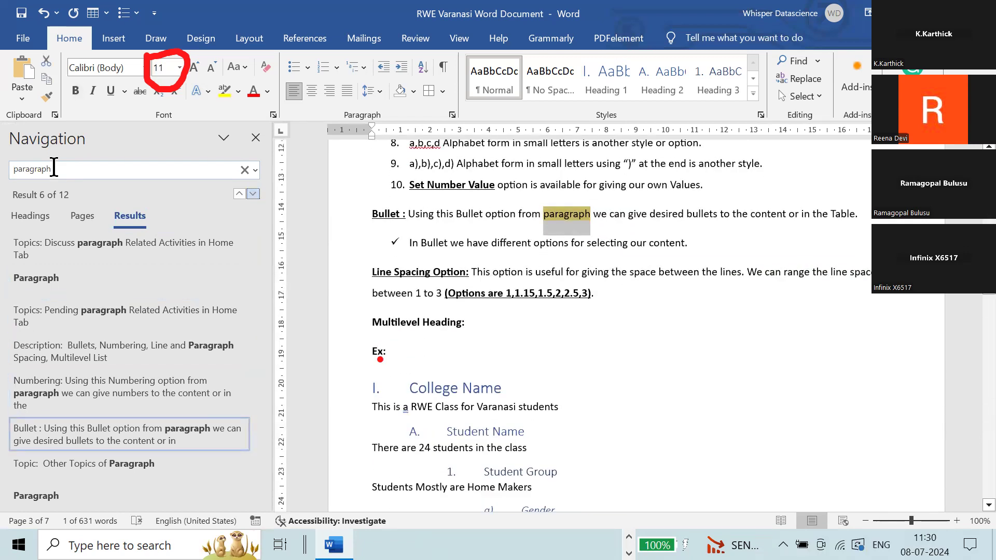
key("Return")
key("Return")
key("Return")
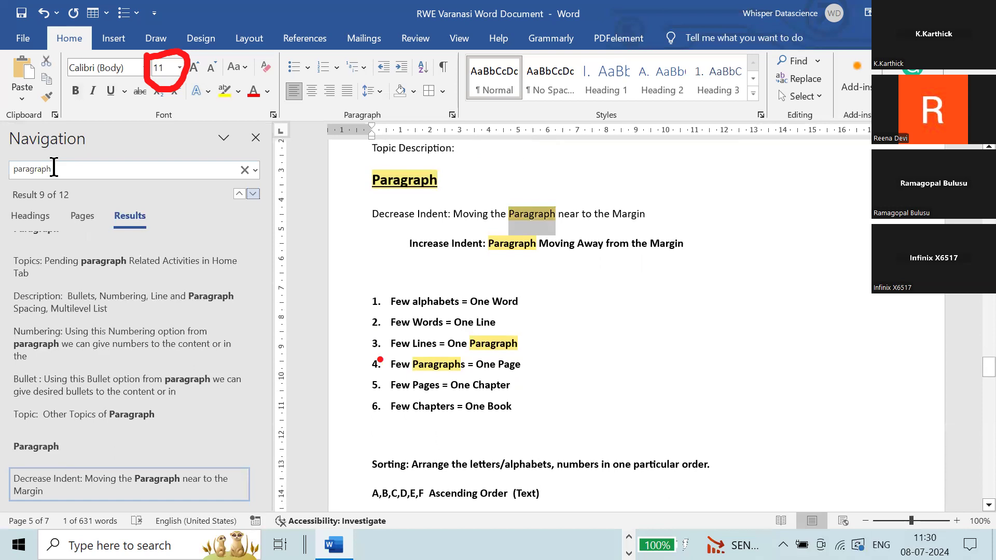
key("Return")
key("Return")
key("Return")
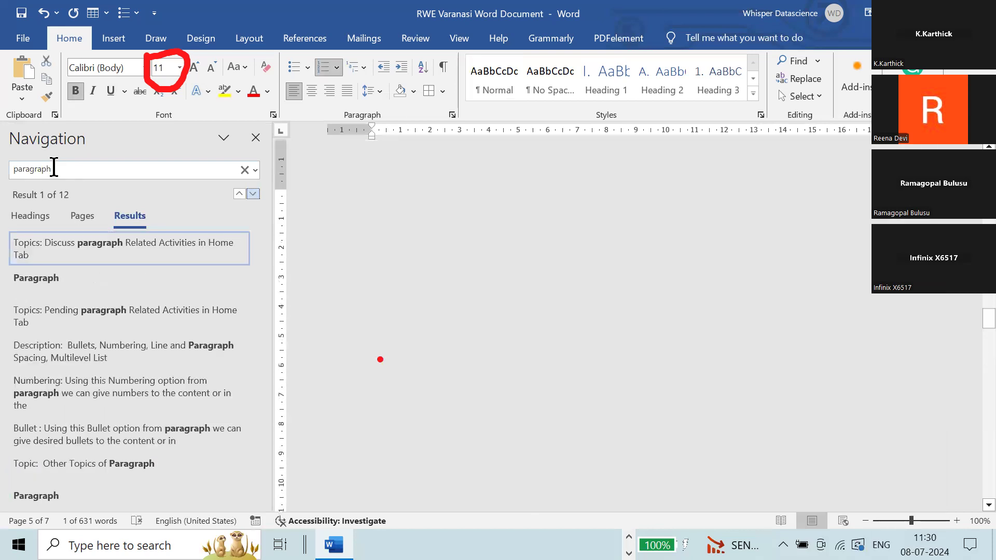
key("Return")
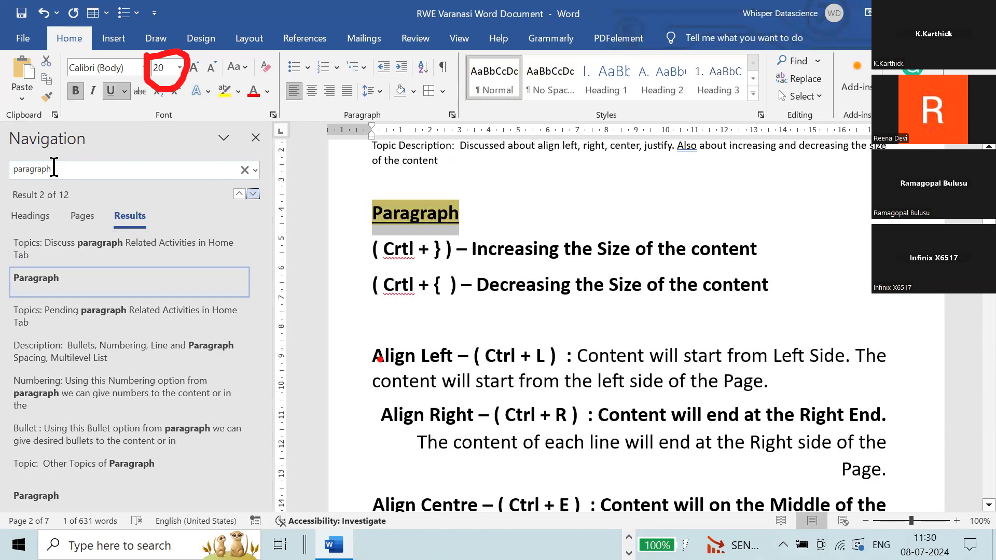
Circle the search result count in red with the annotation pen
left_click(388, 72)
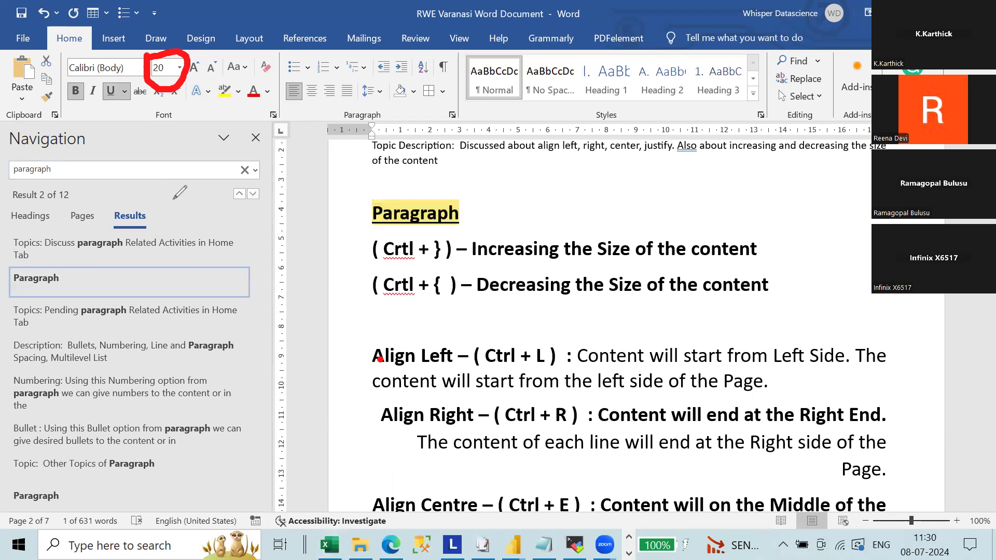
mouse_move(94, 186)
left_mouse_down()
mouse_move(83, 201)
mouse_move(20, 208)
mouse_move(16, 189)
mouse_move(95, 182)
left_mouse_up()
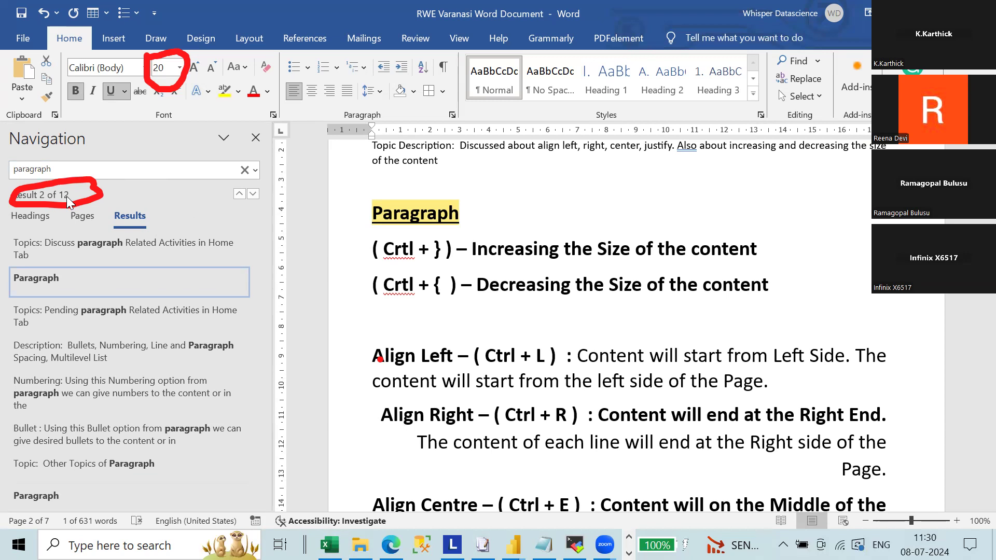
scroll(556, 287, "down", 15)
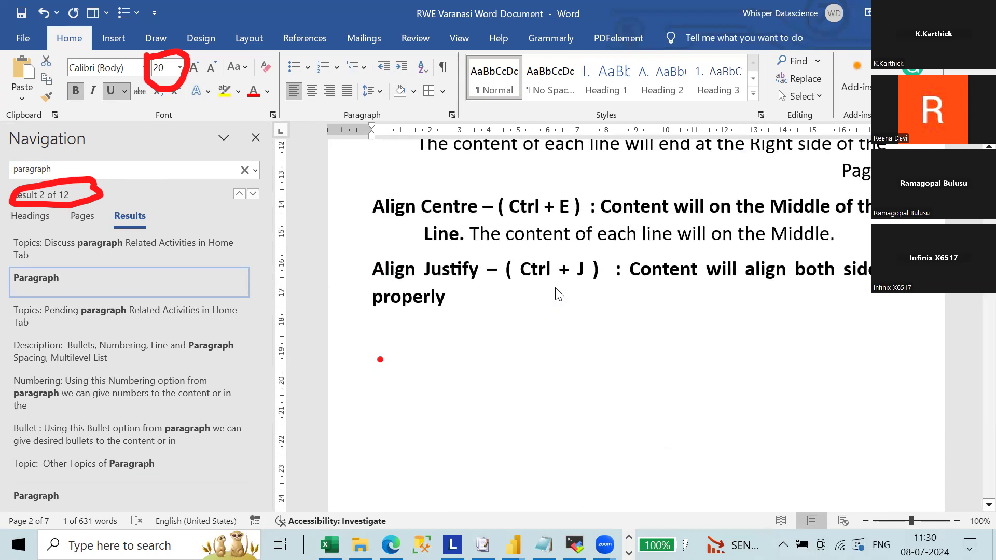
scroll(556, 288, "down", 15)
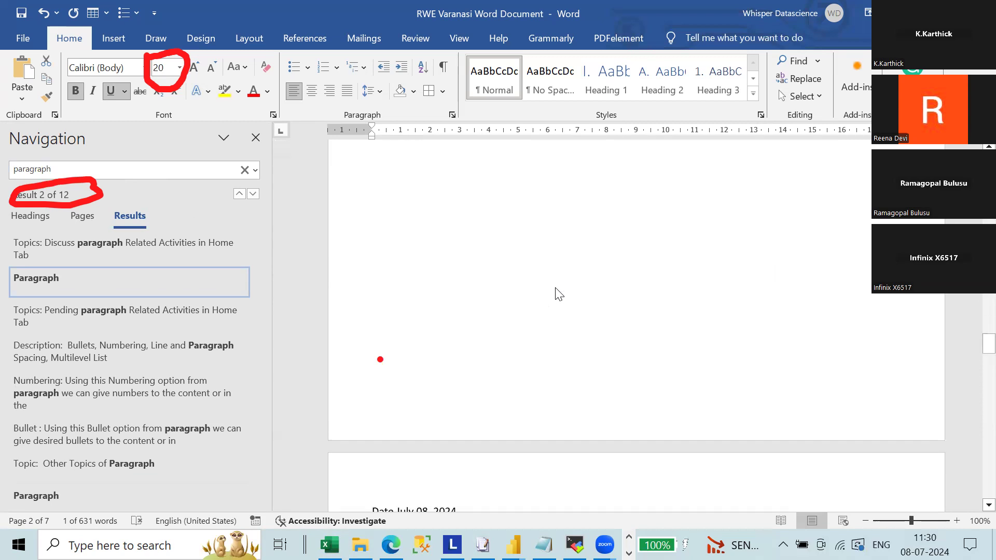
scroll(559, 294, "down", 10)
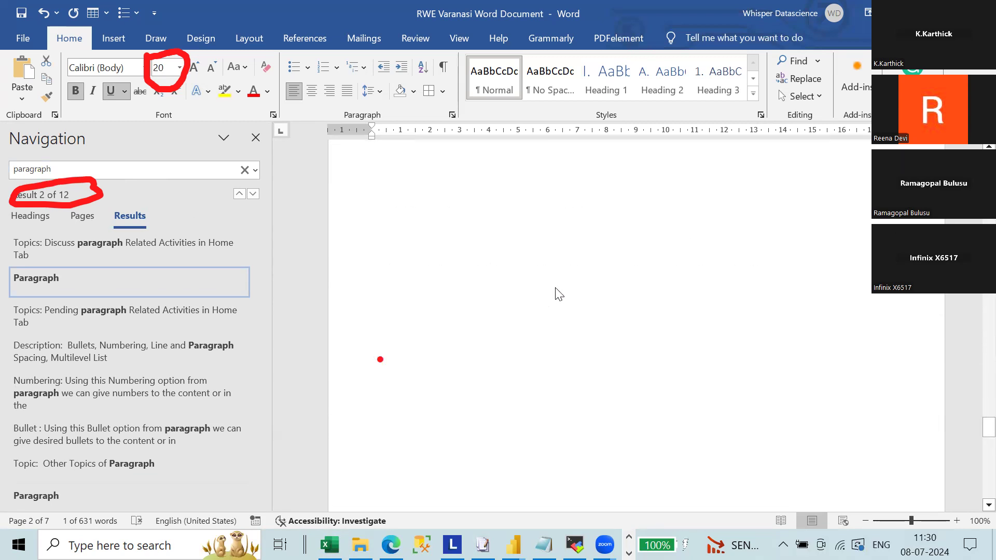
Correct "When ever" to "Whenever" in the Find description and erase the red annotation circles
scroll(535, 267, "up", 3)
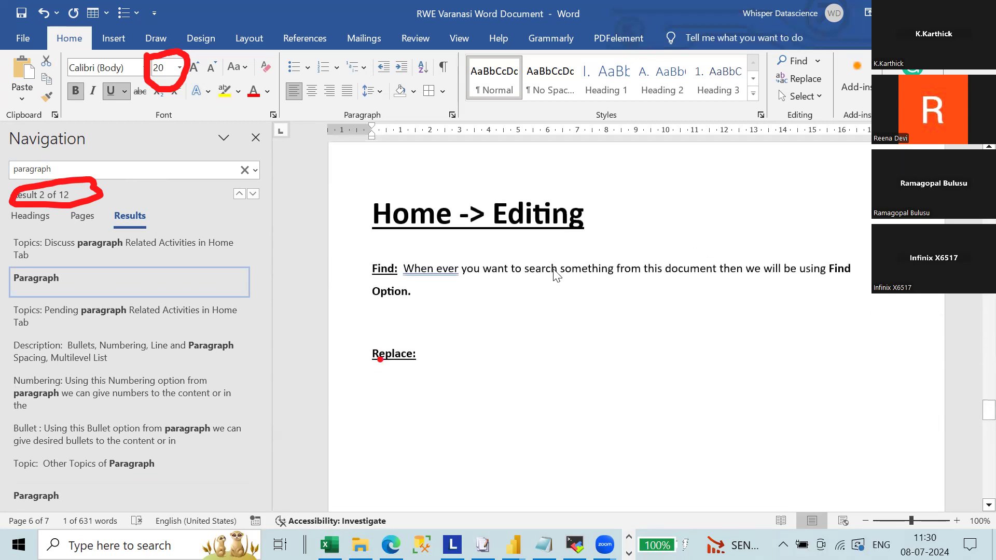
right_click(434, 271)
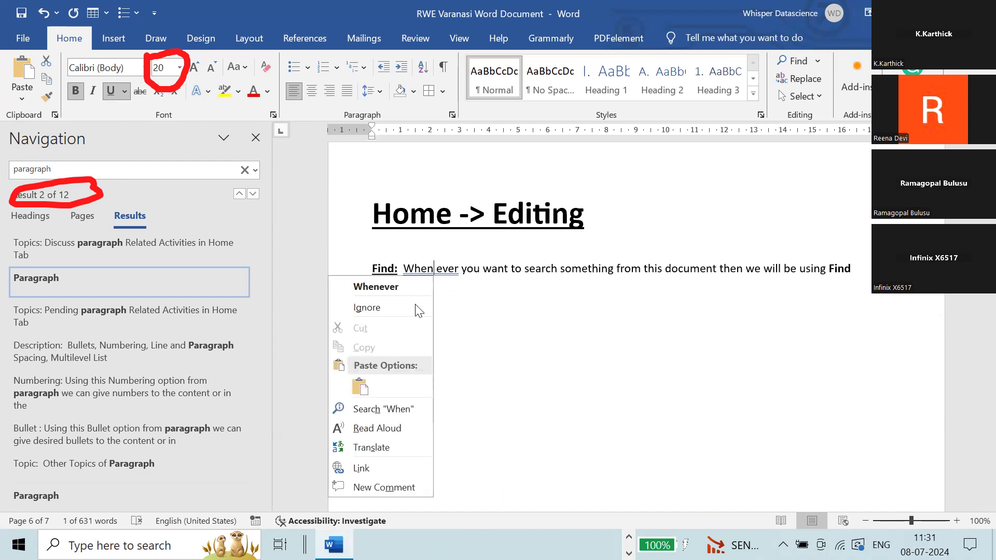
left_click(390, 288)
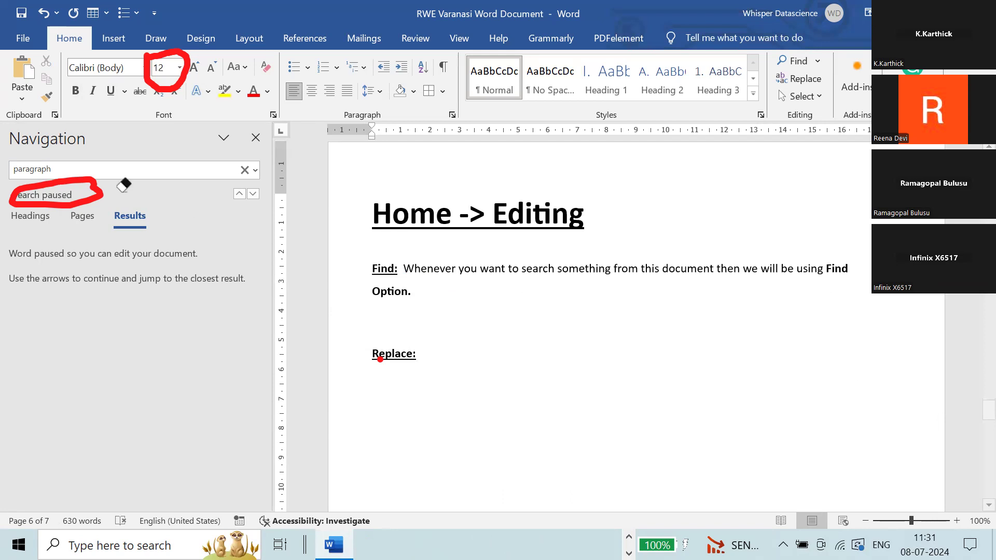
left_click(175, 86)
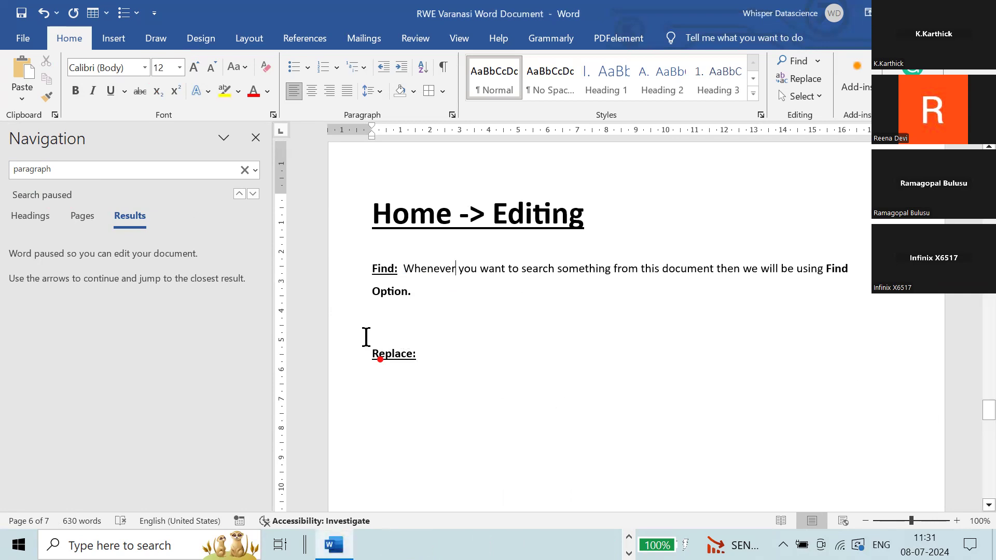
Remove the blank line above "Replace:" and clear the bold and underline from its colon
left_click(397, 330)
key("Delete")
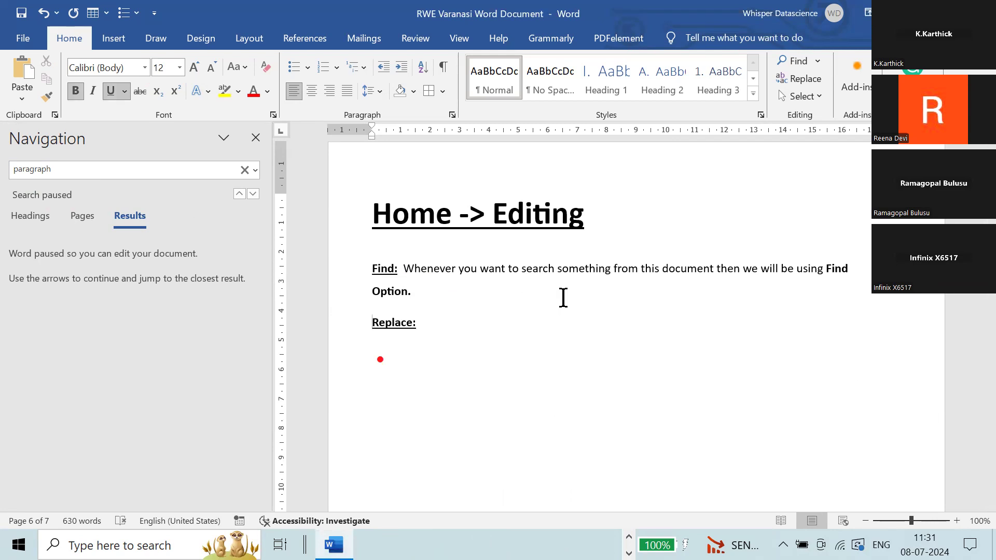
left_click(435, 318)
key("shift+Left")
key("shift+Left")
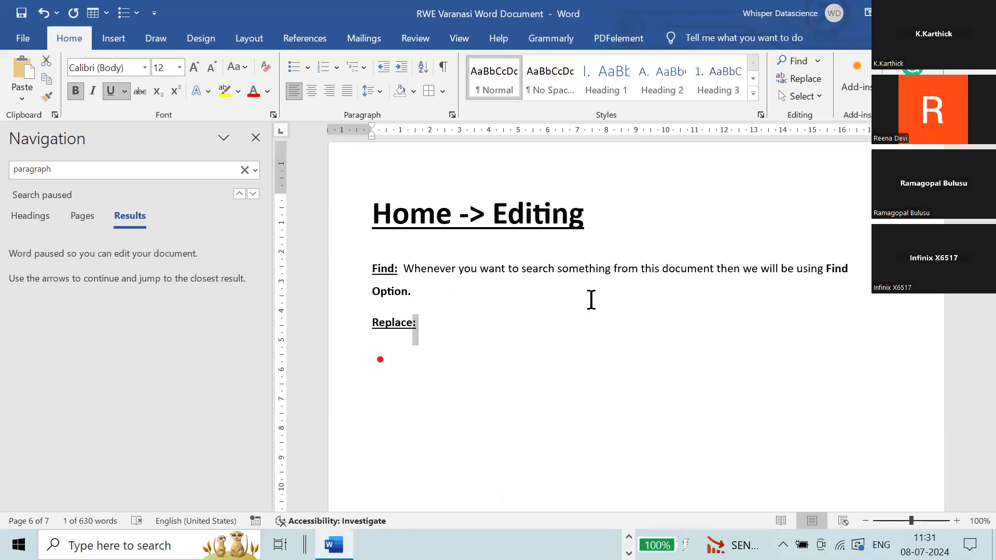
key("ctrl+u")
key("ctrl+b")
key("Right")
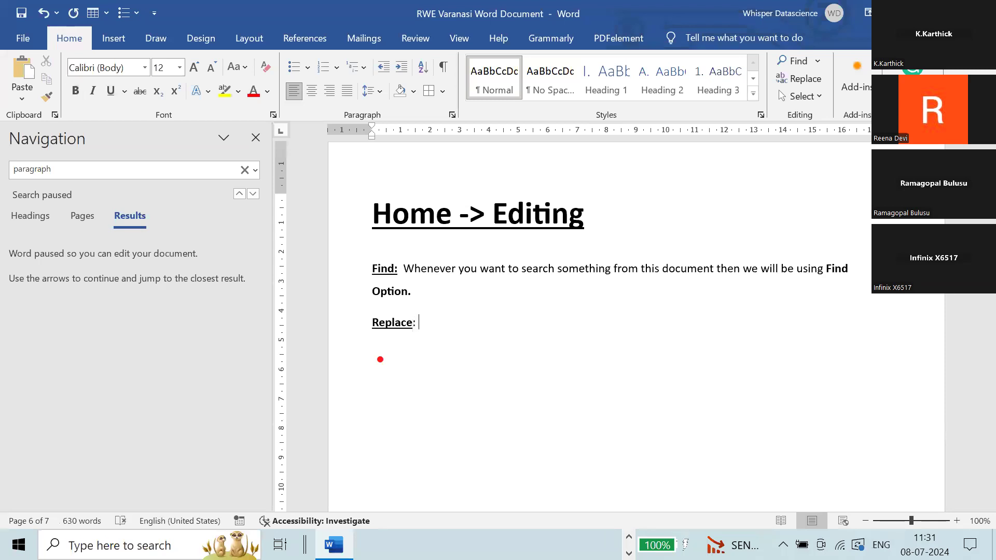
Write the Replace description: "Replace is used to change from one word to another word."
type("Replace is")
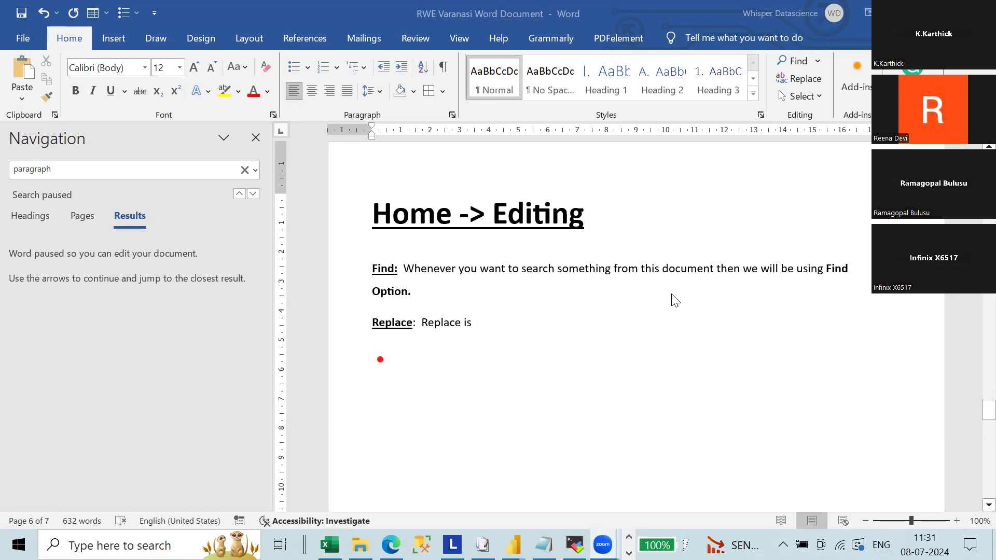
left_click(492, 318)
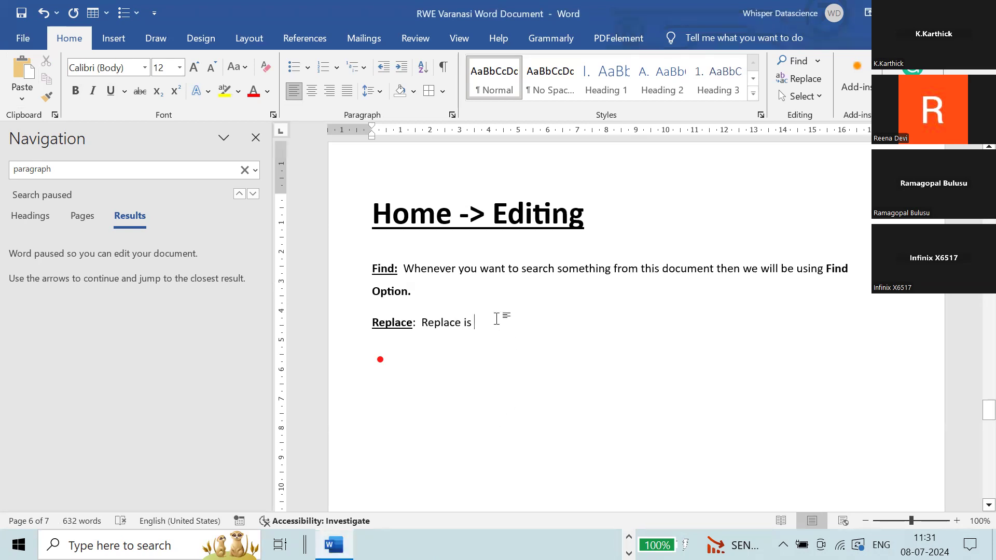
type("used to")
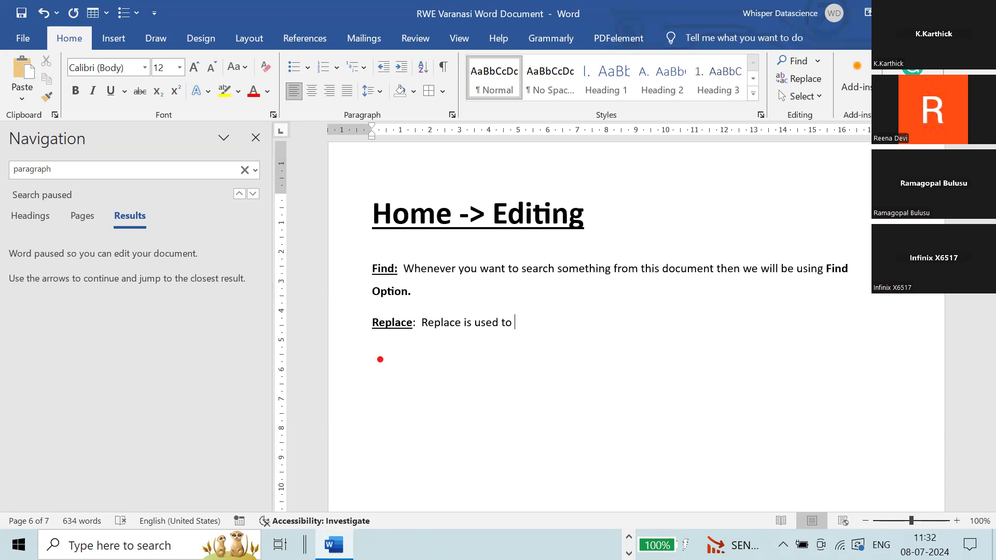
type("change from one word to another")
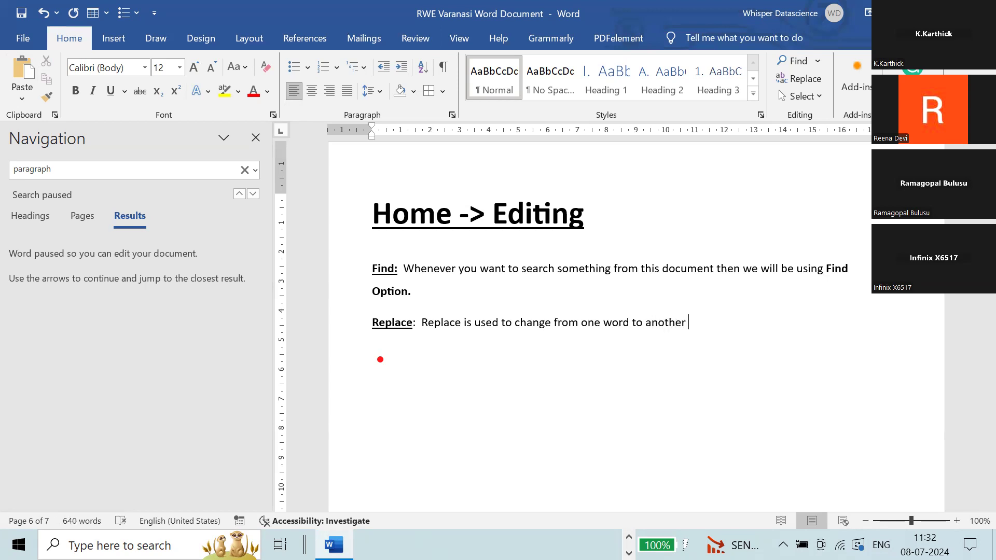
type(" word.")
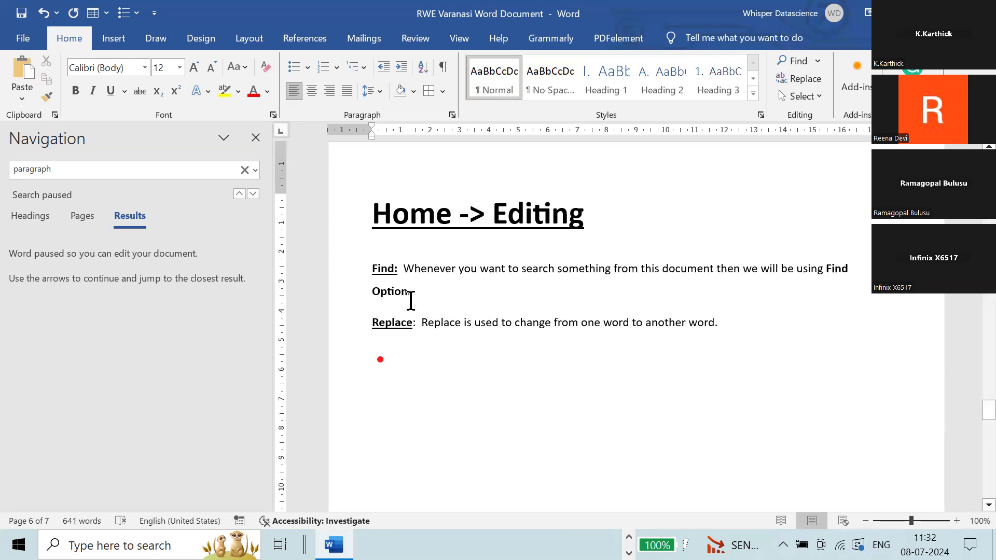
Add "(Crtl +F)" at the end of the Find description and "(Ctrl + R)" at the end of the Replace description
left_click(497, 214)
left_click_drag(537, 214, 587, 215)
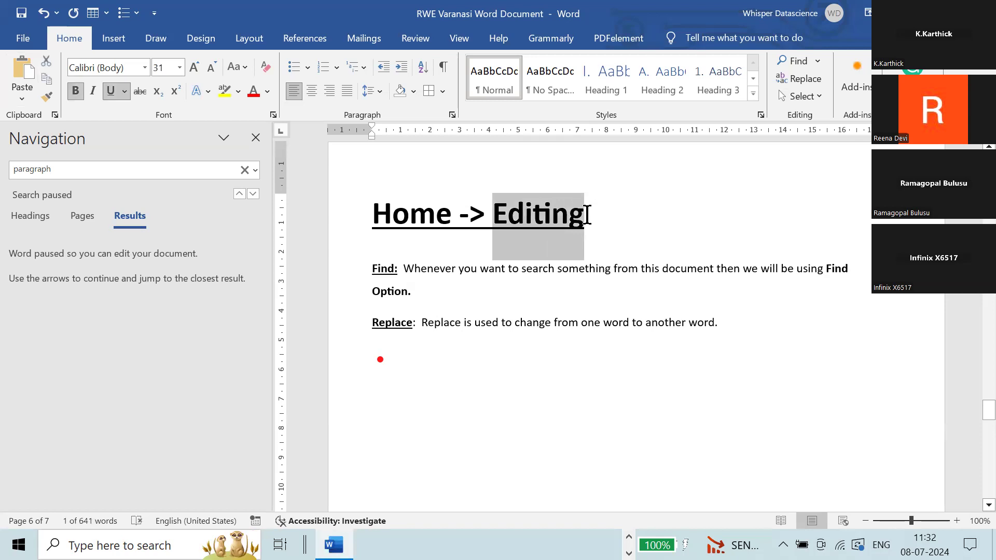
left_click(460, 286)
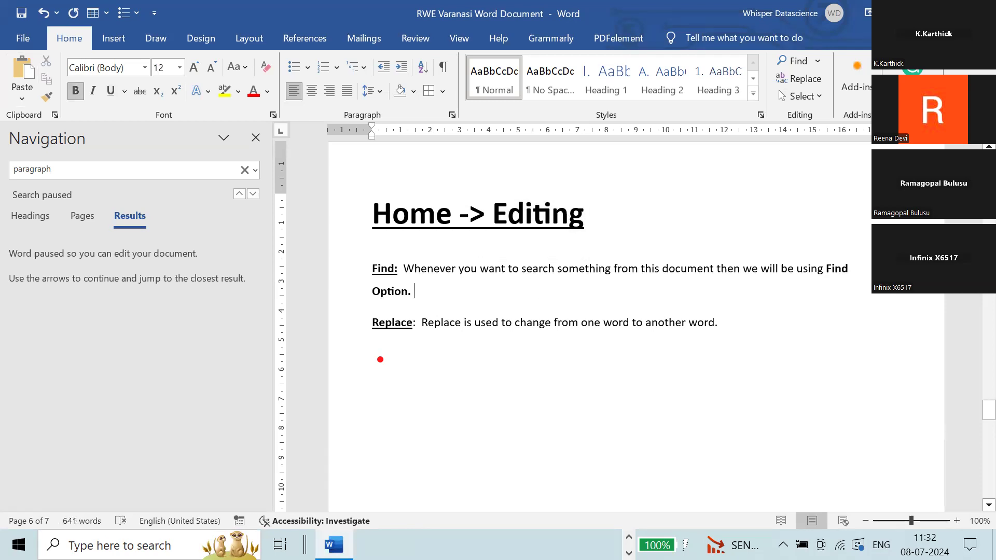
type("(C")
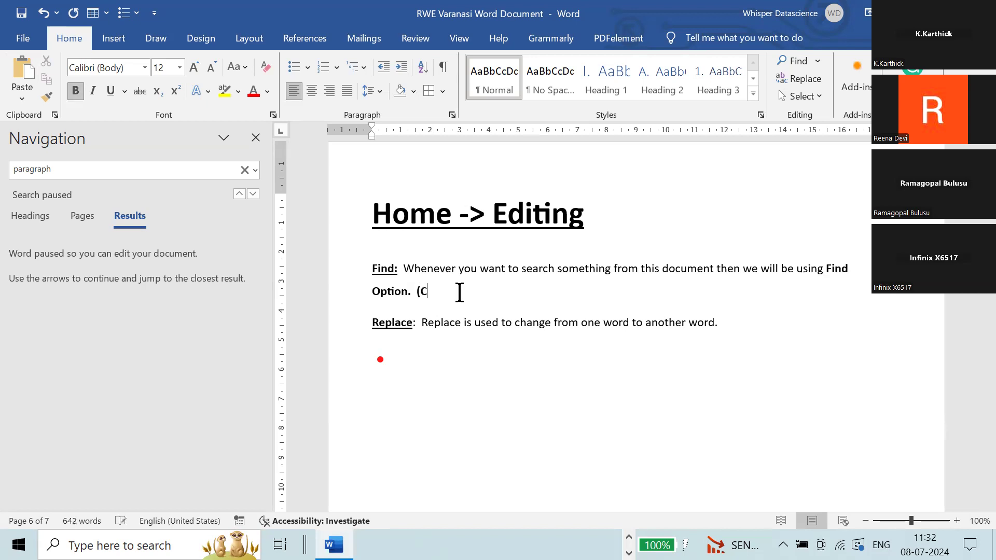
type("rtl +F)")
left_click(751, 324)
type("(Ctrl")
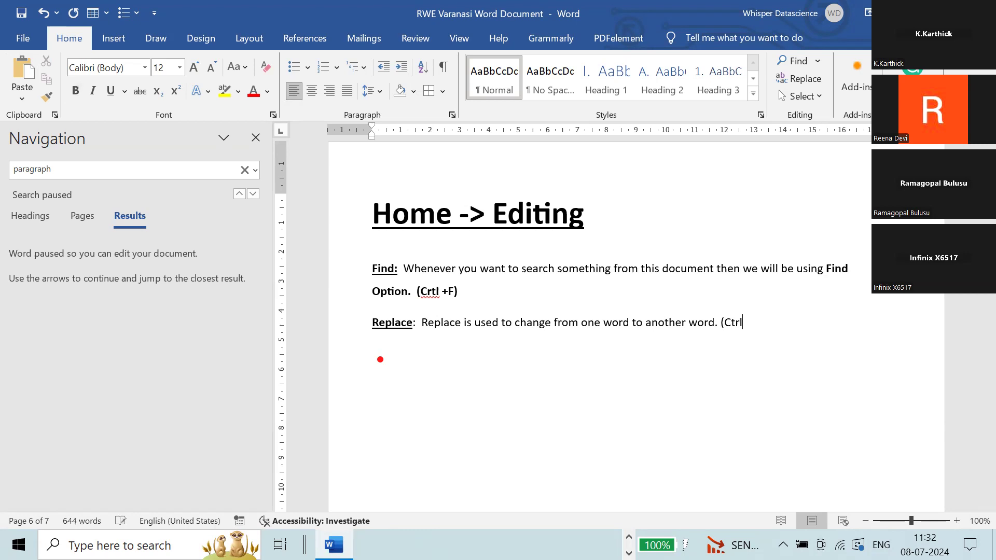
type(" +R)")
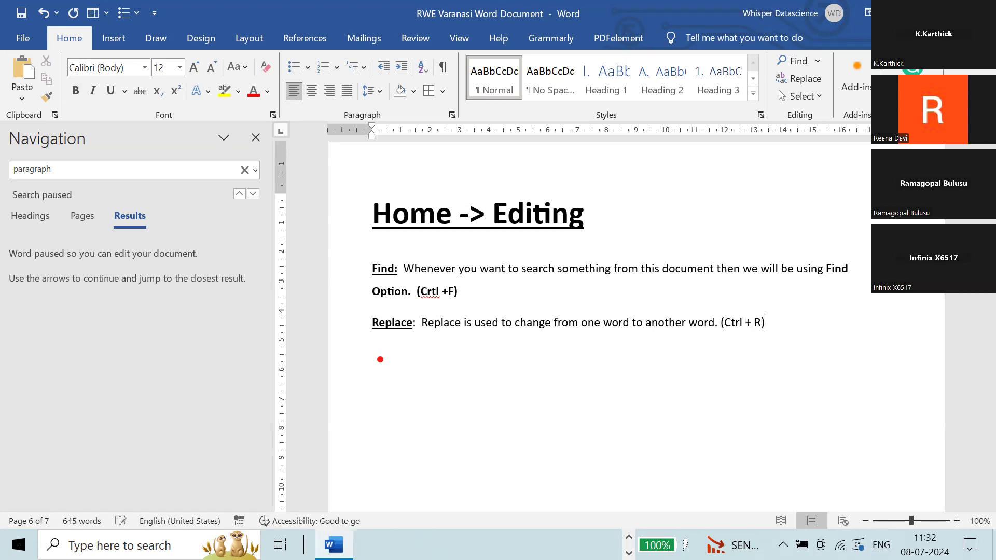
Search the document for "editing" and clear the search
left_click(750, 323)
left_click(617, 291)
key("ctrl+f")
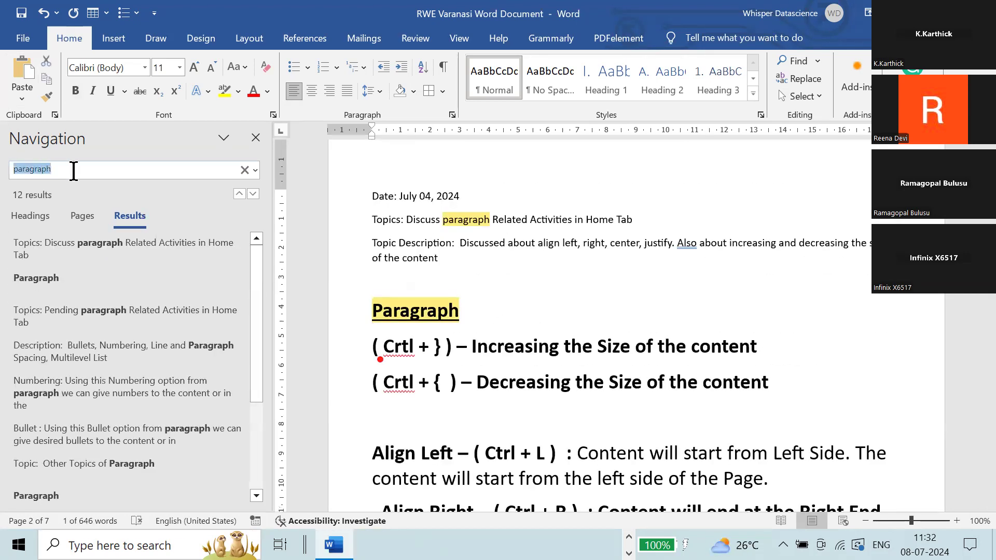
type("editing")
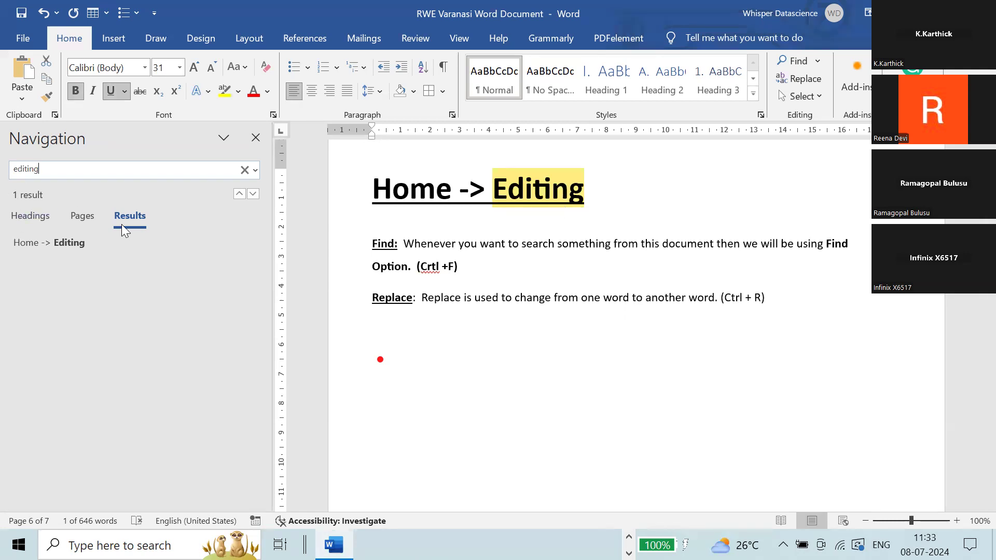
left_click(244, 170)
Test the noted Replace shortcut in the Find paragraph, undo the alignment change, and correct the note to "(Ctrl + H)"
left_click(545, 244)
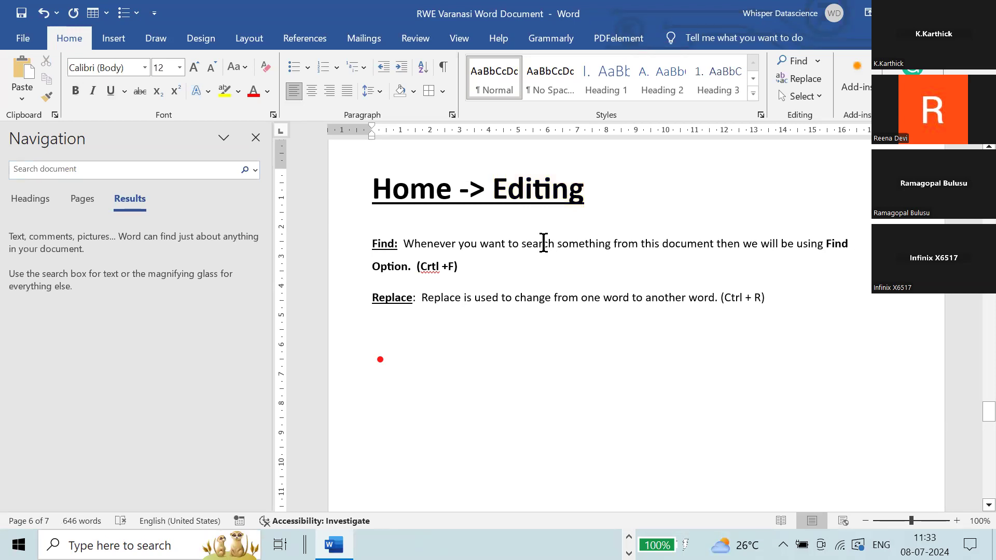
key("ctrl+r")
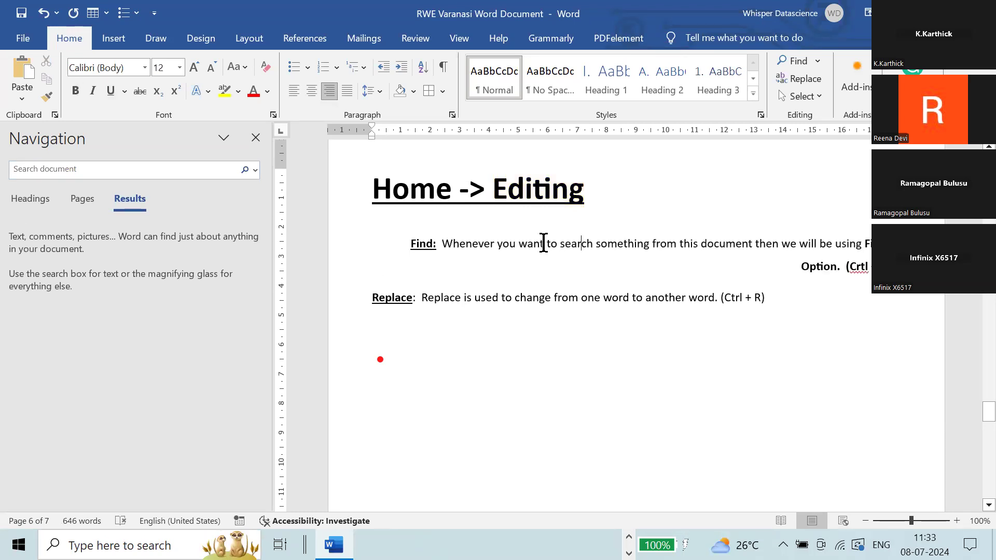
key("ctrl+z")
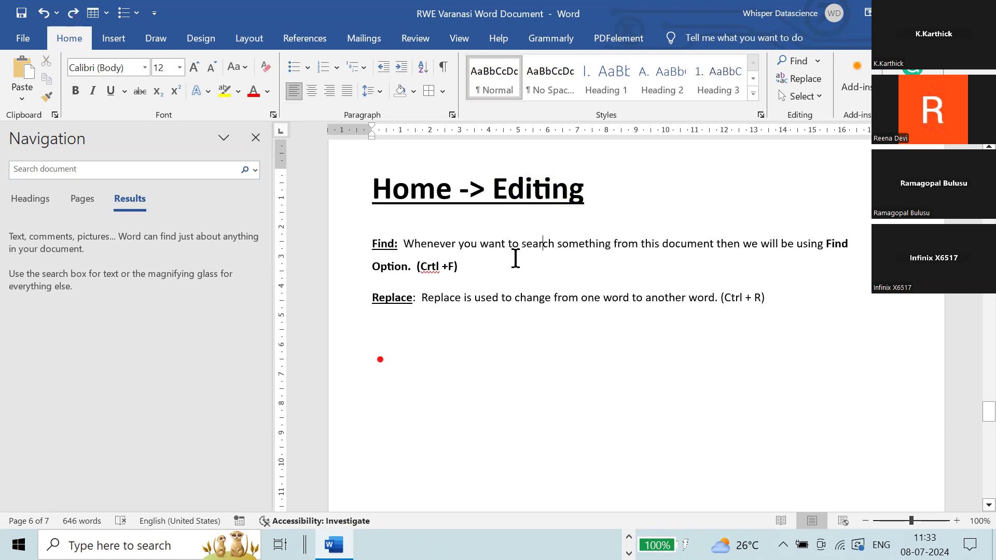
left_click(500, 274)
left_click(756, 300)
key("shift+Right")
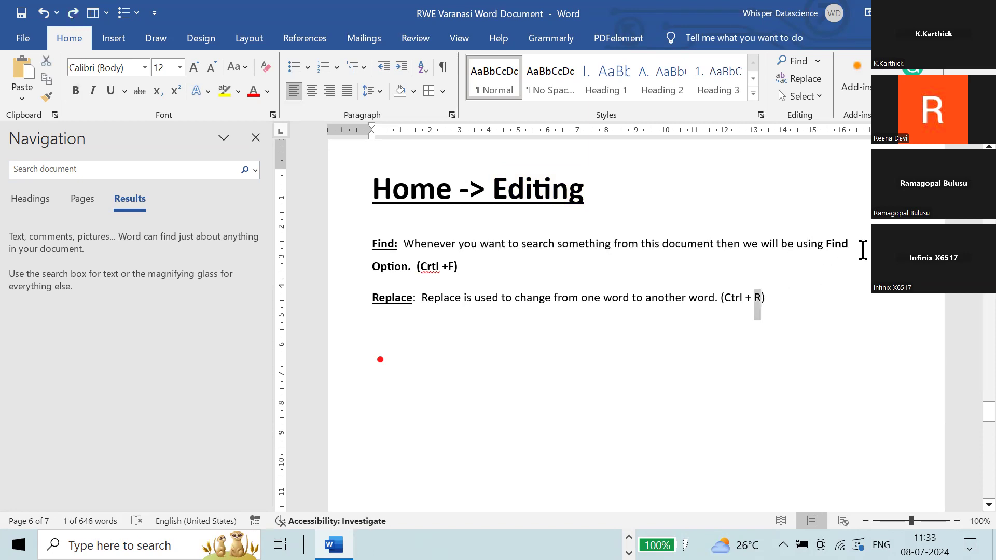
type("H")
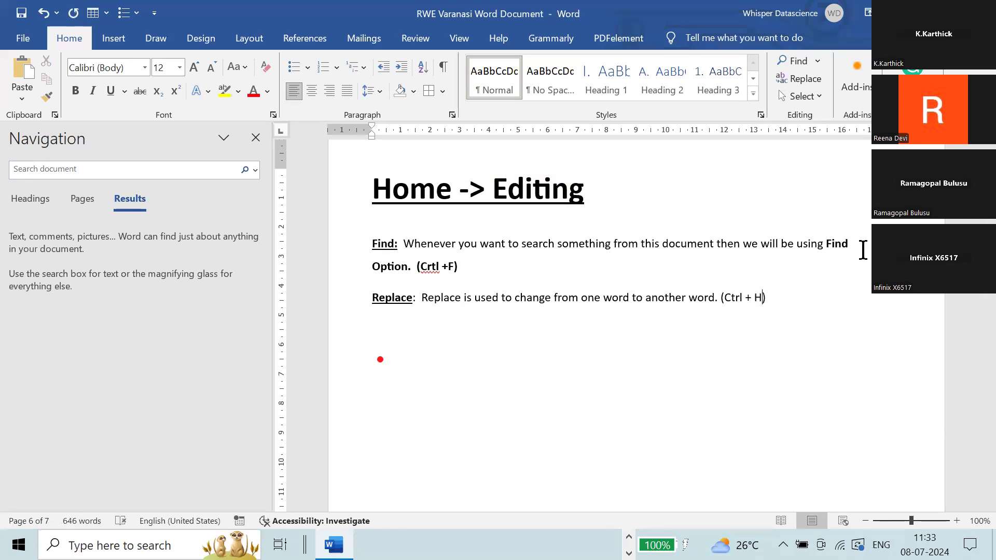
Replace "editing" with "EDIT" in the "Home ->" heading using Find and Replace
key("ctrl+h")
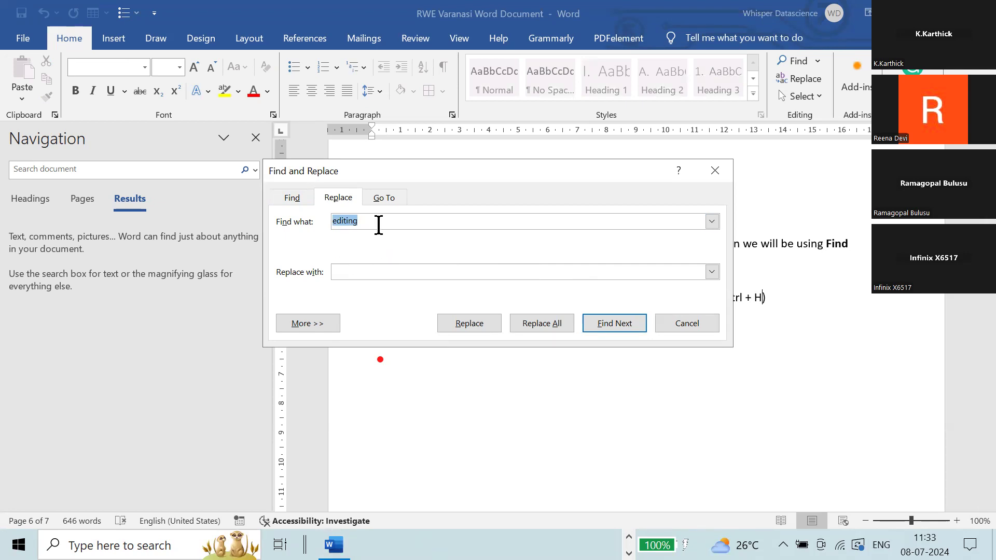
left_click(359, 270)
key("Caps_Lock")
type("EDIT")
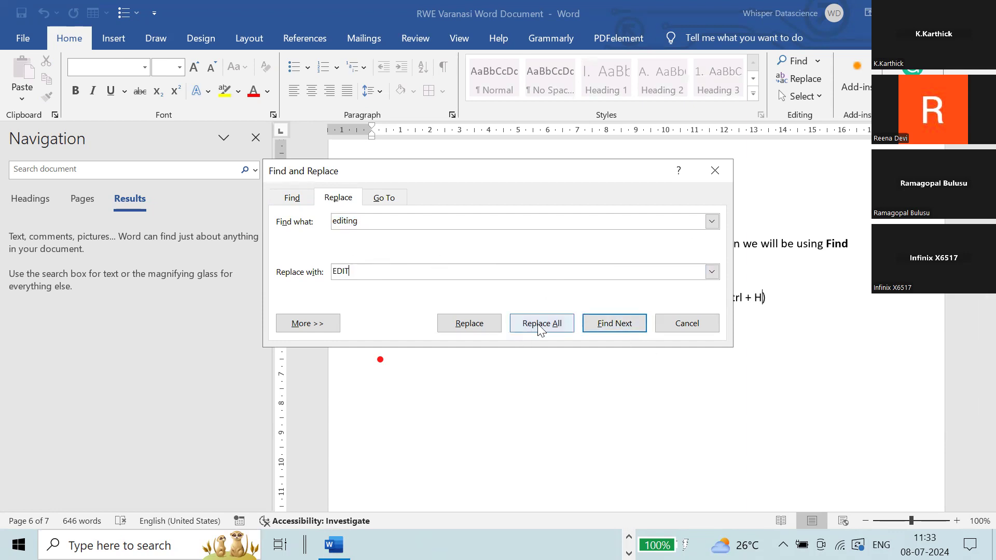
left_click(487, 325)
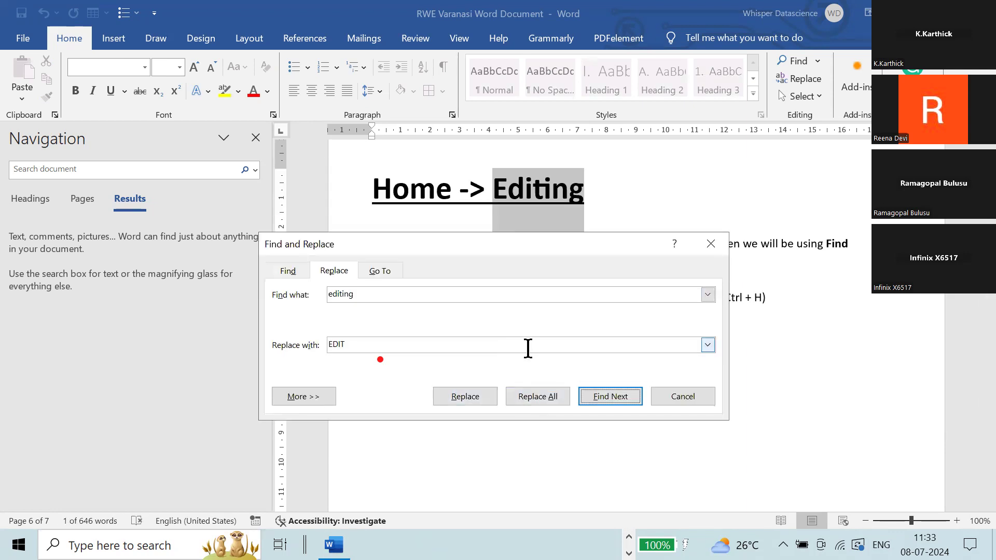
left_click(489, 399)
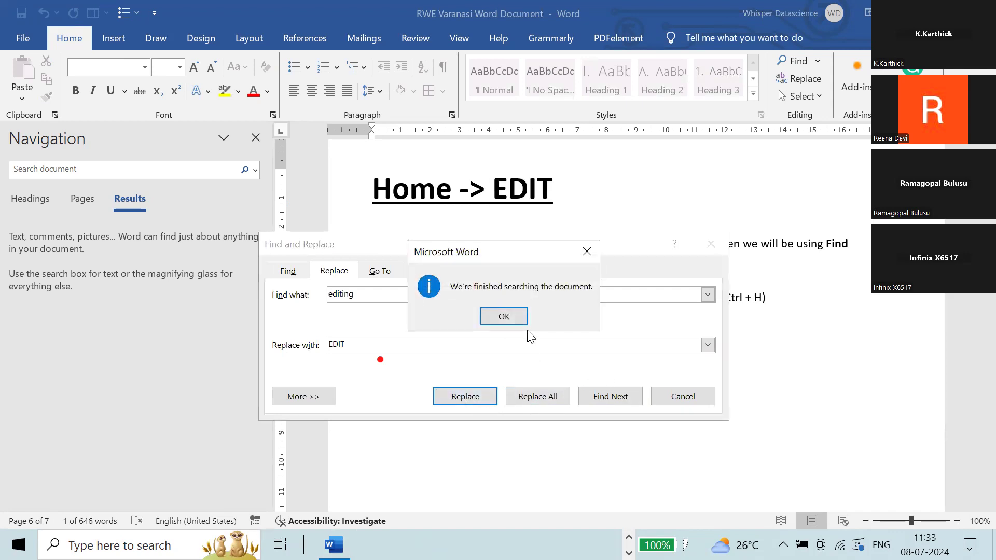
left_click(522, 318)
left_click(683, 397)
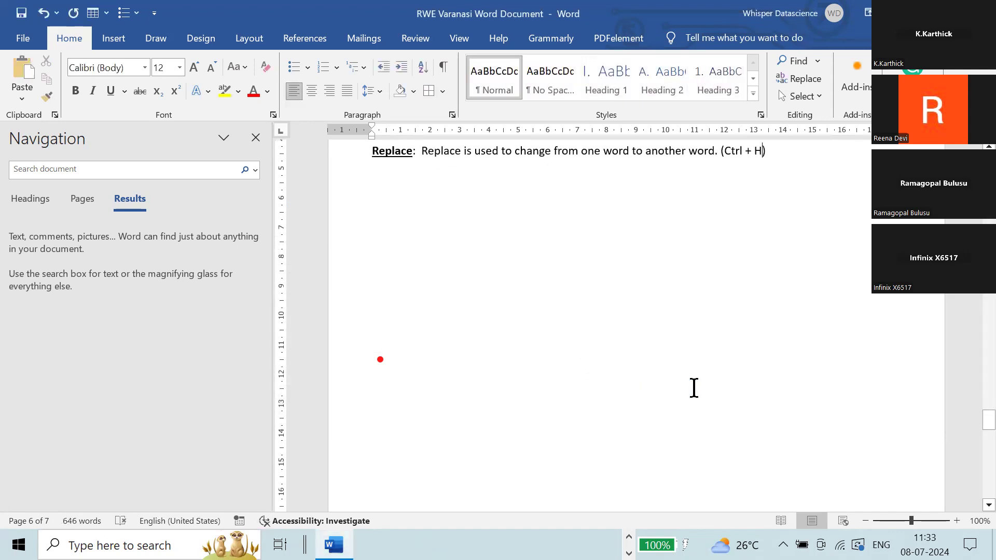
Append "ING" to "EDIT" in the "Home ->" heading and delete it again
scroll(694, 389, "up", 5)
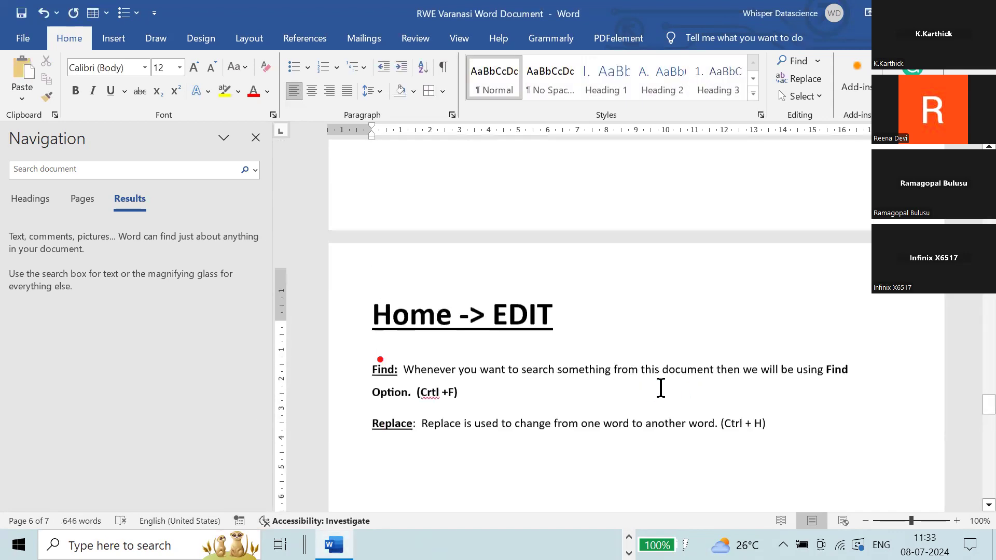
left_click(550, 341)
type("ING")
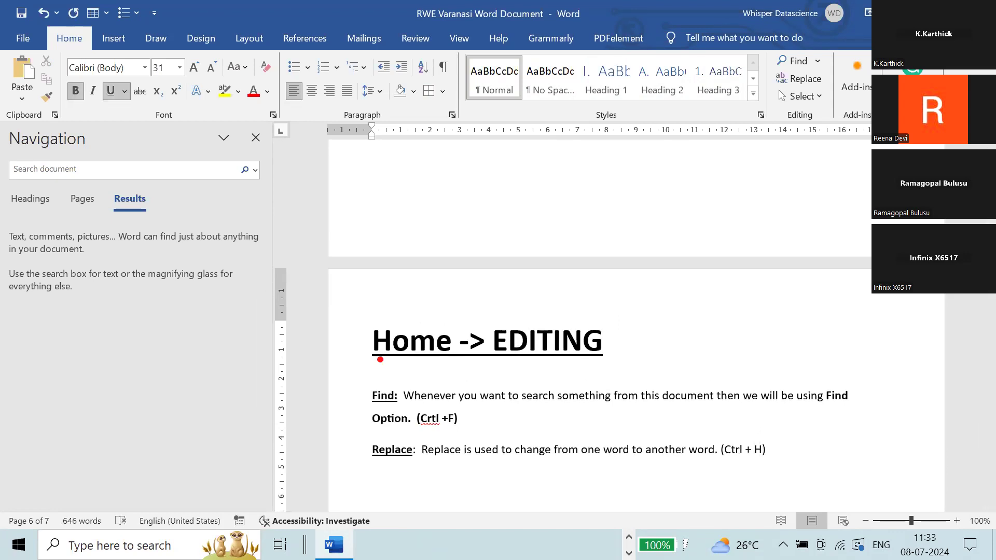
key("shift+Left")
key("Left")
key("Left")
key("Left")
key("shift+Right")
key("shift+Right")
key("shift+Right")
key("shift+Right")
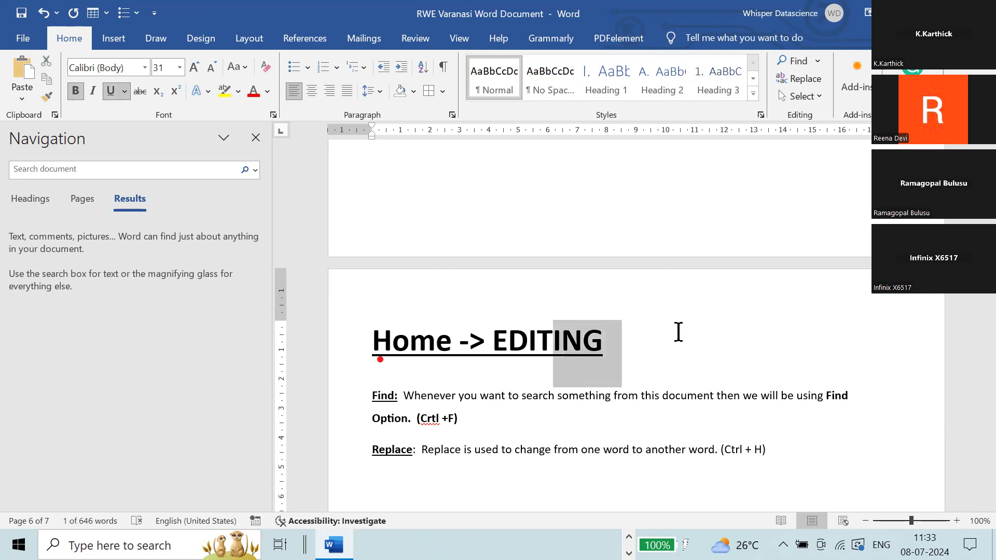
key("BackSpace")
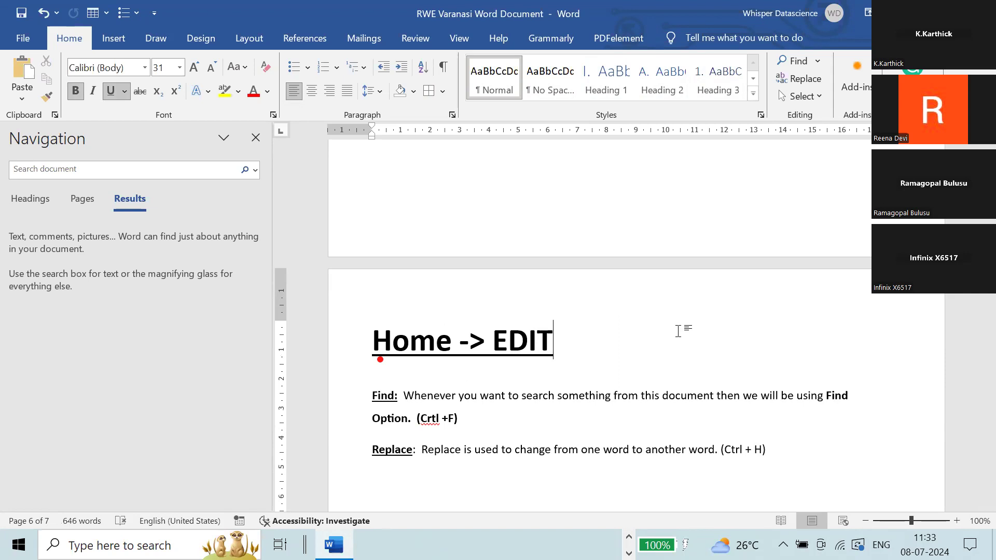
Set the search text in Find and Replace to "EDIT"
key("ctrl+h")
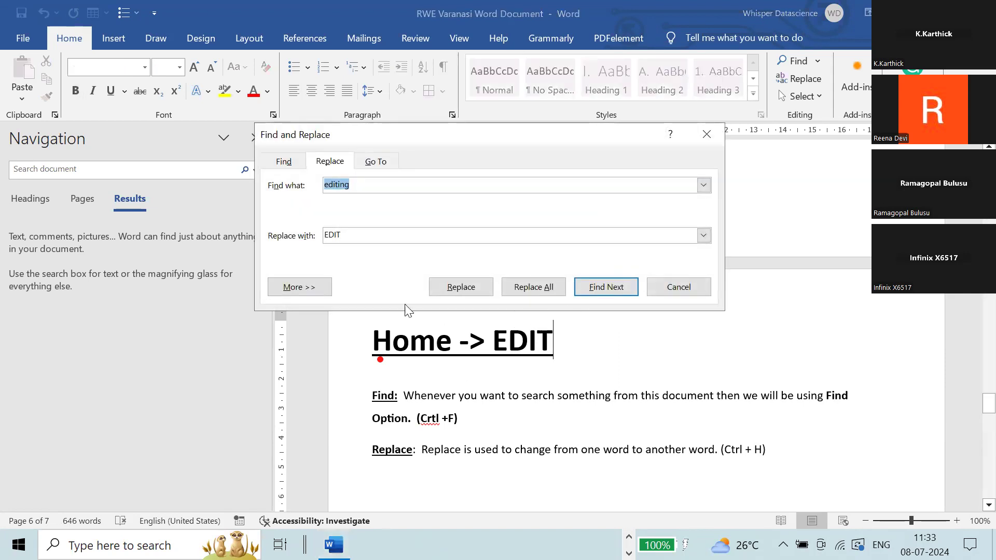
double_click(330, 235)
left_click_drag(243, 247, 291, 191)
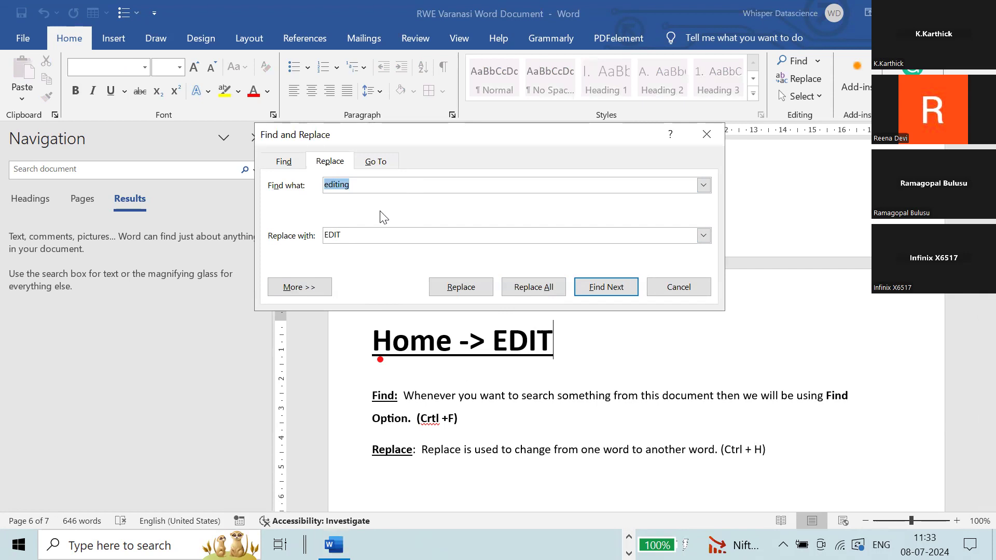
key("Caps_Lock")
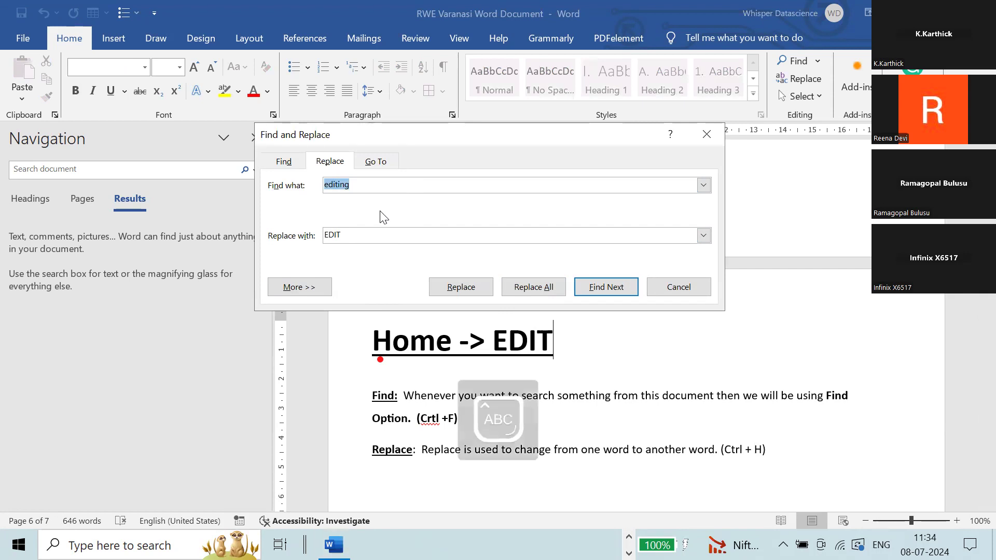
type("EDIT")
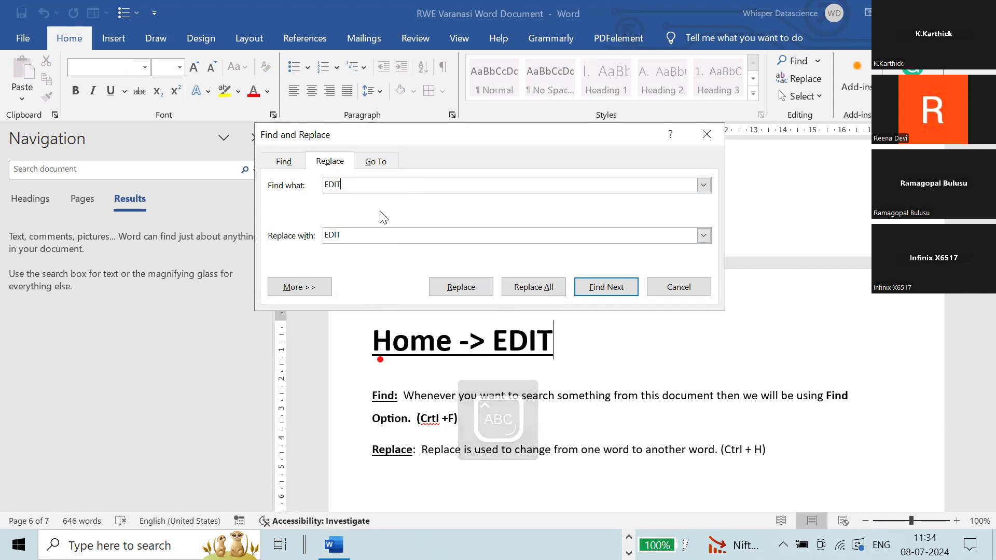
Set the replacement text in Find and Replace to "EDITING" in capitals
key("BackSpace")
key("BackSpace")
key("BackSpace")
key("BackSpace")
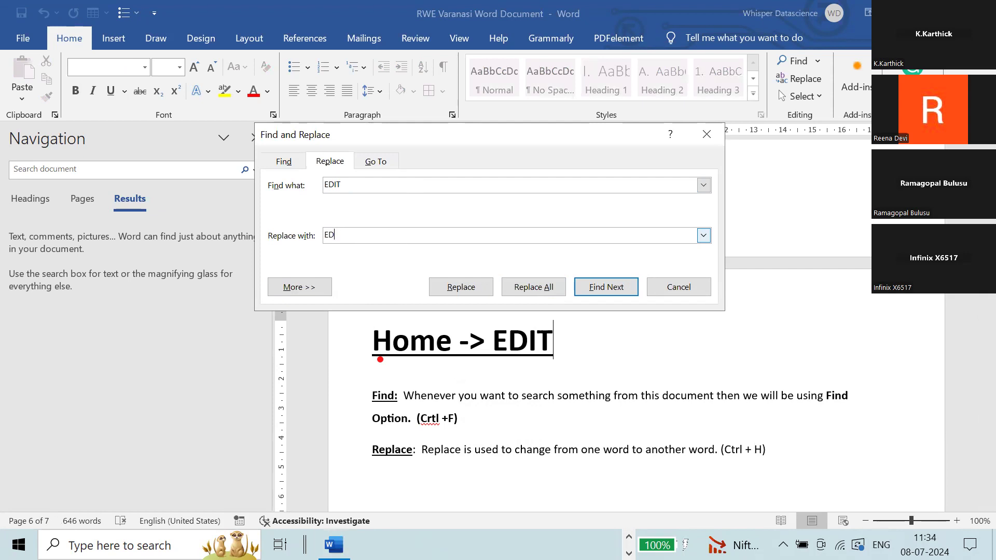
key("Caps_Lock")
type("editing")
key("BackSpace")
key("BackSpace")
key("BackSpace")
key("BackSpace")
key("BackSpace")
key("BackSpace")
key("Caps_Lock")
type("EDITING")
Replace "EDIT" with "EDITING" in the "Home ->" heading and close Find and Replace
left_click(470, 288)
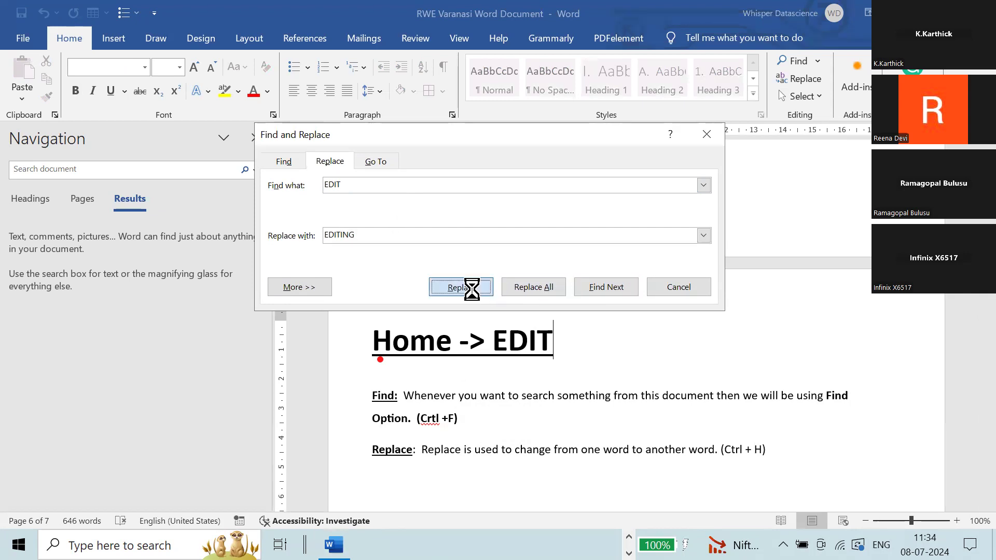
left_click(472, 288)
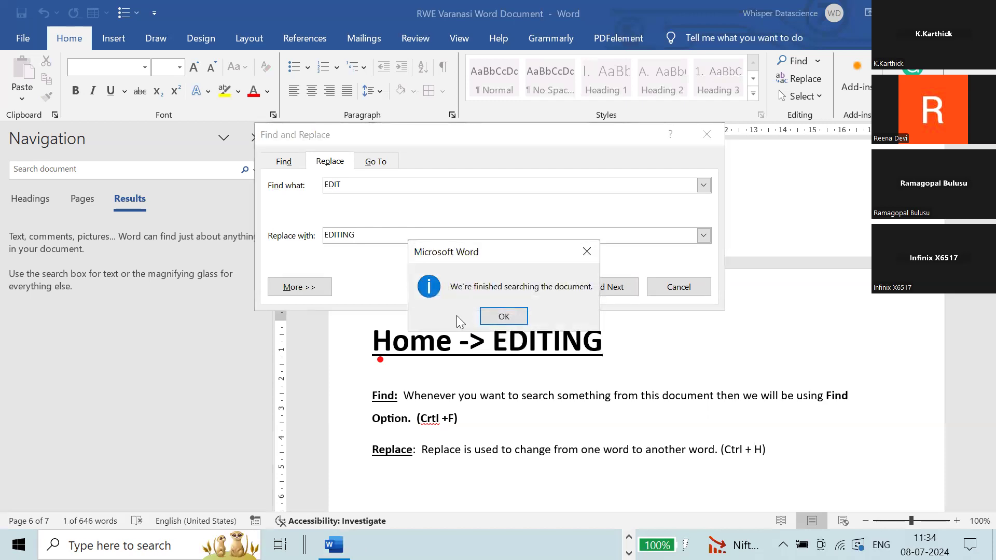
left_click(519, 318)
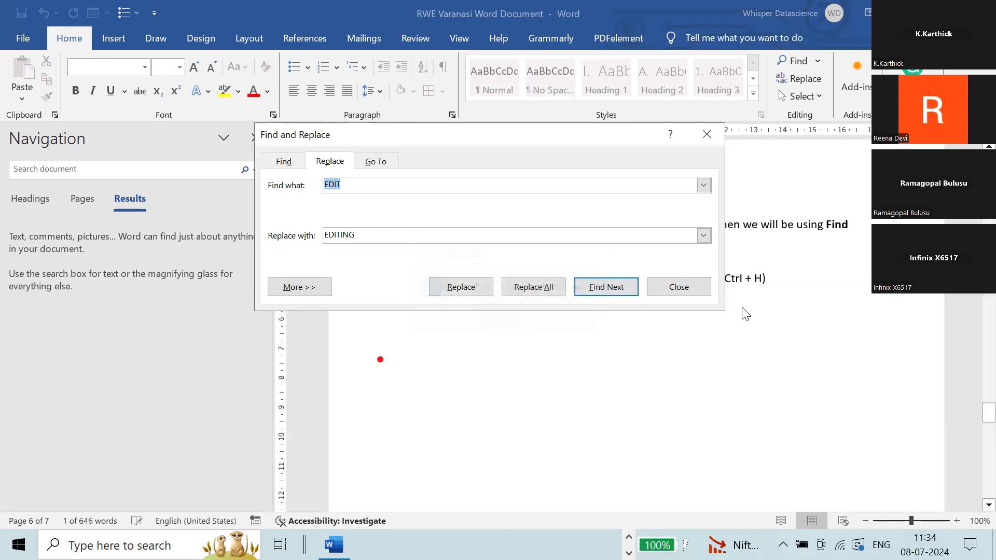
left_click(696, 289)
scroll(639, 283, "up", 3)
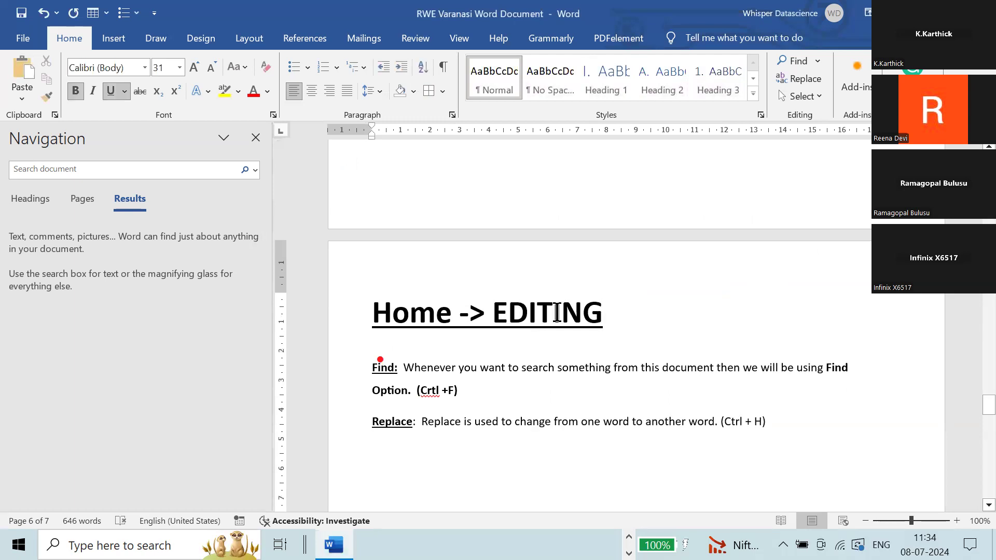
left_click_drag(494, 311, 605, 308)
left_click(559, 333)
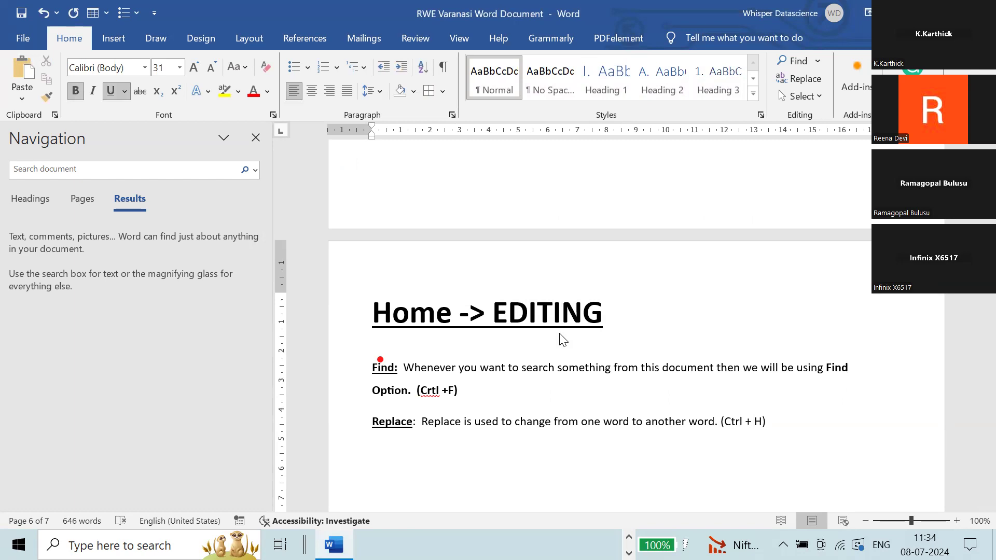
Reopen Find and Replace and set the search text to "PARGRAPH"
key("ctrl+h")
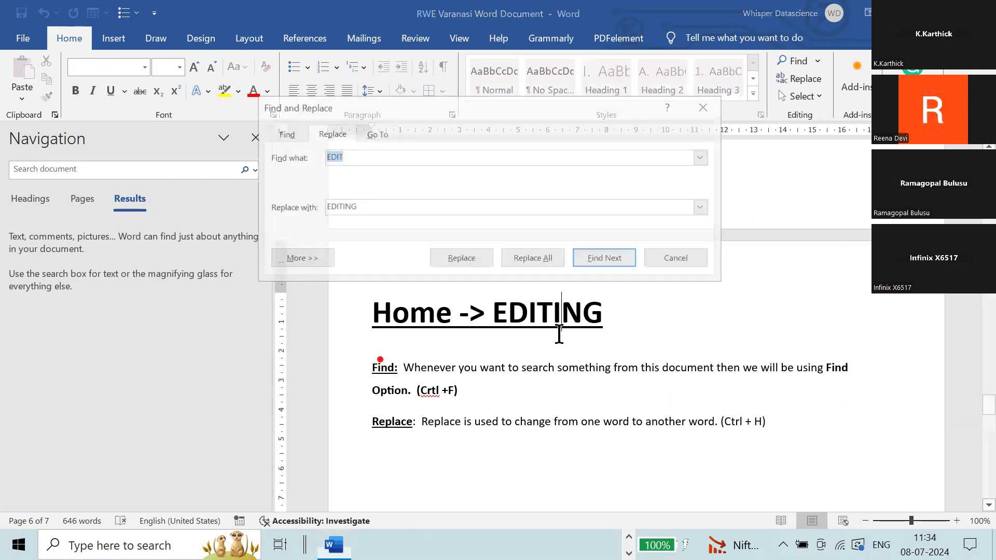
left_click(363, 158)
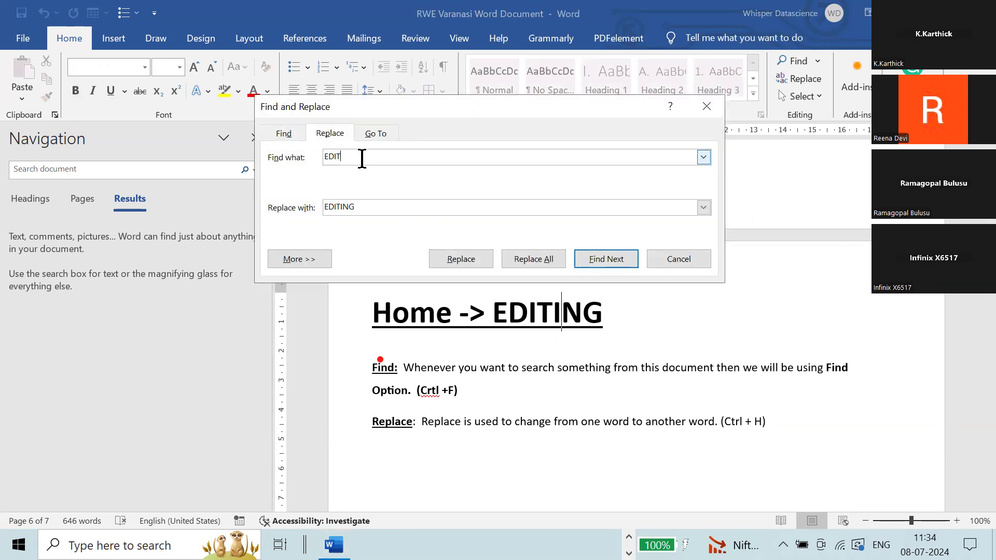
left_click(369, 206)
left_click_drag(352, 156, 307, 160)
type("PAR")
type("GRAP")
type("D")
type("H")
Try to replace "PARGRAPH" with the lowercase word "paragraph" and close Find and Replace
double_click(318, 207)
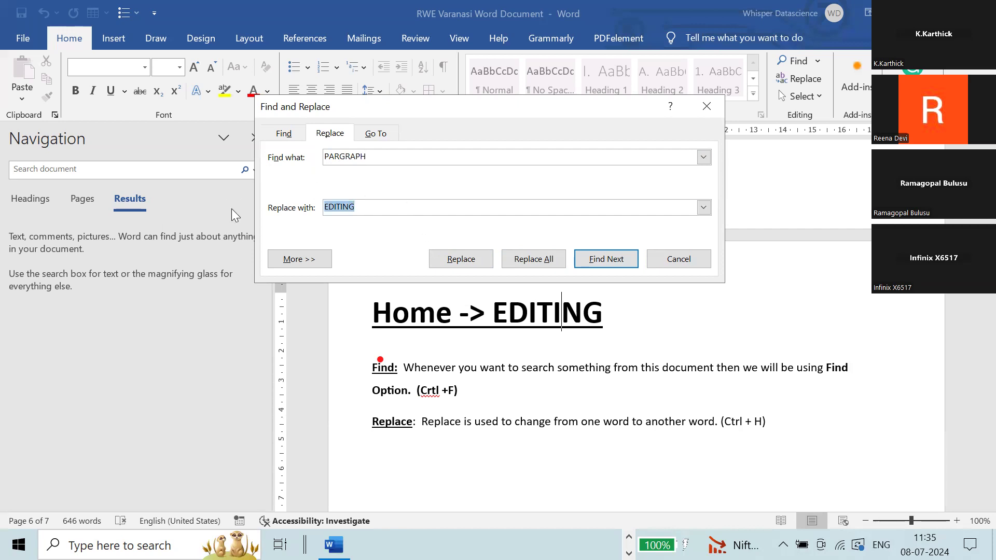
type("PAR")
key("BackSpace")
key("BackSpace")
key("BackSpace")
key("Caps_Lock")
type("paragraph")
left_click(478, 257)
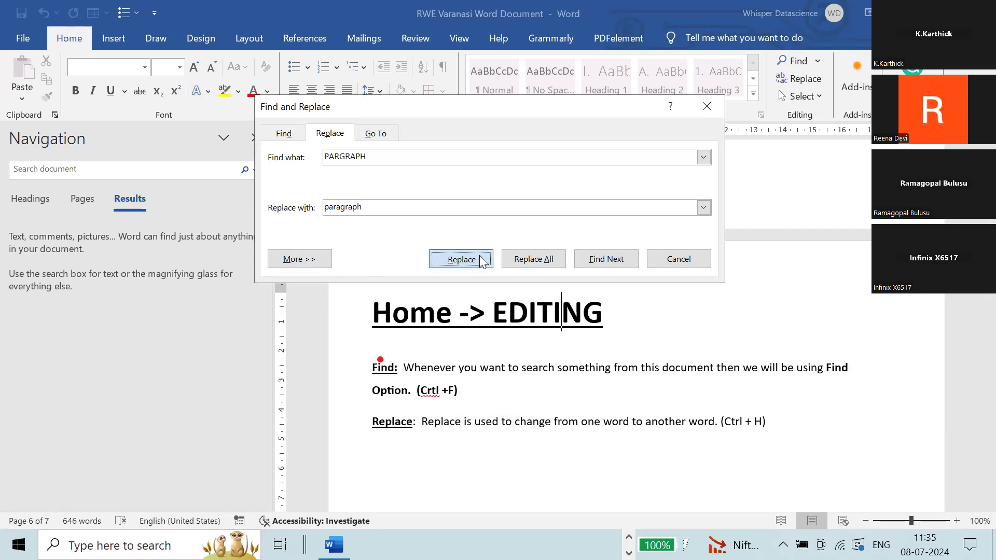
left_click(518, 320)
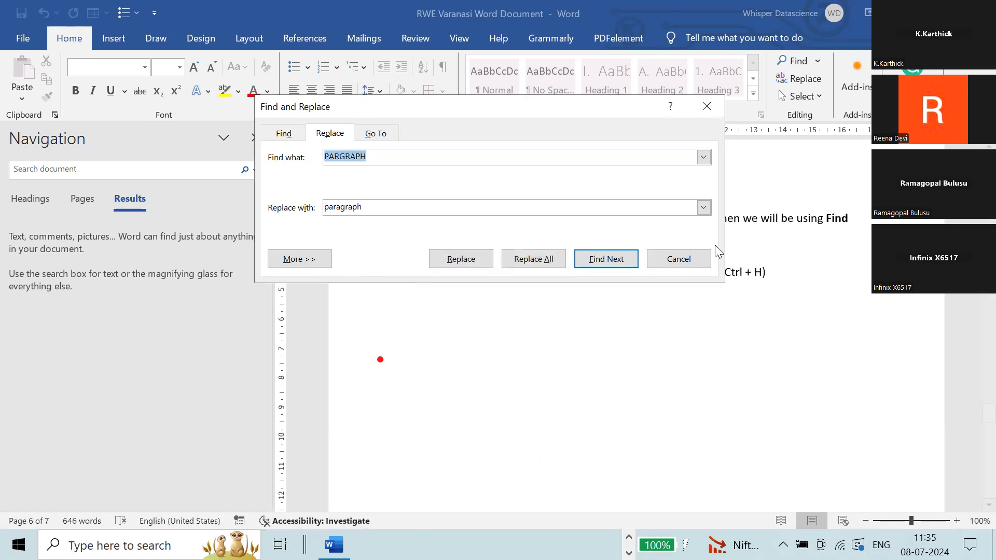
left_click(694, 258)
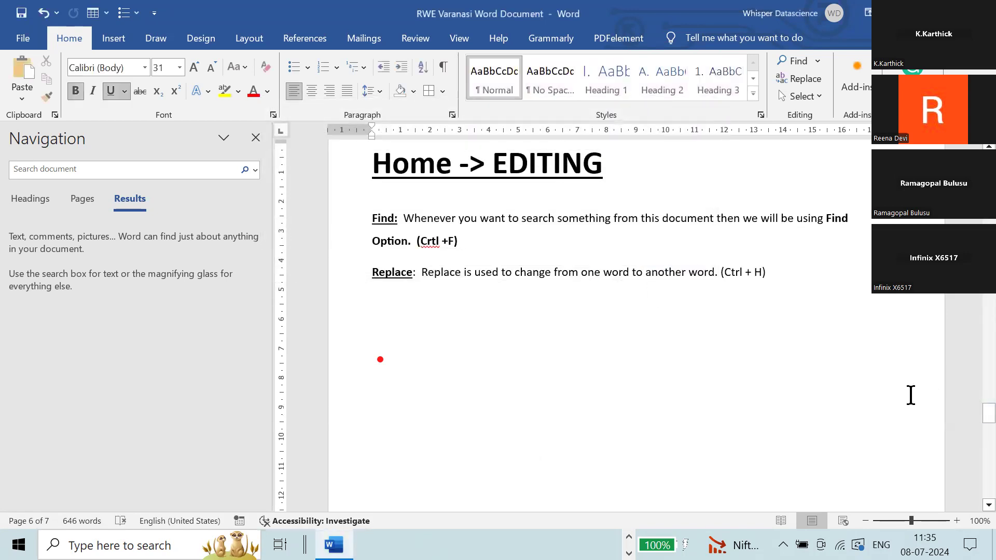
Select the "Paragraph" heading in the July 08, 2024 notes and check the Find and Replace entries against it
scroll(830, 379, "up", 5)
scroll(821, 372, "up", 5)
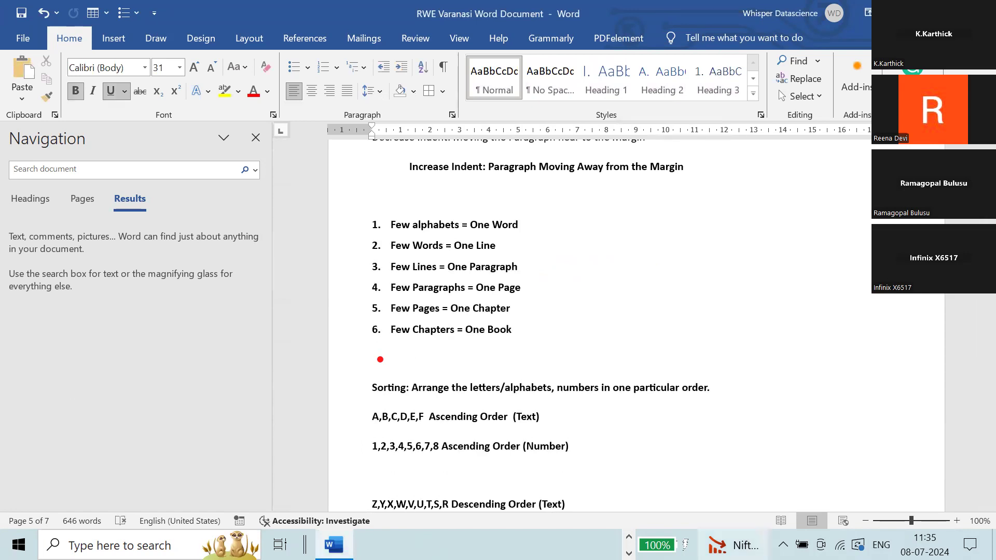
mouse_move(733, 546)
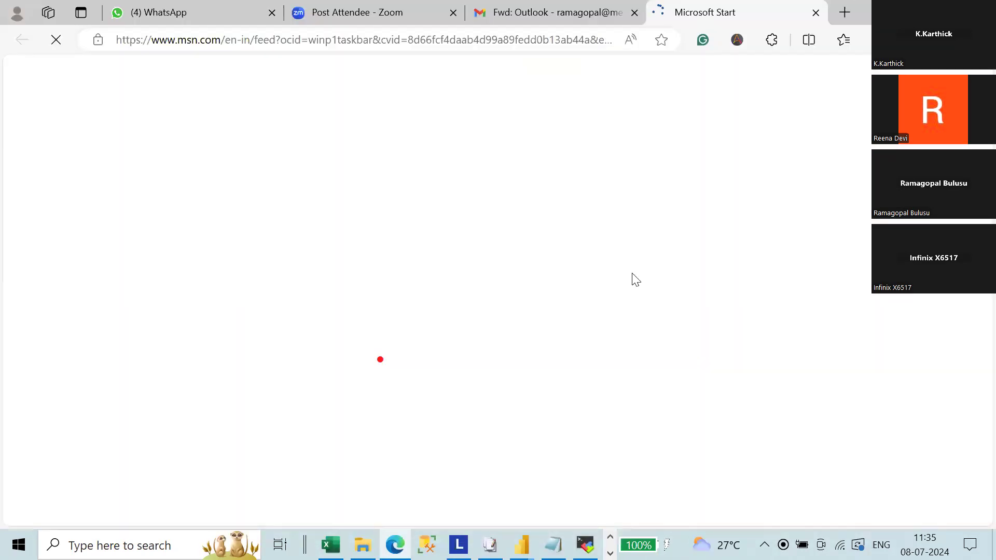
key("alt+Tab")
scroll(608, 295, "up", 3)
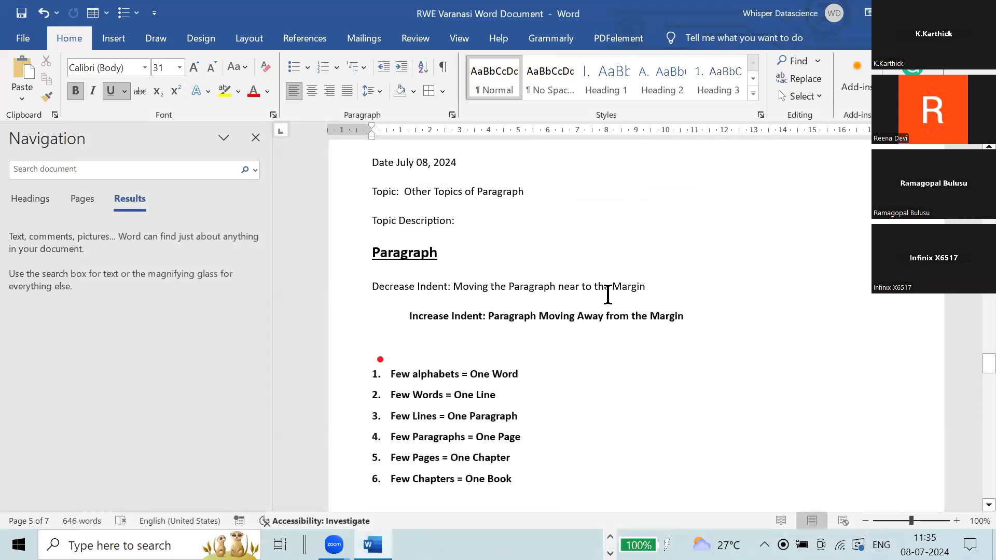
left_click_drag(372, 252, 439, 252)
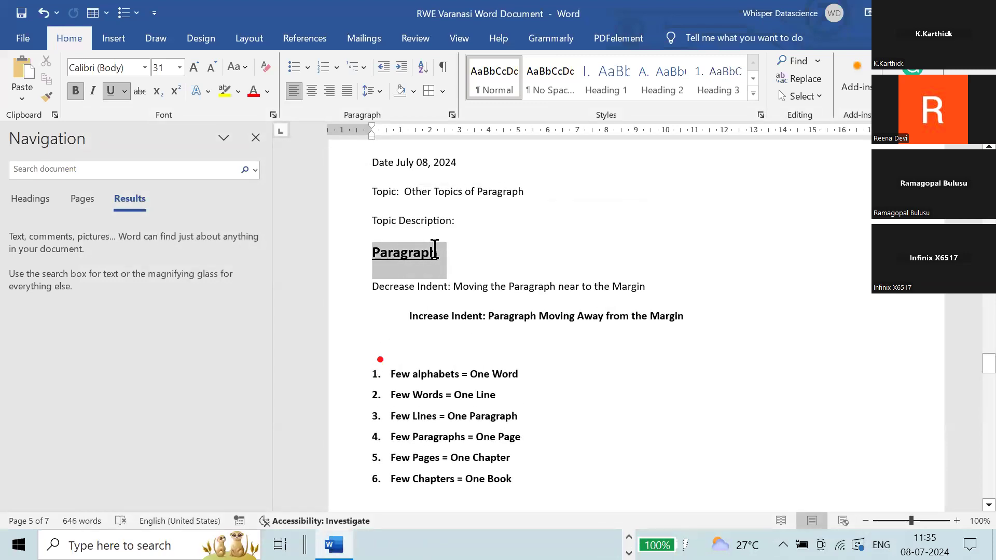
left_click(519, 316)
left_click_drag(372, 251, 446, 252)
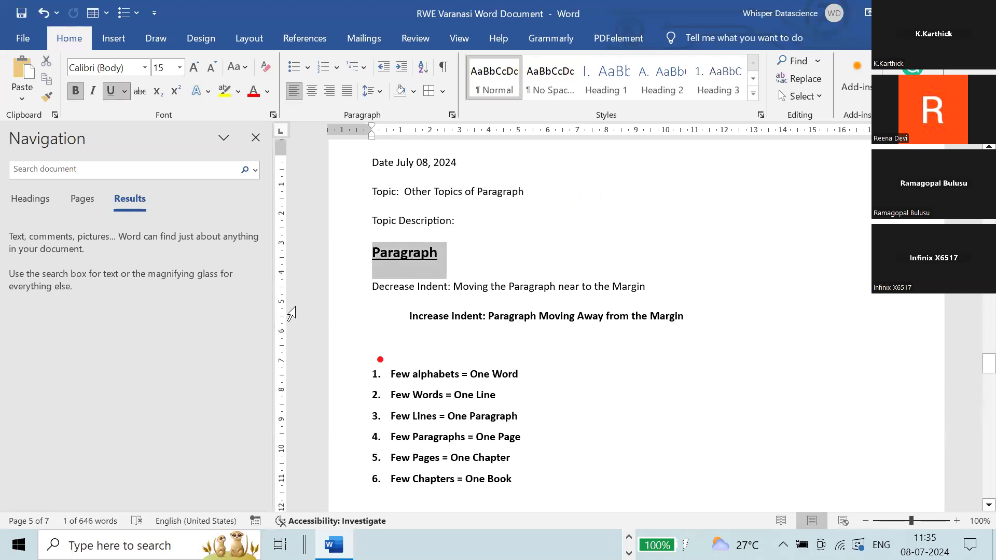
key("ctrl+h")
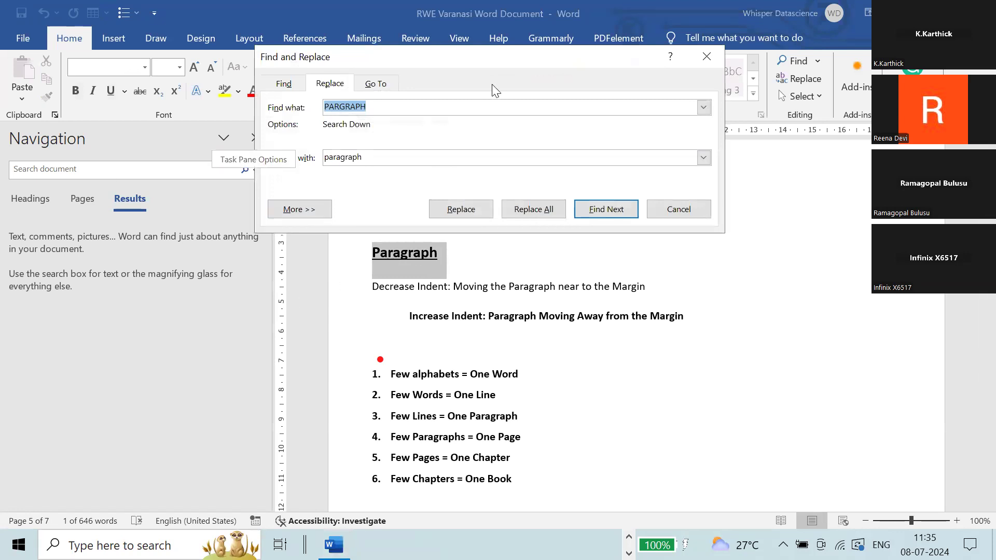
left_click(386, 156)
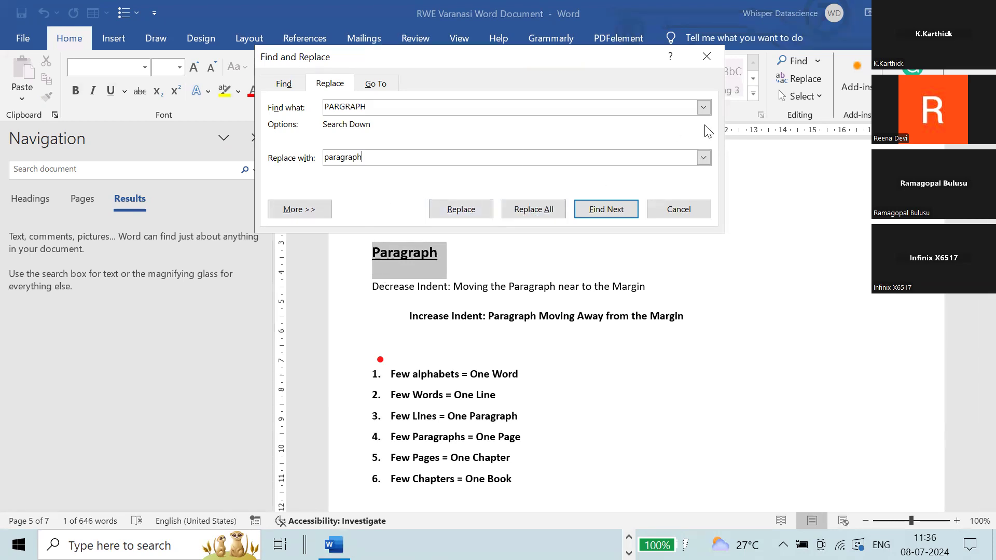
left_click(669, 209)
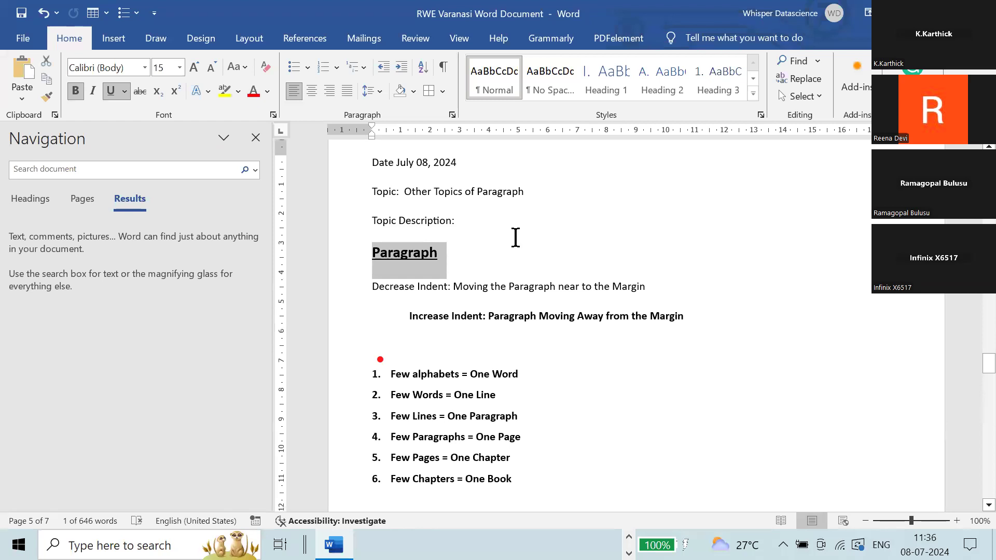
Draw a looping freehand scribble with the black pen and a wavy yellow highlighter stroke on the blank part of page 6
scroll(516, 237, "down", 15)
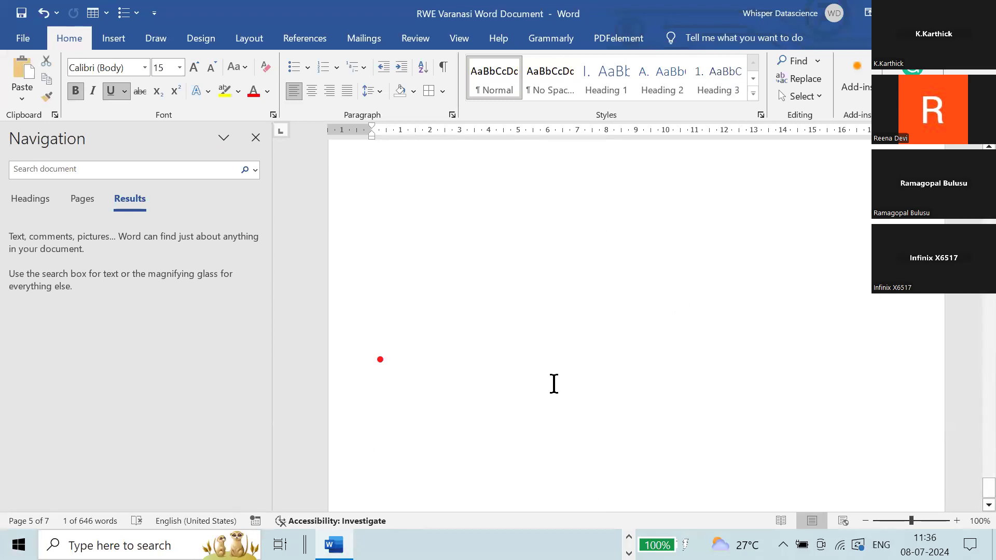
scroll(553, 382, "up", 6)
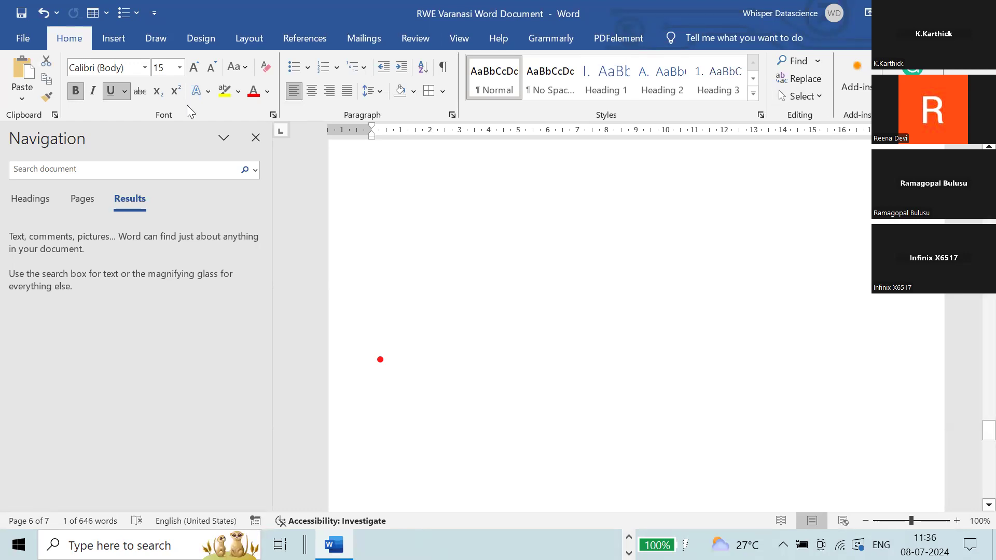
left_click(108, 42)
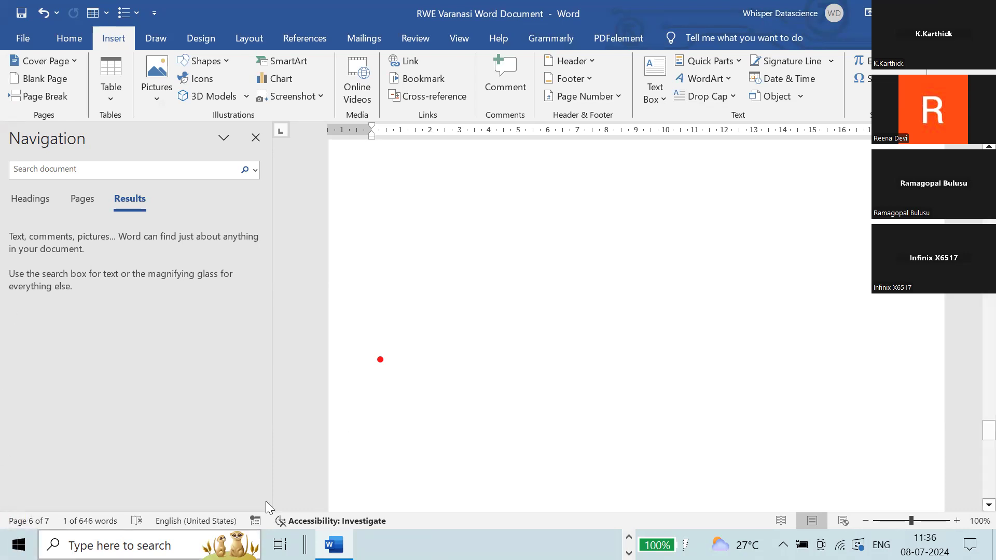
left_click(158, 40)
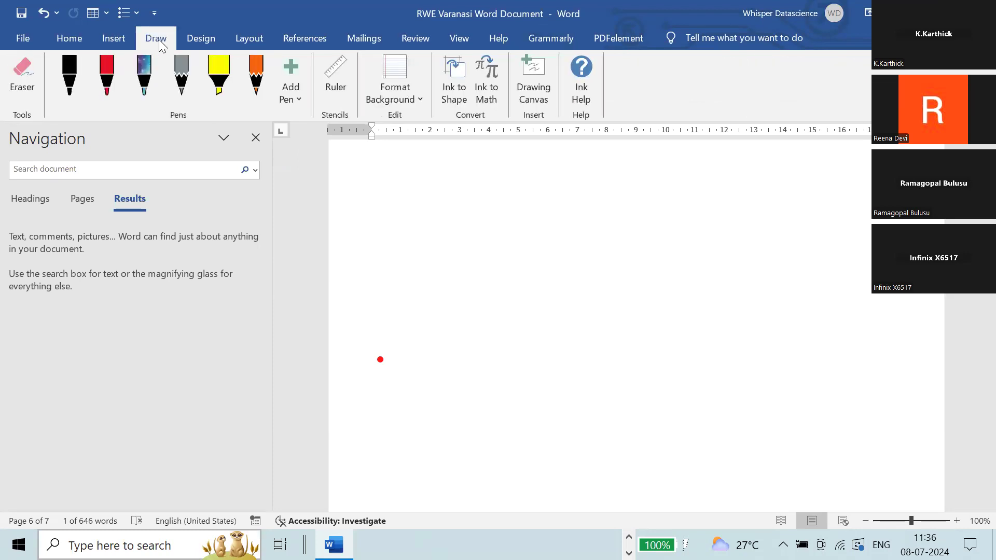
left_click(69, 78)
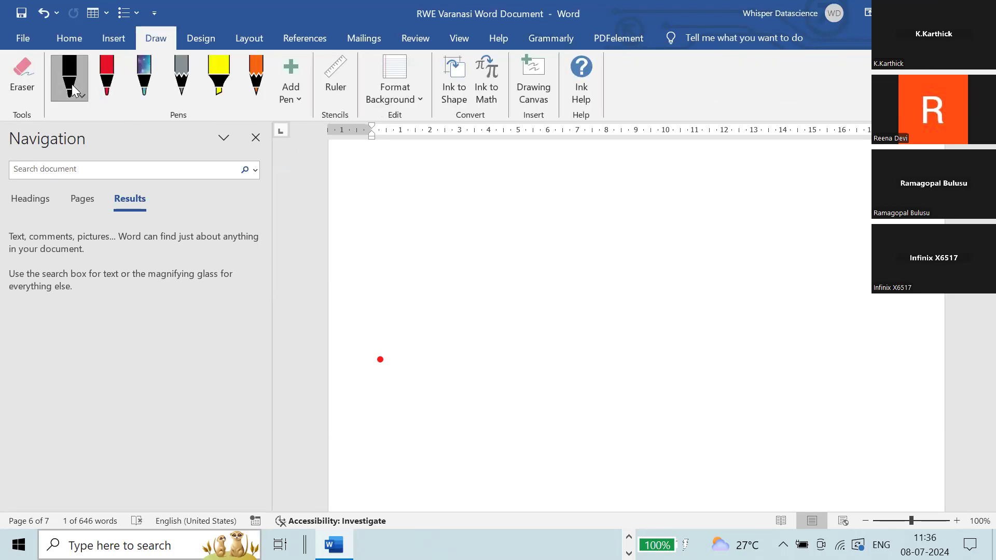
mouse_move(395, 232)
left_mouse_down()
mouse_move(547, 218)
mouse_move(693, 239)
mouse_move(554, 306)
mouse_move(674, 381)
mouse_move(601, 286)
mouse_move(781, 306)
mouse_move(833, 343)
mouse_move(529, 271)
mouse_move(775, 280)
left_mouse_up()
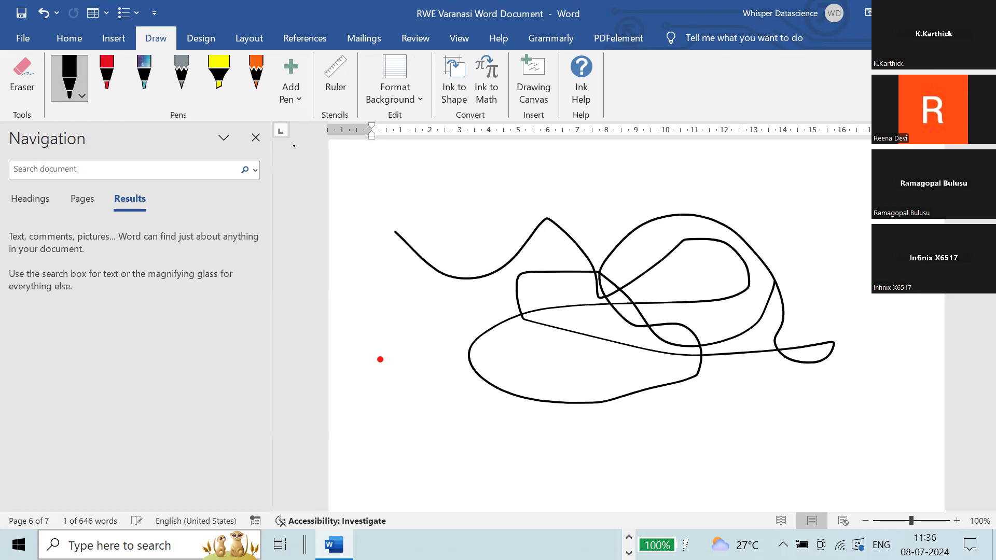
left_click(219, 78)
left_click_drag(476, 467, 818, 414)
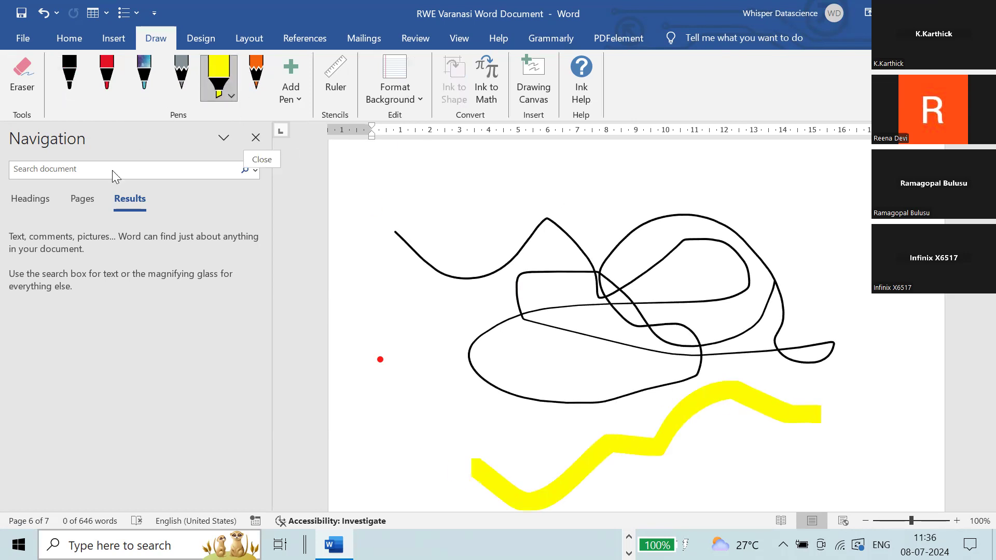
Erase the black scribble and the yellow highlighter stroke from page 6
left_click(16, 92)
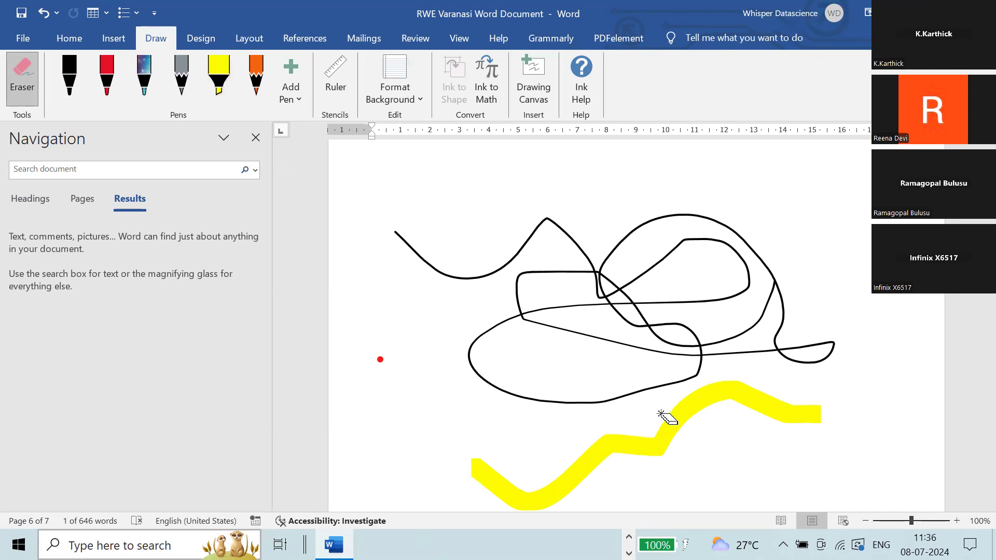
left_click(663, 417)
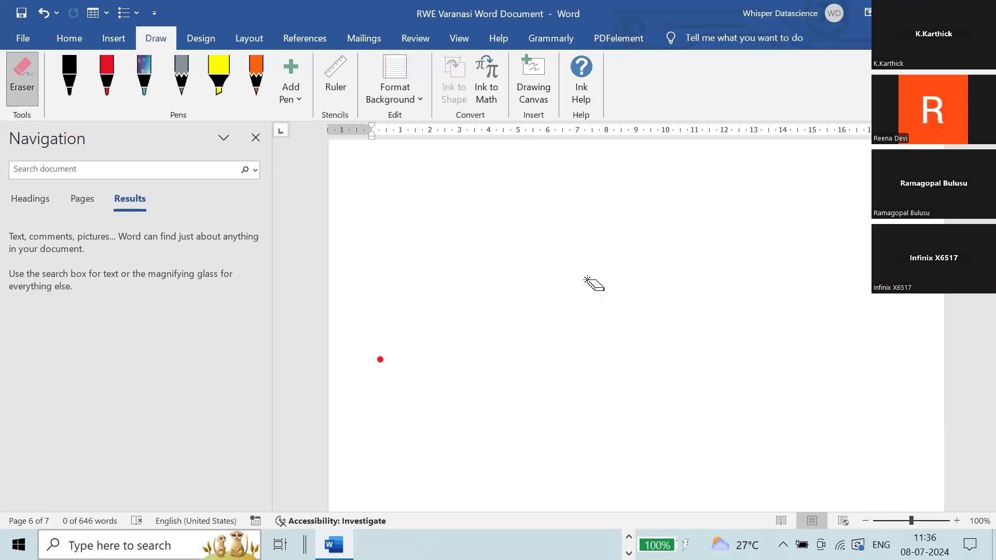
left_click(15, 90)
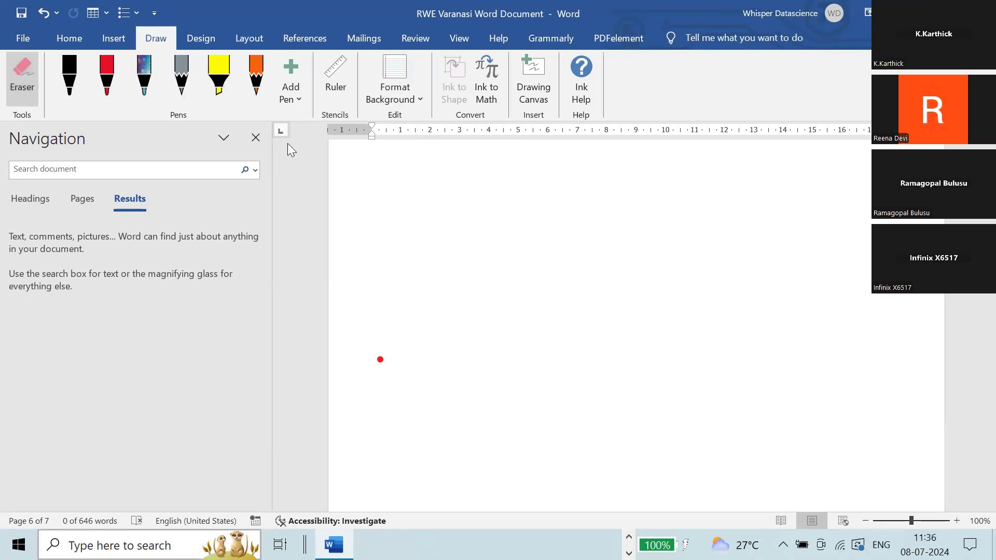
Add the text "Draw" at the start of the blank page 7
scroll(536, 273, "up", 3)
scroll(534, 277, "down", 8)
left_click(448, 274)
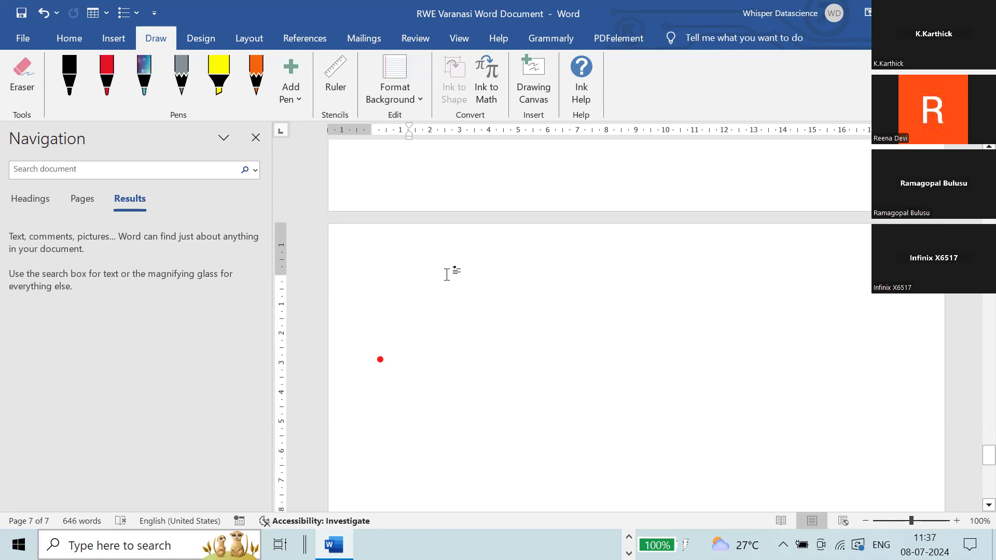
type("Drw")
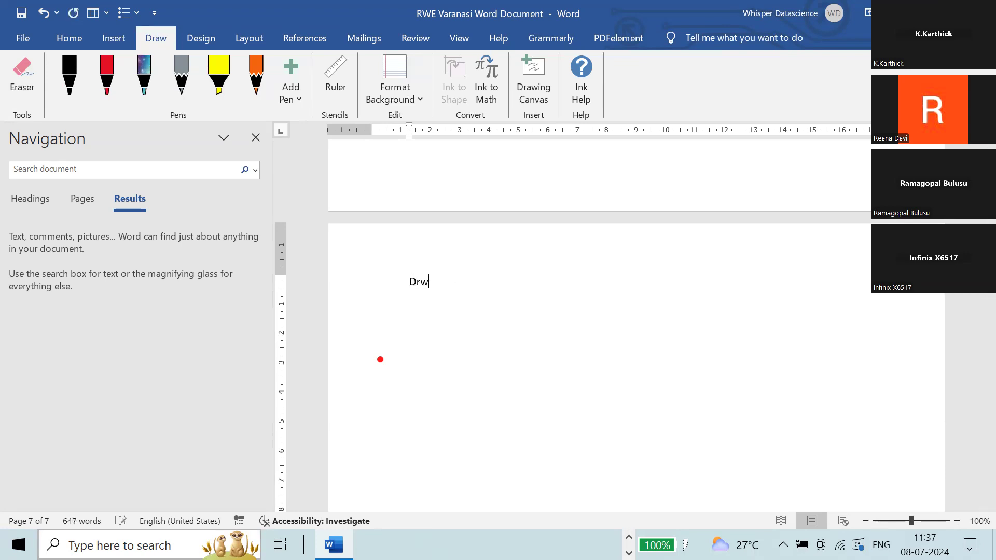
key("BackSpace")
type("aw")
scroll(448, 276, "up", 1)
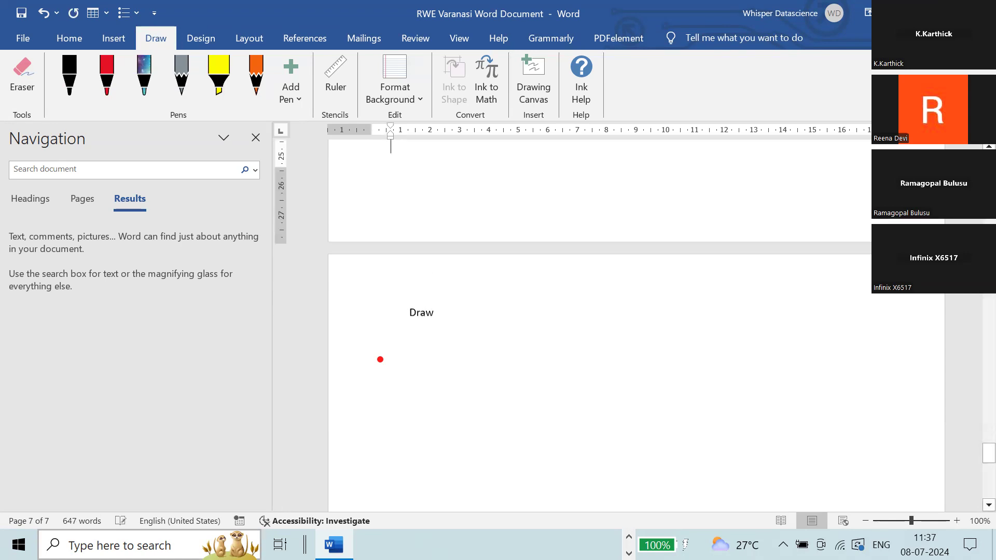
Enlarge the bulleted heading "Draw" to a much larger font size and underline it
key("shift+Left")
key("shift+Left")
key("shift+Left")
key("shift+Left")
key("shift+Left")
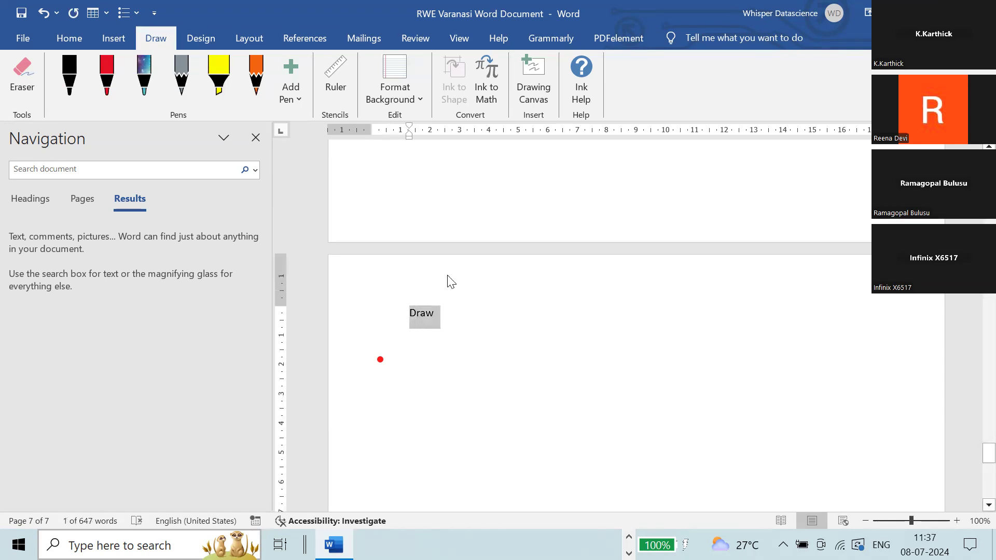
key("ctrl+shift+period")
key("ctrl+shift+period")
key("ctrl+shift+period")
key("ctrl+shift+period")
key("ctrl+shift+period")
key("ctrl+shift+period")
key("ctrl+shift+period")
key("ctrl+shift+period")
key("ctrl+shift+period")
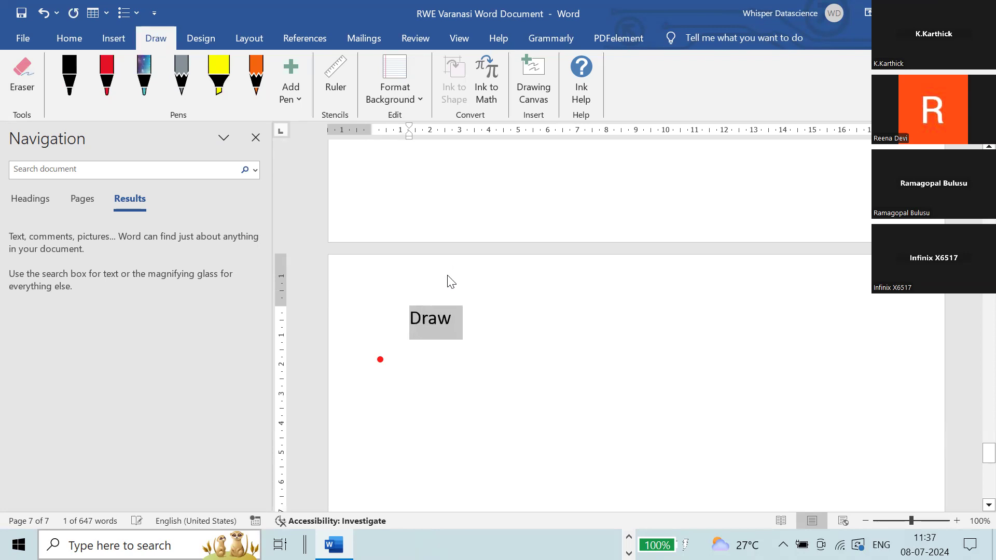
key("ctrl+shift+period")
key("ctrl+shift+period")
key("ctrl+shift+period")
key("ctrl+shift+period")
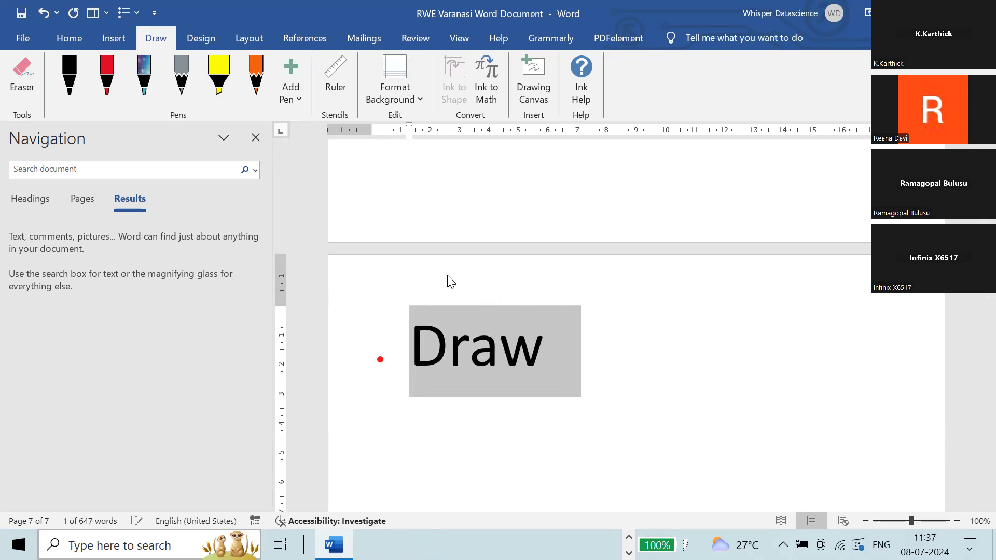
key("ctrl+u")
key("Down")
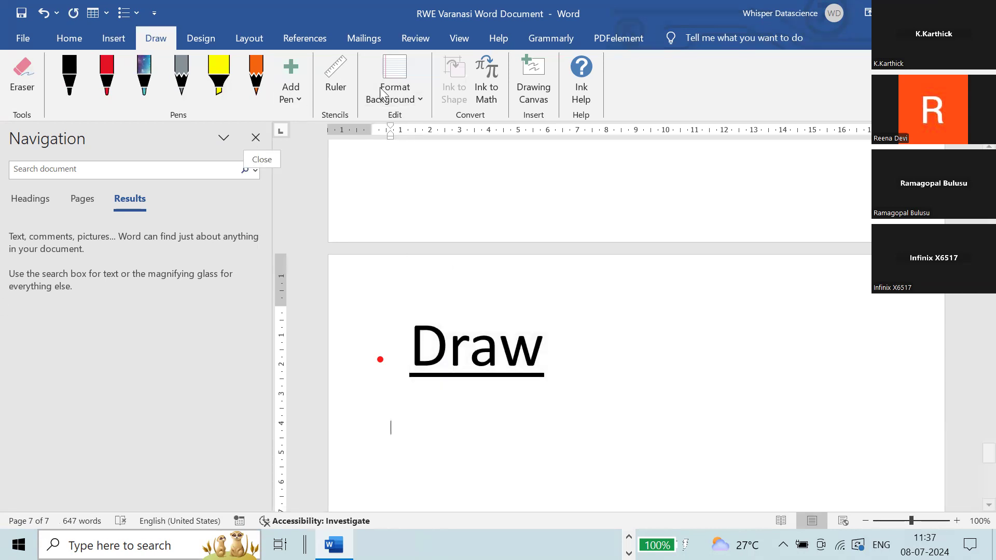
Draw a trial stroke with the red pen below the "Draw" heading, and undo it
left_click(290, 98)
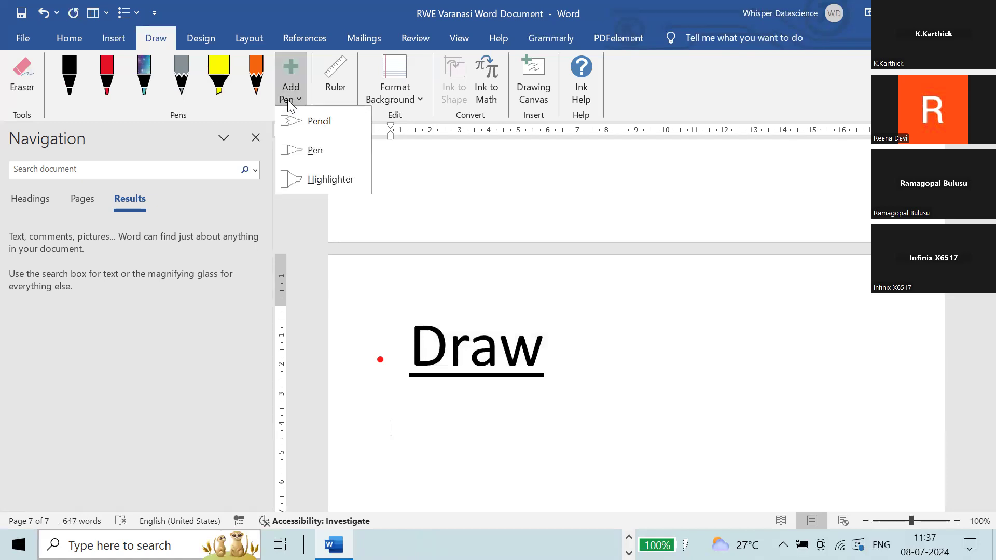
left_click(109, 79)
left_click_drag(388, 412, 664, 442)
key("ctrl+z")
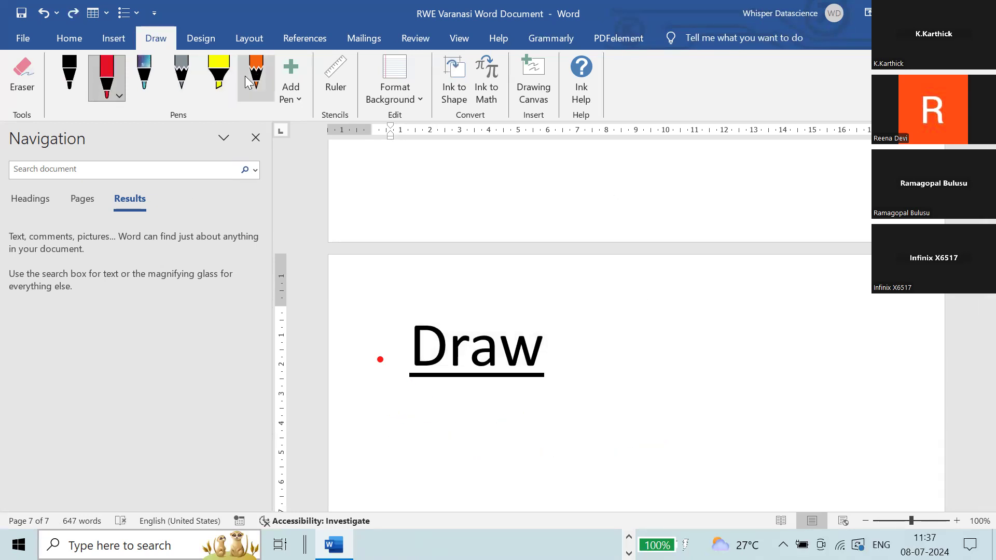
Draw a trial stroke with the yellow highlighter below the heading, undo it, and try out the Eraser
left_click(217, 73)
left_click_drag(465, 452, 697, 402)
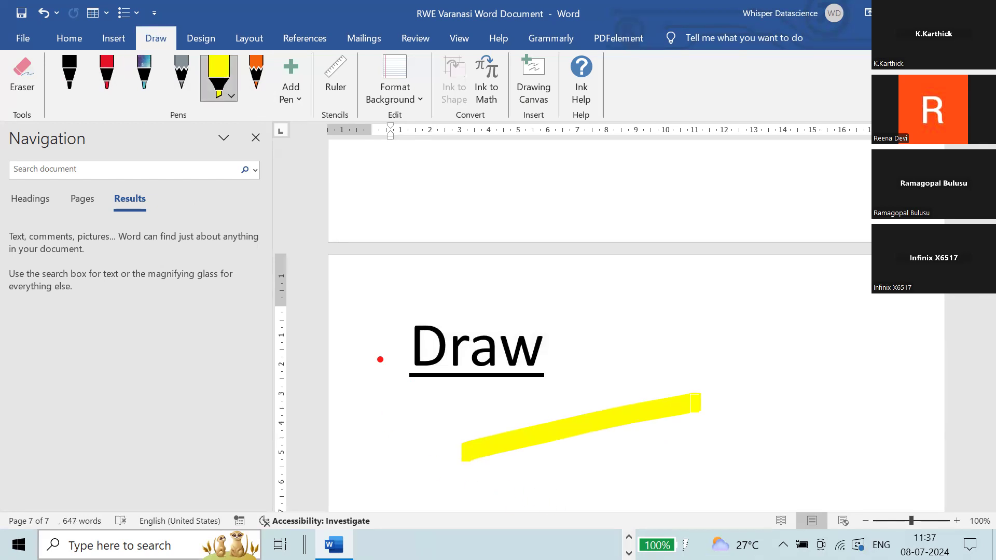
key("ctrl+z")
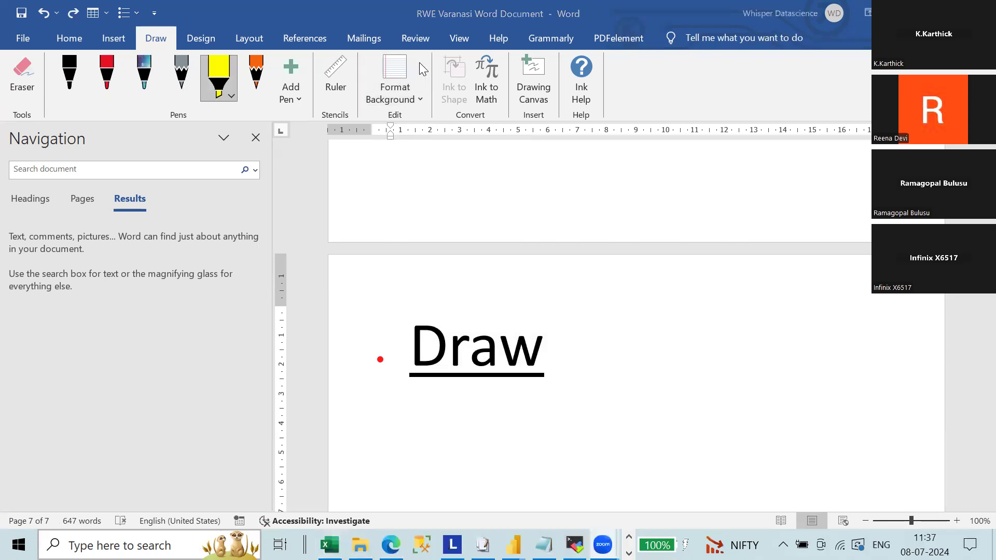
left_click(36, 89)
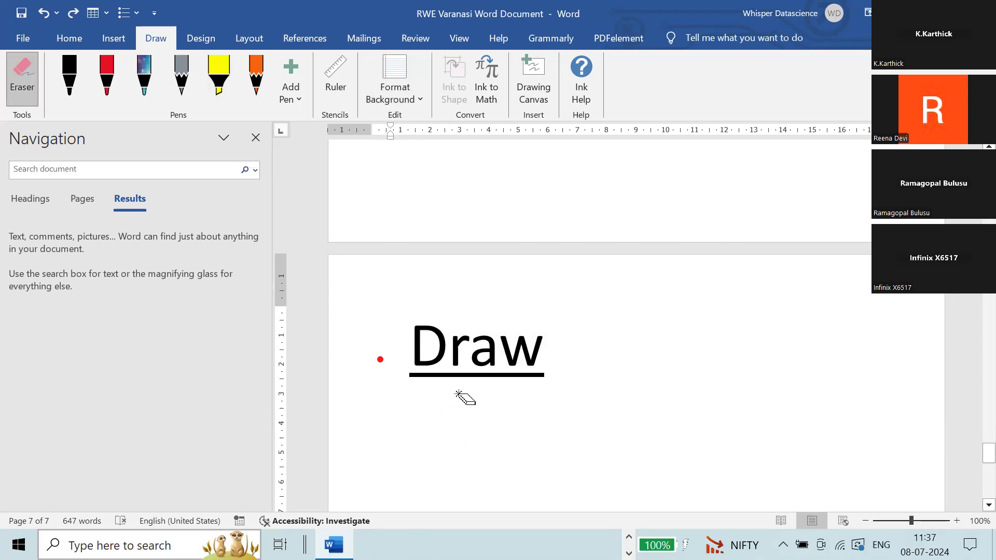
key("Escape")
Write "Pend and Erasers" below the heading and split "and Erasers" off into its own paragraph
key("Return")
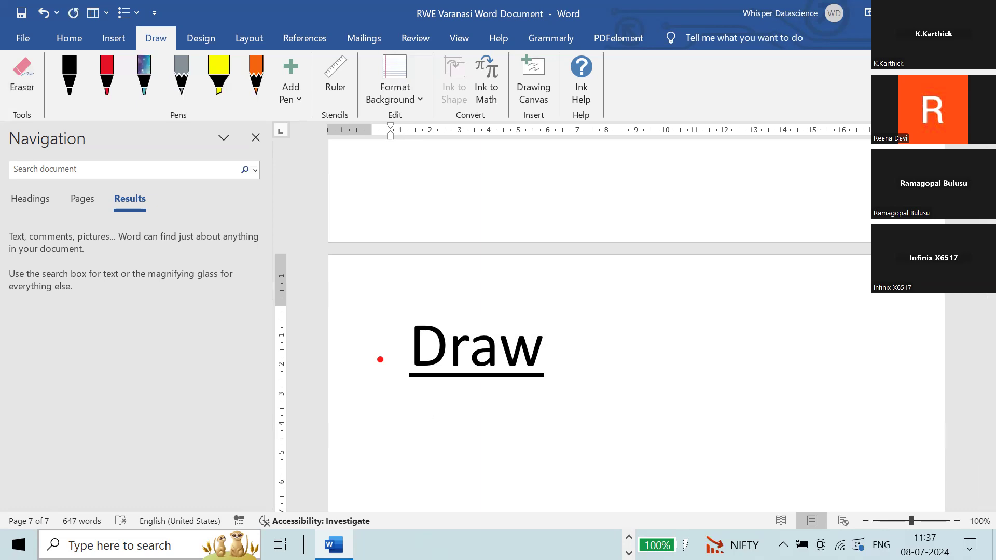
type("Pend and Erasers")
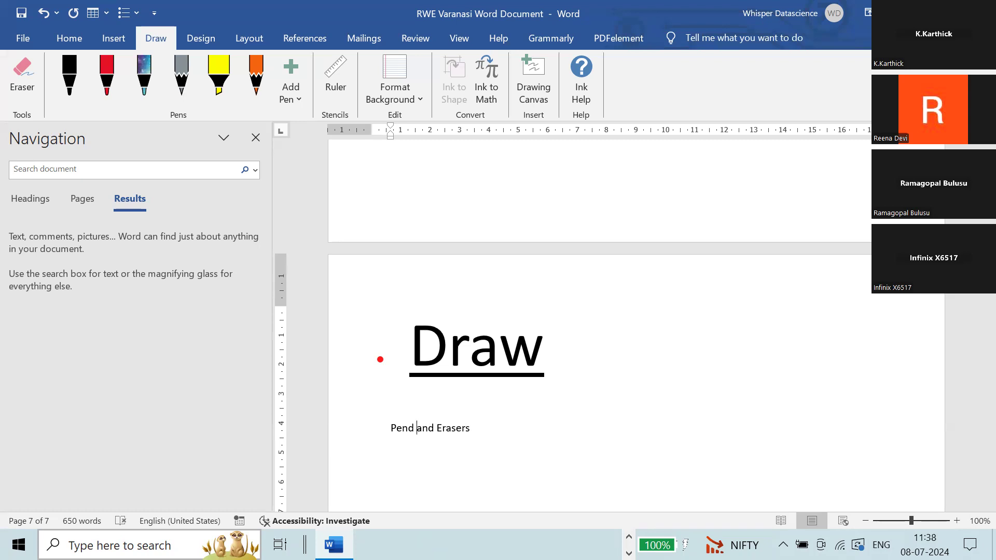
key("Return")
key("Return")
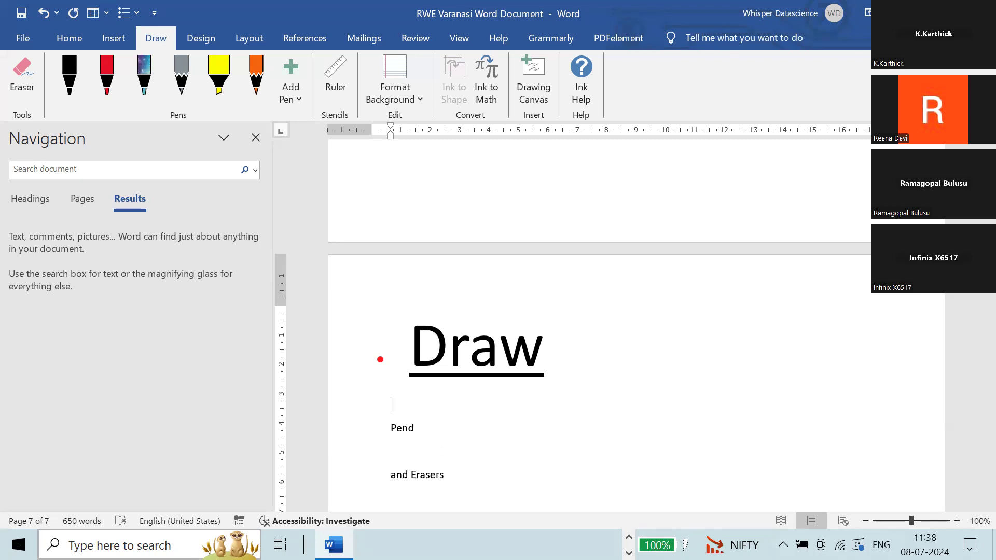
Correct "Pend" to "Pens:" and continue the line with "When ever you submit a home and I want to show where you have"
left_click(428, 414)
key("shift+Left")
type("s: When ever you subm")
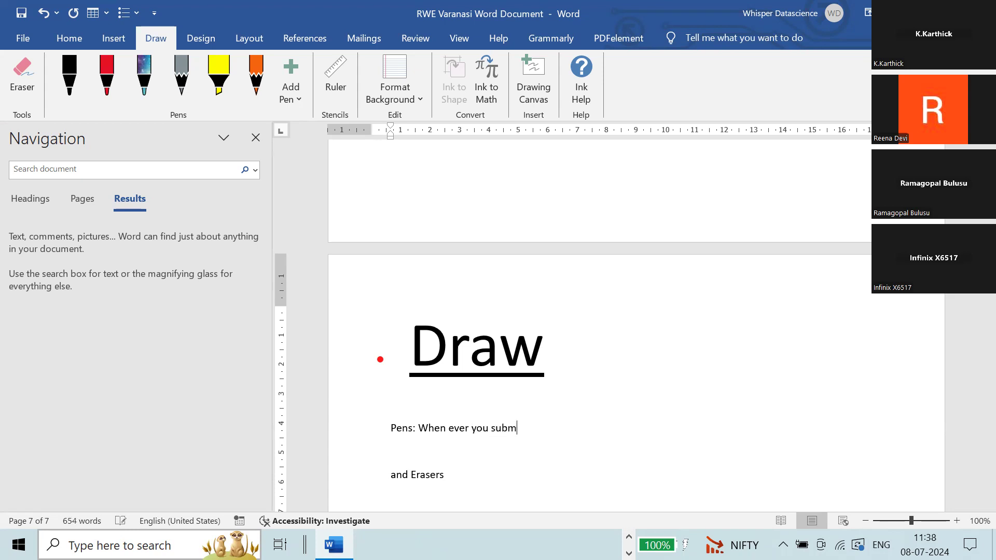
type("it a ho")
key("BackSpace")
type("me and I want to")
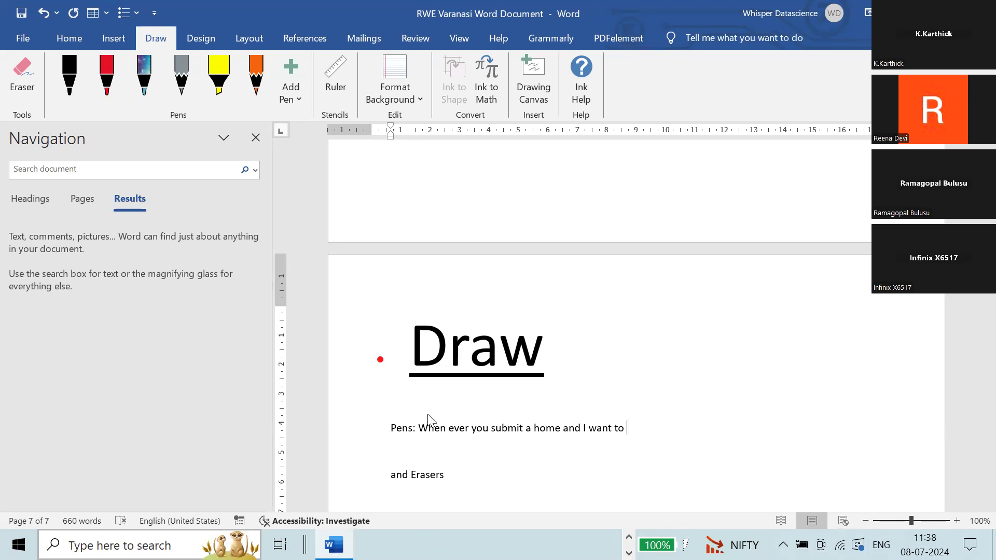
type("show the")
key("BackSpace")
key("BackSpace")
key("BackSpace")
type("where you have")
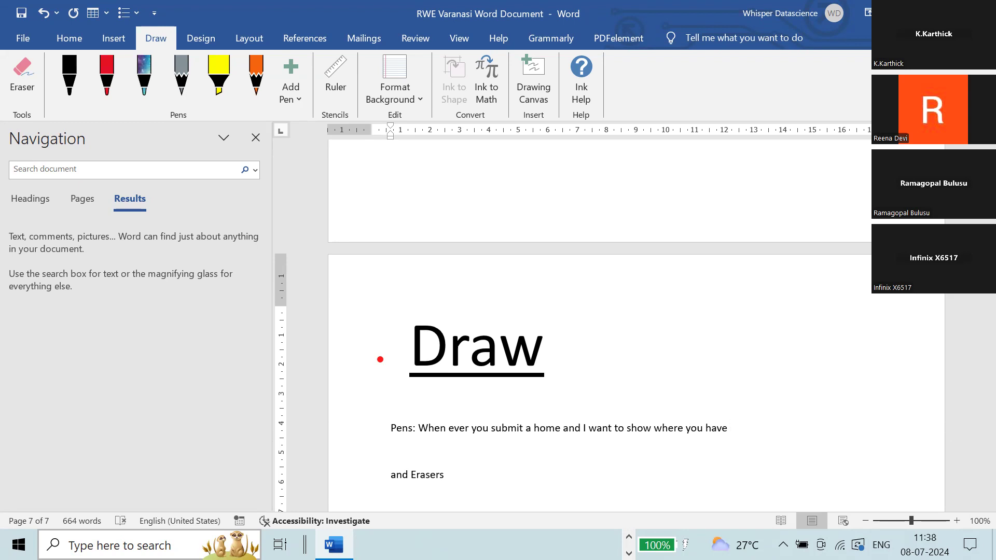
Finish the Pens sentence with "not written properly." and clear the leftover "and Erasers" text below it
type("corre")
key("BackSpace")
key("BackSpace")
key("BackSpace")
key("BackSpace")
key("BackSpace")
type("n")
key("BackSpace")
type("not ")
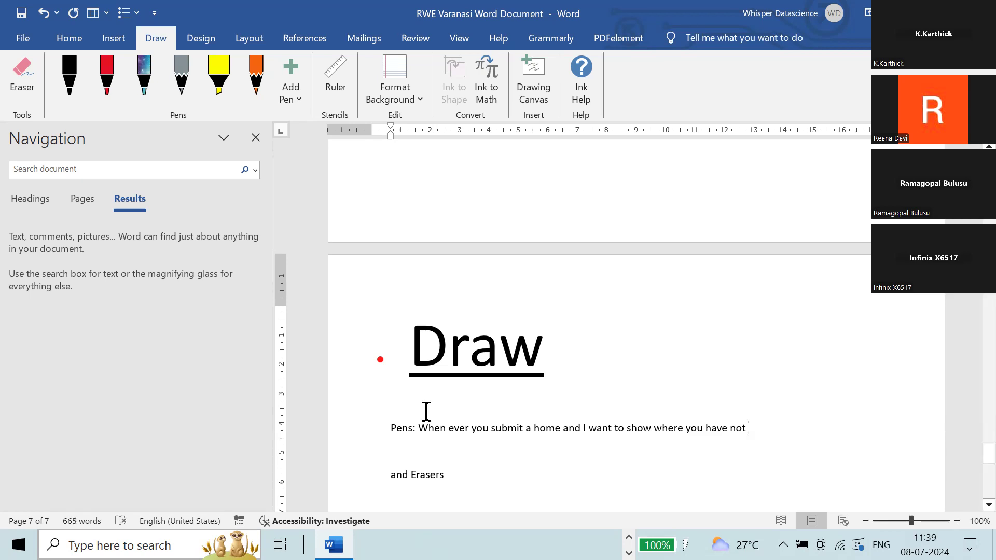
type("wri")
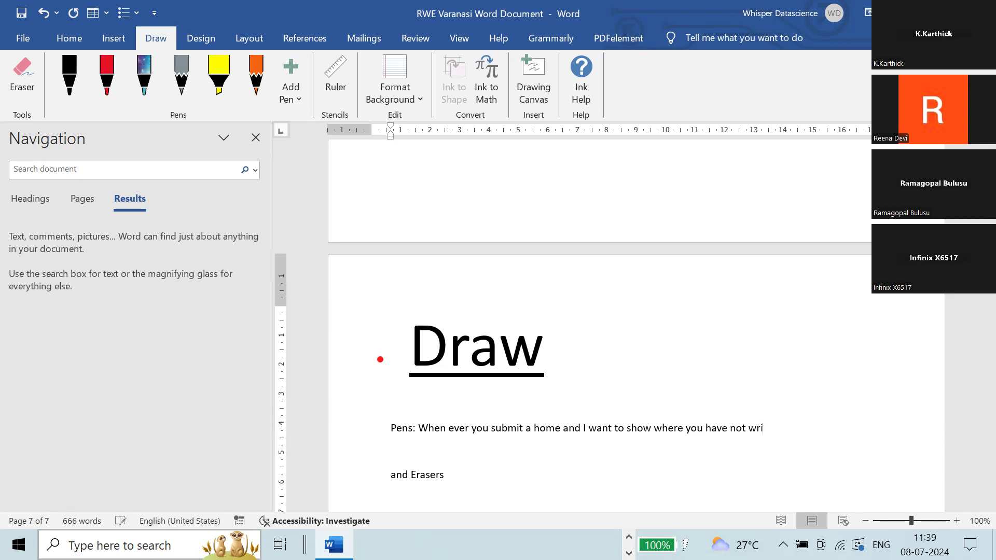
type("tten properly.")
key("Return")
key("Return")
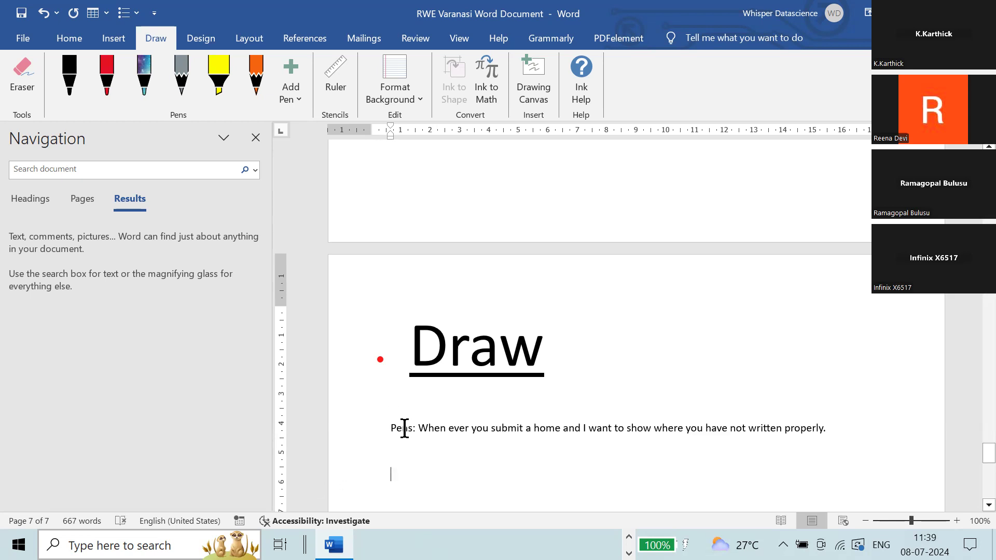
Format the label "Pens:" with a larger font size, bold and underline
key("shift+Right")
key("shift+Right")
key("shift+Right")
key("shift+Right")
key("ctrl+shift+period")
key("ctrl+shift+period")
key("ctrl+shift+period")
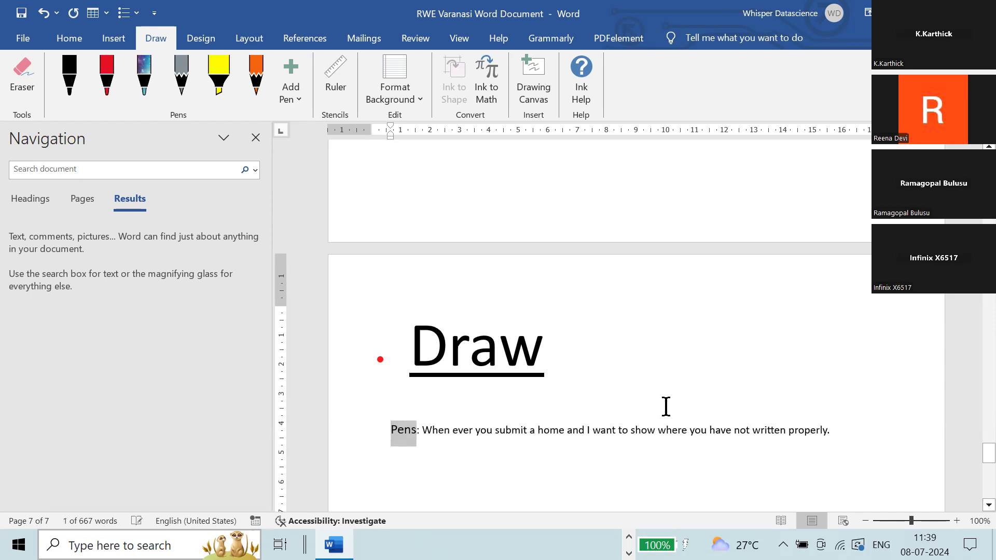
key("shift+Right")
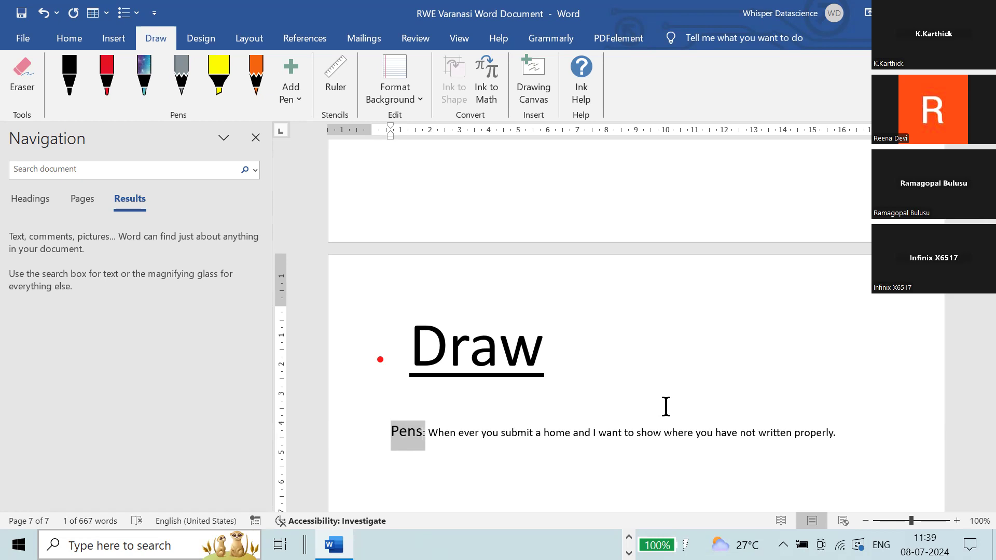
key("ctrl+b")
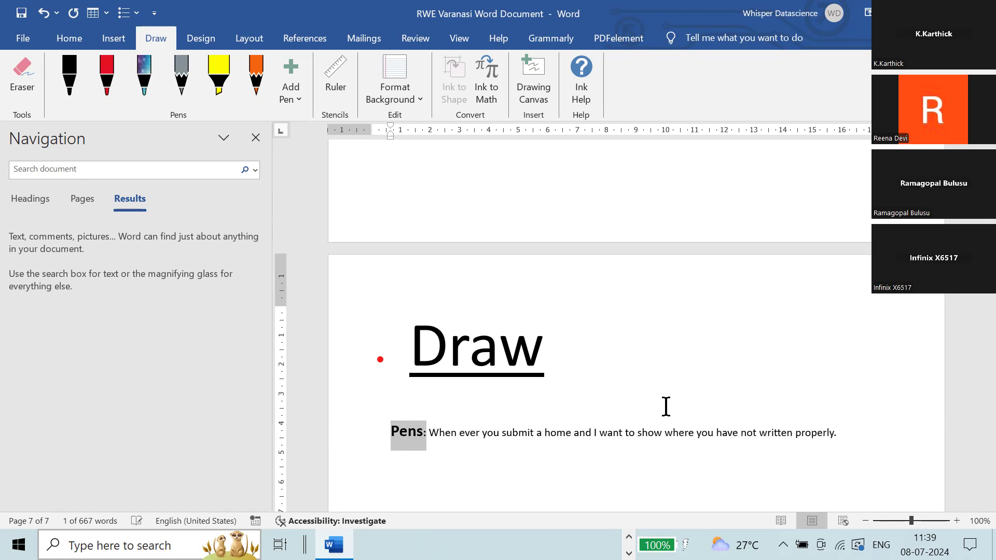
key("ctrl+u")
left_click(666, 407)
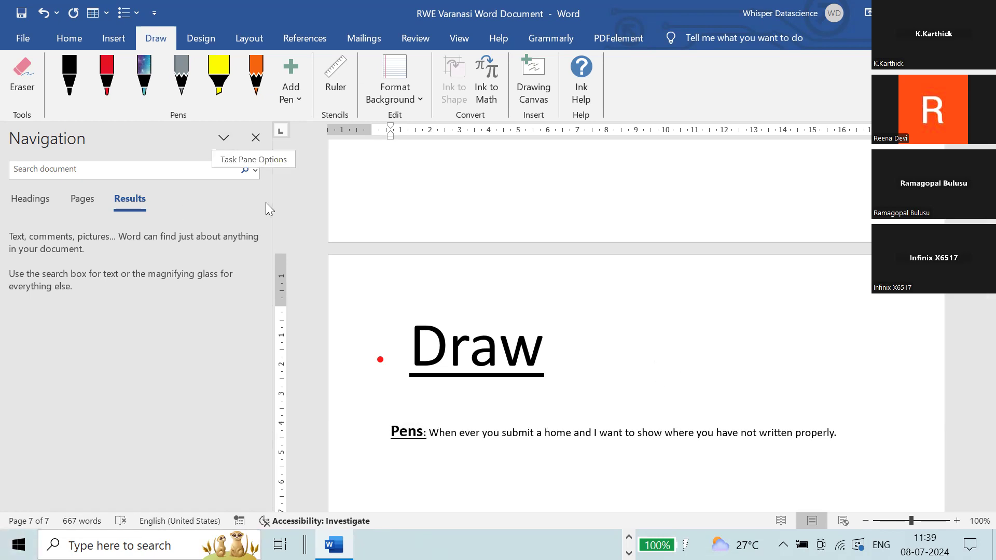
Mark "where you have not written properly." with the yellow highlighter pen, and view the pen's thickness and colour options
left_click(218, 90)
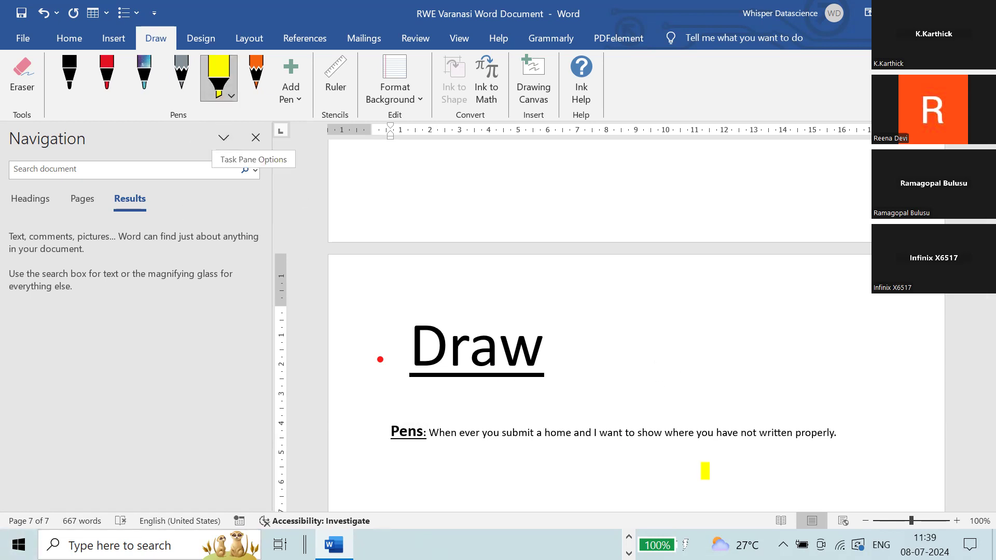
mouse_move(706, 436)
left_mouse_down()
mouse_move(689, 437)
mouse_move(708, 438)
left_mouse_up()
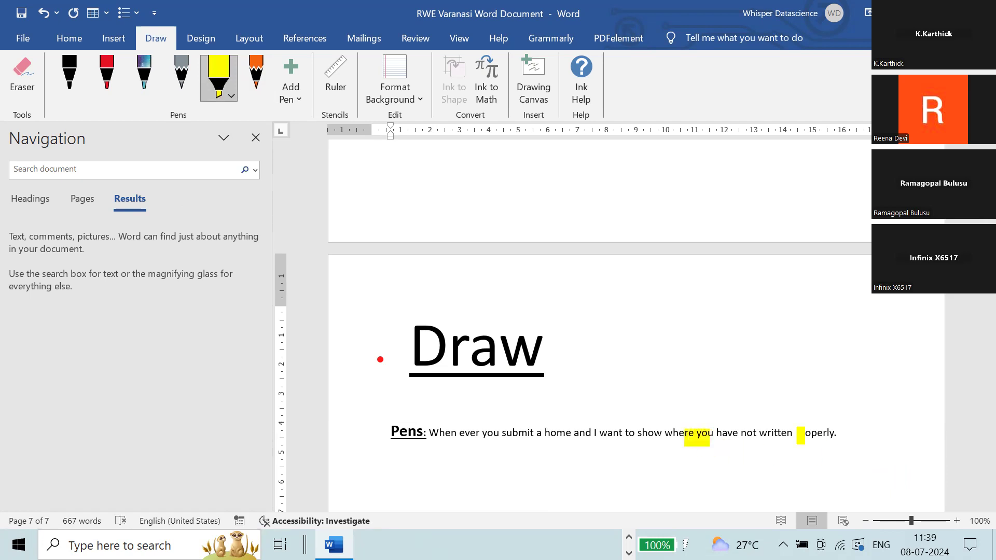
mouse_move(801, 435)
left_mouse_down()
mouse_move(669, 433)
mouse_move(663, 422)
mouse_move(833, 421)
mouse_move(668, 438)
left_mouse_up()
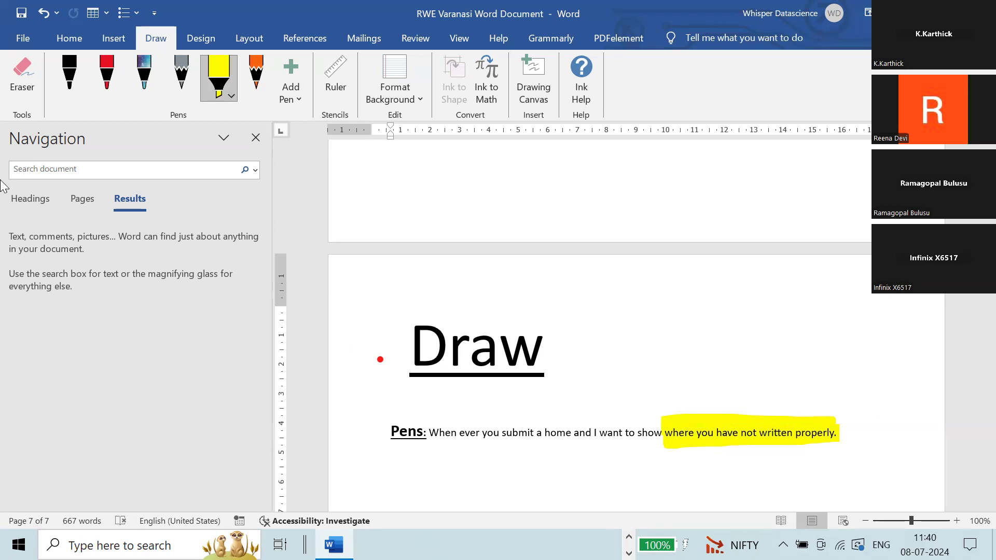
left_click(229, 90)
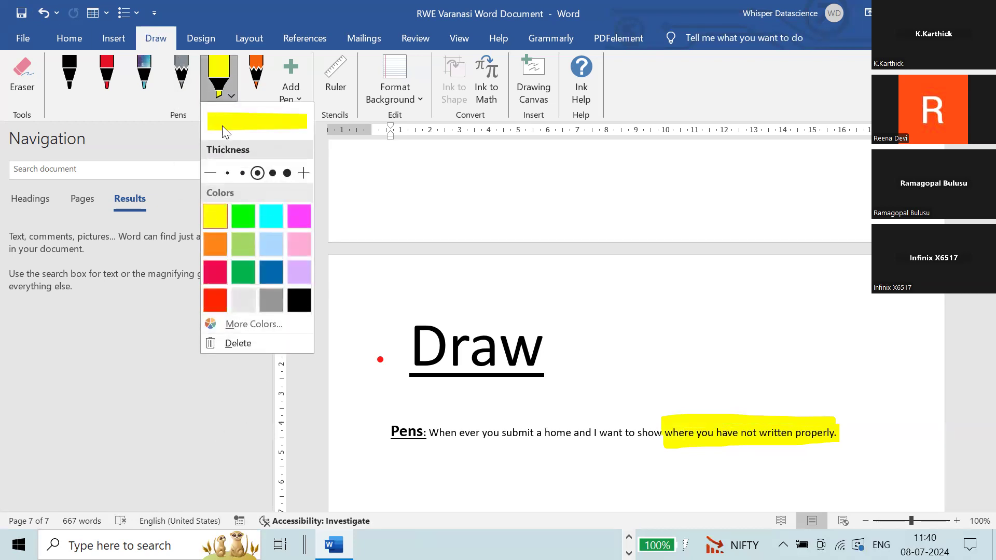
left_click(161, 290)
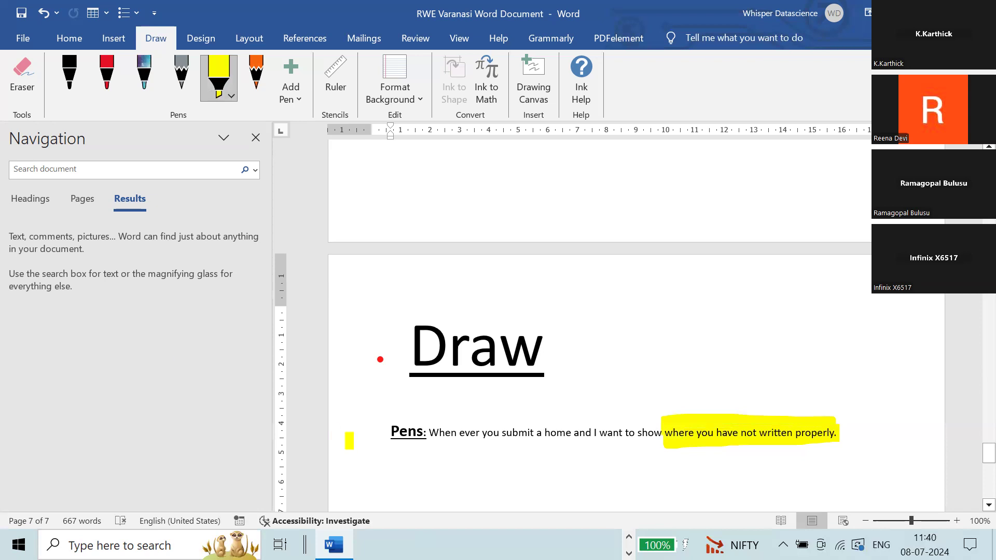
key("Escape")
Add a new paragraph after the end of the Pens sentence
left_click(402, 467)
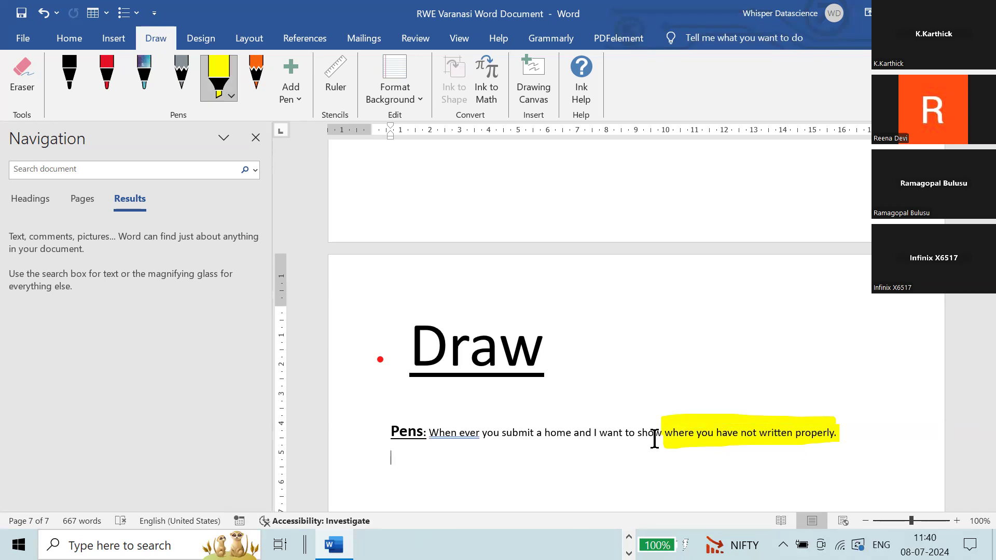
left_click(886, 433)
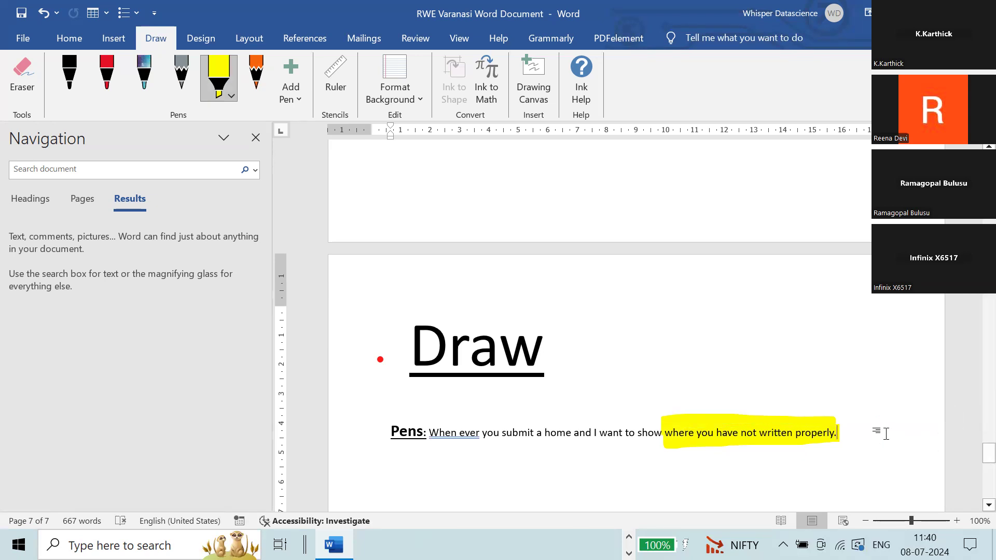
key("Return")
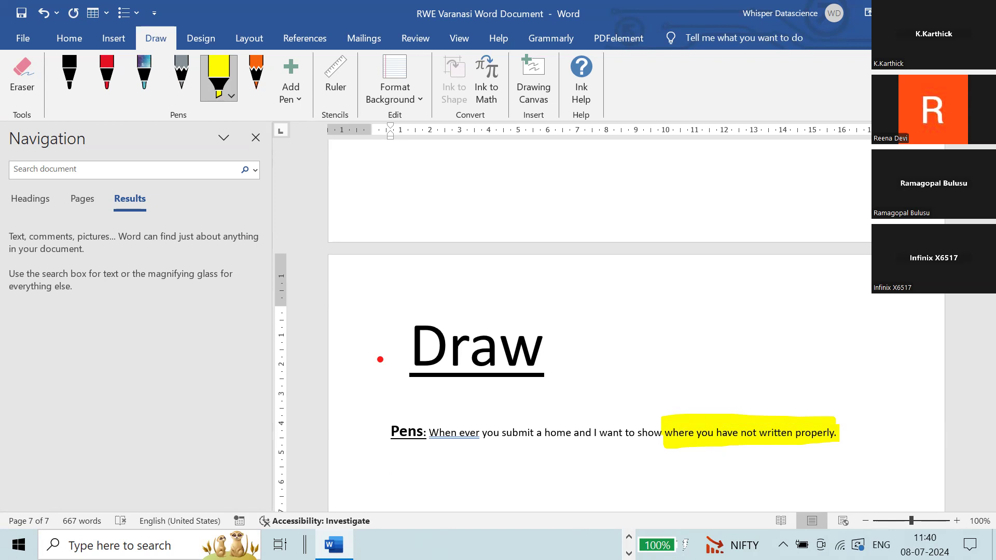
Erase the yellow highlighter ink from the Pens sentence, and undo the erasure
left_click(31, 81)
mouse_move(782, 418)
left_mouse_down()
mouse_move(783, 430)
mouse_move(848, 443)
left_mouse_up()
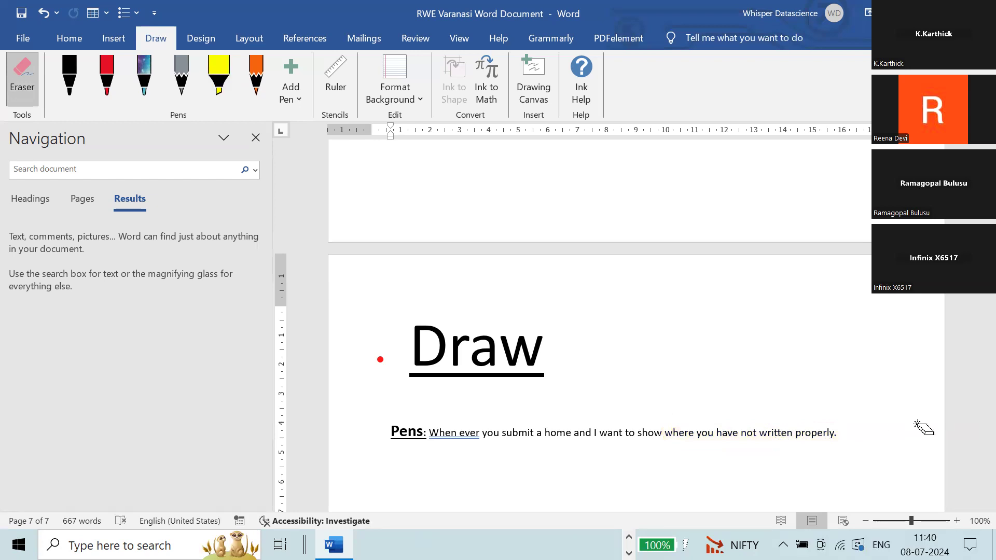
key("ctrl+z")
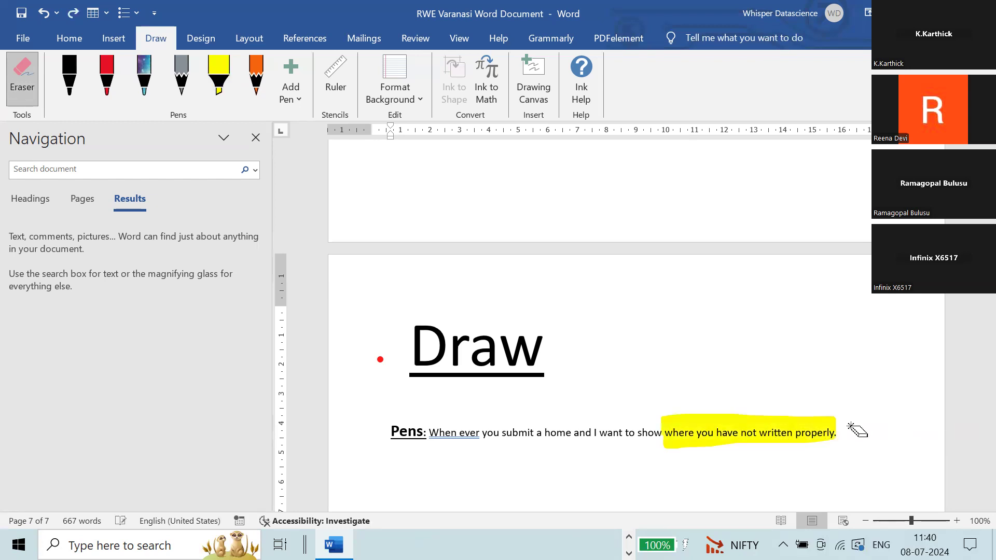
key("Escape")
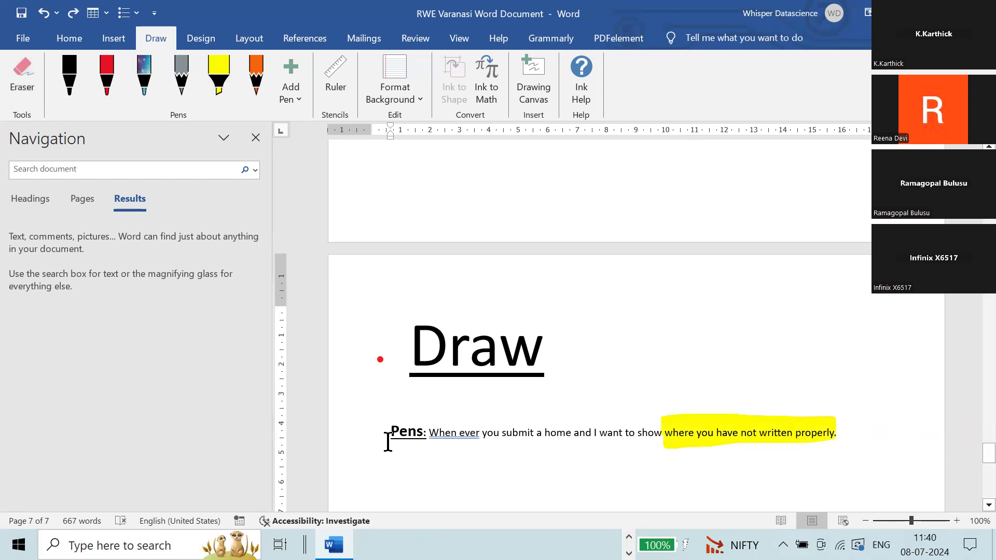
Add the label "Eraser:" below the Pens sentence and make it bold
left_click_drag(389, 436, 401, 438)
left_click(427, 486)
type("Eraser:")
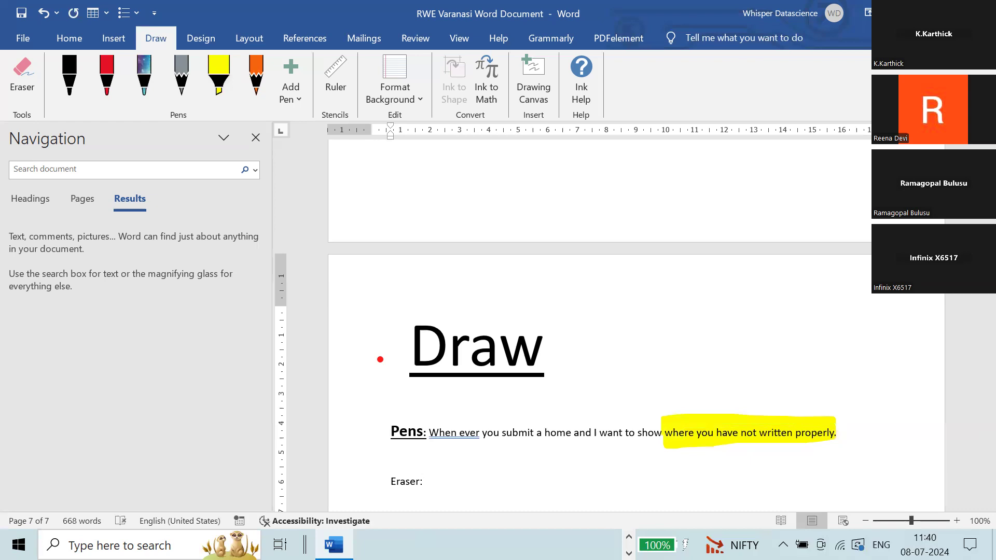
key("shift+Right")
key("shift+Right")
key("shift+Right")
key("shift+Right")
key("shift+Right")
key("shift+Right")
key("shift+Right")
key("ctrl+b")
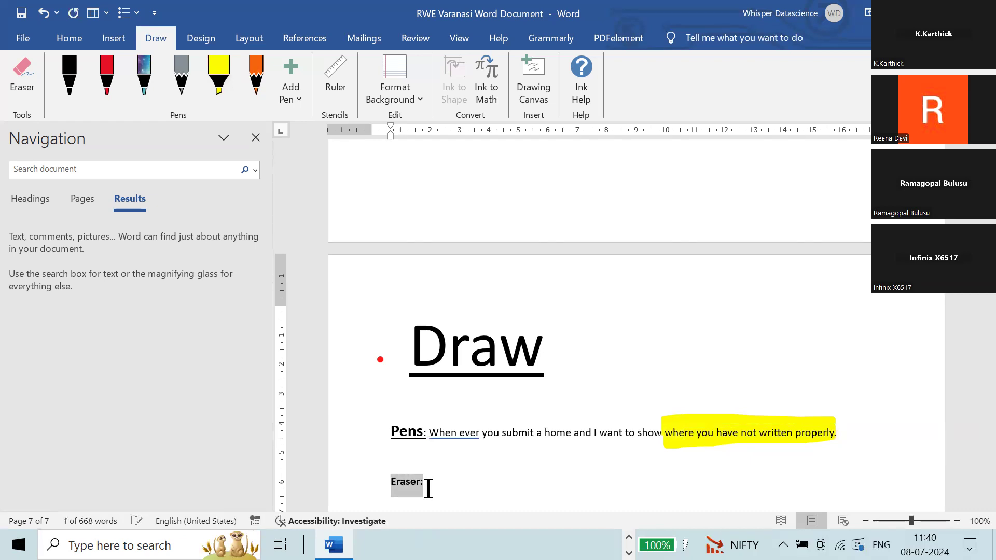
Enlarge and underline the "Eraser:" label, and place the cursor after it
key("ctrl+]")
key("ctrl+]")
key("ctrl+]")
key("ctrl+]")
key("Right")
key("Right")
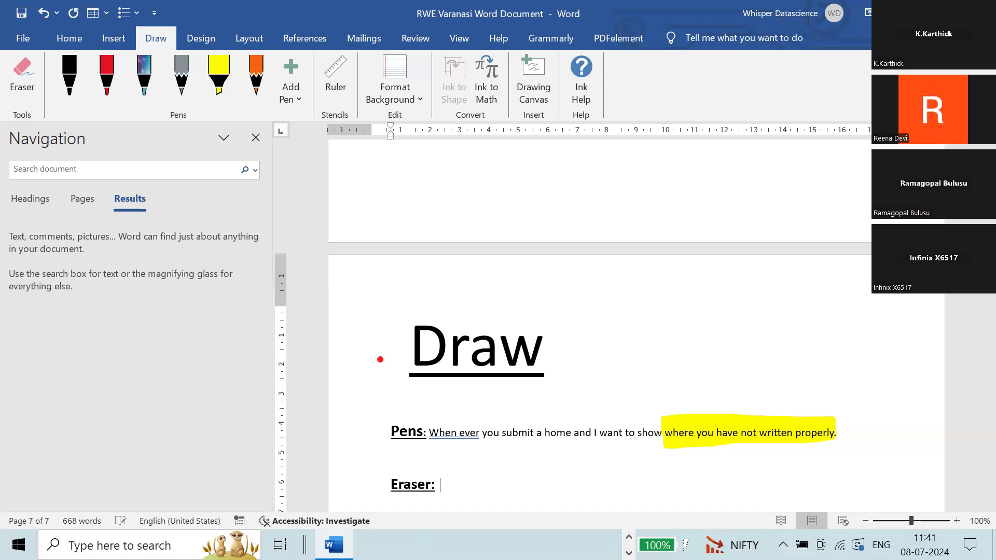
Write "Once corrections are done we can use the eraser to remove the highlighters marked." after the Eraser label, and start a new paragraph
type("Once corrections are")
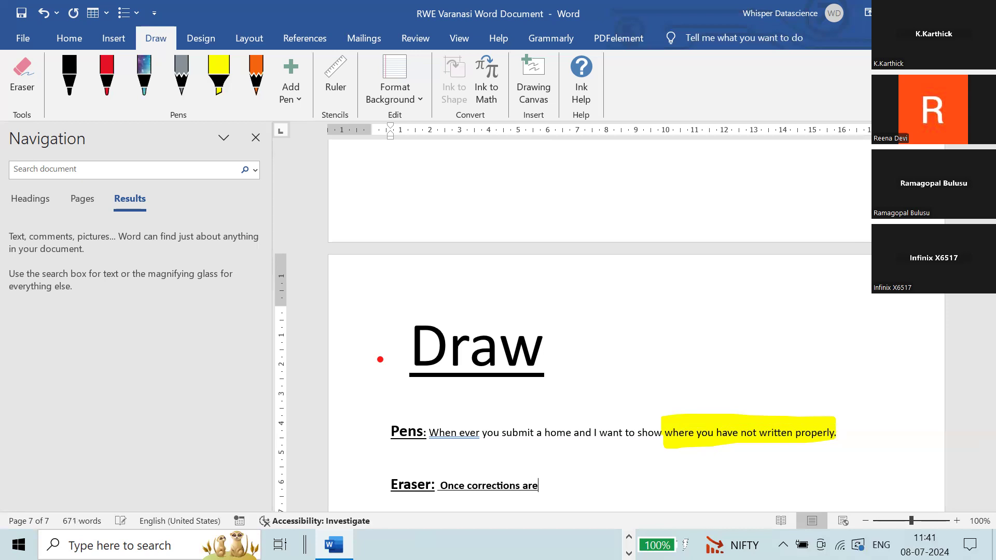
type(" done we can use t")
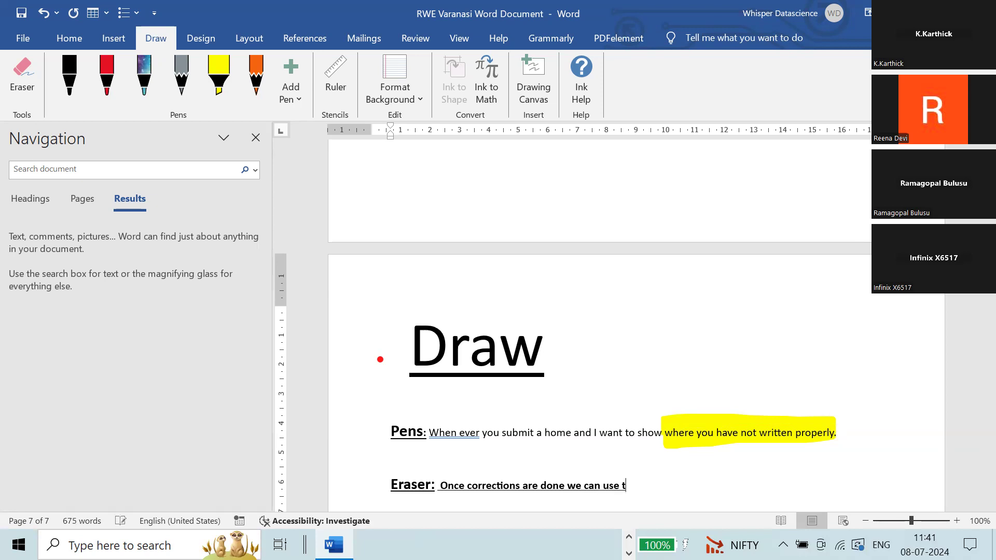
type("he eraser to remove the hi")
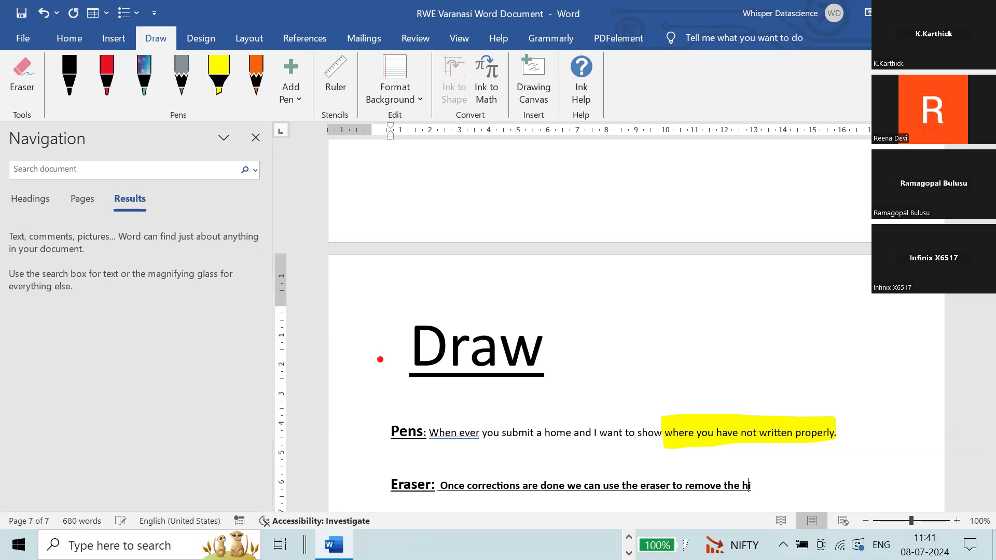
type("ghlighters marke")
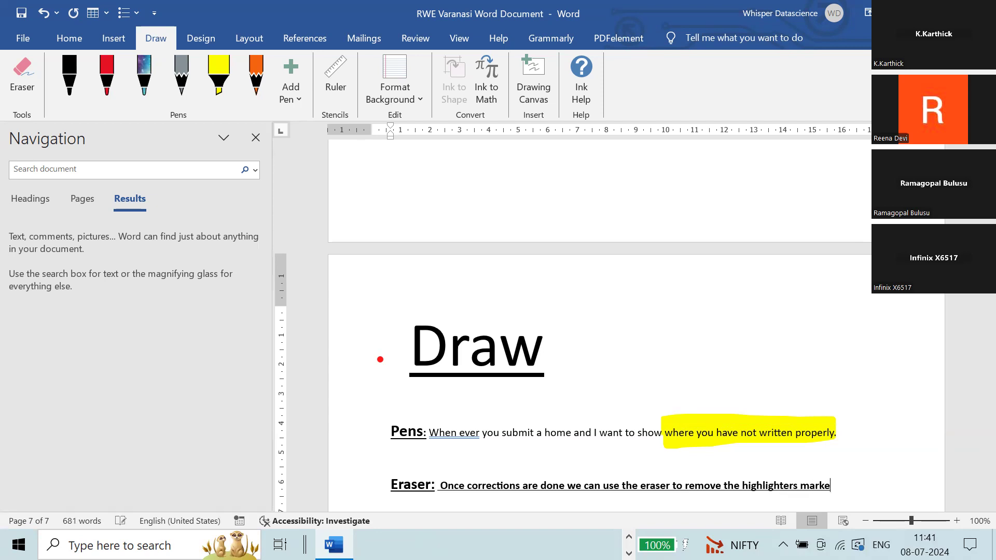
type("d.")
key("Return")
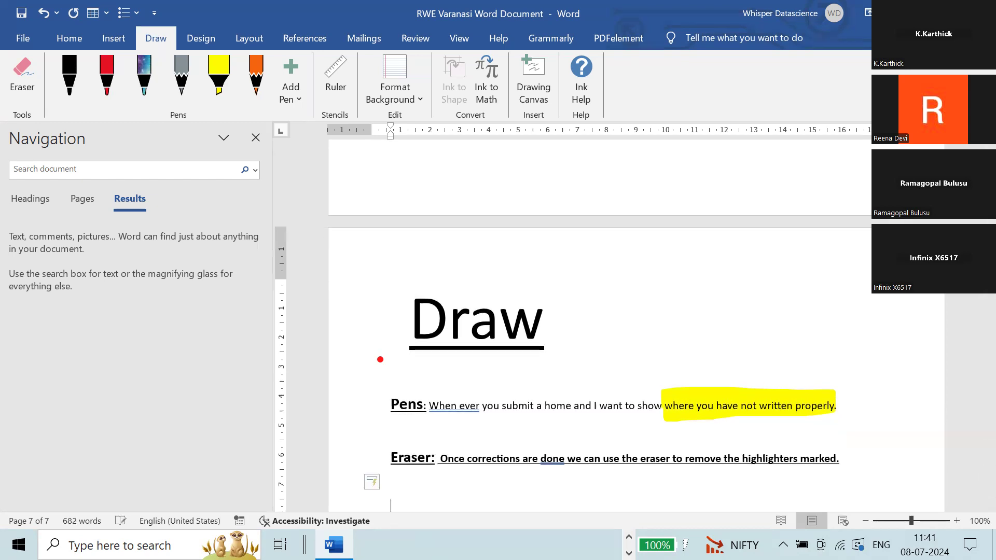
Remove the bold and underline formatting from the sentence after the Eraser label
left_click_drag(439, 460, 841, 463)
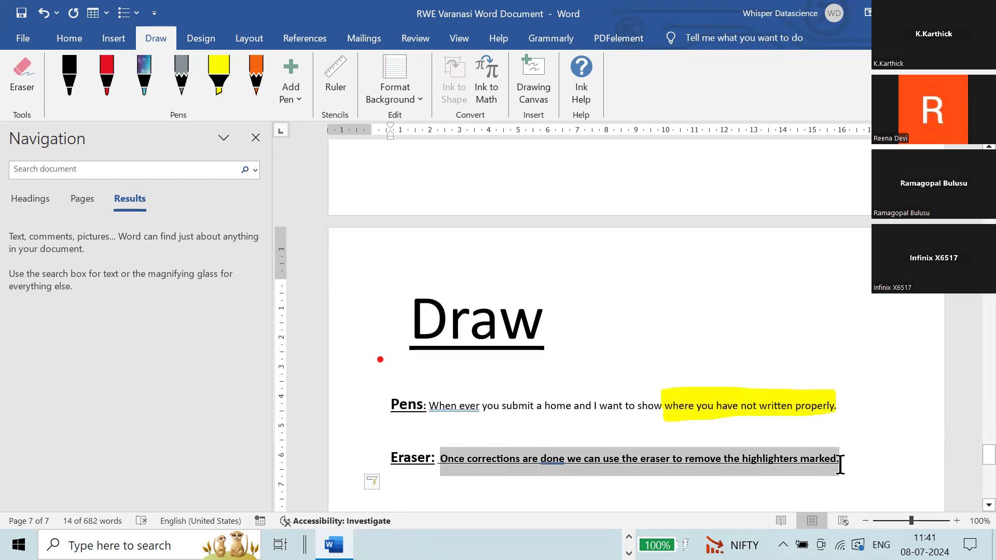
key("ctrl+b")
key("ctrl+u")
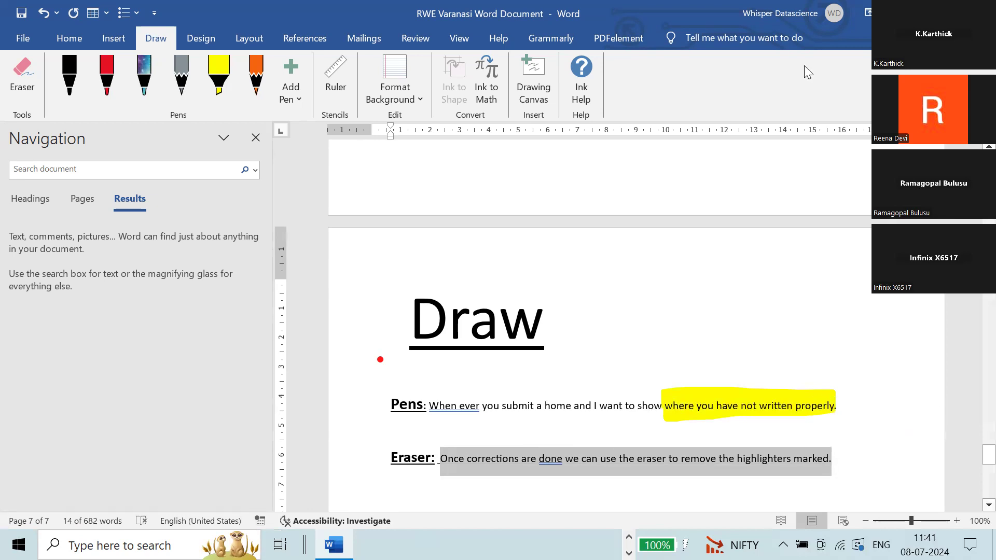
Mark the Eraser sentence with the yellow highlighter pen, erase that ink, and deselect the text
left_click(224, 88)
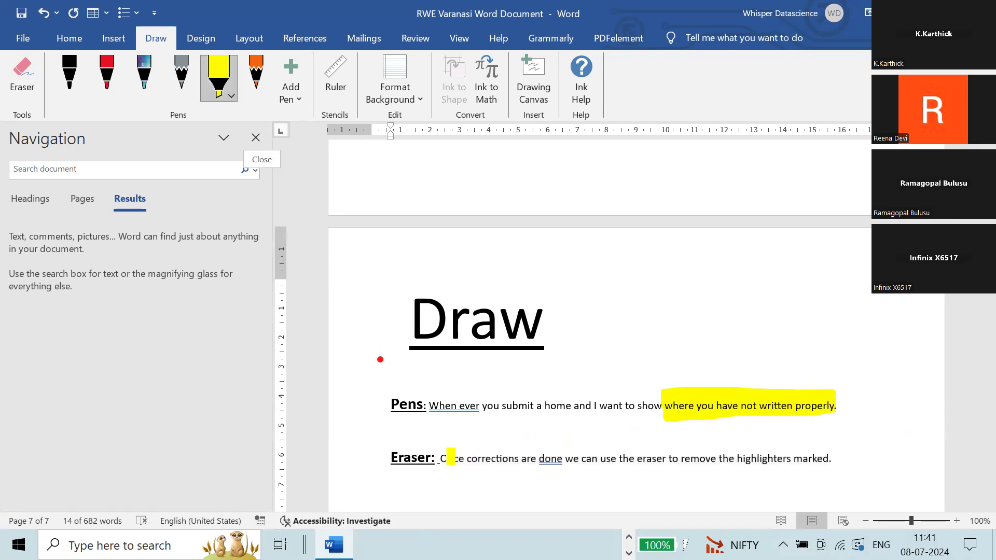
left_click_drag(441, 458, 837, 459)
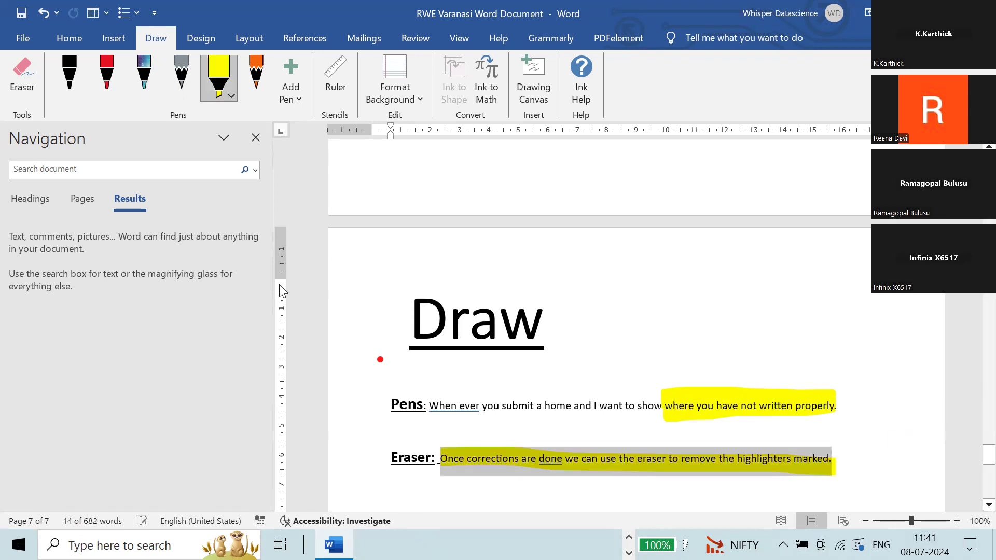
left_click(22, 77)
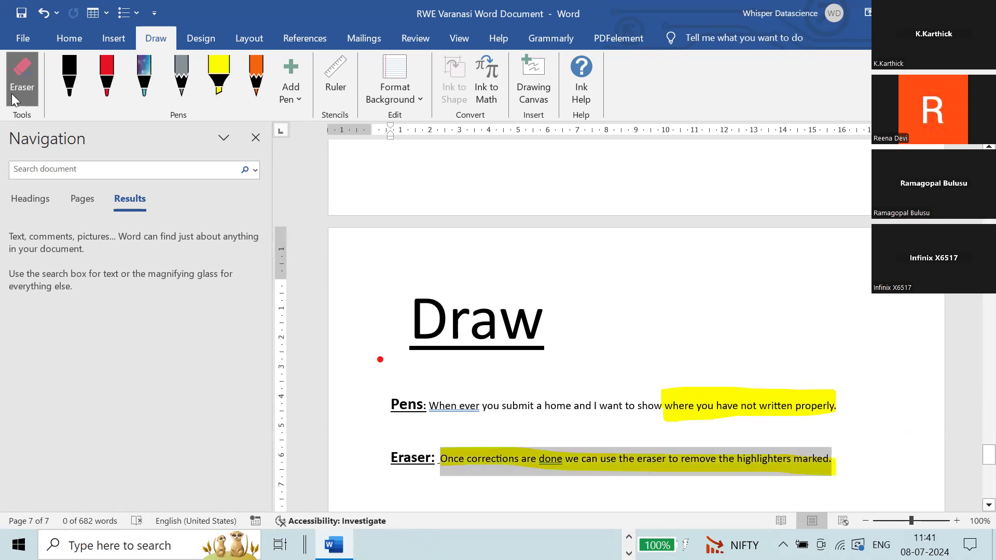
left_click(485, 459)
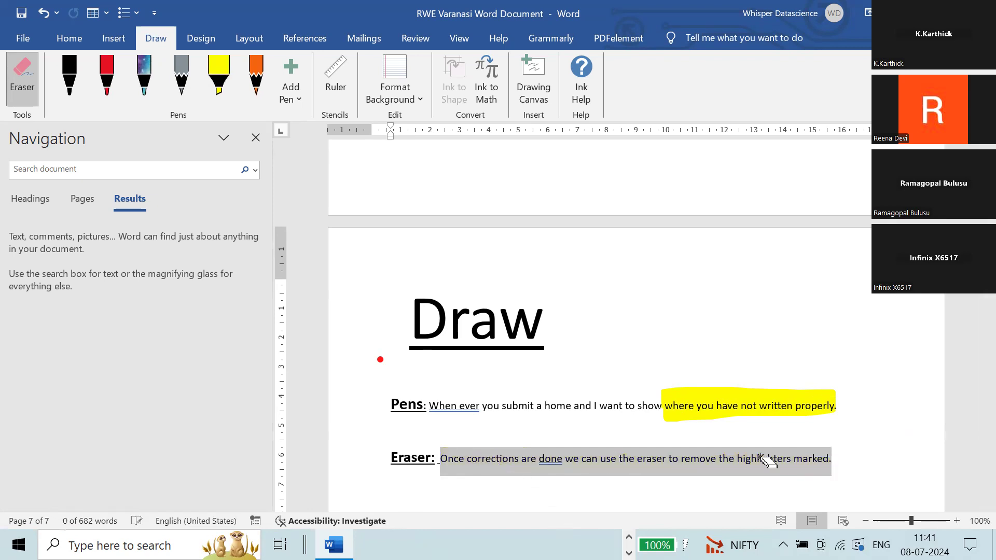
key("Escape")
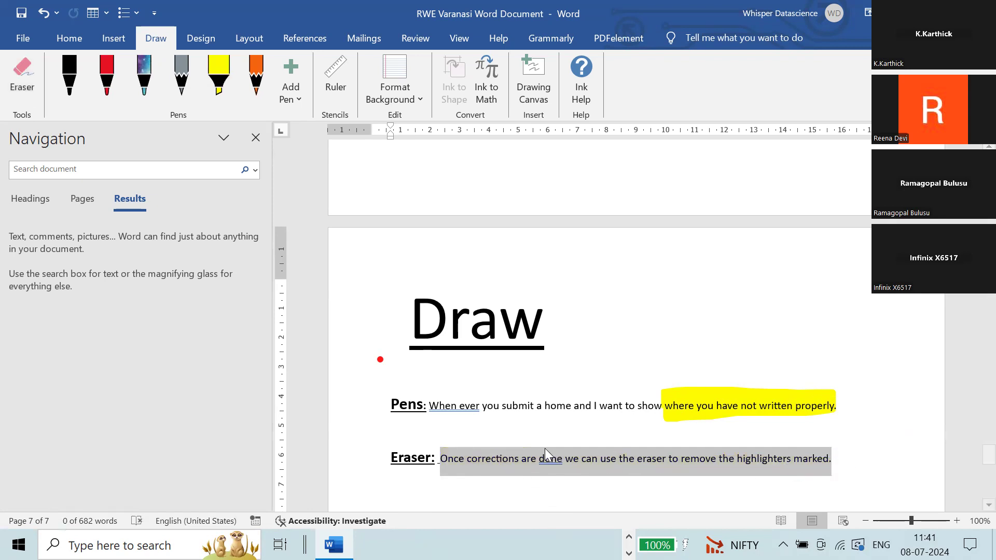
left_click(760, 461)
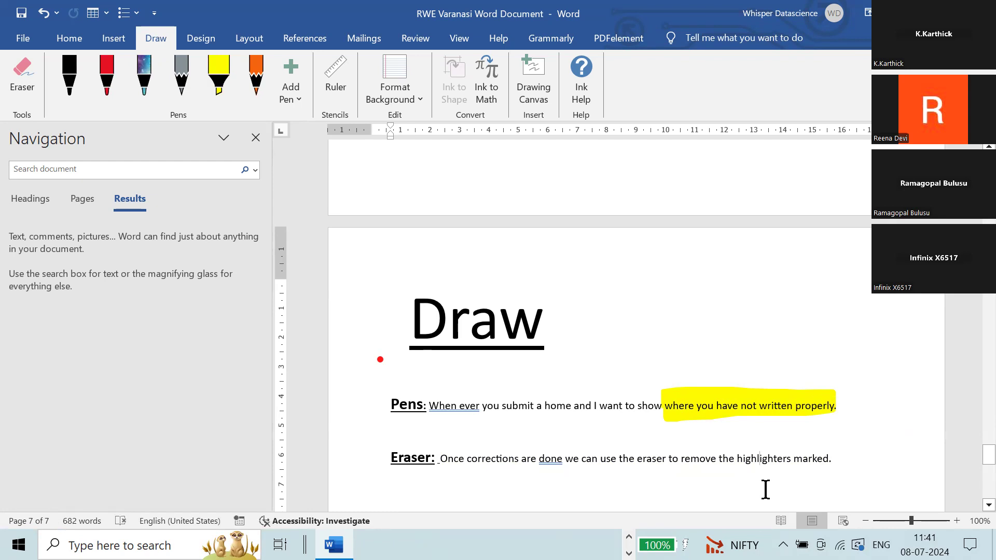
Display the drawing ruler, undo and redo the erasure of the highlighter ink, and hide the ruler
left_click(337, 87)
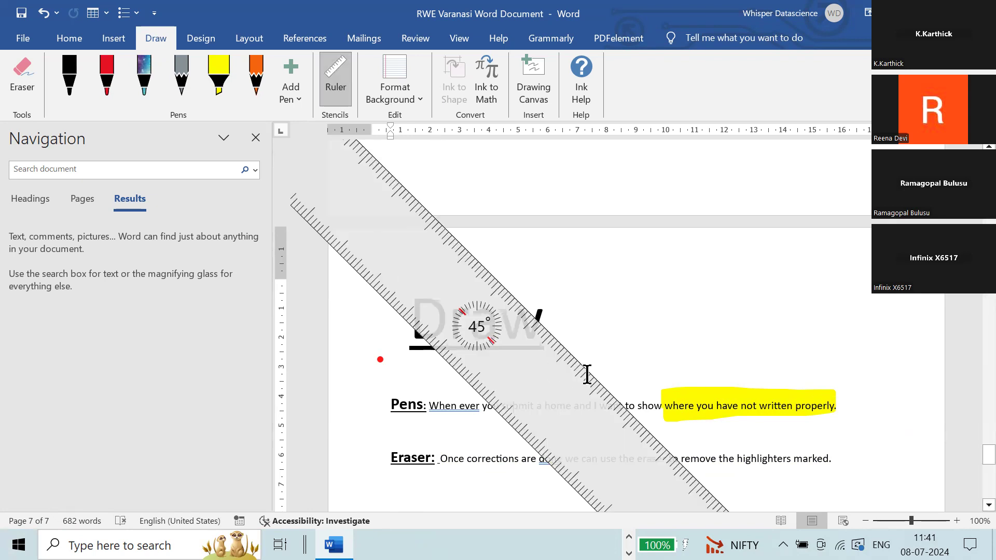
key("ctrl+z")
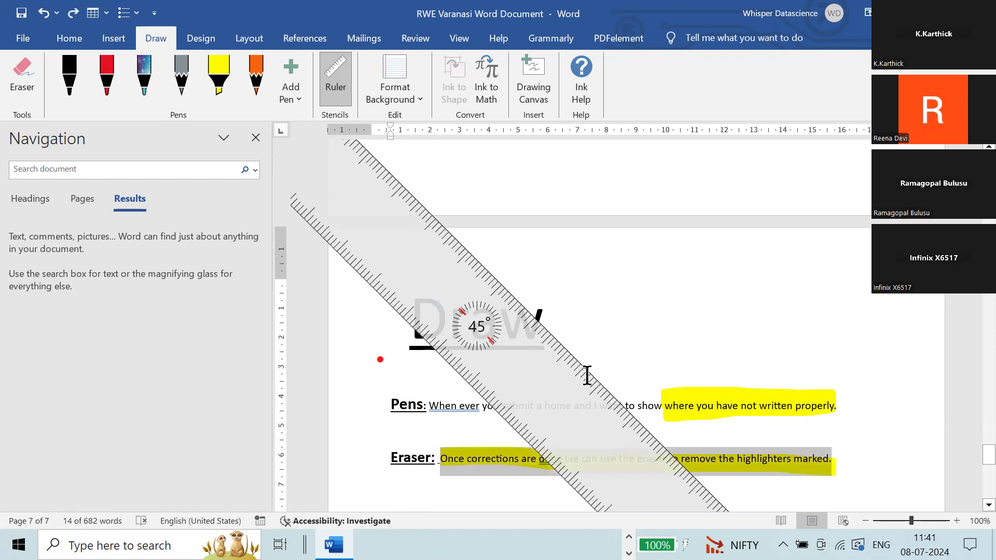
key("ctrl+y")
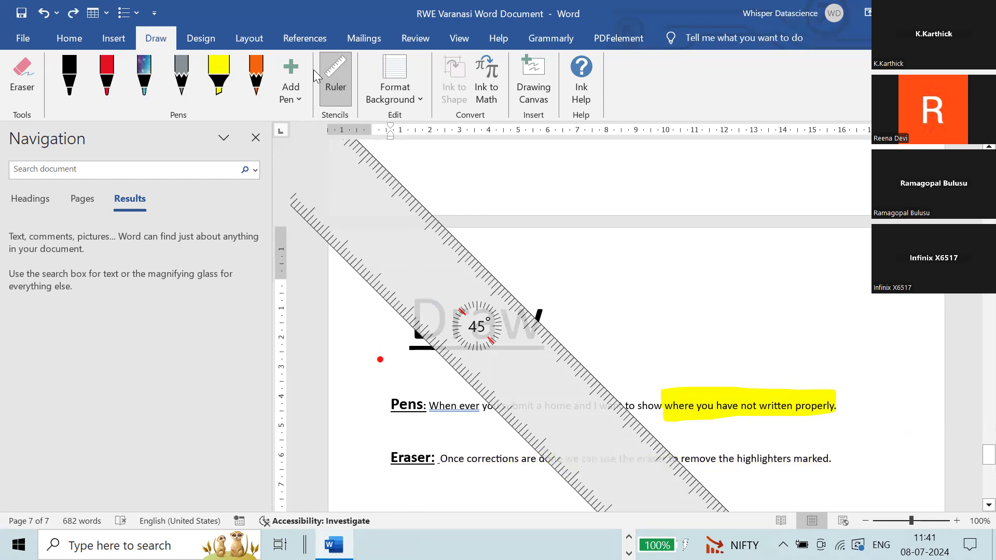
key("Escape")
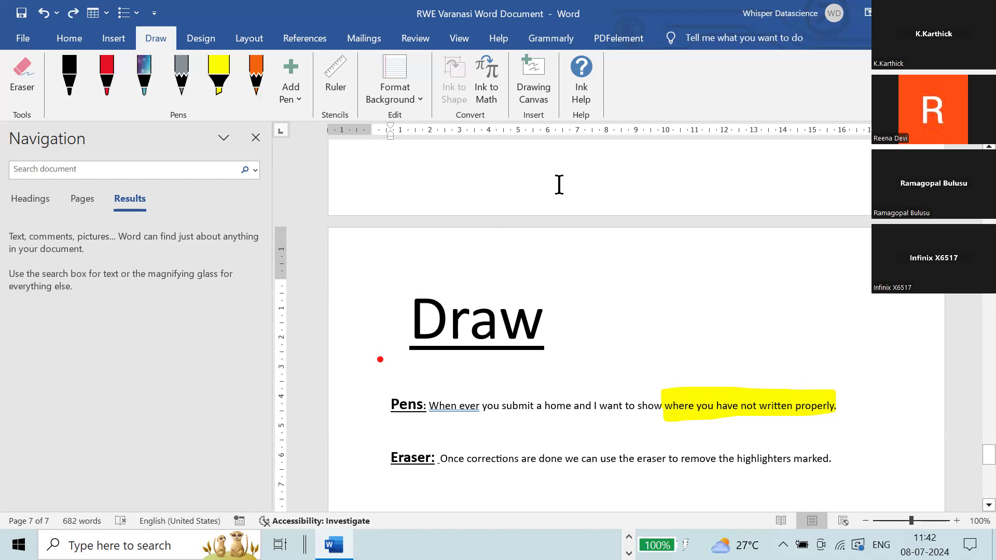
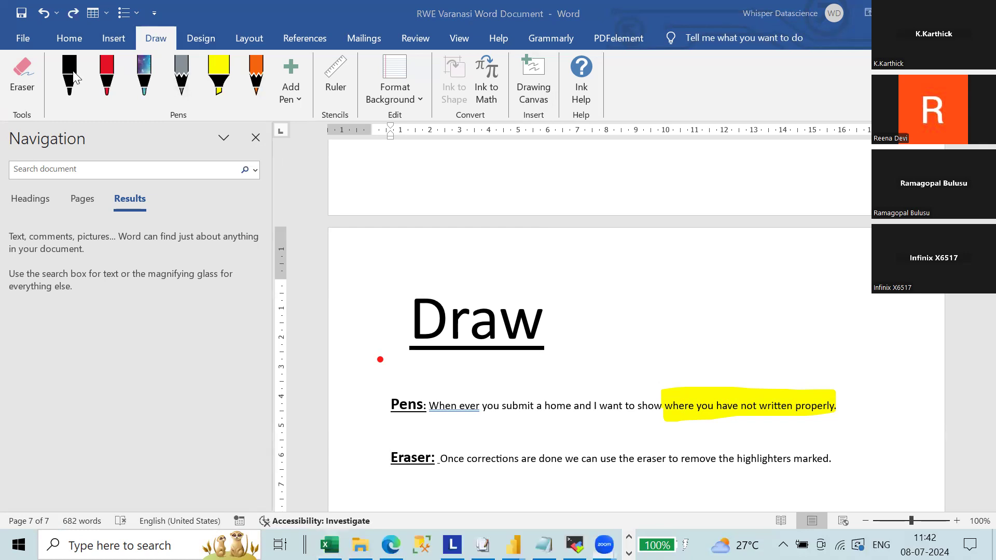
View the document formatting and page layout options, and add blank paragraphs after the Eraser sentence
left_click(196, 39)
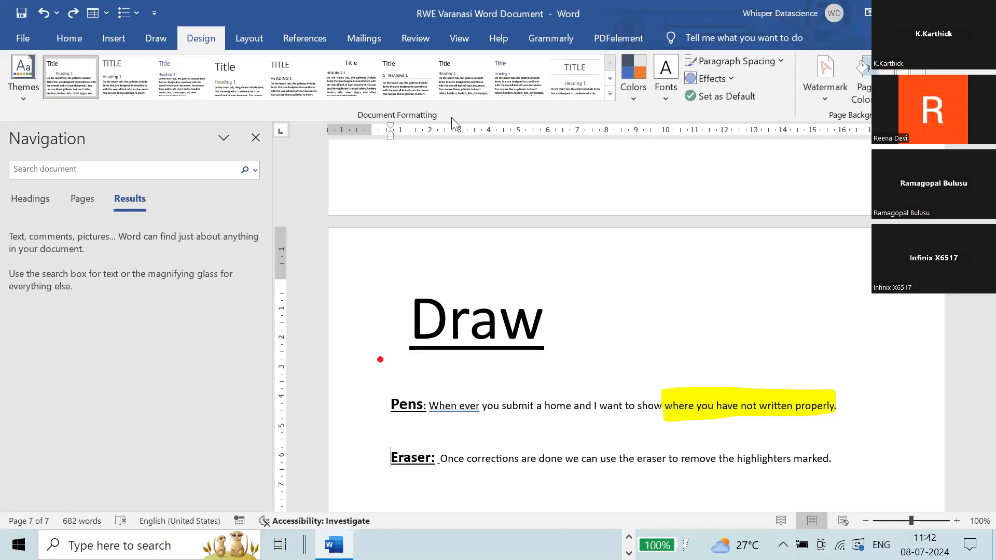
scroll(451, 117, "down", 1)
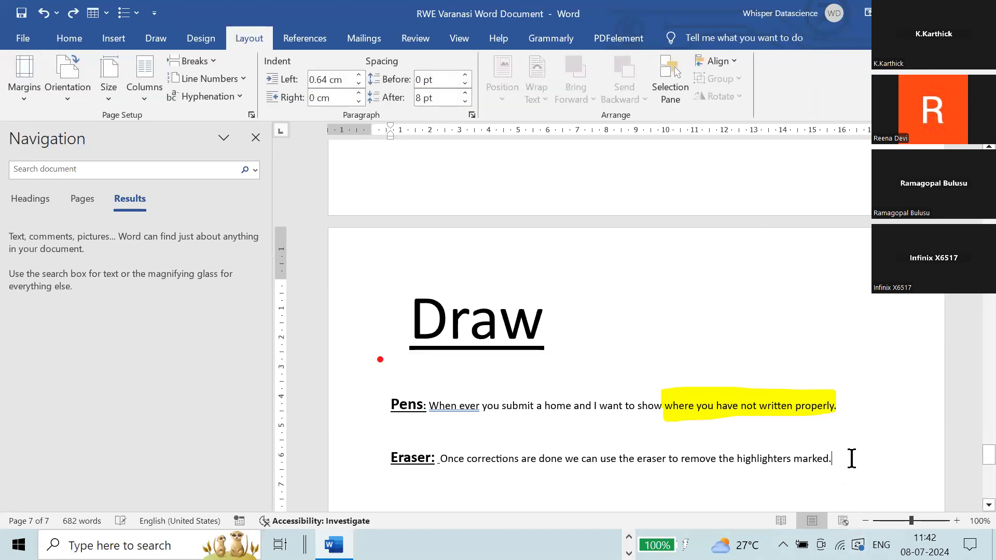
scroll(851, 458, "down", 1)
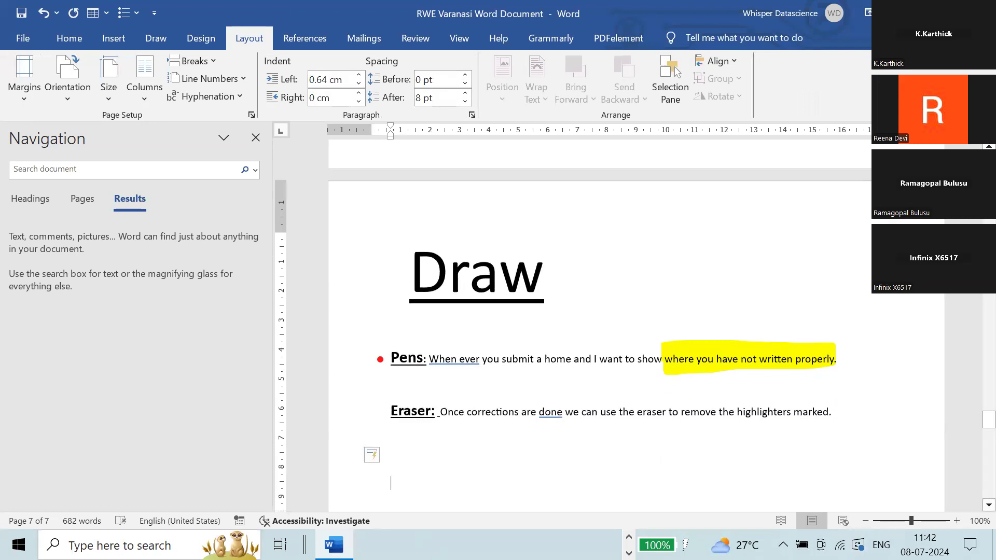
Add the bold heading text "DEsign" below the Eraser sentence and enlarge it to heading size
key("shift+Left")
key("shift+Left")
key("shift+Left")
key("shift+Left")
key("shift+Left")
key("shift+Left")
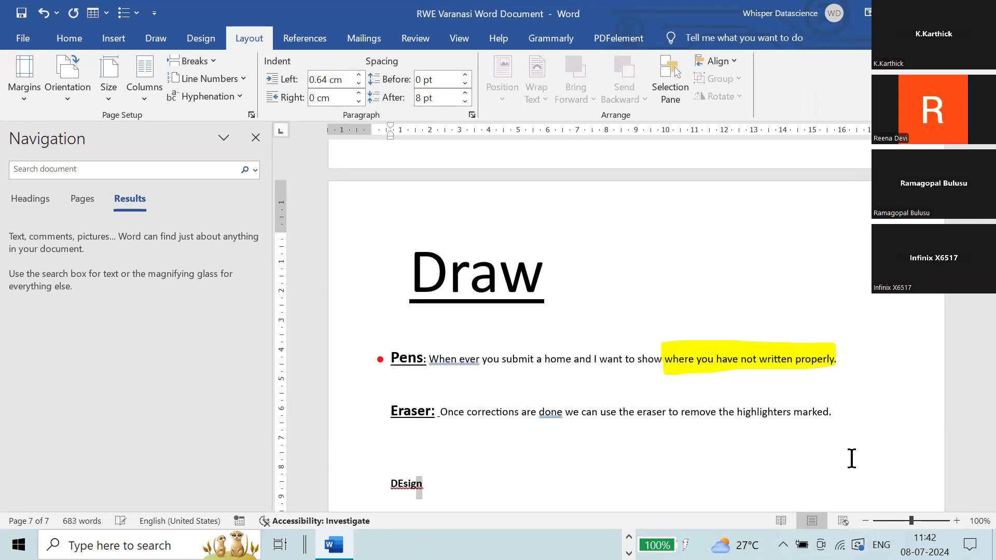
key("ctrl+shift+period")
key("ctrl+shift+period")
key("ctrl+shift+period")
key("ctrl+shift+period")
key("ctrl+shift+period")
key("ctrl+shift+period")
key("ctrl+shift+period")
key("ctrl+shift+period")
key("ctrl+shift+period")
key("ctrl+shift+period")
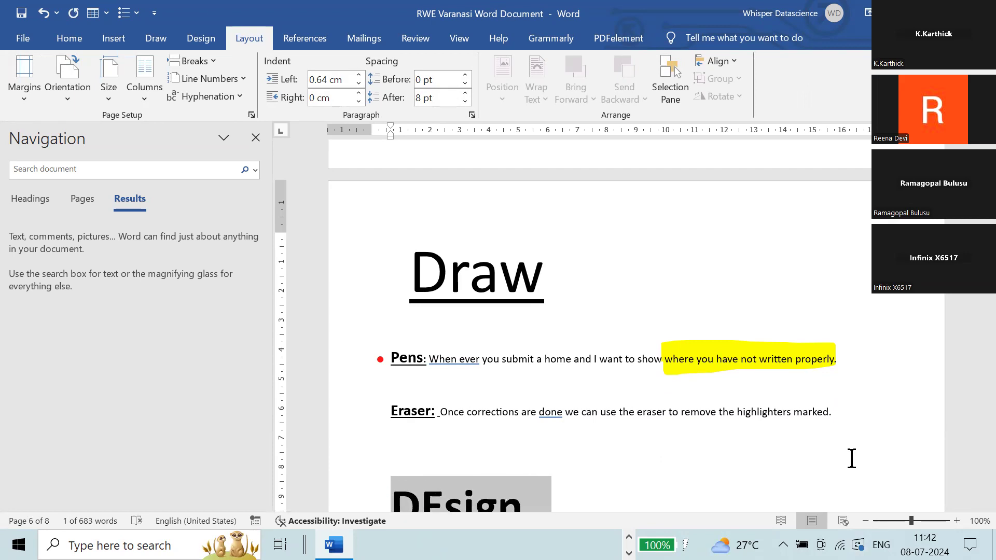
Correct the capitalisation of the new heading to "Design"
scroll(852, 459, "down", 3)
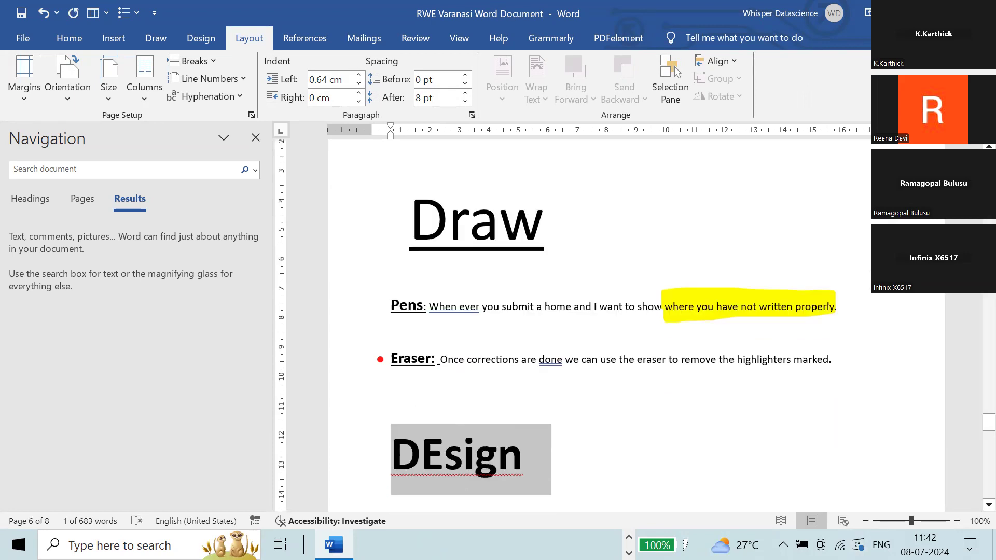
left_click(433, 368)
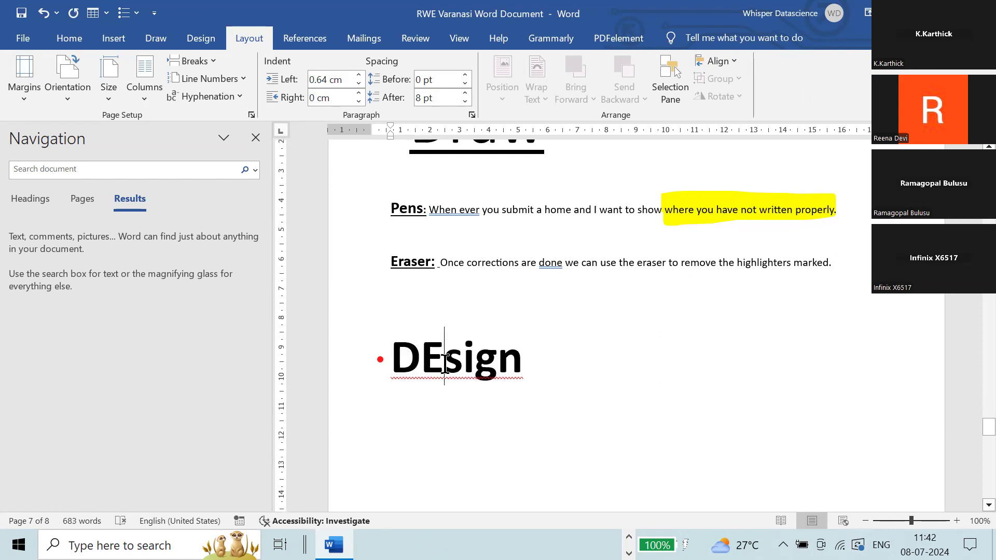
key("BackSpace")
type("e")
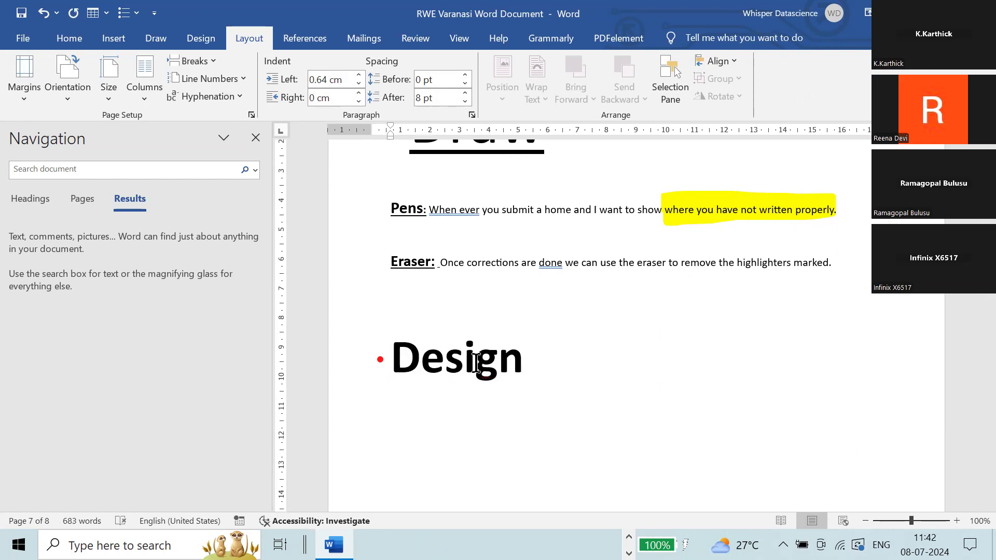
Select the Design heading and try several document style sets in turn
left_click_drag(538, 369, 378, 373)
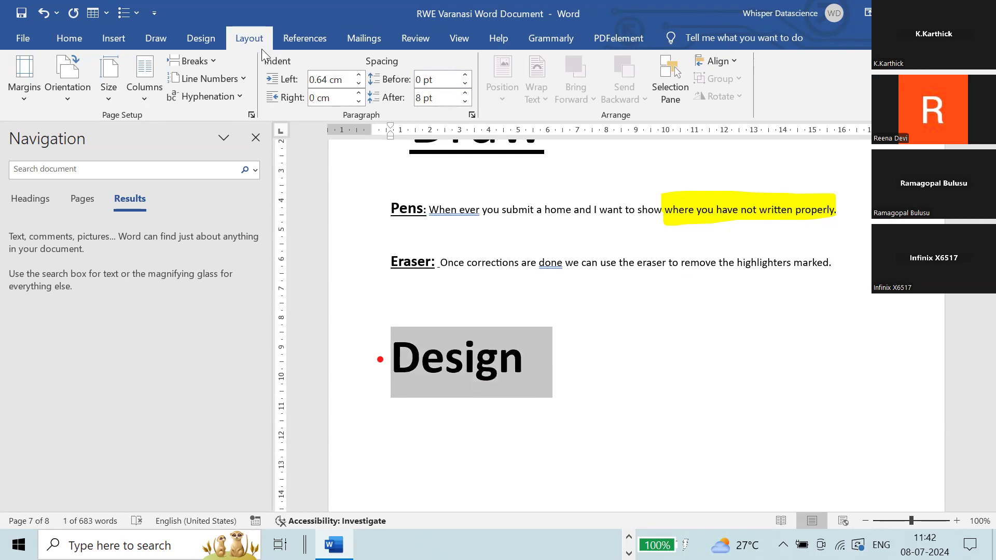
left_click(213, 41)
left_click(134, 85)
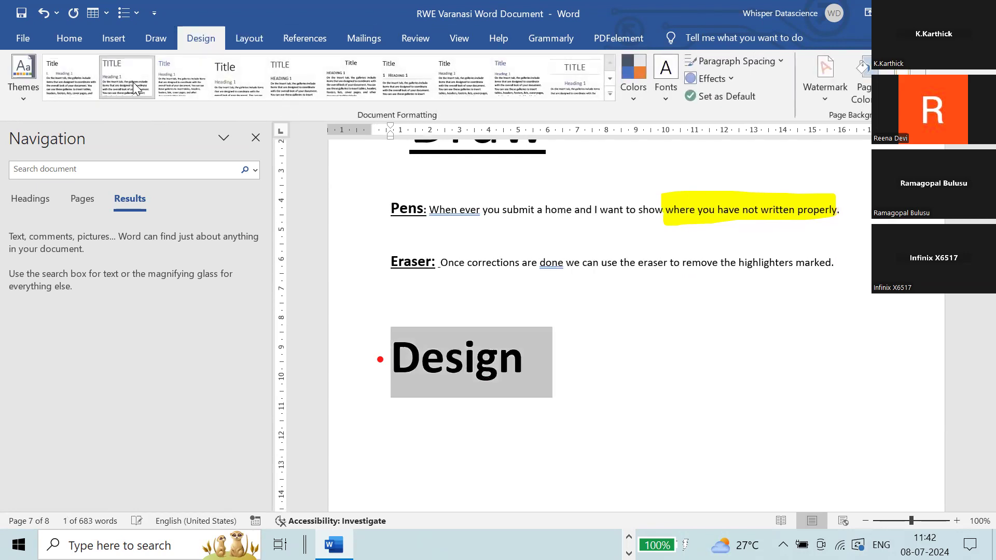
left_click(184, 87)
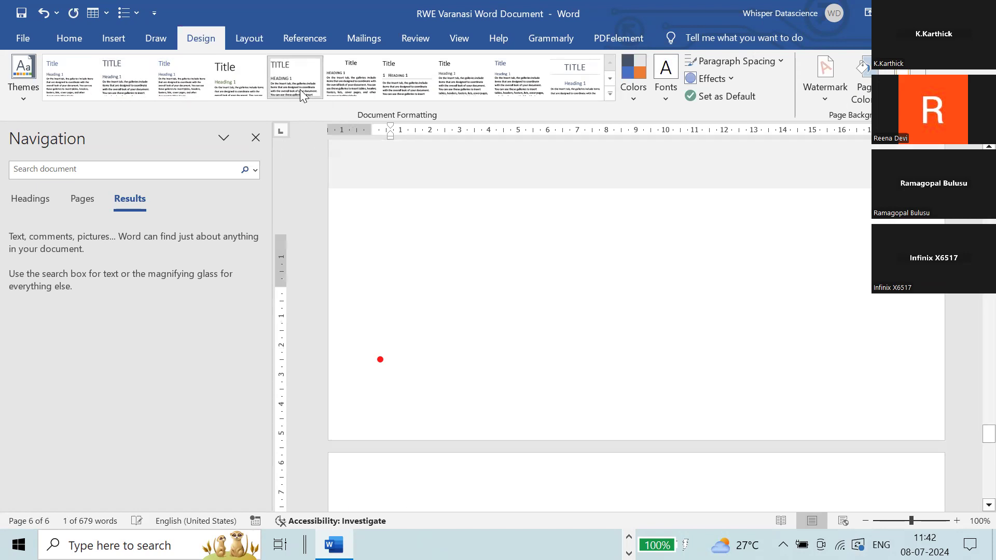
left_click(336, 87)
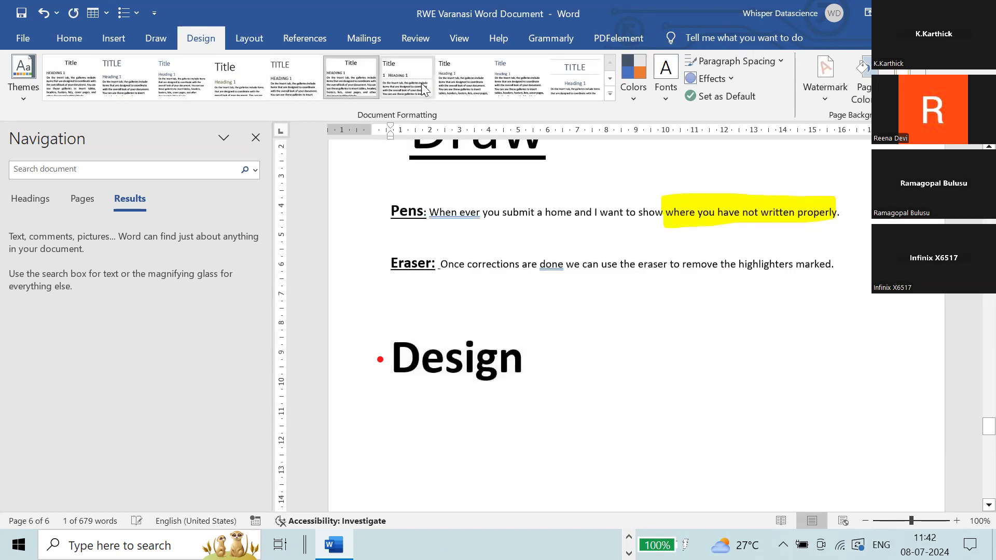
left_click(461, 84)
left_click(511, 88)
left_click(554, 85)
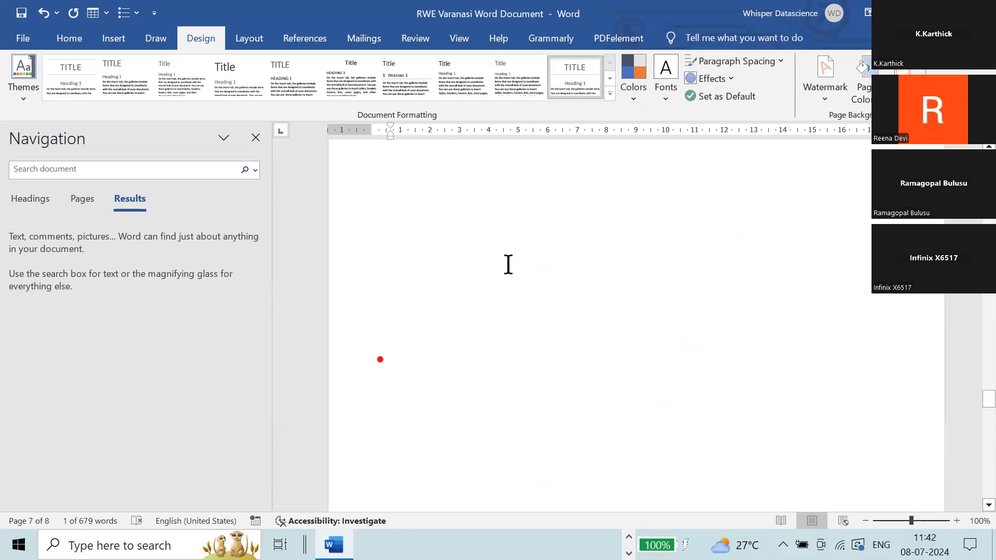
Select the whole document and try several document style sets in turn, ending with the centred bold title and uppercase heading set
scroll(510, 256, "up", 10)
key("ctrl+a")
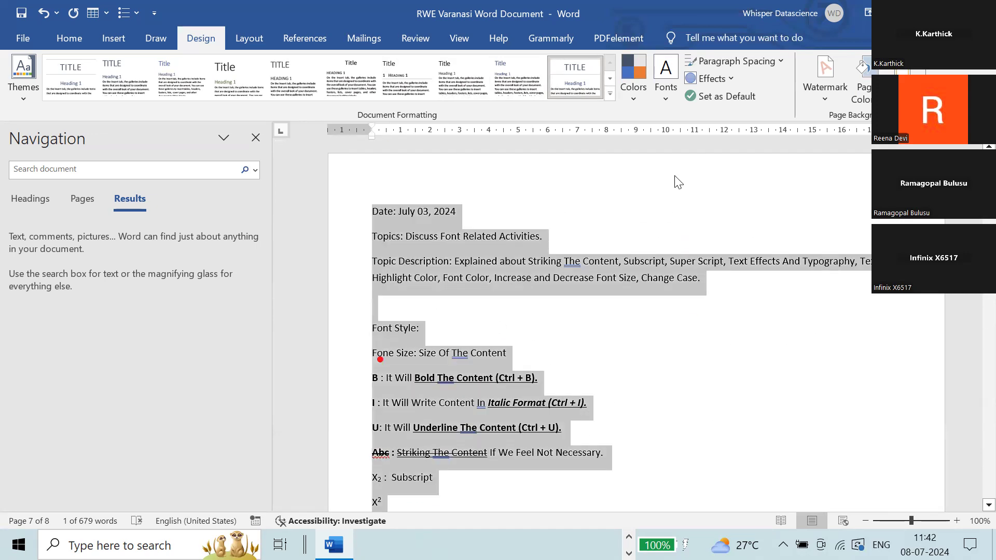
left_click(72, 75)
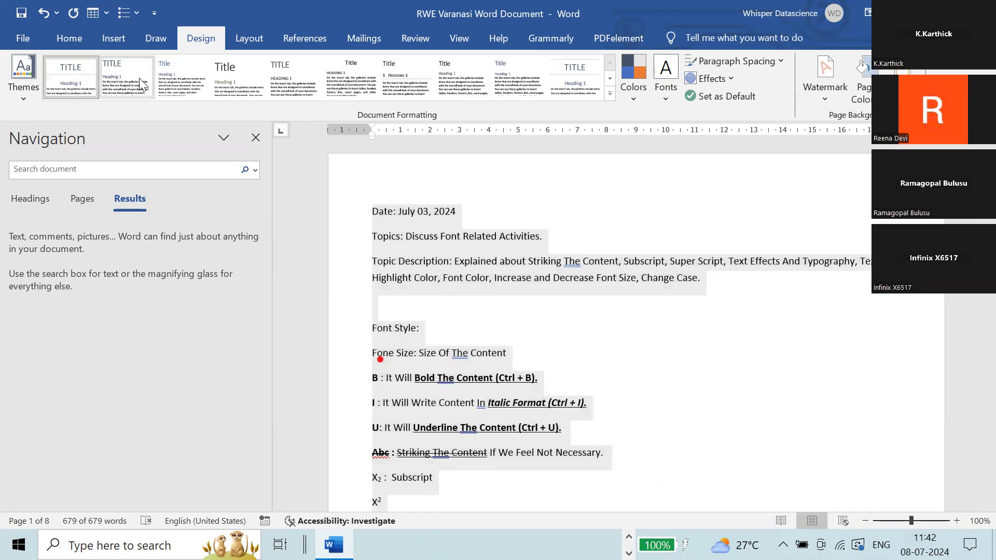
left_click(210, 87)
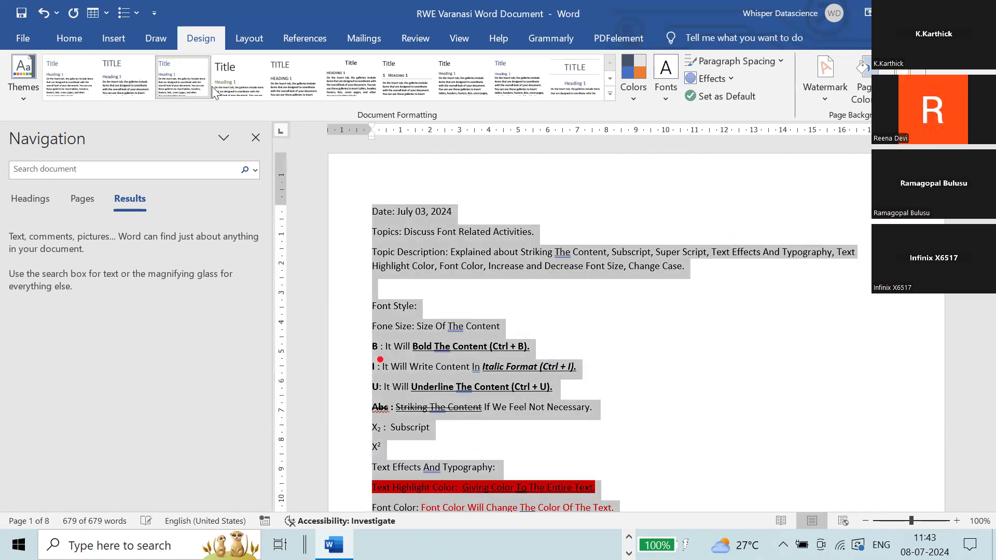
left_click(270, 85)
left_click(519, 75)
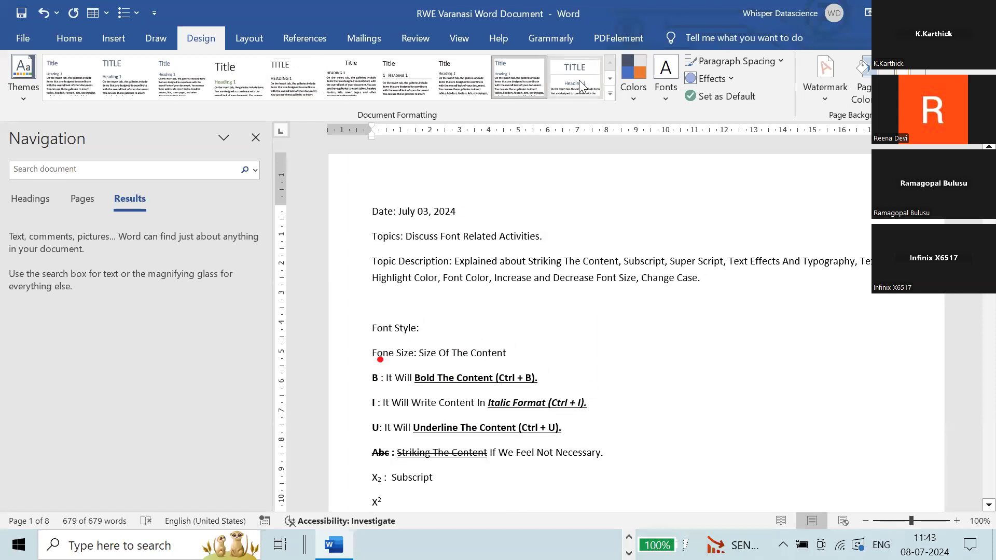
left_click(581, 86)
key("ctrl+a")
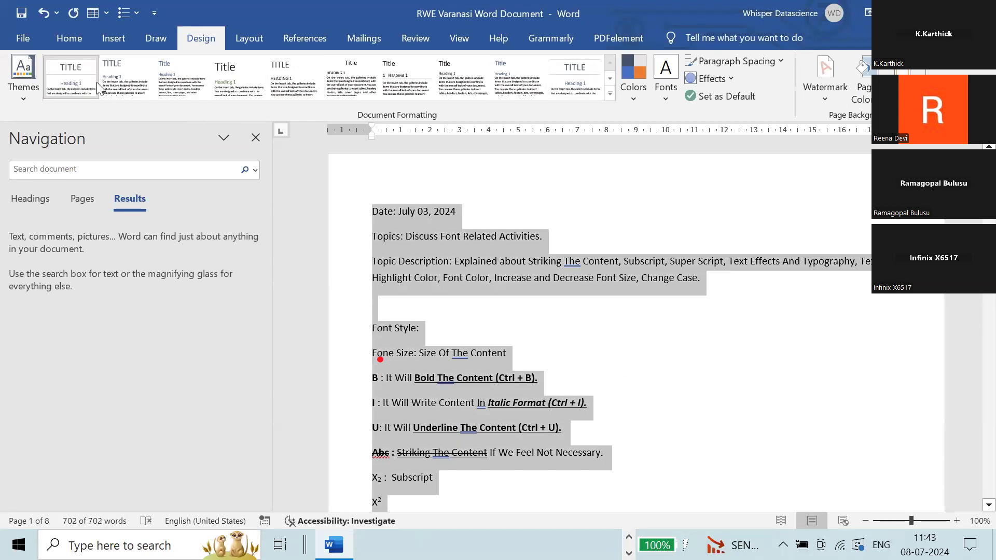
left_click(104, 84)
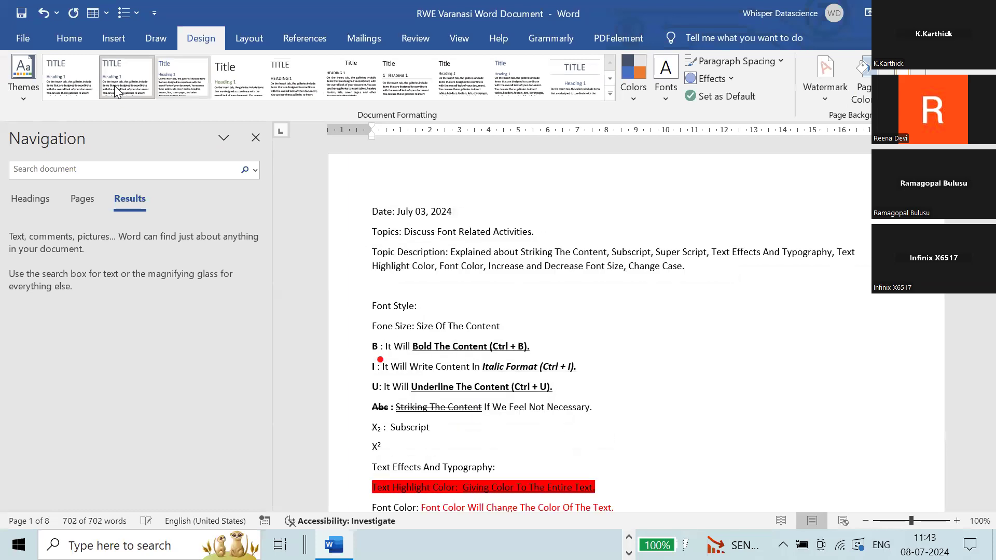
left_click(245, 81)
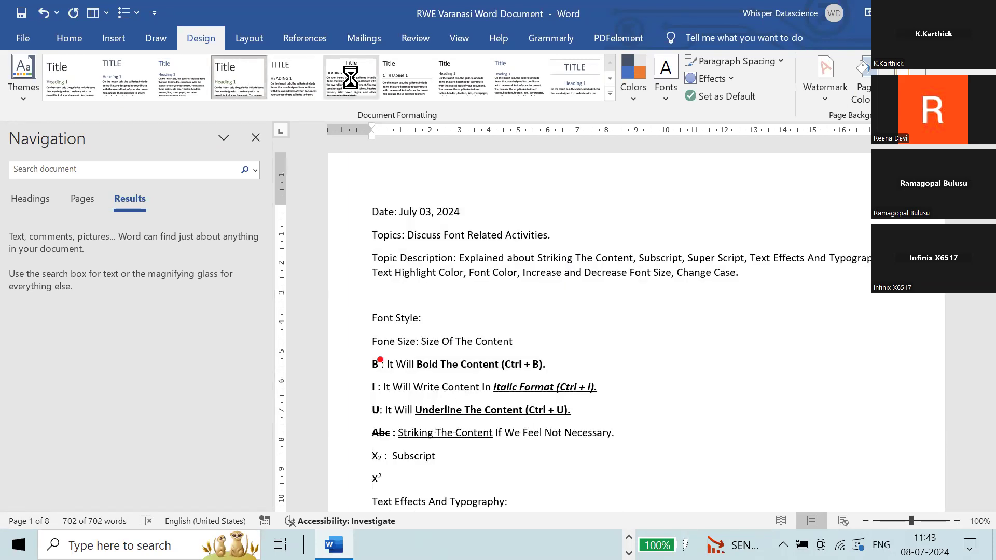
left_click(351, 78)
Apply the Circuit theme to the document, then replace it with the Facet theme
left_click(12, 99)
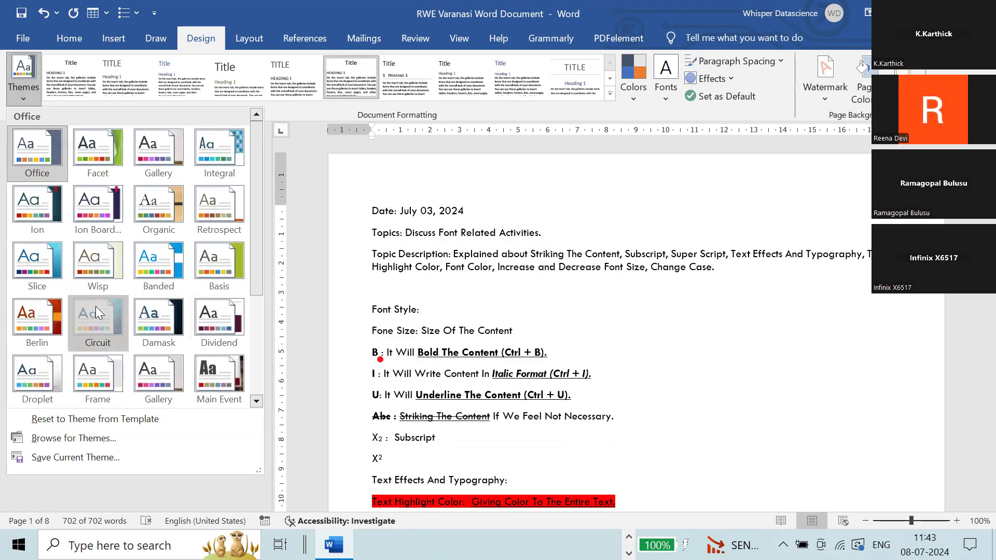
left_click(96, 307)
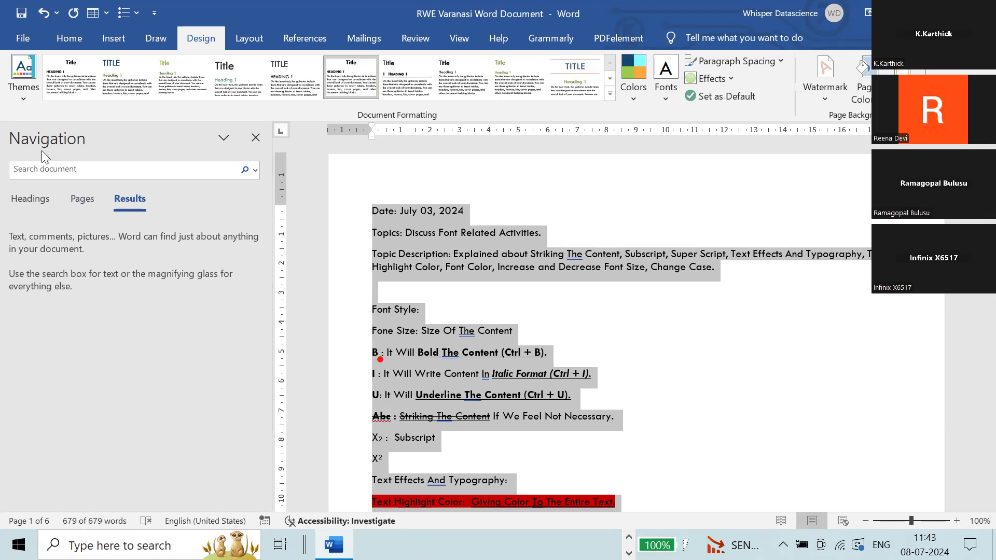
left_click(16, 101)
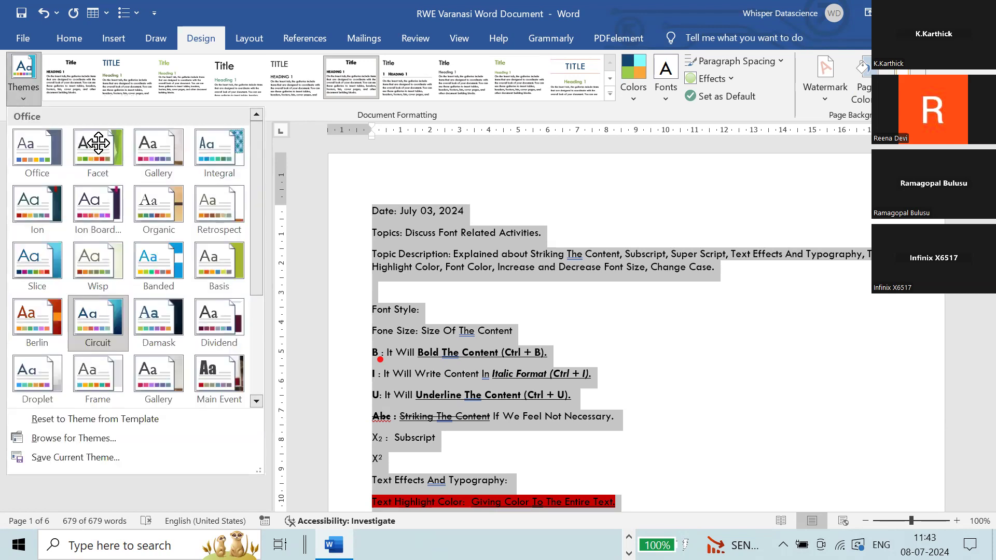
left_click(98, 340)
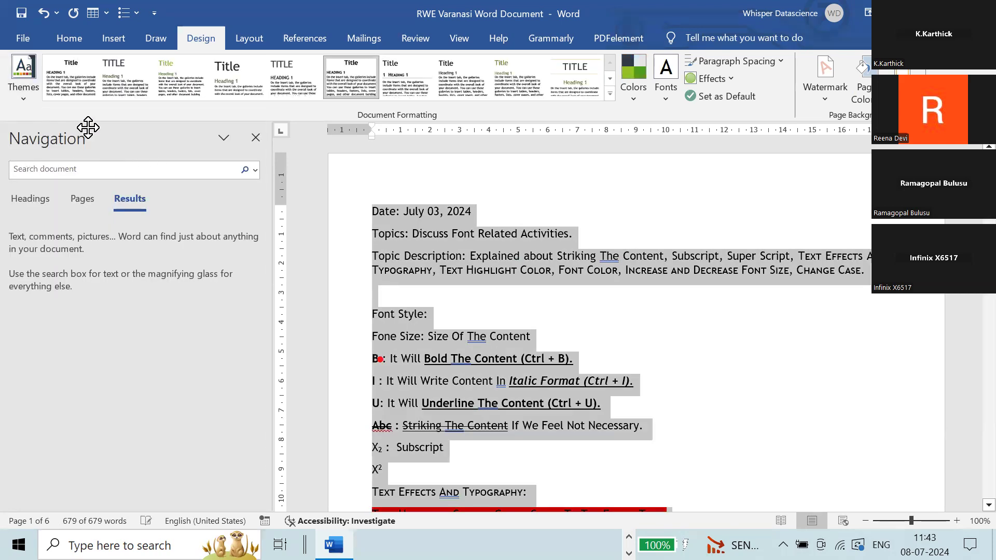
Try further style sets under the current theme, ending with the one that has a small green title and green headings
left_click(124, 83)
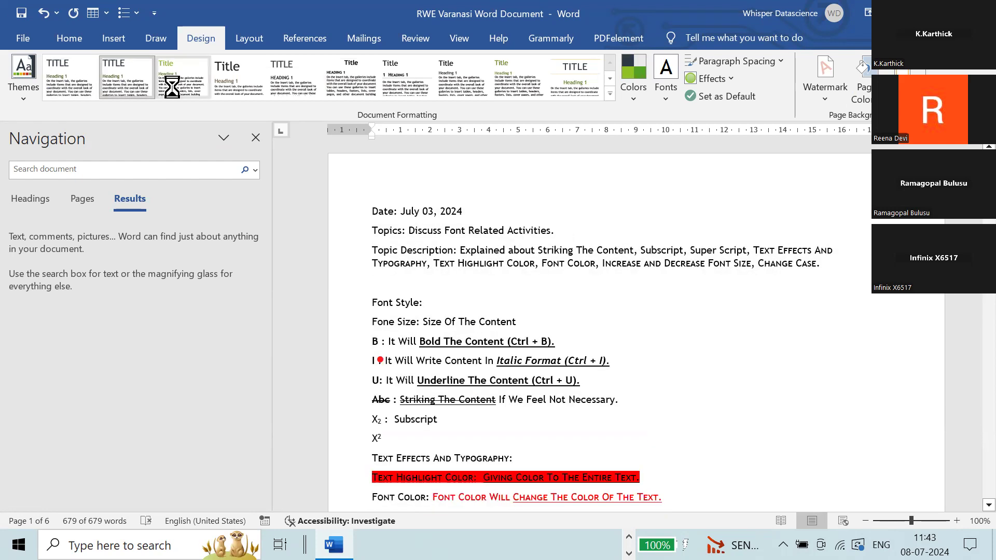
left_click(228, 83)
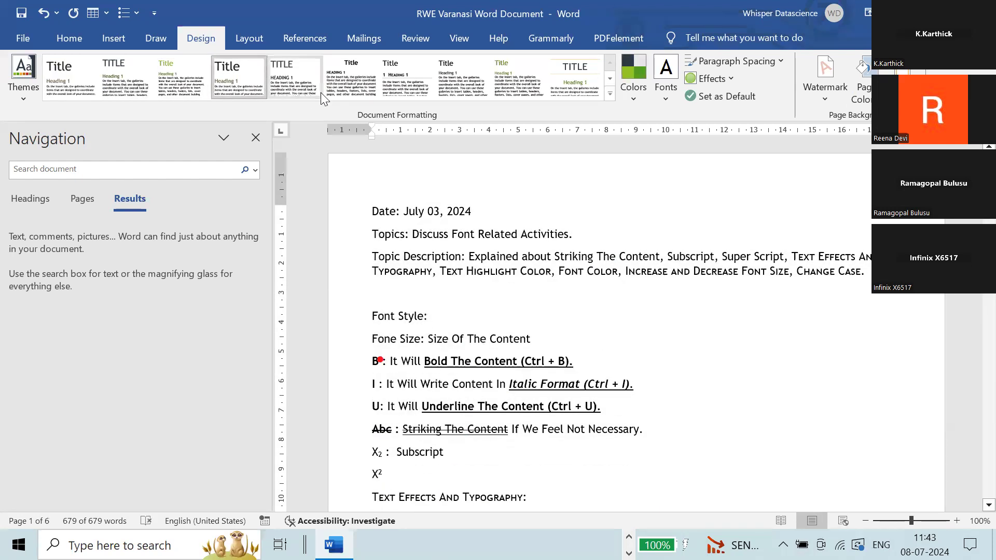
left_click(345, 86)
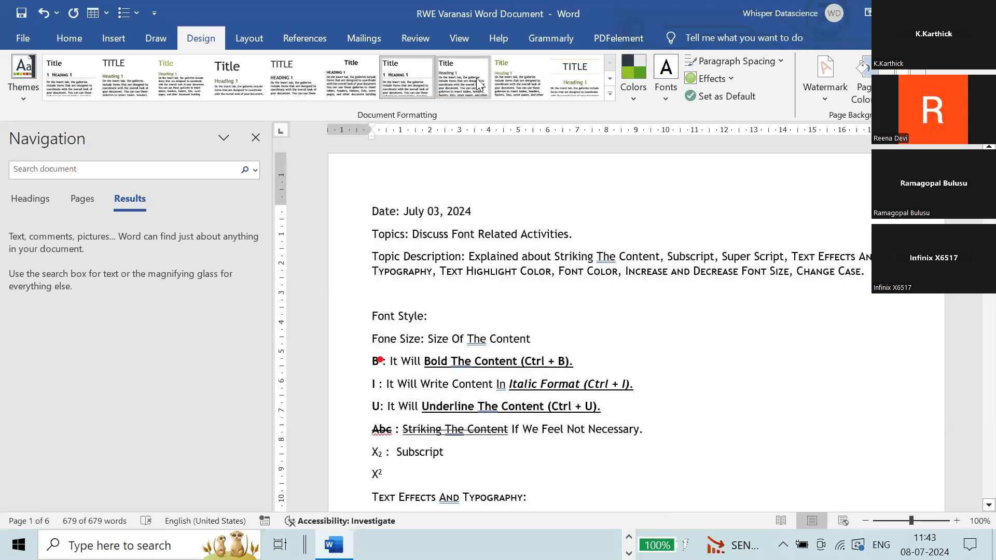
left_click(501, 79)
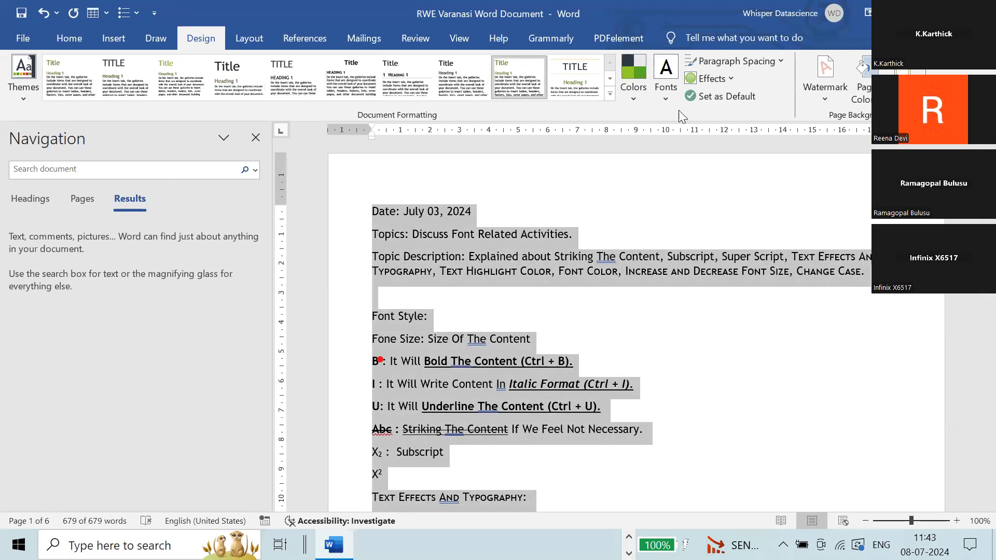
Look through the document's pages to examine how the theme and style set affect the headings and body text
scroll(566, 340, "down", 10)
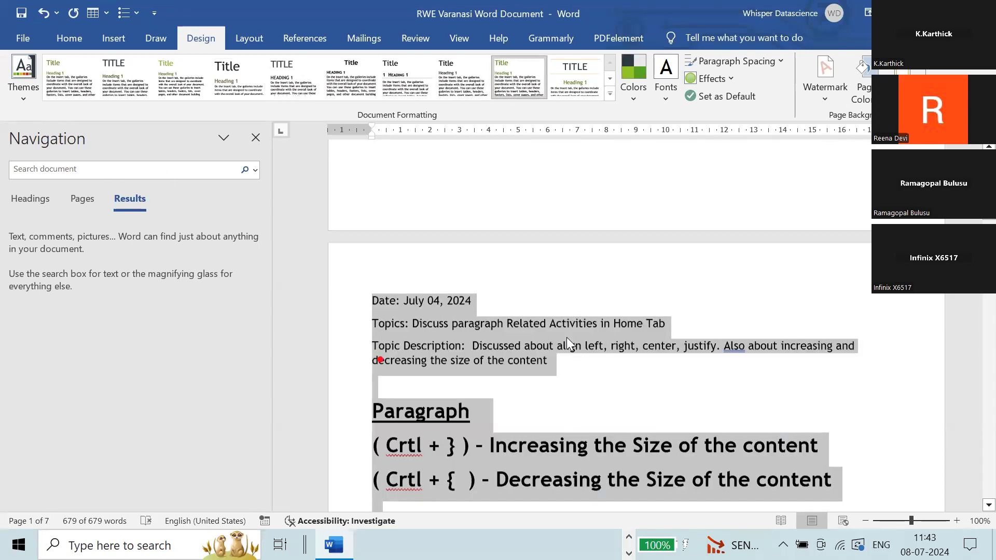
scroll(566, 337, "down", 10)
scroll(569, 340, "up", 5)
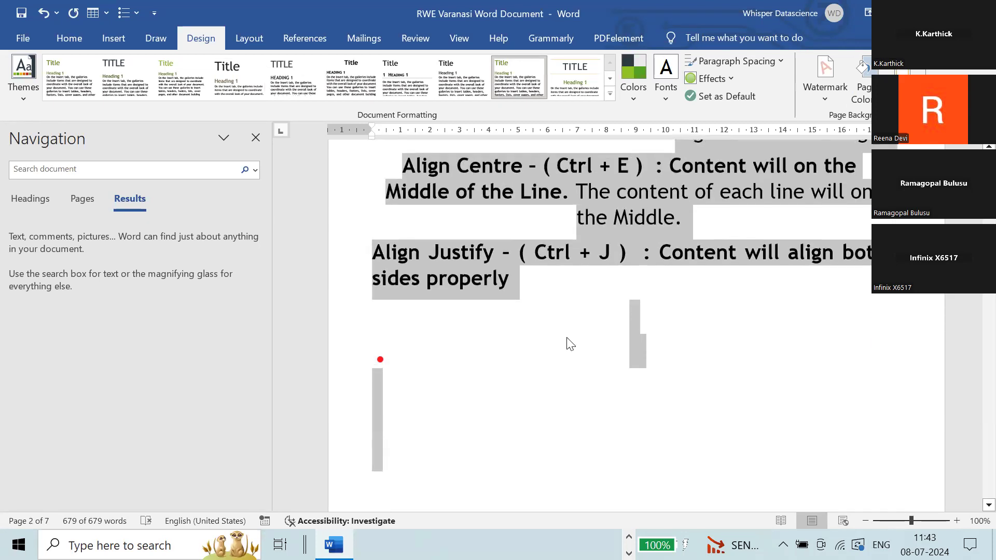
scroll(567, 340, "up", 3)
scroll(567, 340, "down", 10)
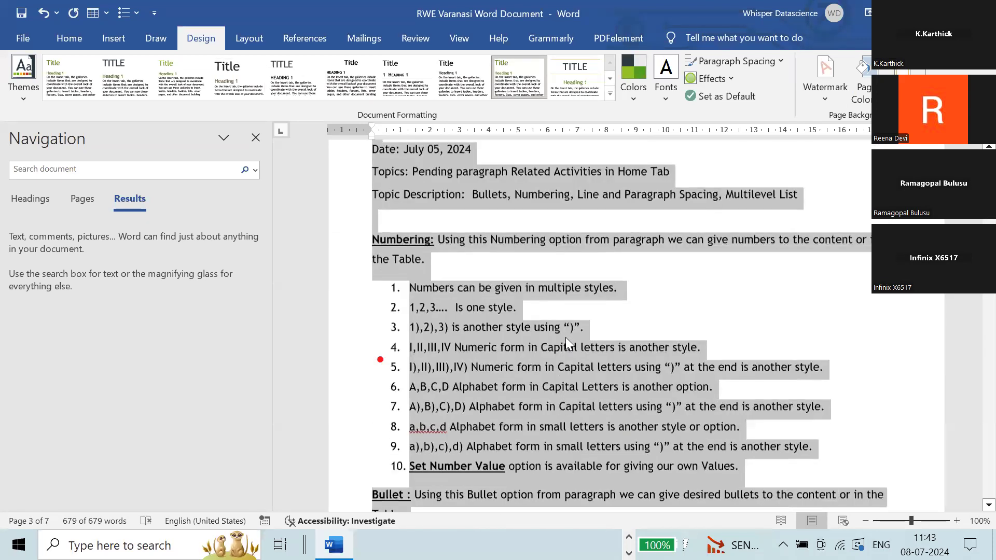
scroll(566, 342, "down", 12)
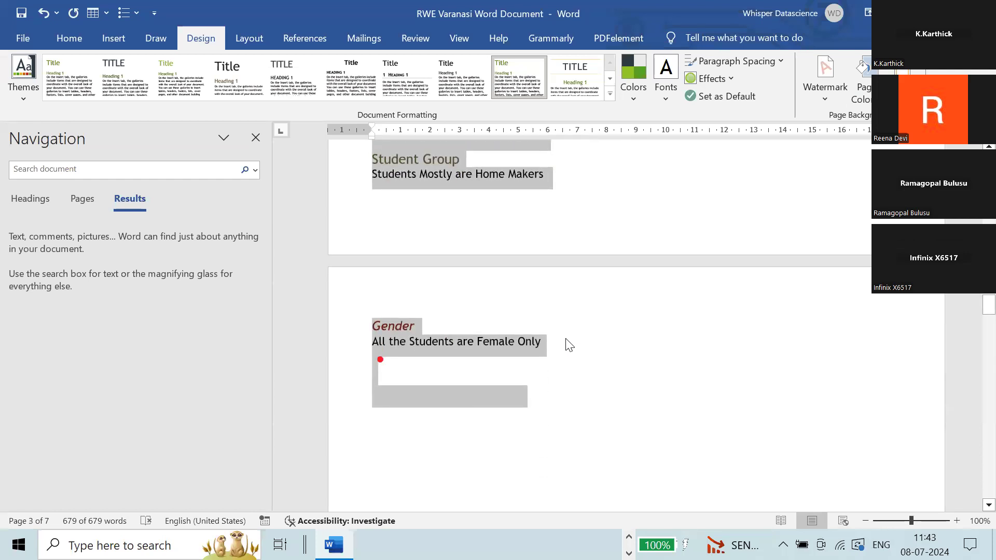
left_click(591, 344)
scroll(587, 341, "down", 20)
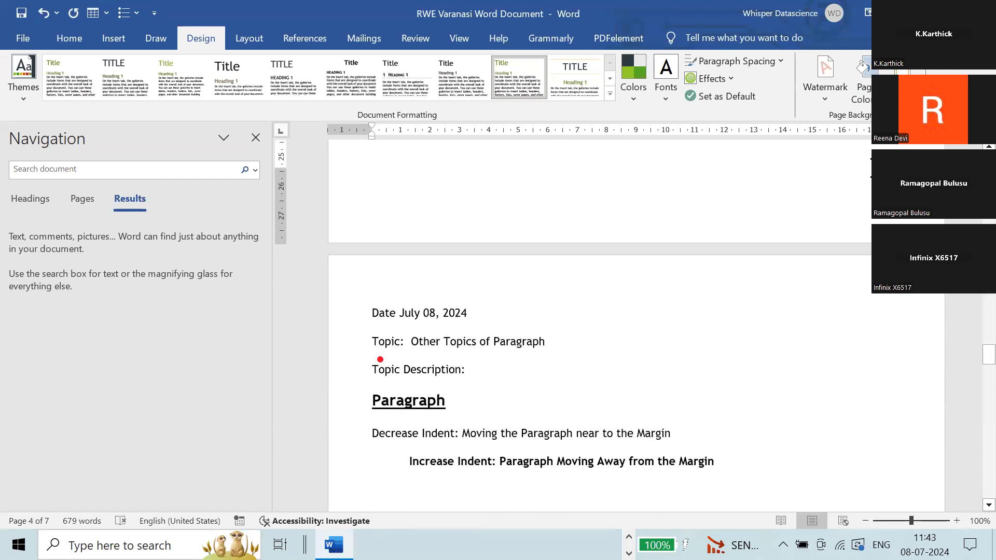
Apply the Yellow colour scheme, then select the whole document and switch the scheme to Blue Green
left_click(637, 90)
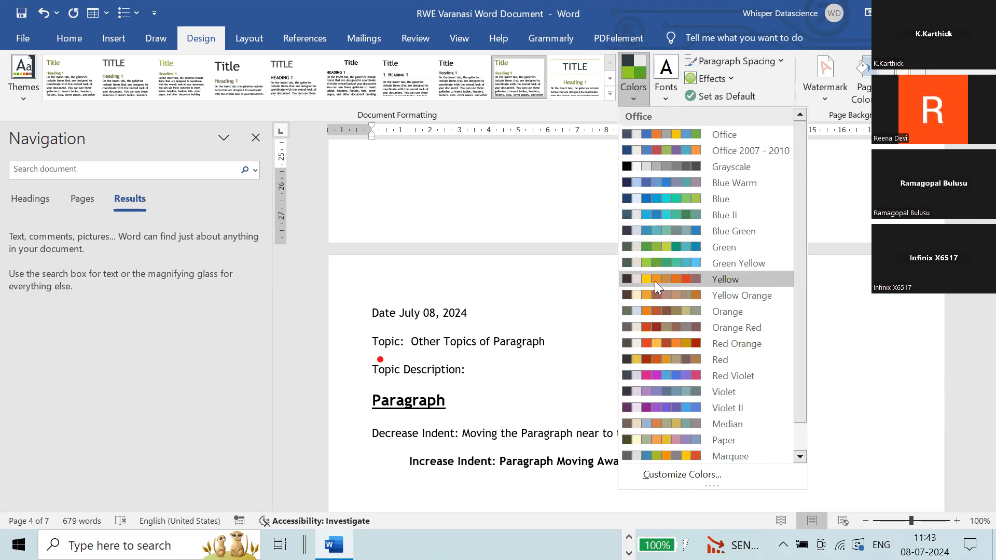
left_click(654, 281)
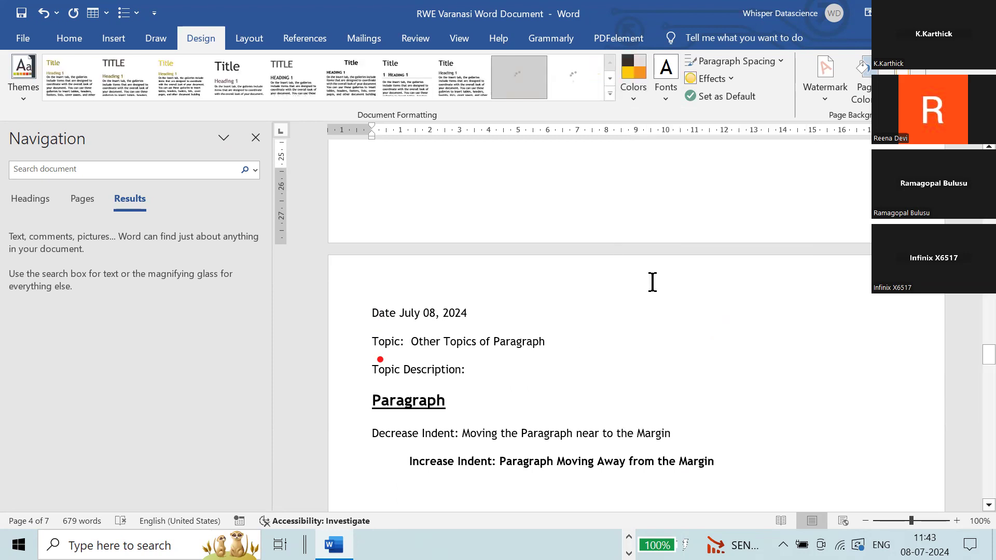
key("ctrl+a")
left_click(639, 101)
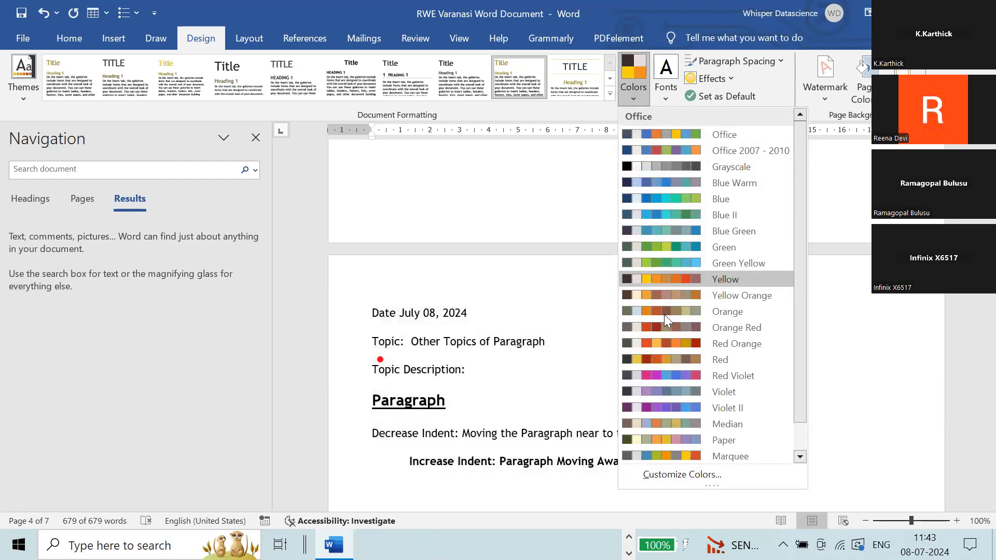
left_click(673, 229)
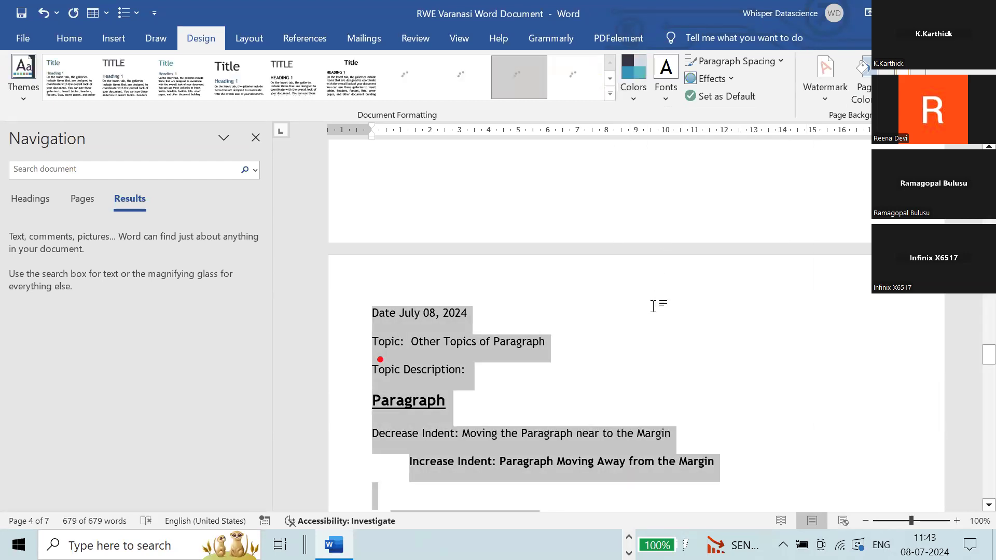
scroll(655, 296, "down", 10)
scroll(656, 283, "up", 20)
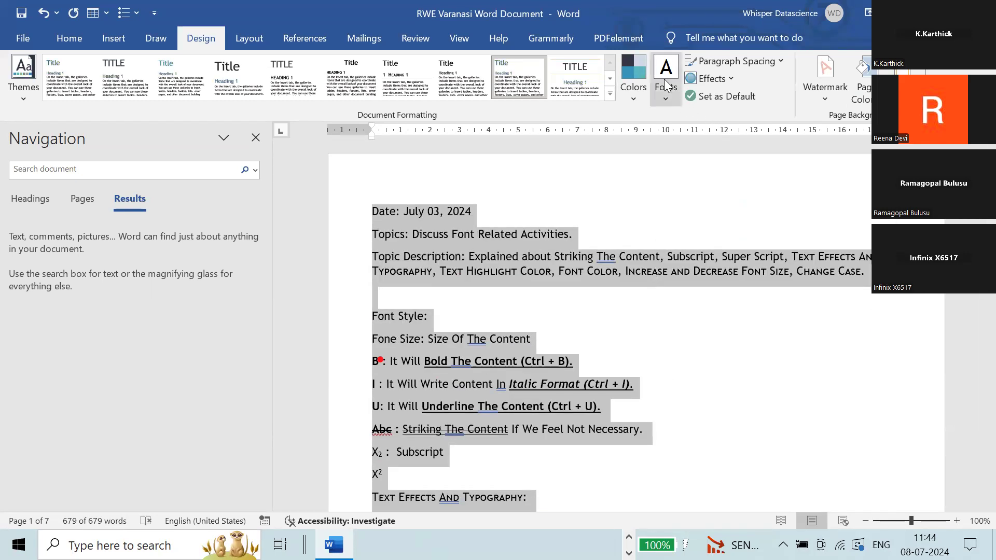
Browse the available theme font sets down to TrebuchetMs and leave the list without choosing one
left_click(666, 83)
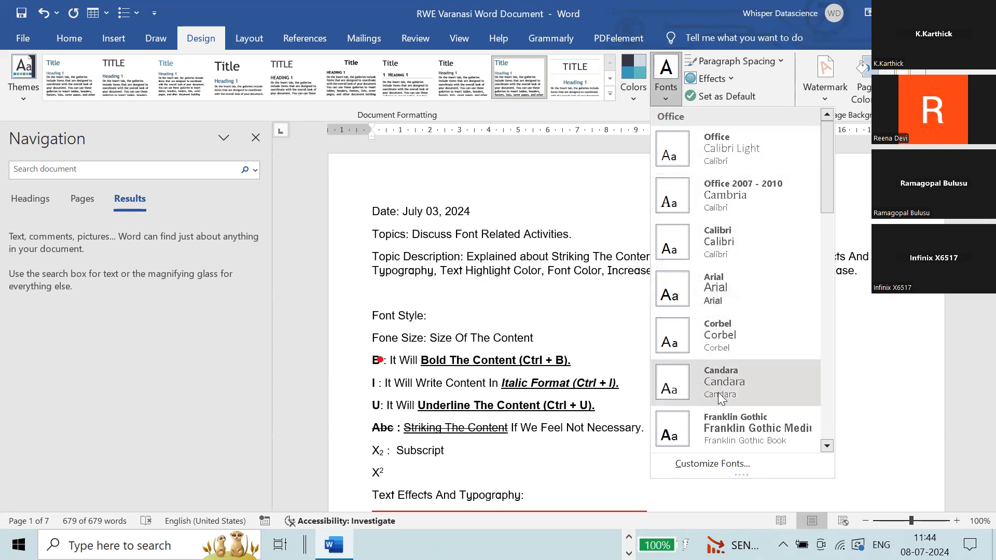
scroll(718, 400, "down", 5)
scroll(707, 399, "down", 5)
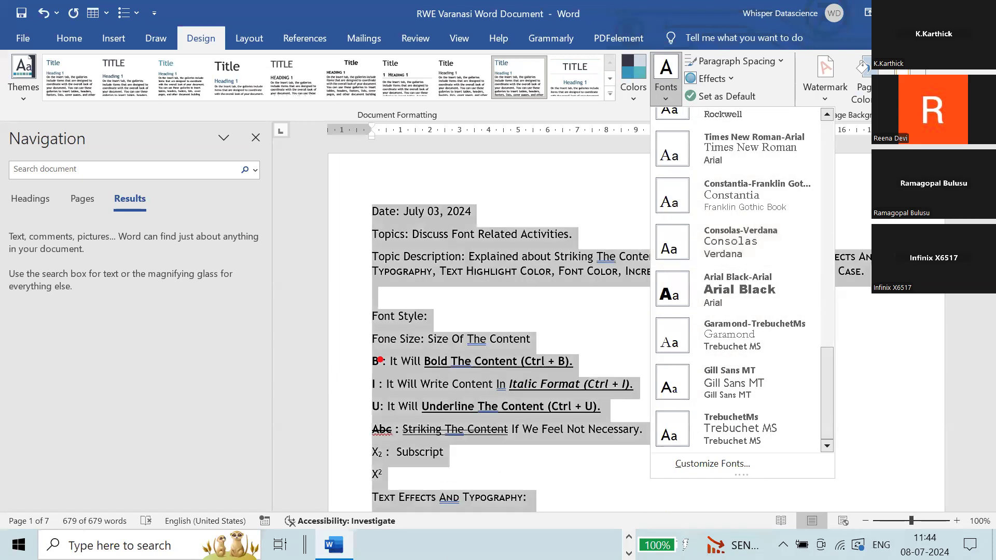
key("Escape")
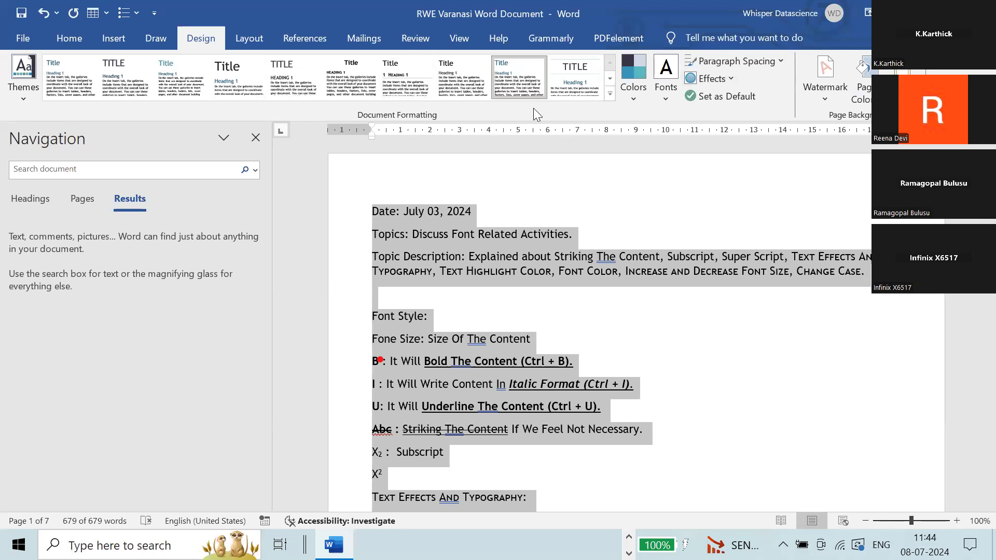
Add the CONFIDENTIAL 1 diagonal watermark to the document and view it on the first page
left_click(819, 102)
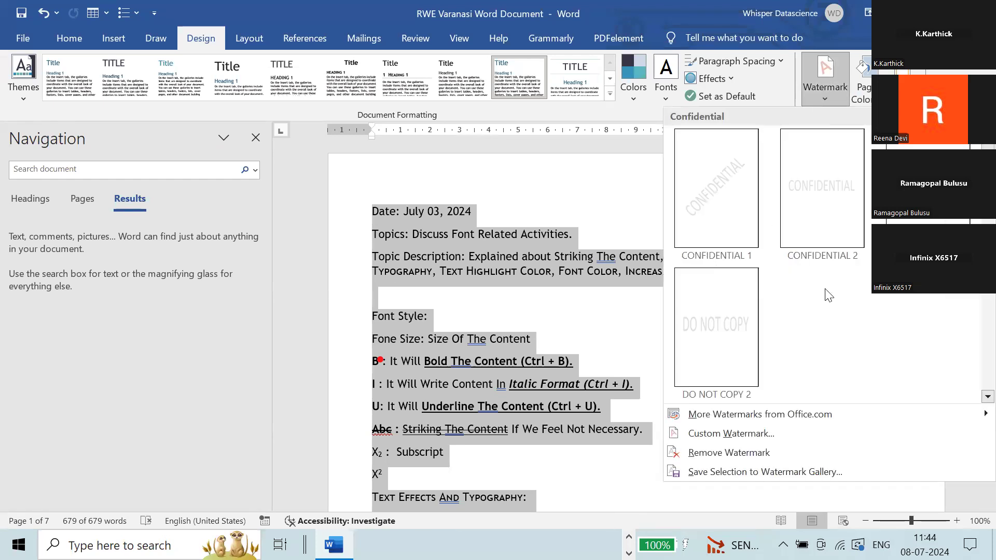
left_click(744, 213)
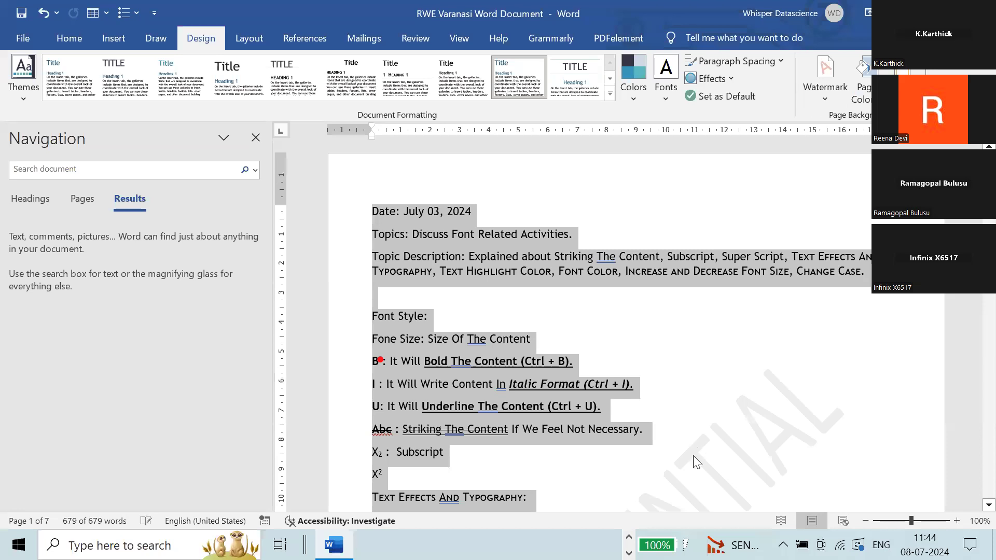
scroll(714, 439, "down", 3)
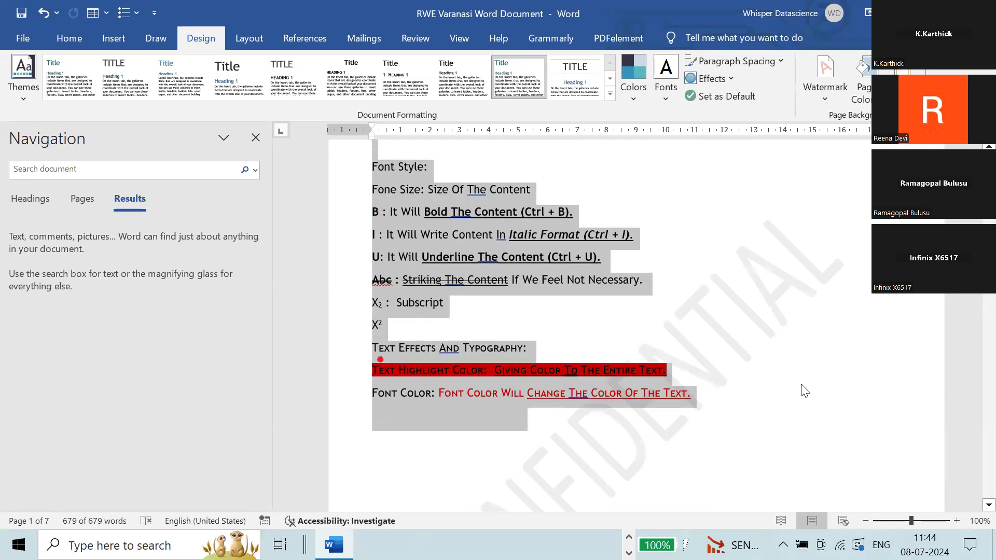
scroll(804, 390, "down", 3)
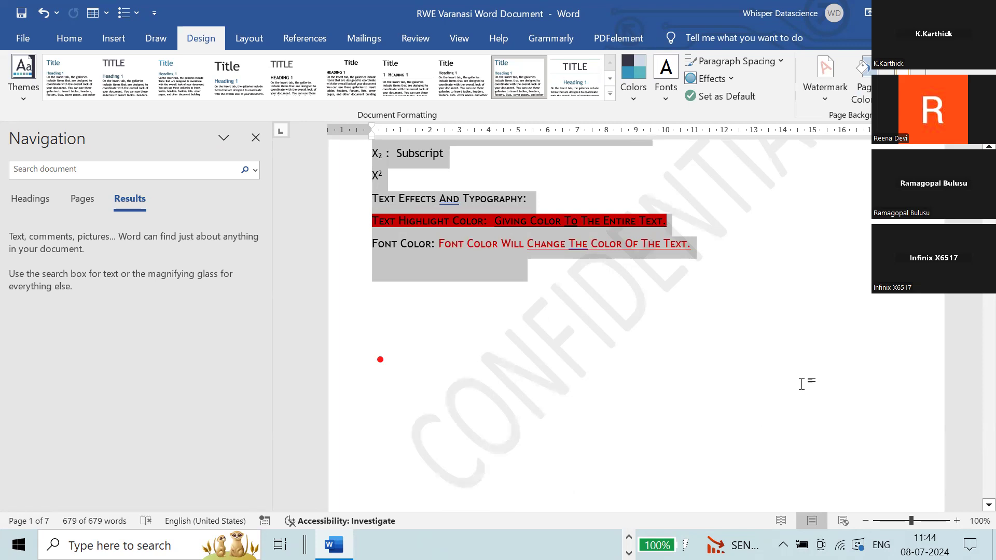
Apply the DO NOT COPY 2 horizontal watermark and check it on the following pages
left_click(832, 103)
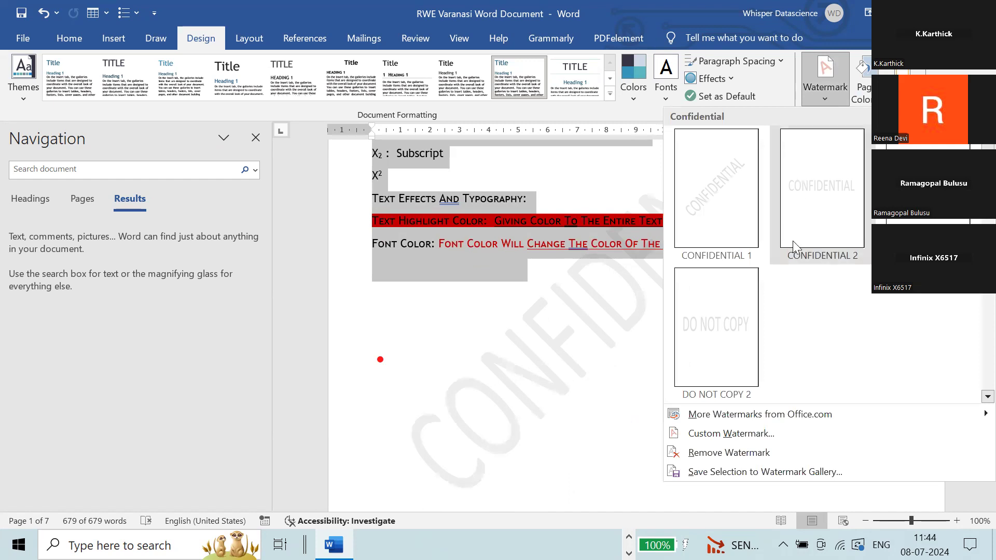
left_click(717, 353)
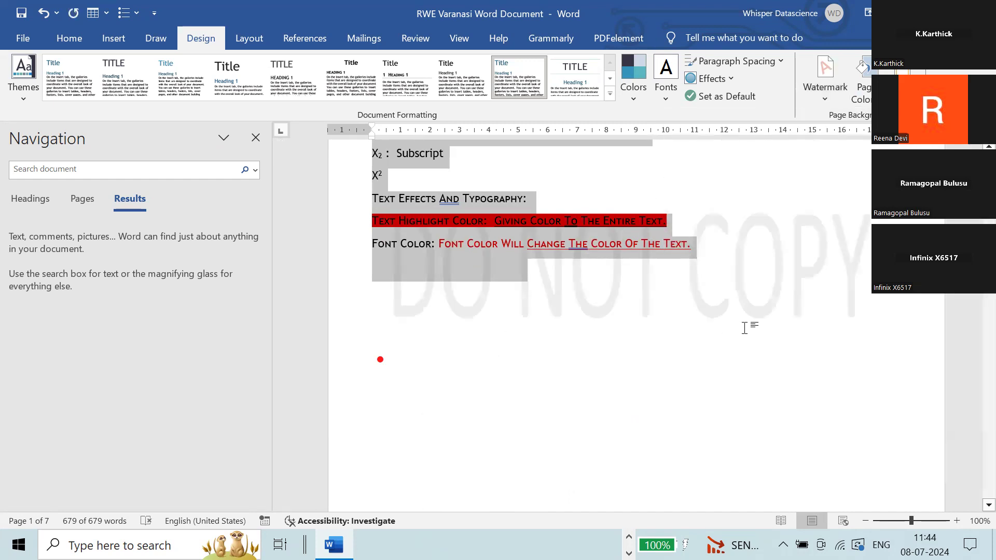
scroll(742, 332, "down", 10)
scroll(737, 333, "down", 10)
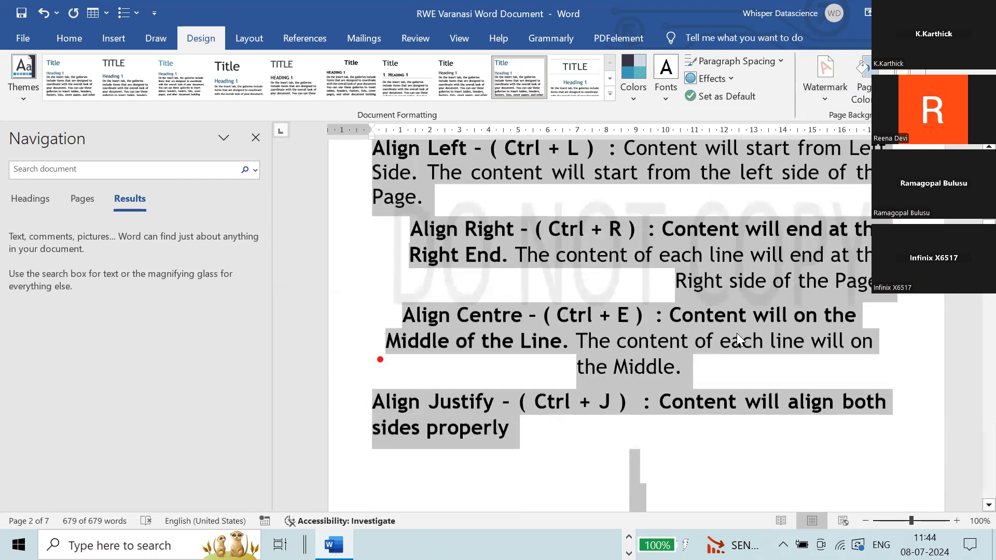
Review the DO NOT COPY watermark on the document's third and fourth pages
scroll(739, 338, "down", 15)
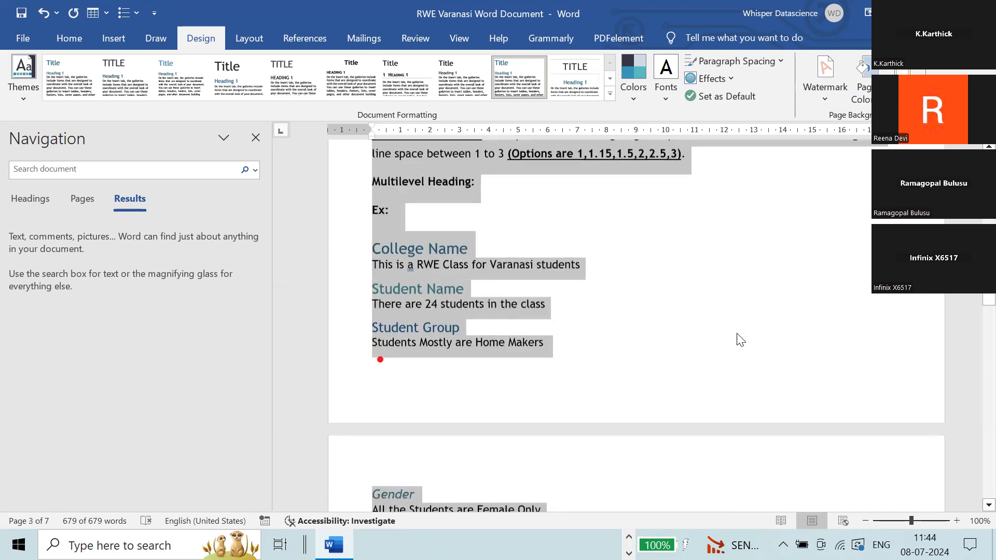
scroll(736, 333, "down", 1)
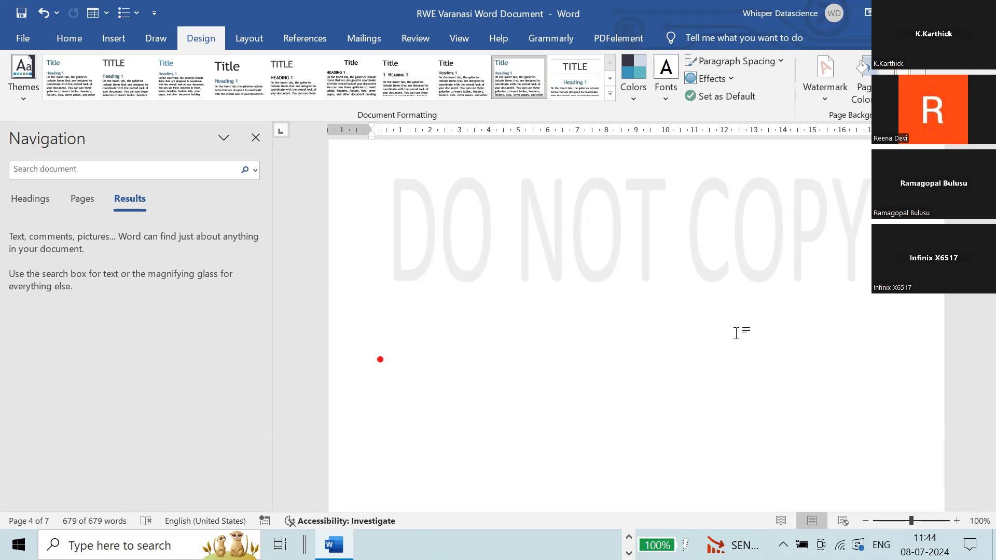
scroll(781, 54, "up", 1)
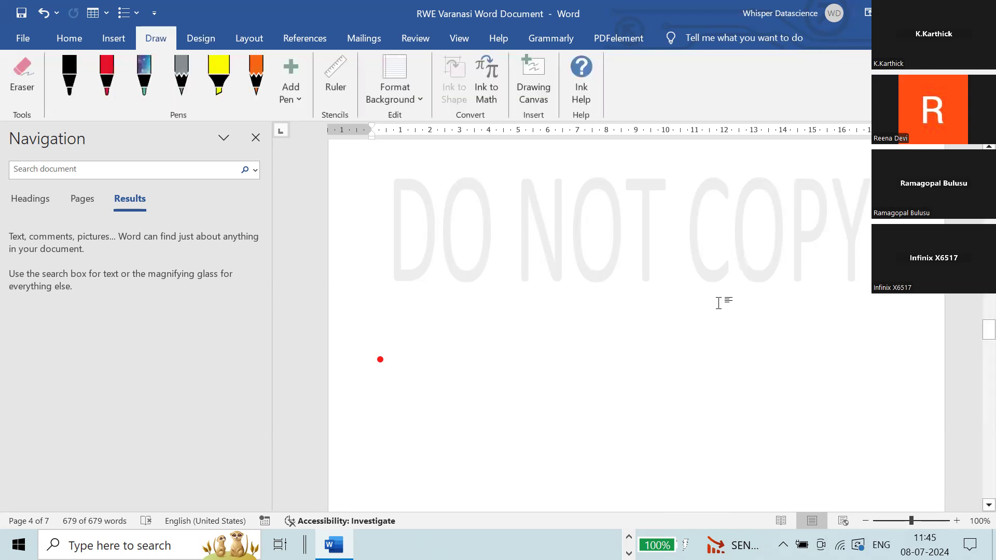
scroll(709, 289, "up", 1)
scroll(709, 289, "up", 2)
left_click(200, 36)
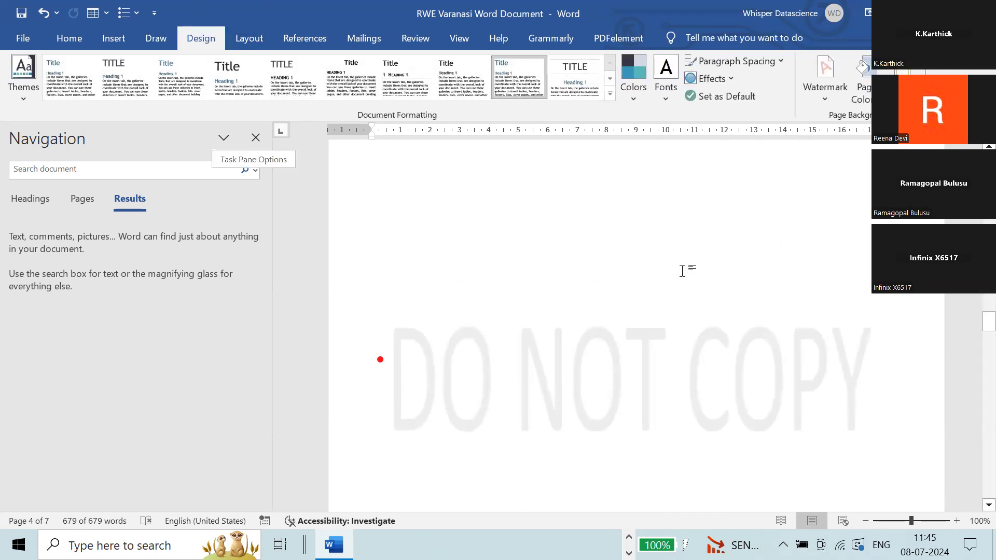
Insert a page break before the "Home -> EDITING" heading so it starts on a new page
scroll(744, 385, "down", 13)
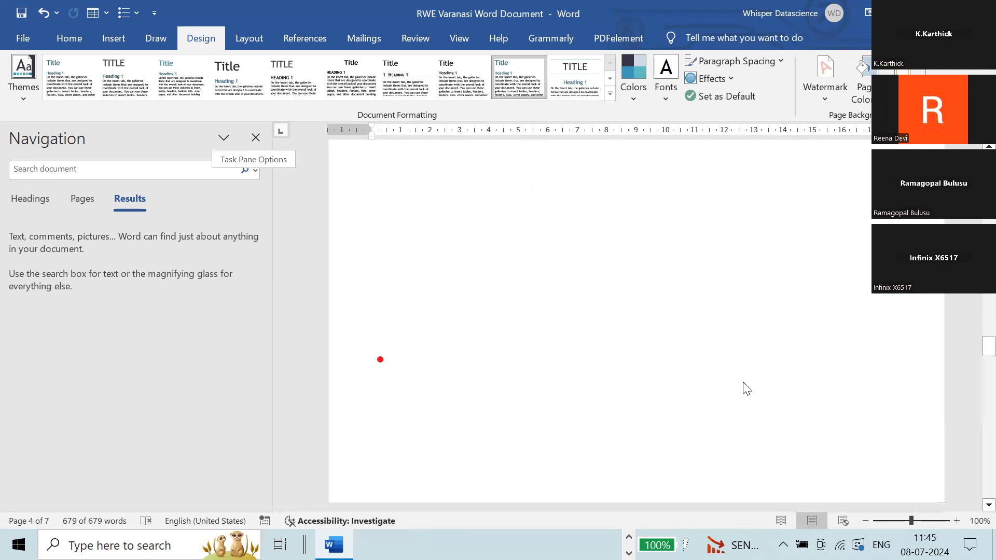
scroll(740, 381, "down", 15)
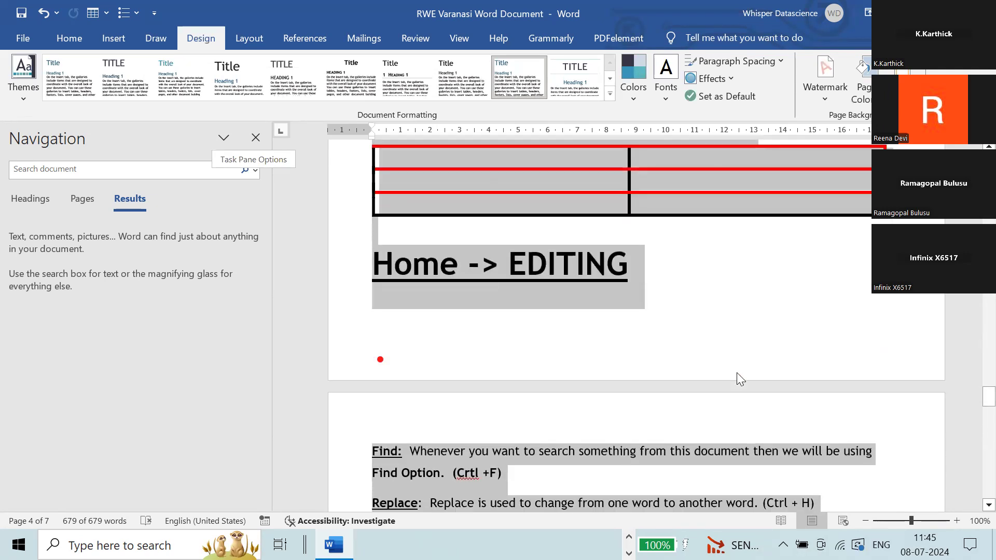
scroll(737, 374, "up", 3)
left_click(368, 263)
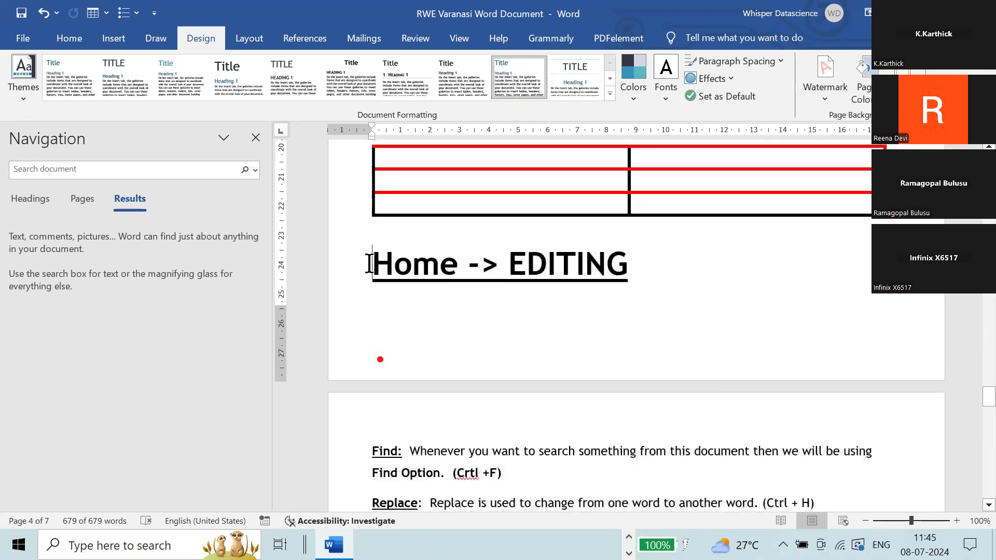
key("ctrl+Return")
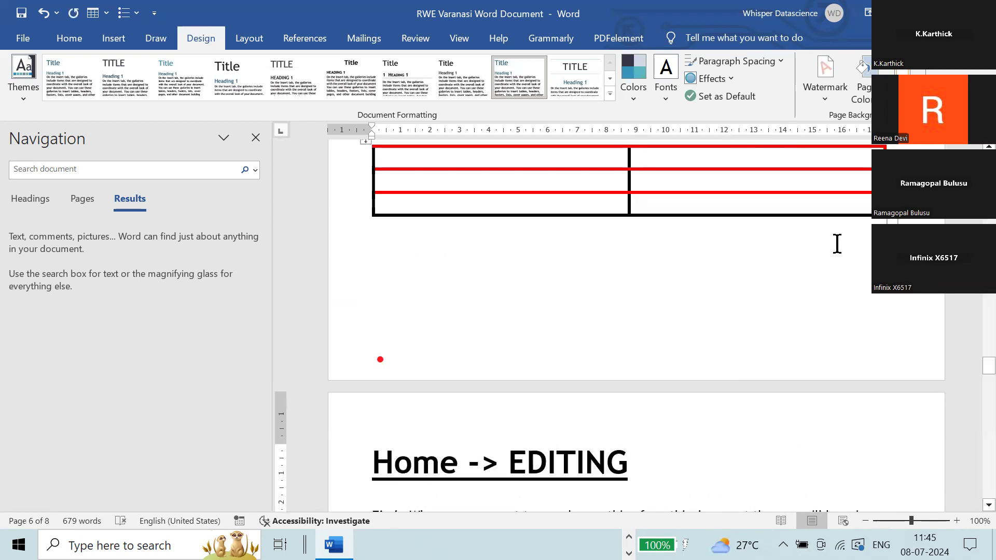
Apply a custom horizontal text watermark reading "RWE Varanasi" to the document and close the watermark settings
left_click(830, 100)
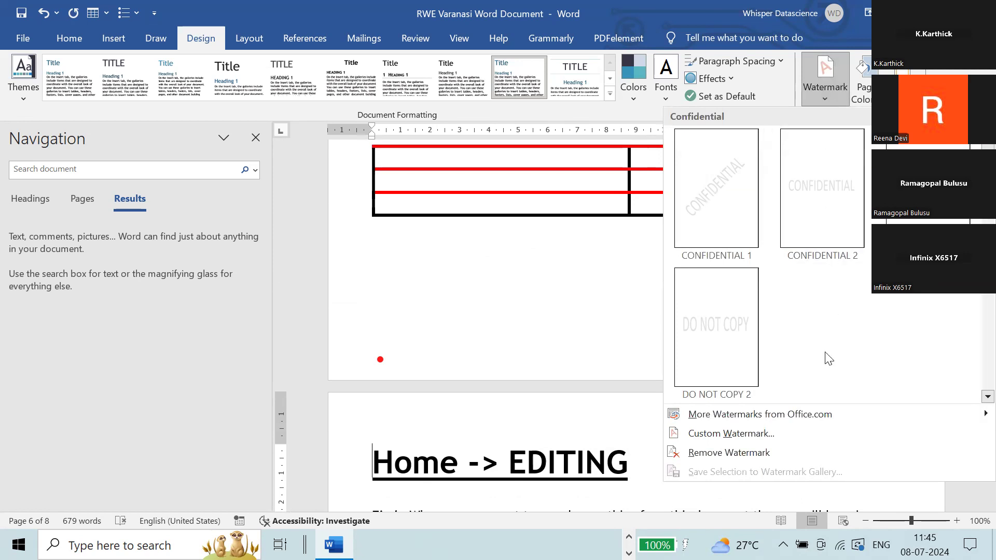
left_click(741, 434)
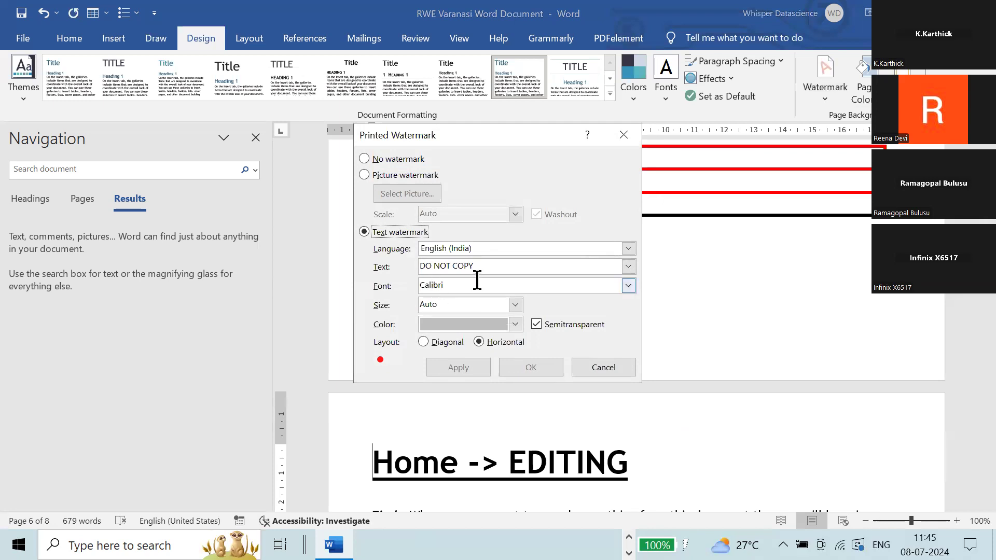
left_click_drag(480, 266, 413, 263)
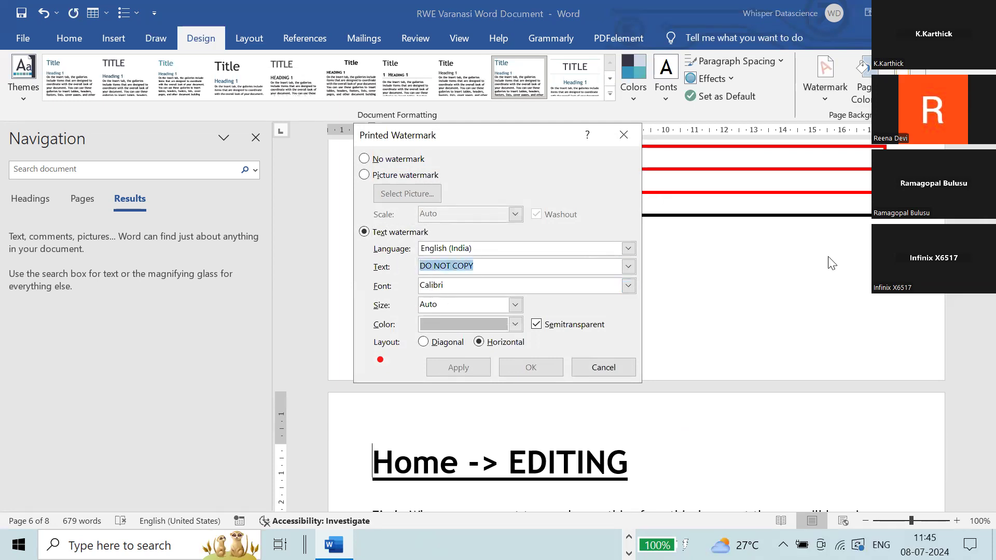
type("RWE Varanasi")
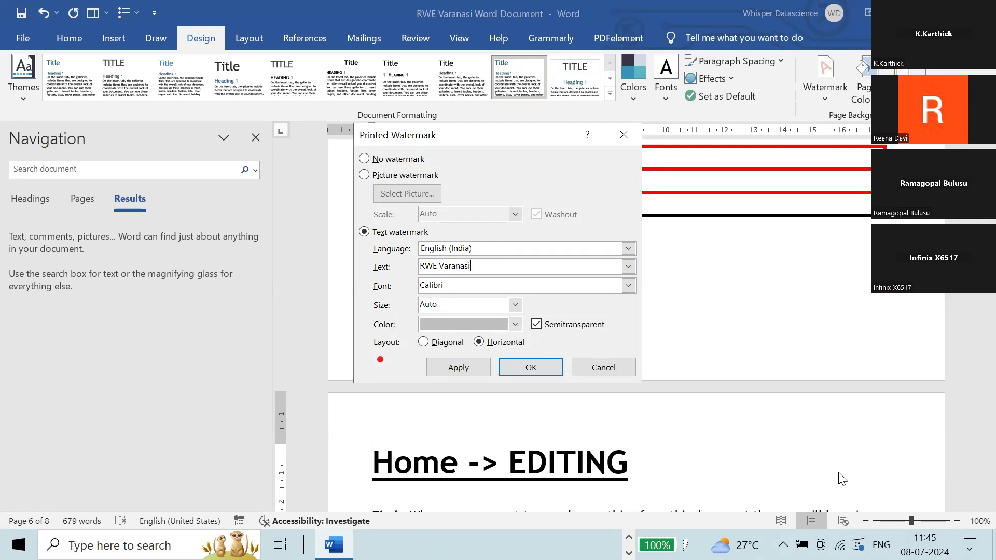
left_click(446, 372)
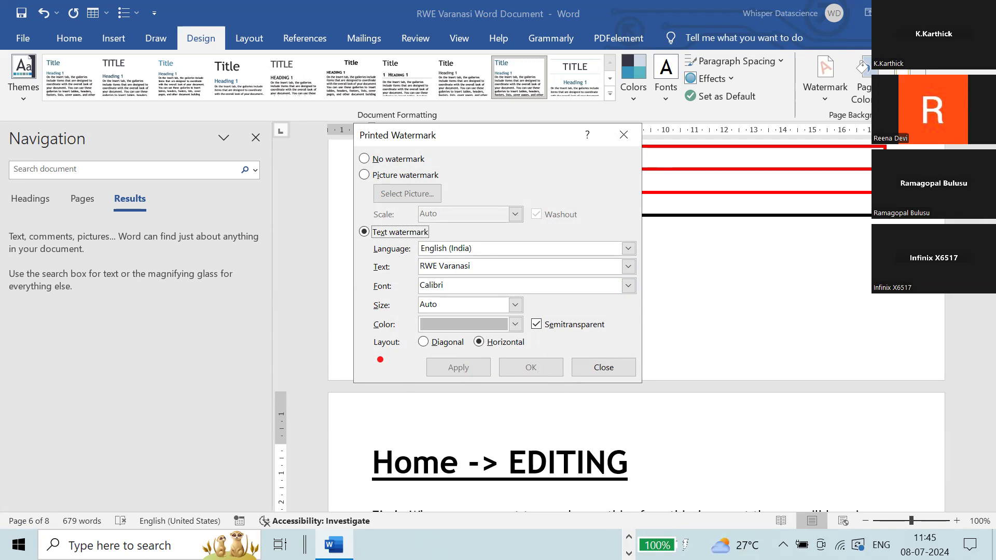
left_click(605, 369)
Examine the custom watermark from the first page through to the Draw and Design sections
scroll(601, 318, "up", 5)
scroll(601, 319, "up", 15)
scroll(601, 316, "up", 20)
scroll(600, 310, "up", 20)
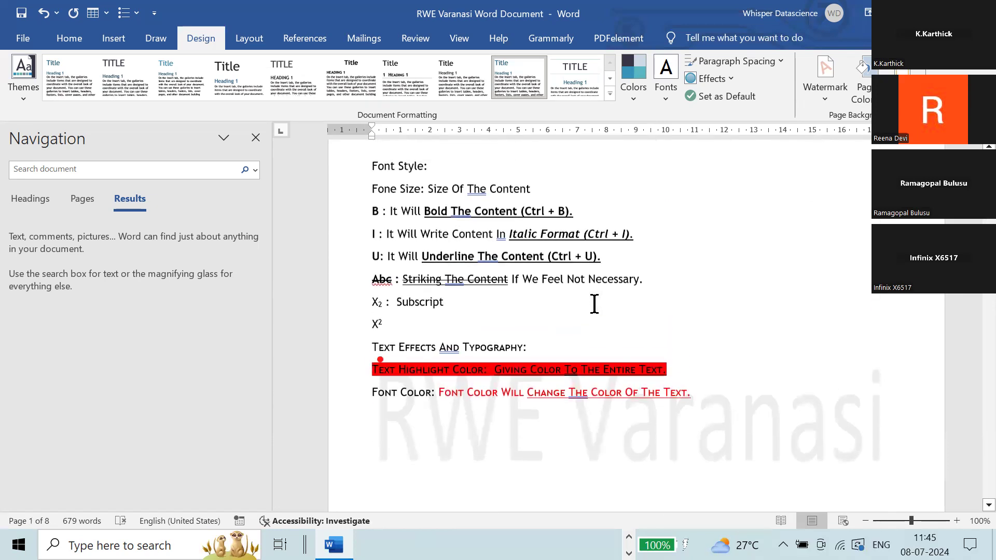
scroll(595, 303, "up", 10)
scroll(588, 290, "down", 10)
scroll(588, 290, "down", 15)
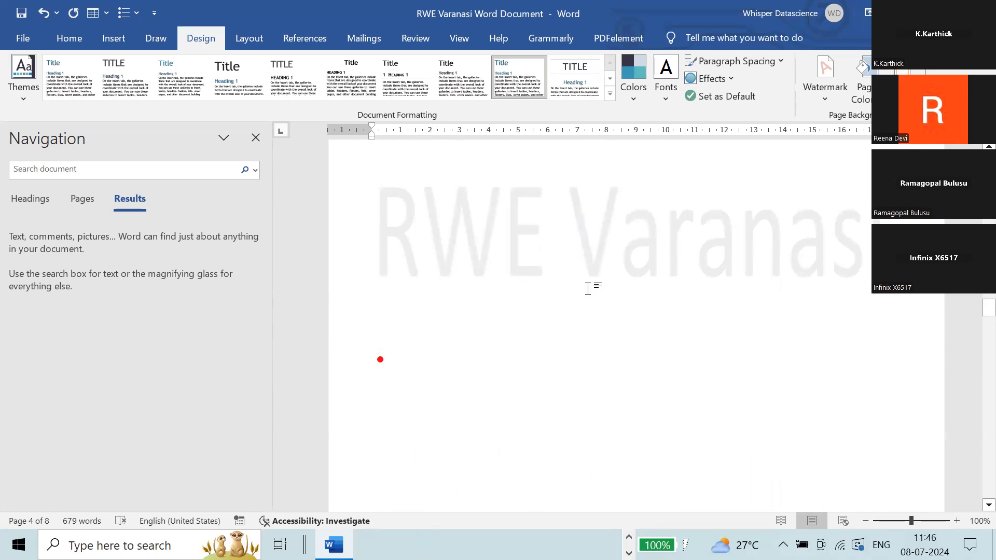
scroll(685, 341, "down", 3)
scroll(685, 341, "down", 10)
scroll(684, 345, "down", 15)
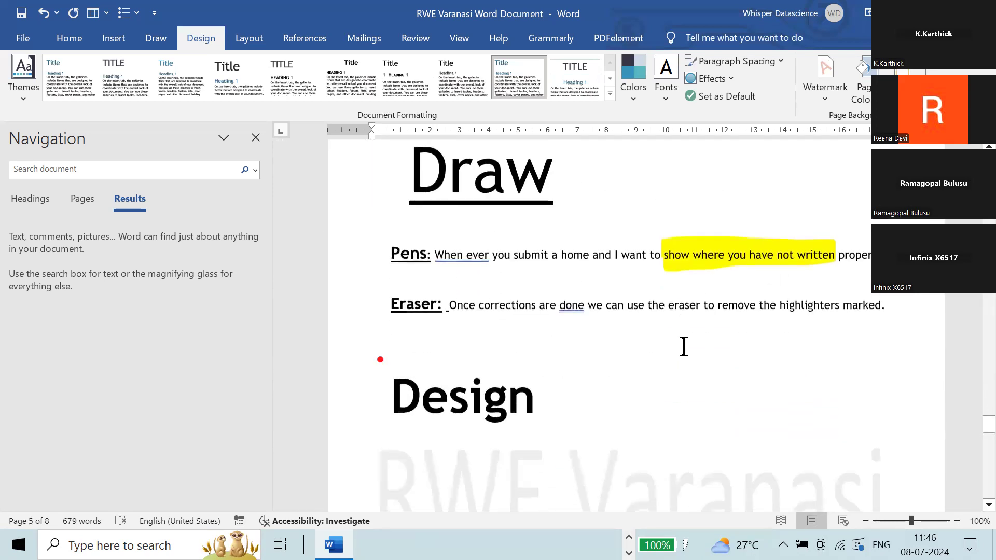
Delete the stray "and Erasers" text below the Design heading
scroll(684, 347, "down", 4)
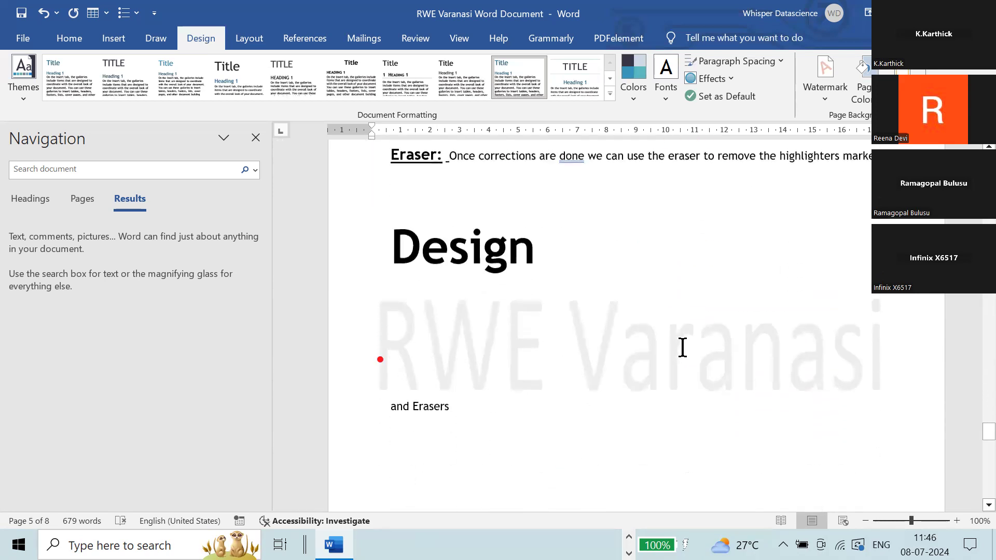
left_click(446, 322)
left_click_drag(474, 416, 369, 396)
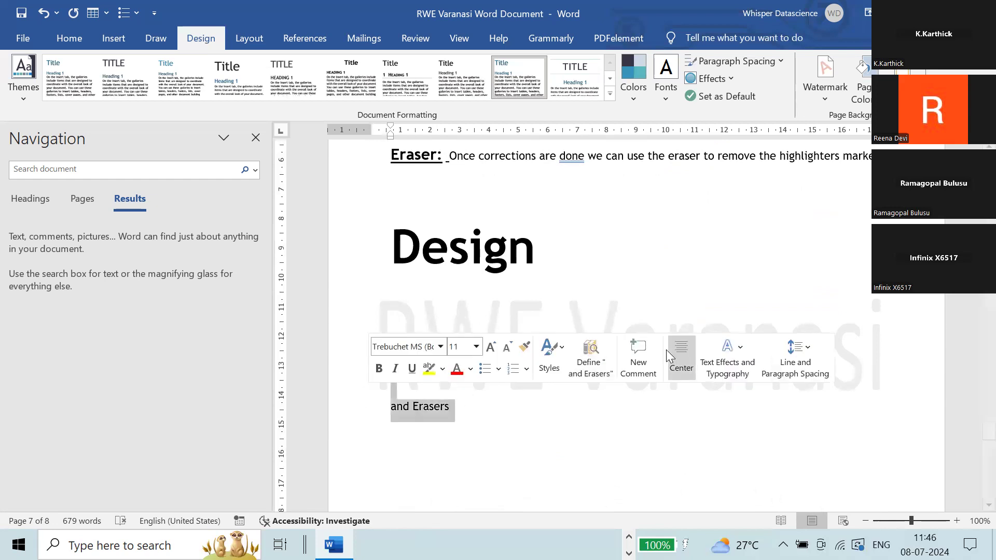
key("BackSpace")
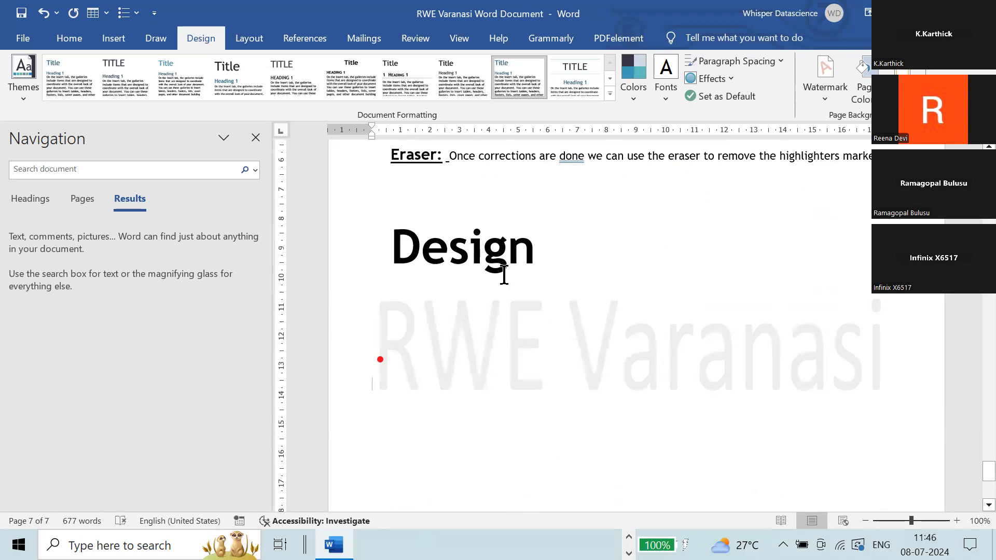
Add an automatic double line beneath the Design heading using a row of equals signs
left_click(566, 248)
key("Return")
type("==")
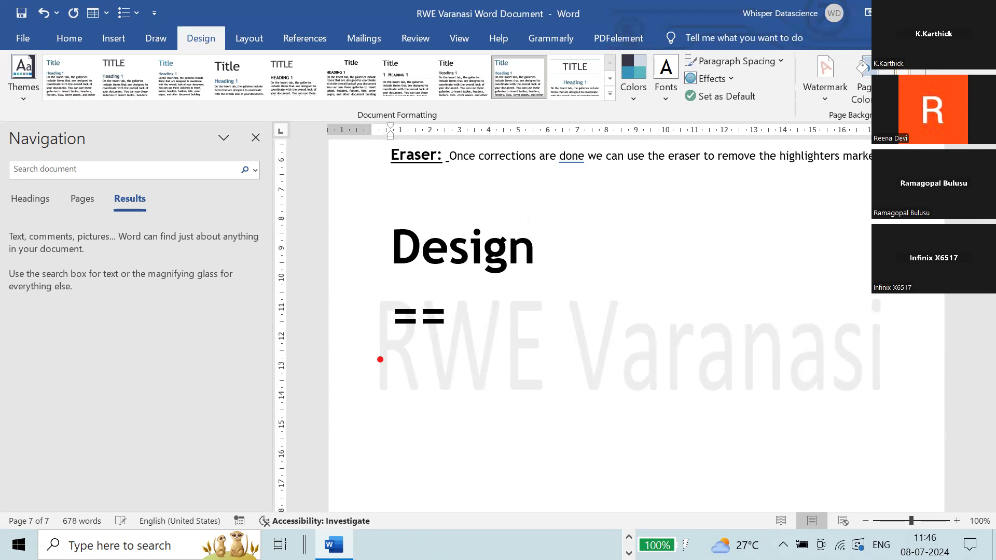
type("=======")
key("BackSpace")
key("BackSpace")
key("BackSpace")
key("BackSpace")
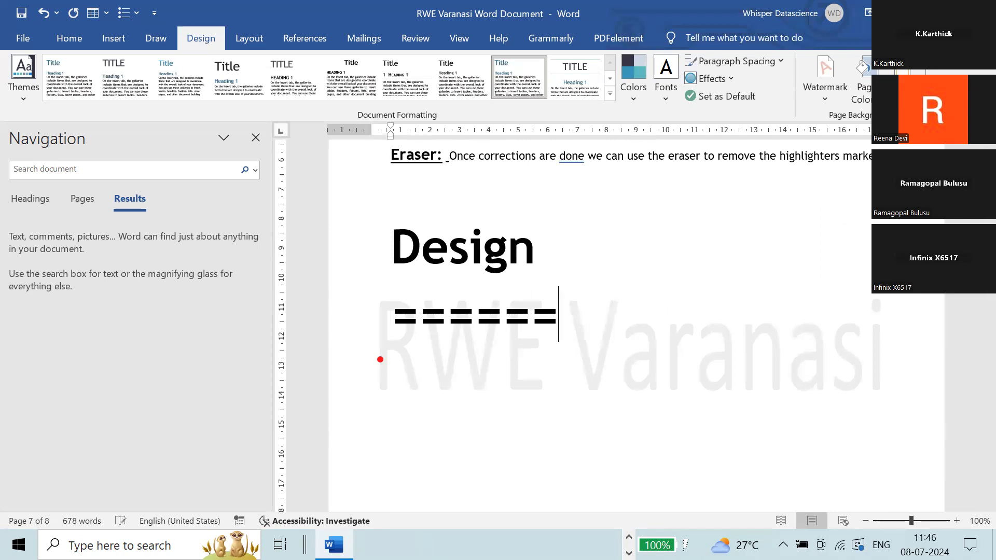
key("Return")
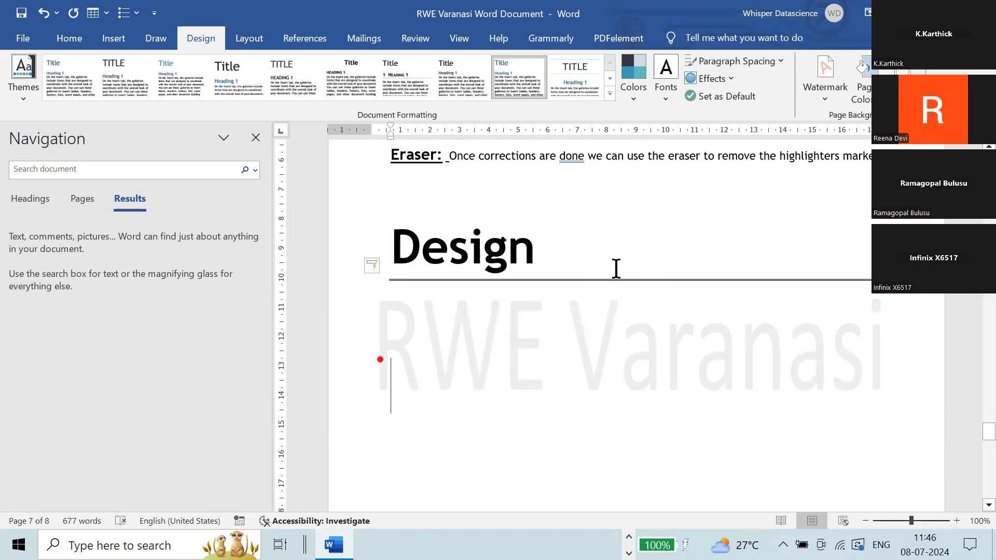
Set the font size to 12 below the Design heading's line and enter the label "Watermark Option:"
left_click(77, 40)
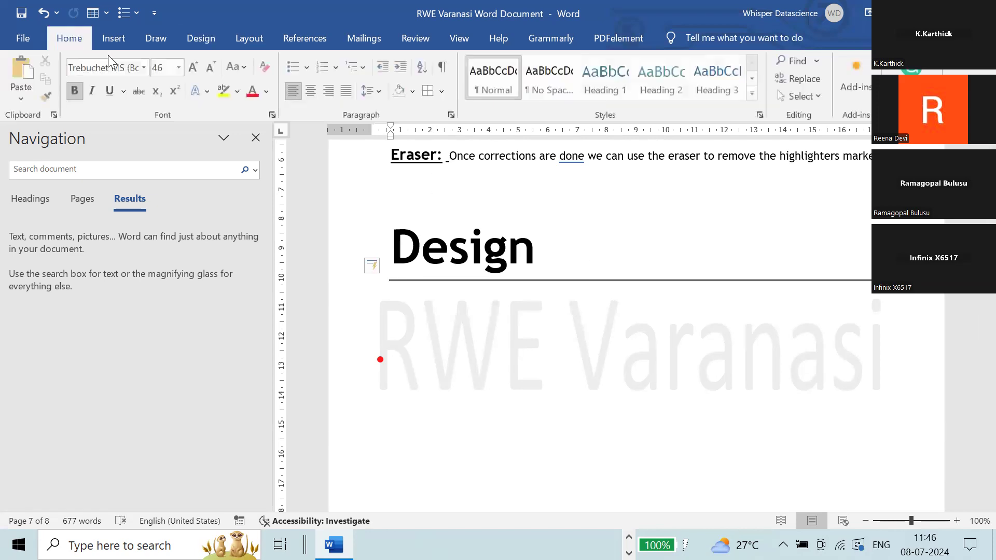
left_click(179, 67)
left_click(161, 150)
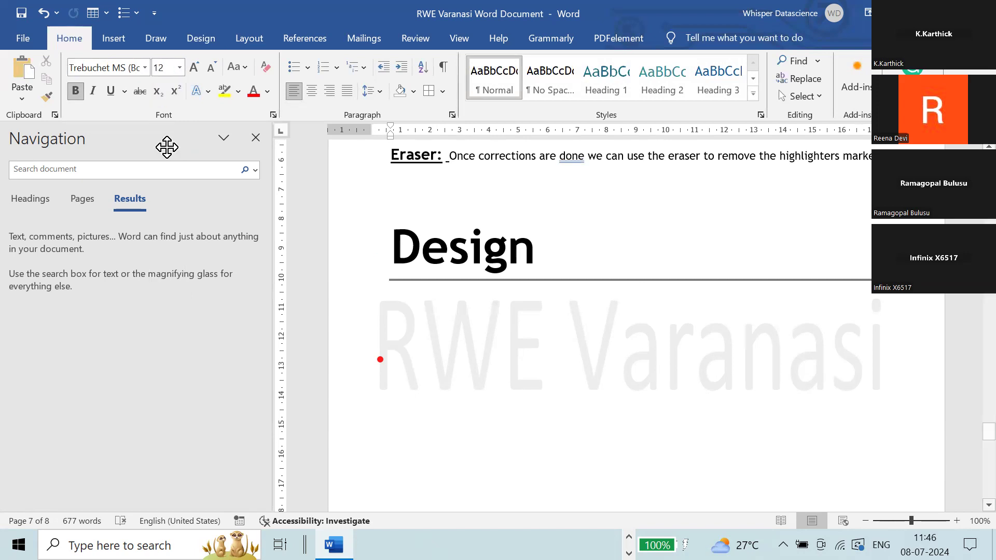
type("Wa")
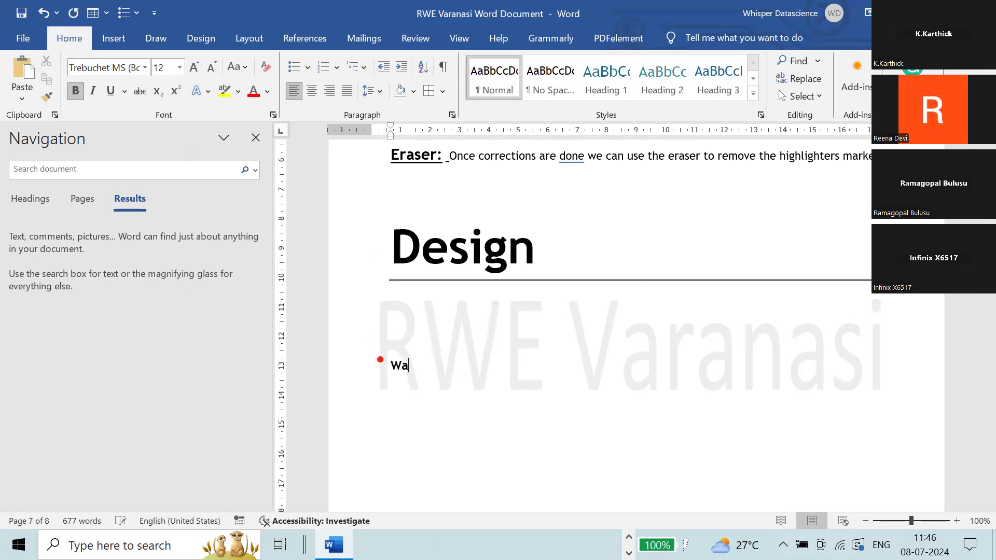
type("ter")
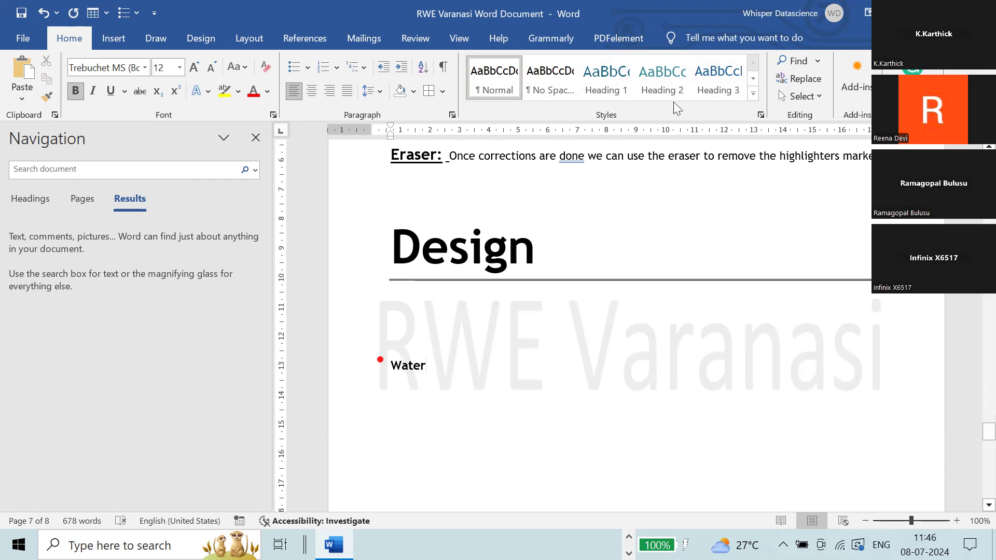
left_click(205, 44)
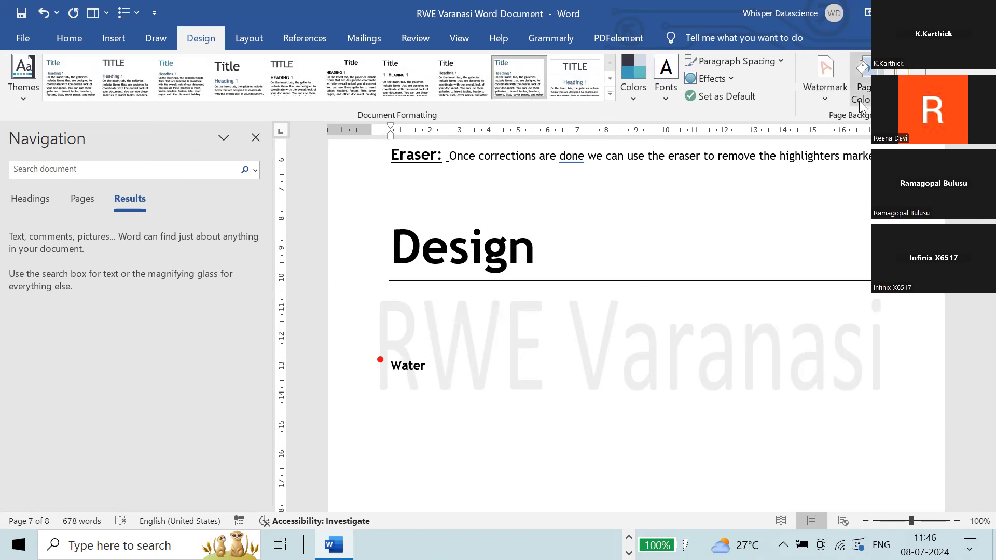
type("mar")
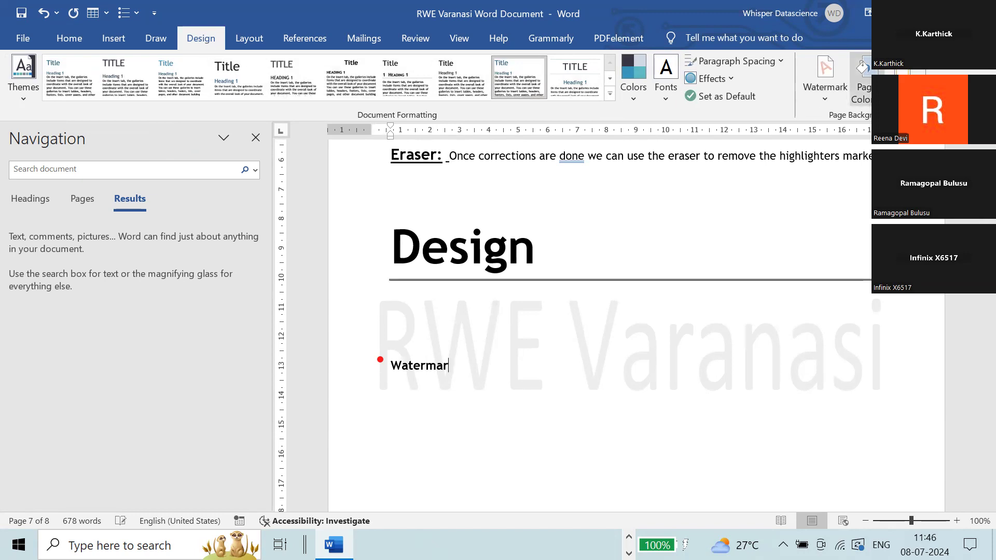
type("k Option:")
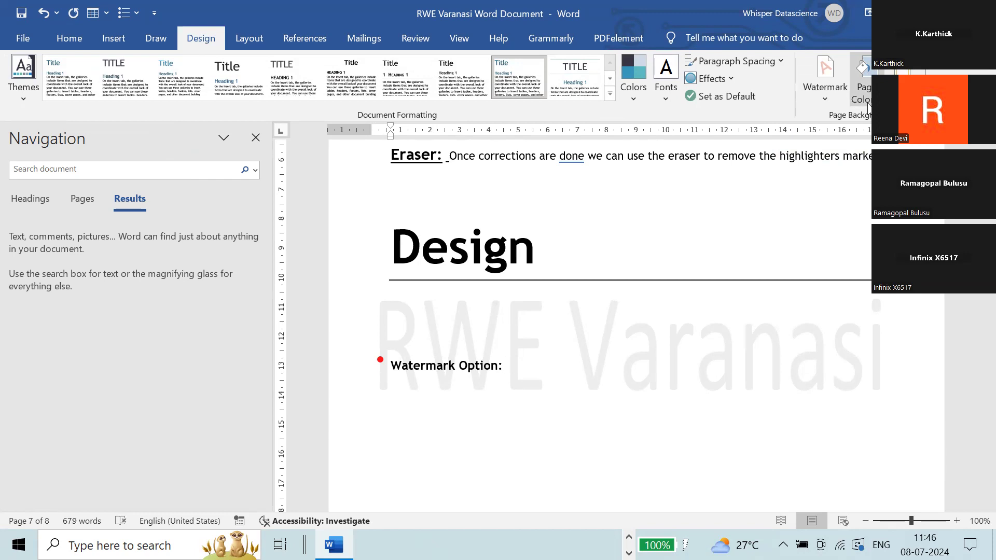
Complete the watermark note with "This is helpful to create and watermark on any page or across all pages."
type(" This is helpful")
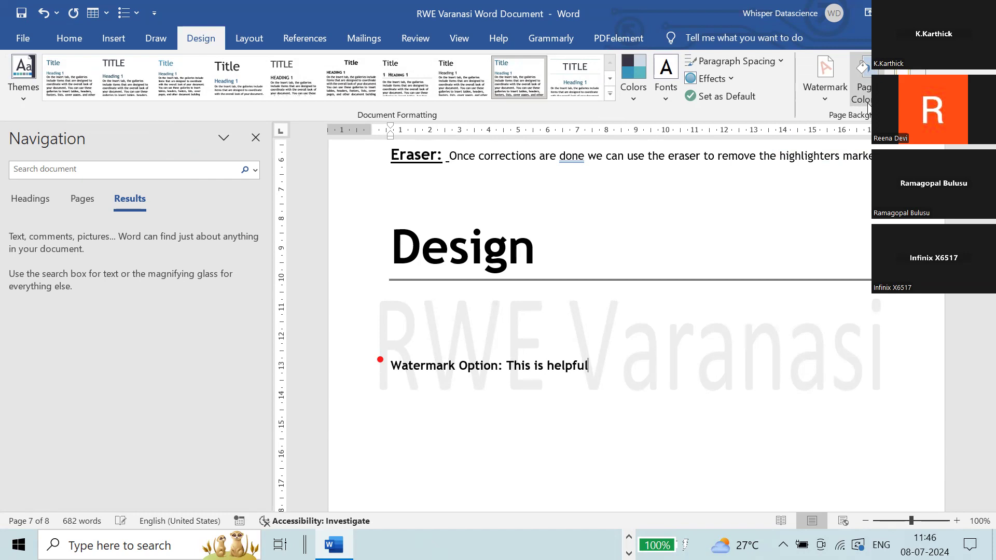
type(" to create")
type("d water")
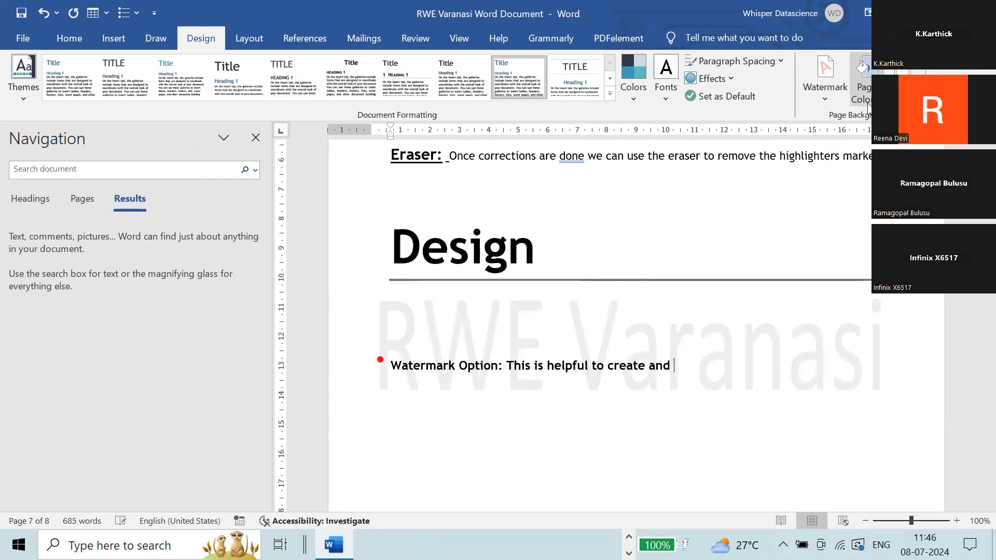
type("mark on t")
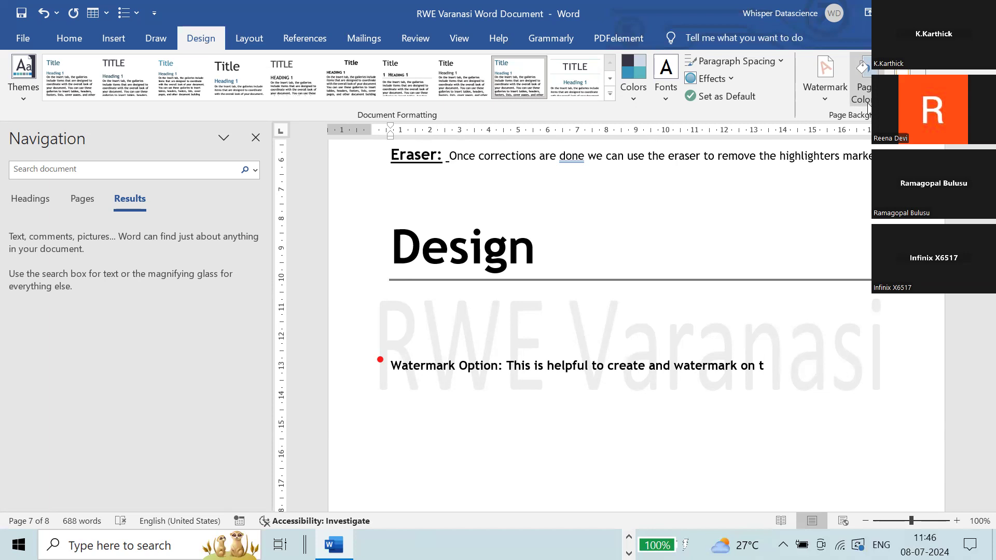
key("BackSpace")
type("any page or across all pages.")
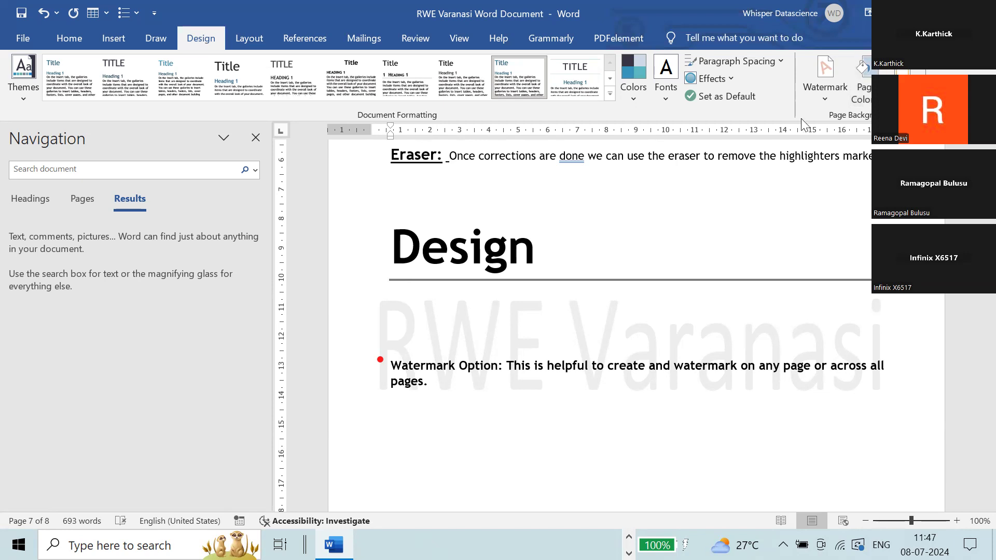
Return to the document's opening pages to view the RWE Varanasi watermark
scroll(801, 119, "up", 3)
left_click_drag(988, 428, 972, 345)
scroll(977, 334, "up", 15)
scroll(977, 334, "up", 20)
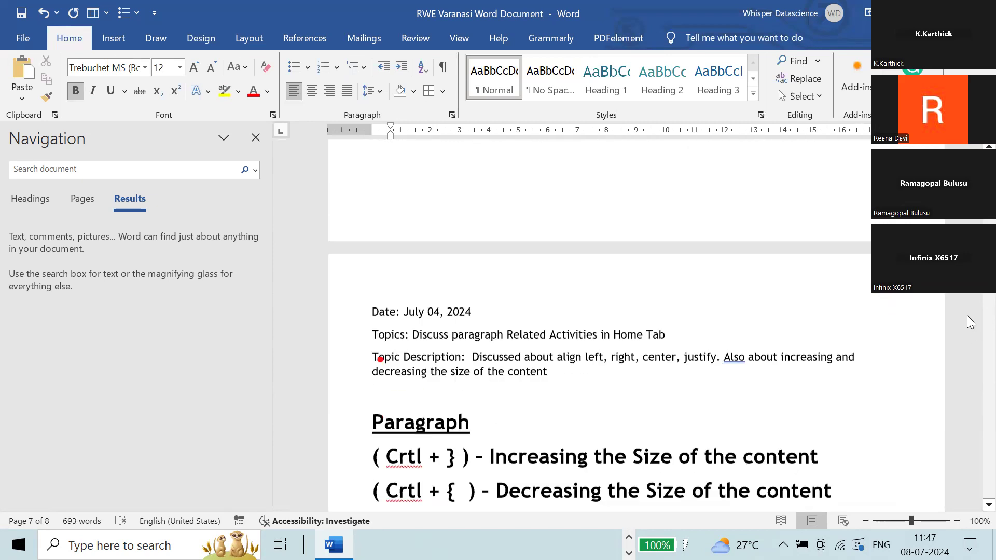
scroll(929, 321, "down", 20)
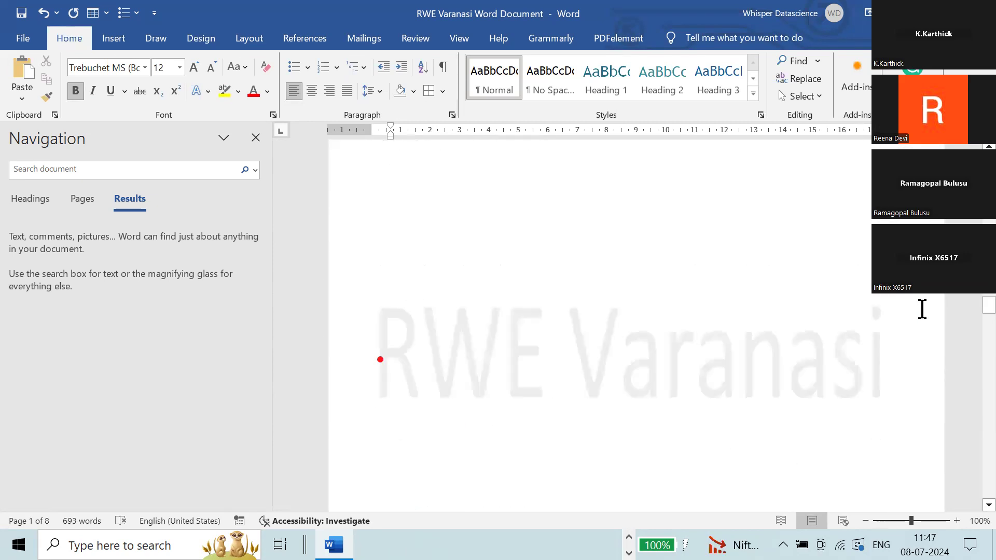
Add a "Layout" heading below the watermark note, underlined with an automatic double line made from equals signs
scroll(910, 306, "down", 10)
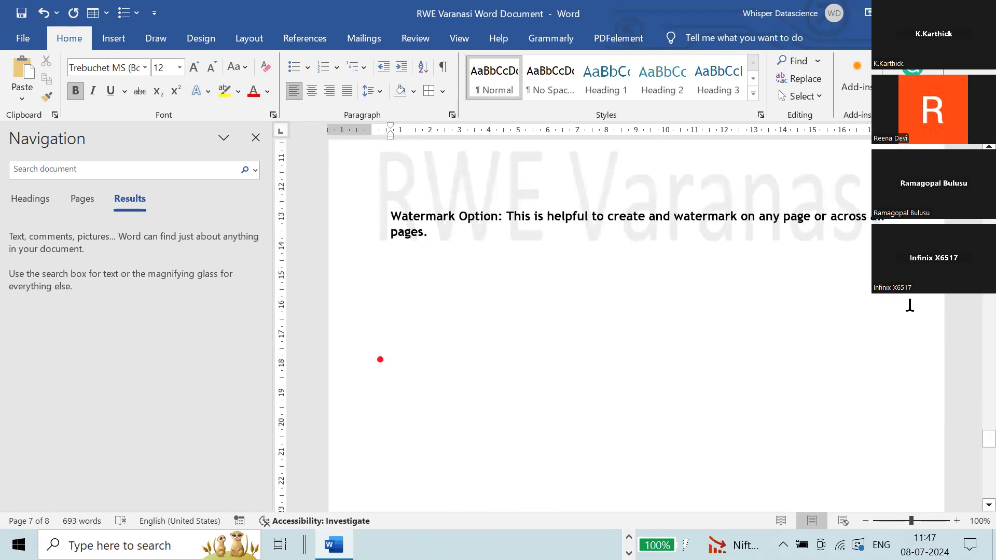
scroll(903, 311, "up", 5)
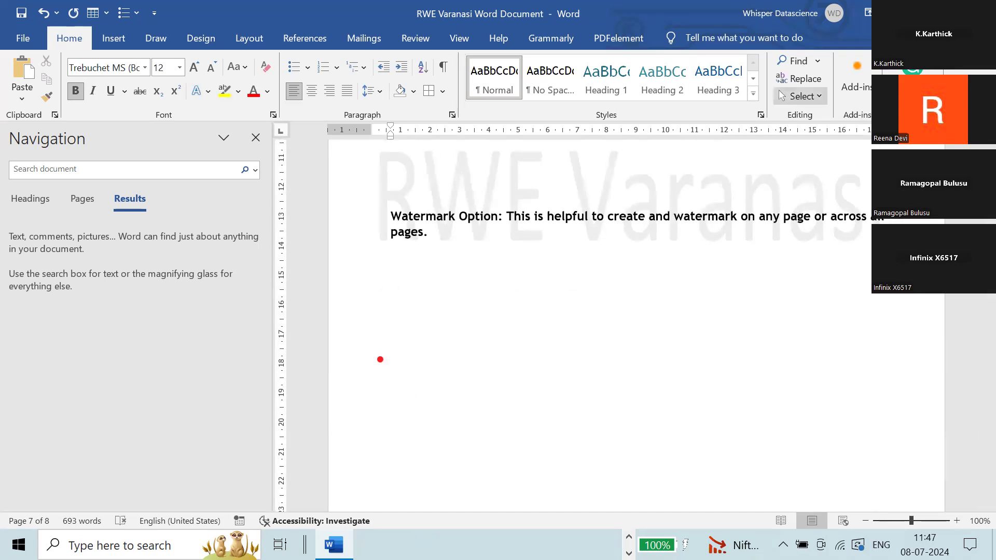
left_click(213, 47)
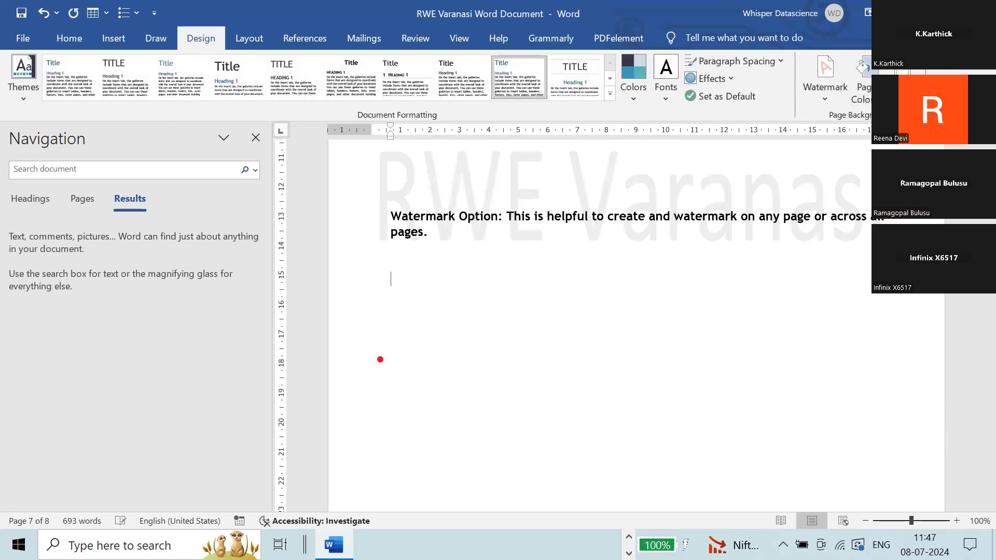
left_click(240, 44)
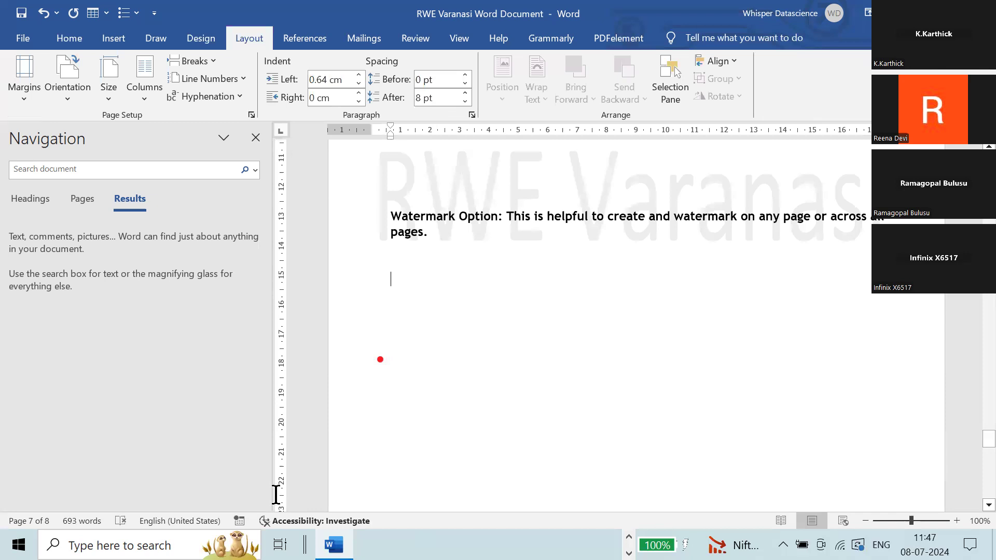
type("Layout")
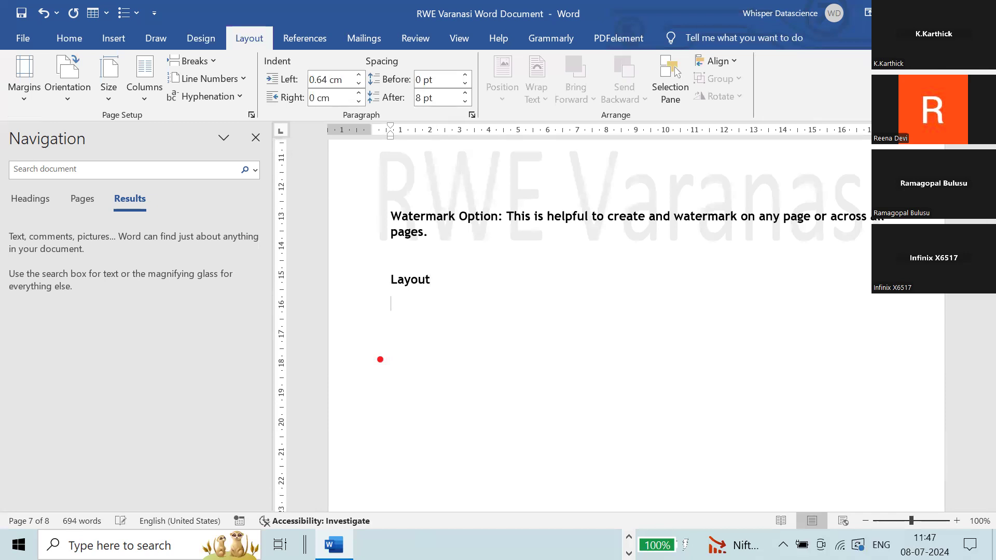
type("=========")
key("Return")
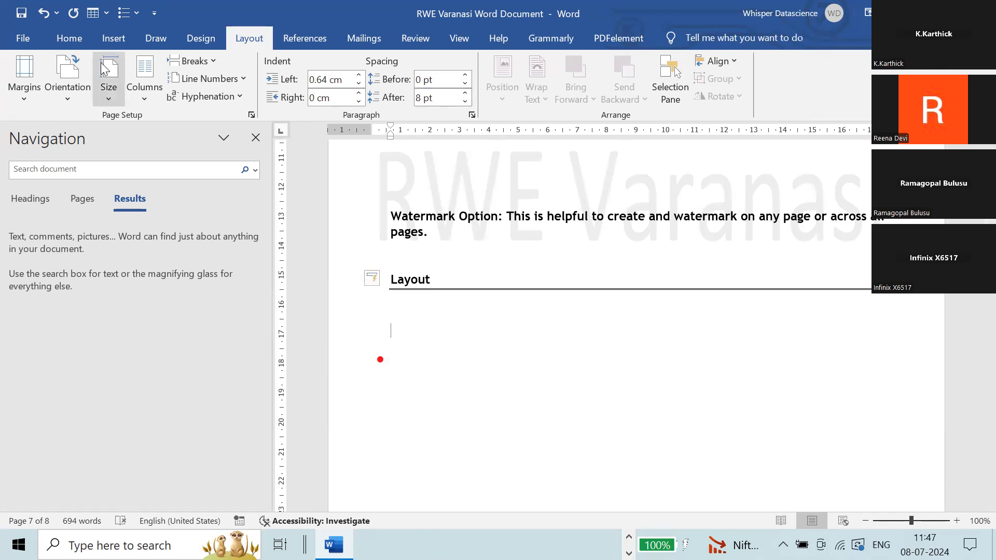
Check the preset page margins and enter the label "Margin:" below the Layout heading's line
left_click(28, 99)
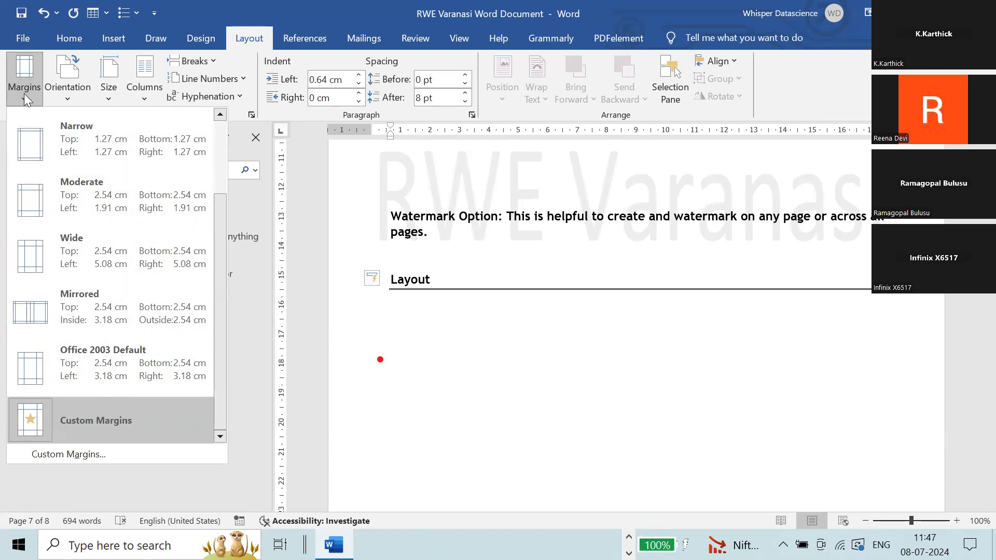
left_click(434, 325)
left_click(437, 330)
type("M")
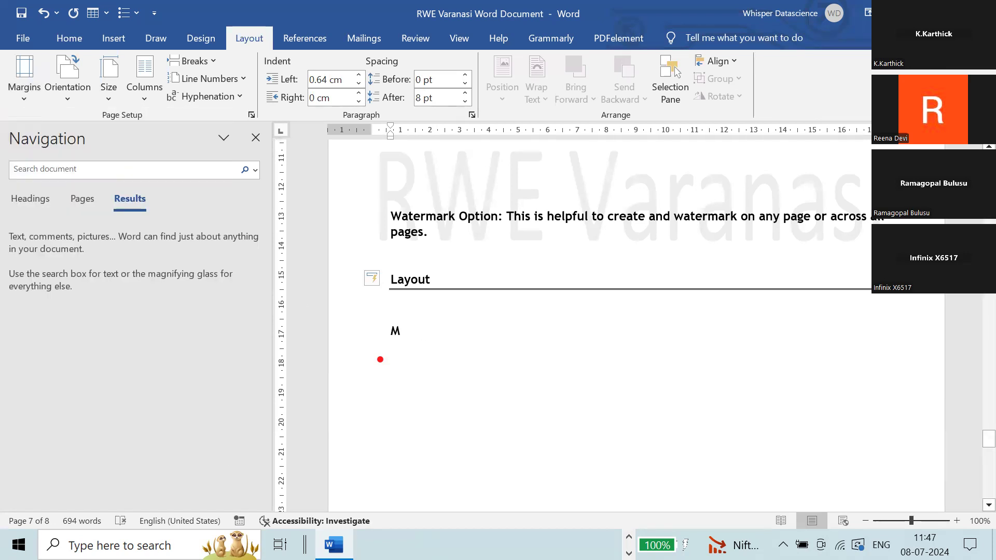
type("argin:")
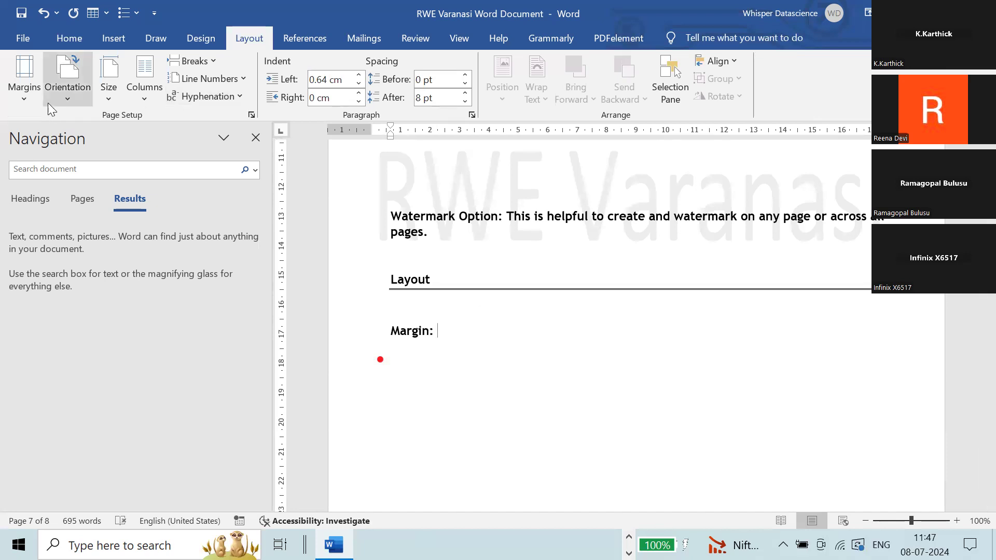
Try the Moderate, Last Custom Setting, Wide and Mirrored margin presets on the document in turn
left_click(27, 96)
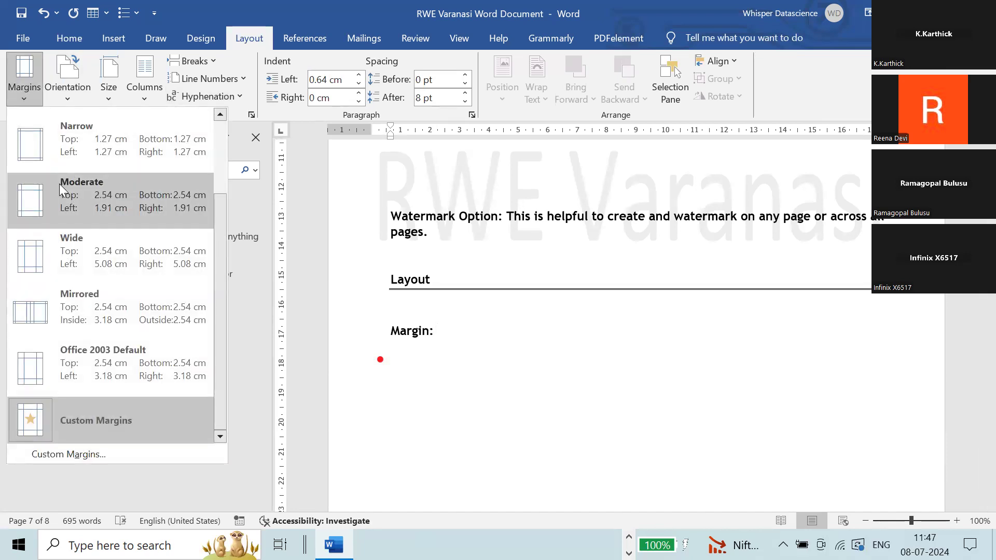
key("Escape")
left_click(26, 89)
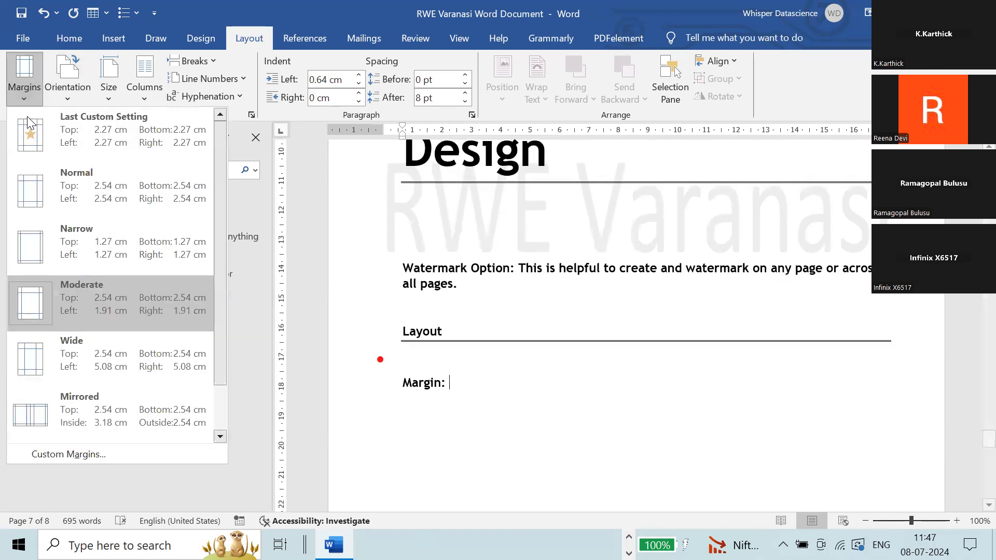
left_click(40, 139)
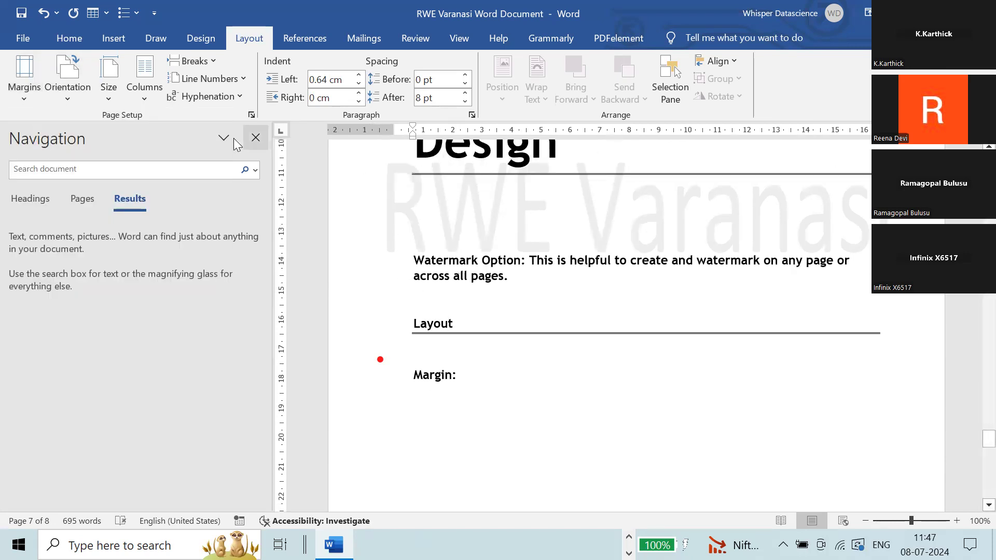
left_click(27, 98)
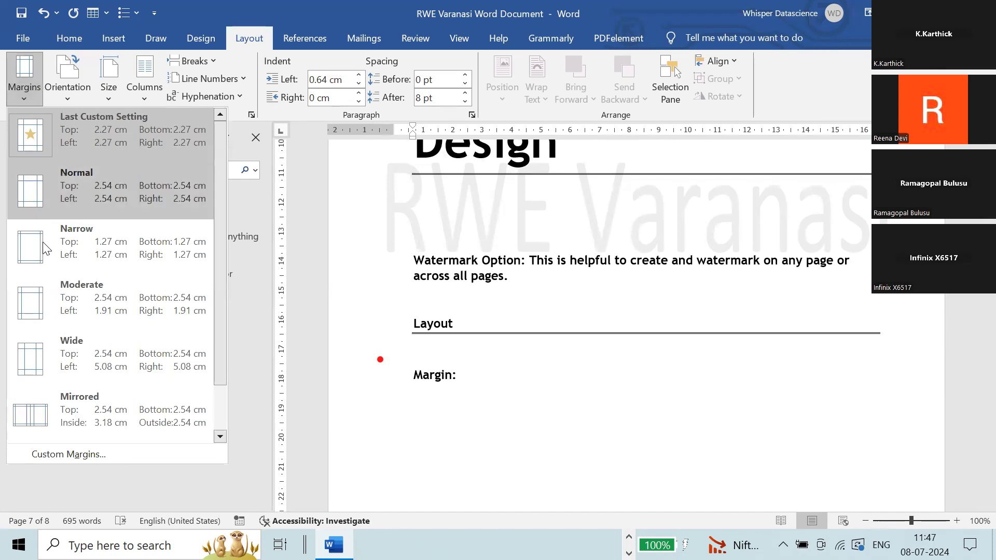
left_click(77, 344)
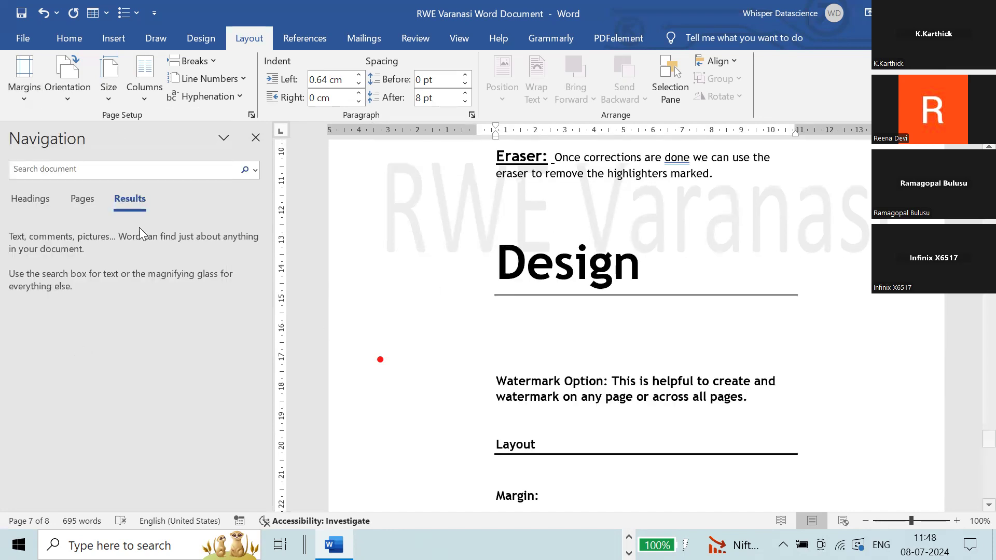
left_click(12, 92)
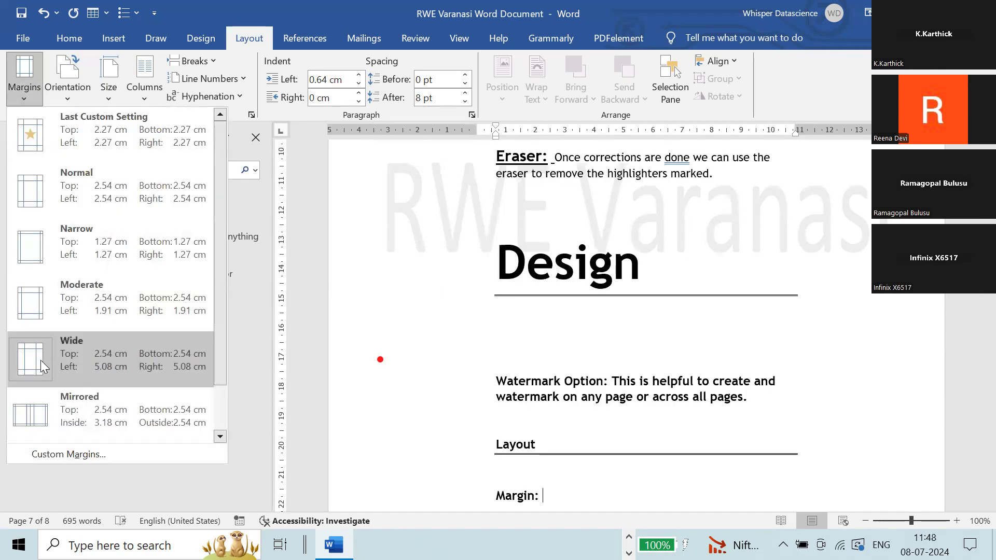
left_click(45, 415)
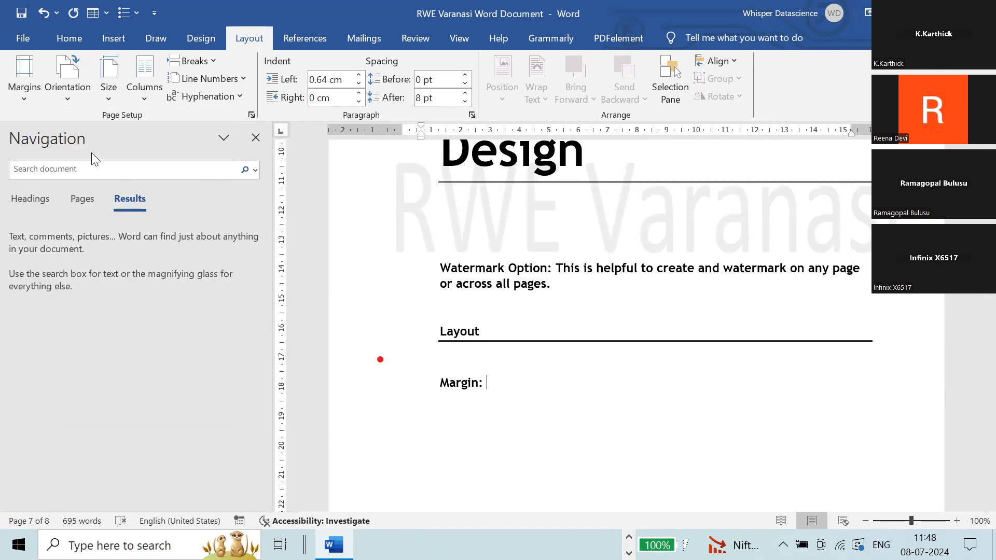
Apply the Last Custom Setting margins of 2.27 cm on all sides and check the page
left_click(29, 96)
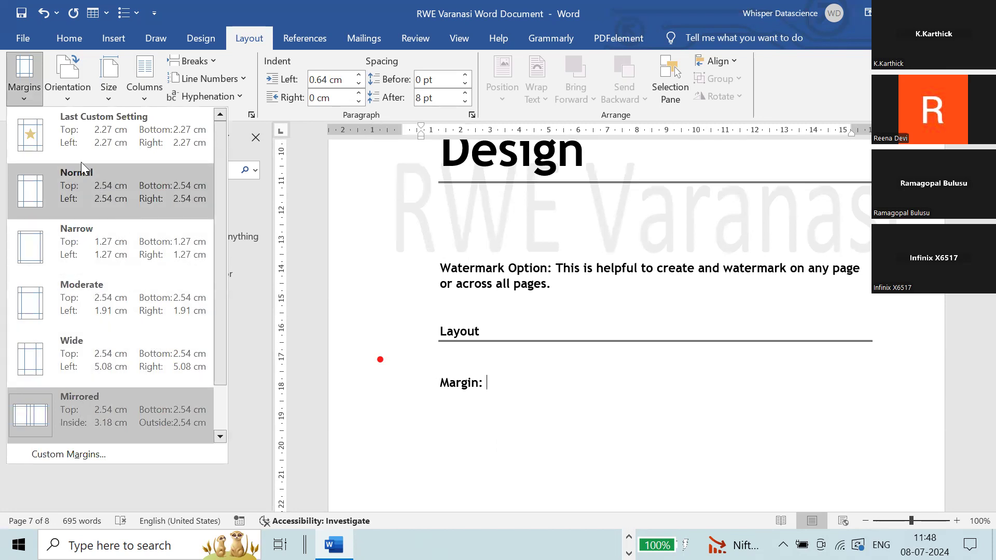
left_click(107, 131)
scroll(539, 288, "up", 2)
scroll(538, 289, "up", 2)
scroll(538, 289, "down", 3)
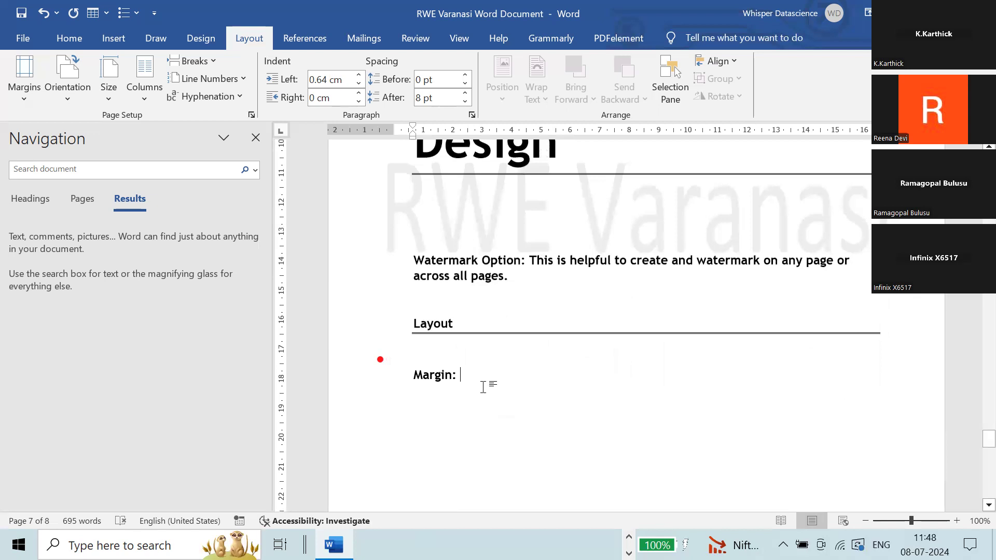
Examine the custom margin, paper and layout settings in Page Setup and close it without changes
left_click(30, 99)
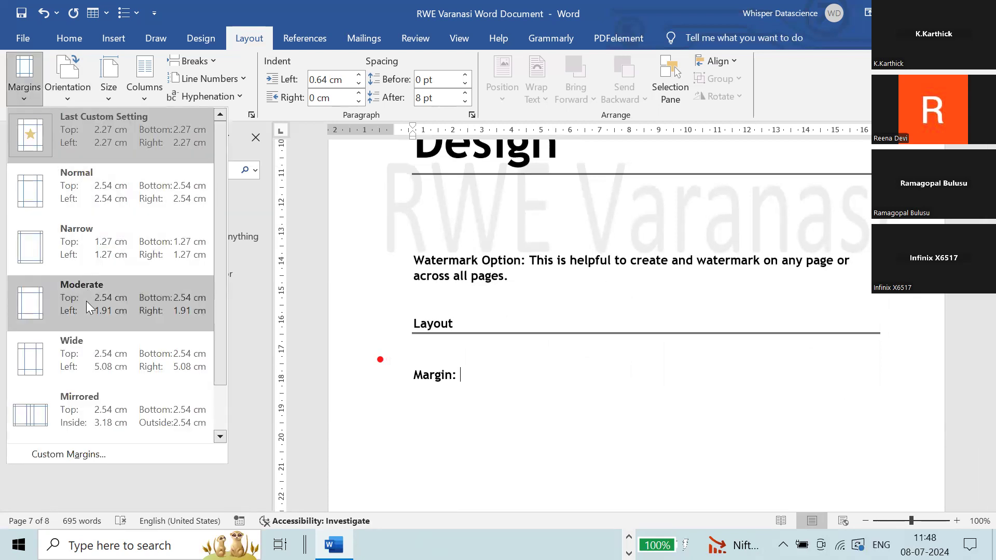
left_click(71, 457)
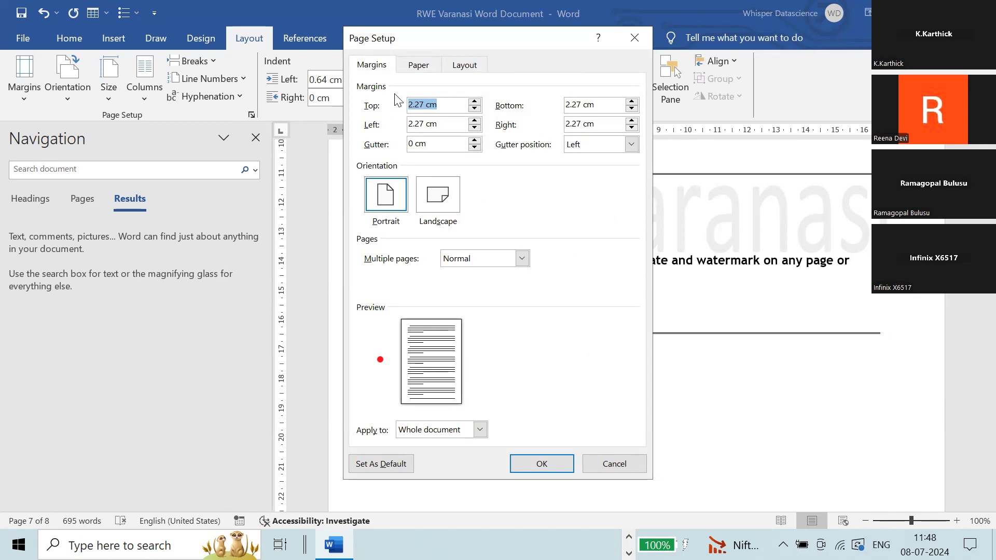
left_click(420, 65)
left_click(465, 65)
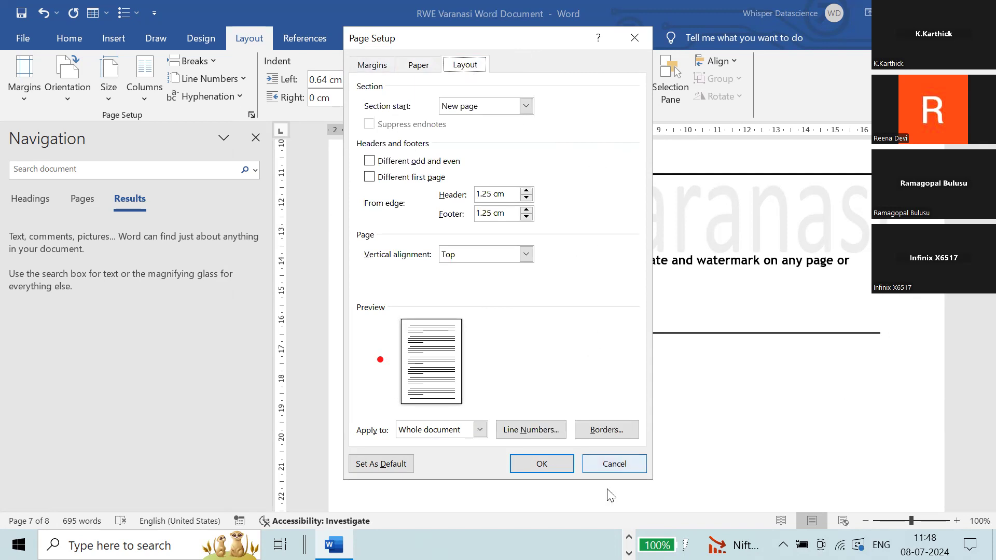
left_click(608, 458)
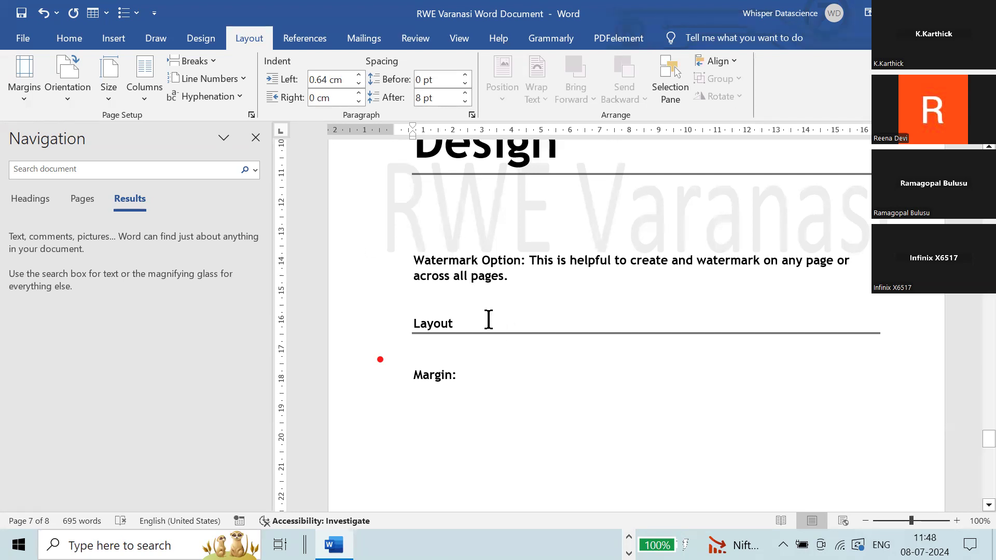
Enlarge the font of the Layout heading so it stands out clearly from the body text
left_click_drag(473, 317, 413, 316)
key("ctrl+bracketright")
key("ctrl+bracketright")
key("ctrl+bracketright")
key("ctrl+bracketright")
key("ctrl+bracketright")
key("ctrl+bracketright")
key("ctrl+bracketright")
key("ctrl+bracketright")
key("ctrl+bracketright")
key("ctrl+bracketright")
key("ctrl+bracketright")
key("ctrl+bracketright")
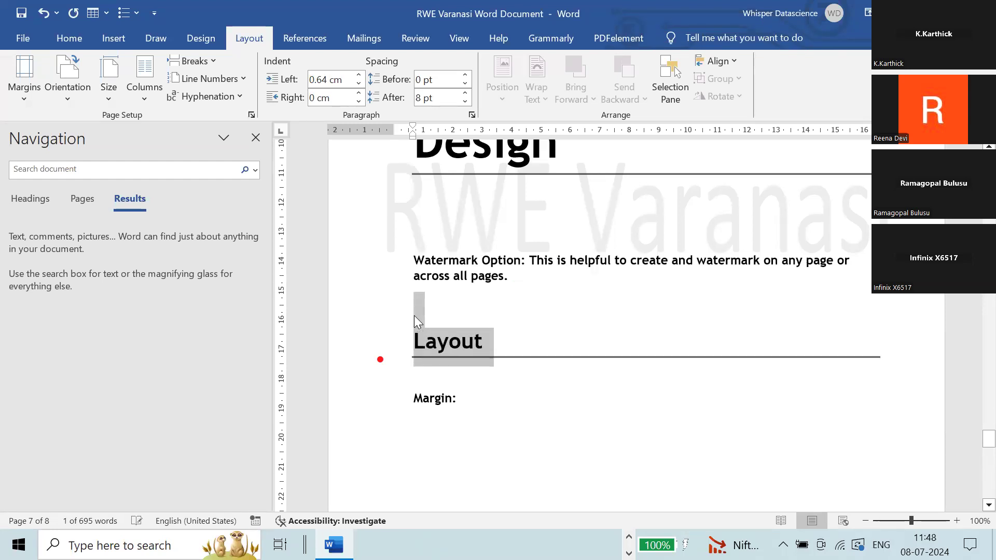
key("ctrl+bracketright")
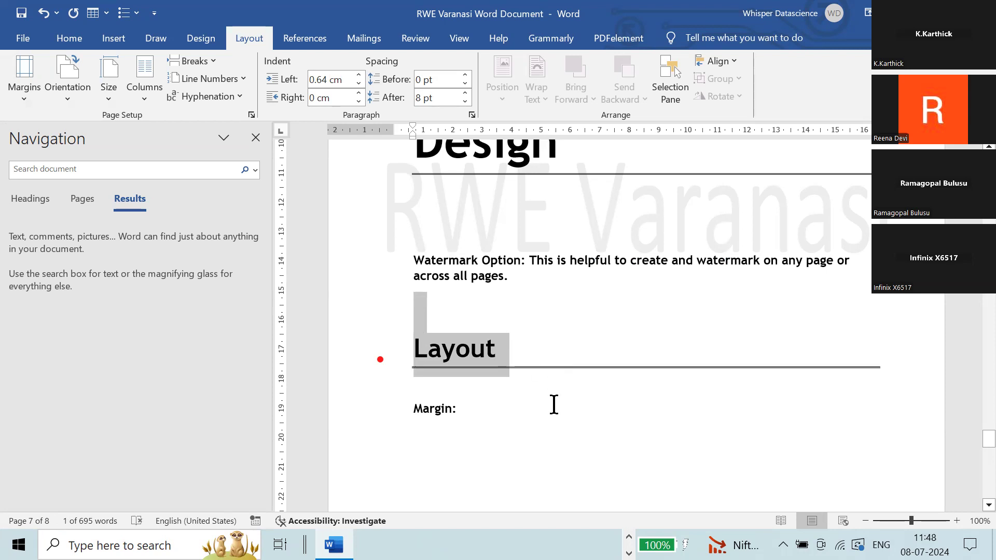
Add the description "Creating a margin on top,bottom,left and right of a page" after the Margin label
left_click(533, 411)
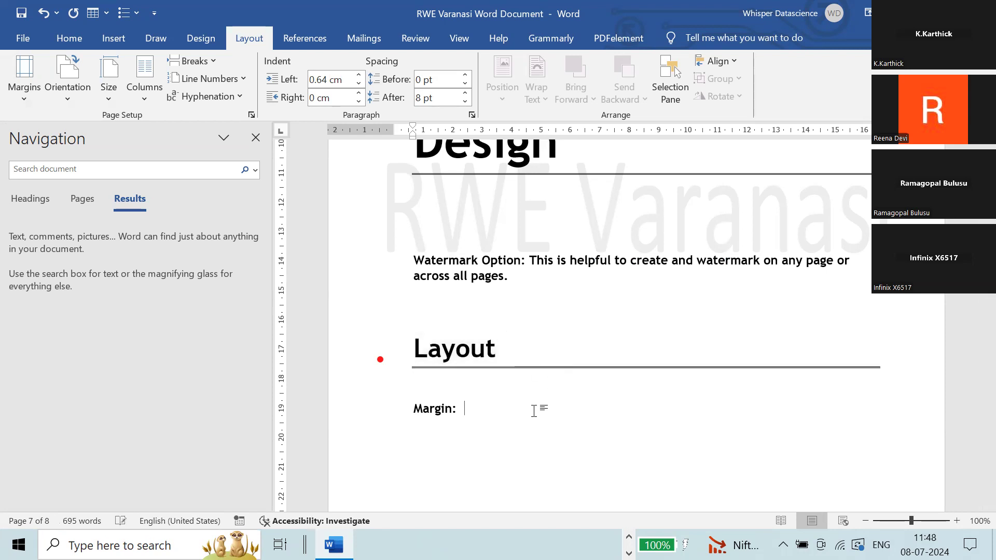
type("Creating a margin ")
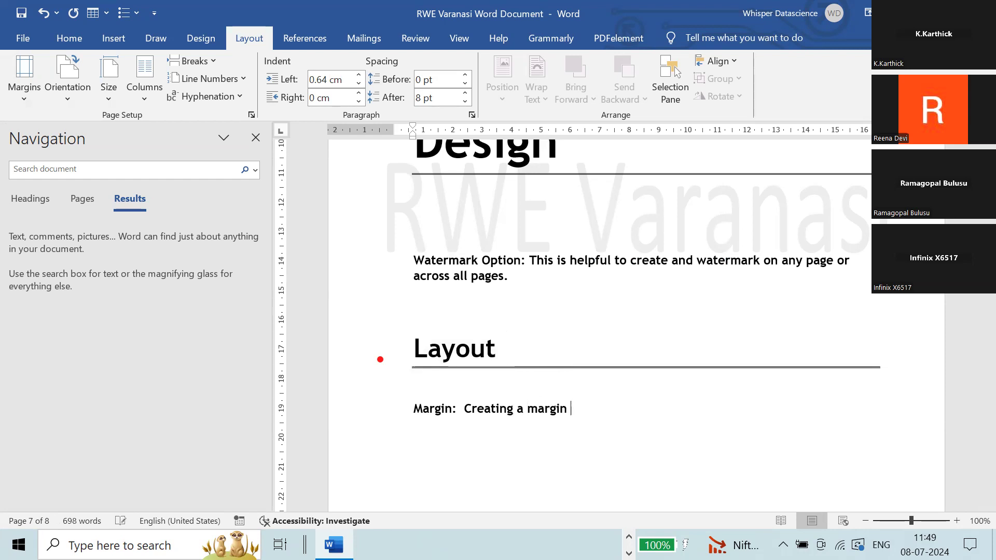
type("on top,bottom")
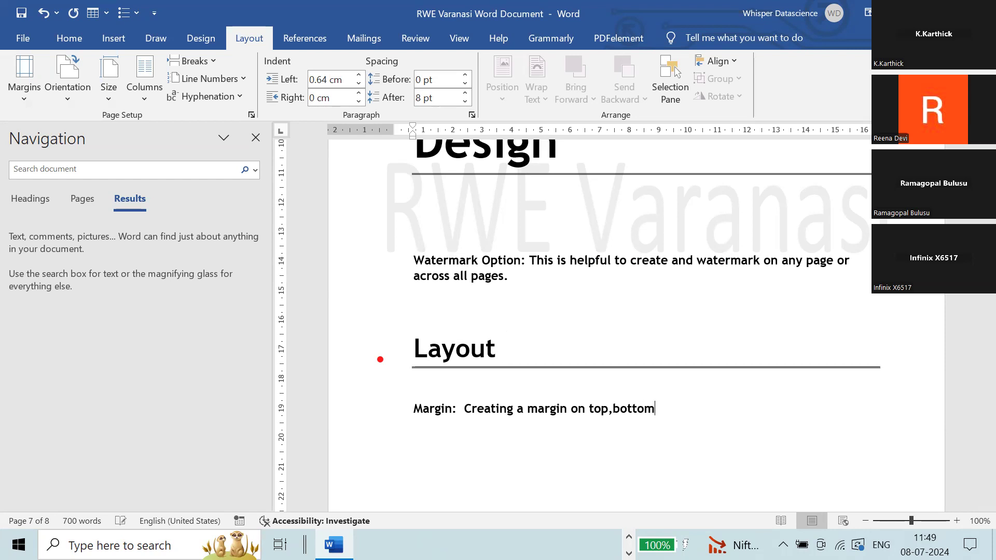
type(",left and right of a page")
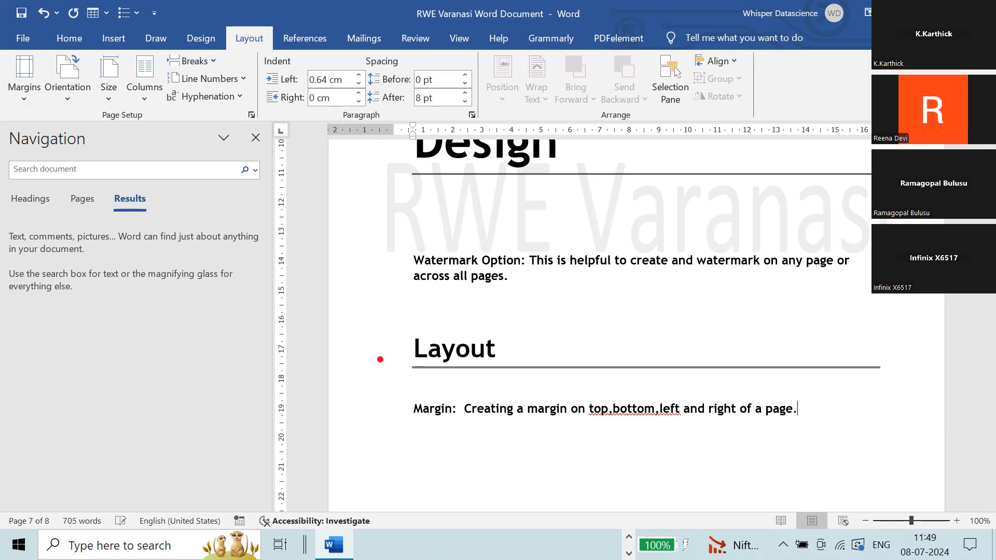
Extend the Margin description with "We have various options. We can choose these based on our requirement." and correct the spacing in "top, bottom, left"
type(". We have ")
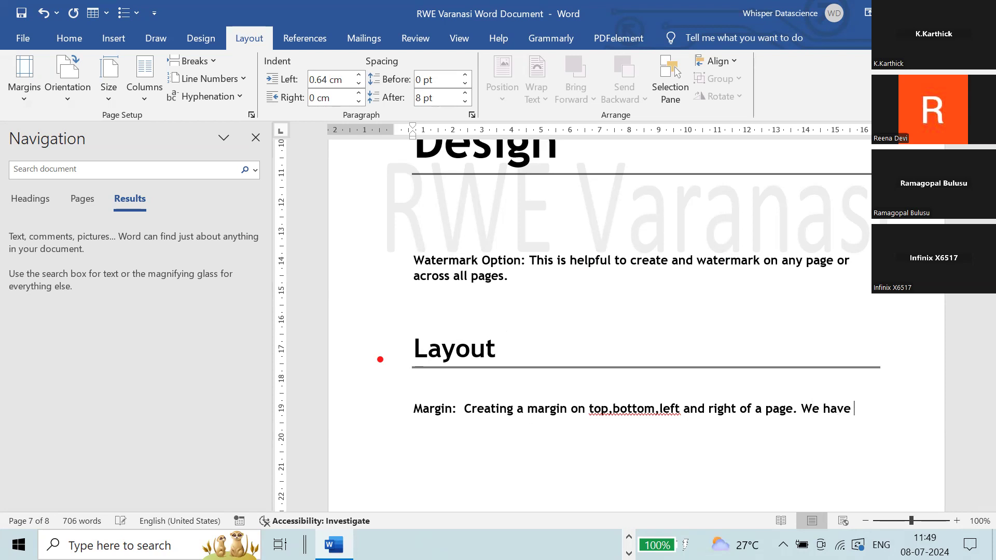
type("various optop")
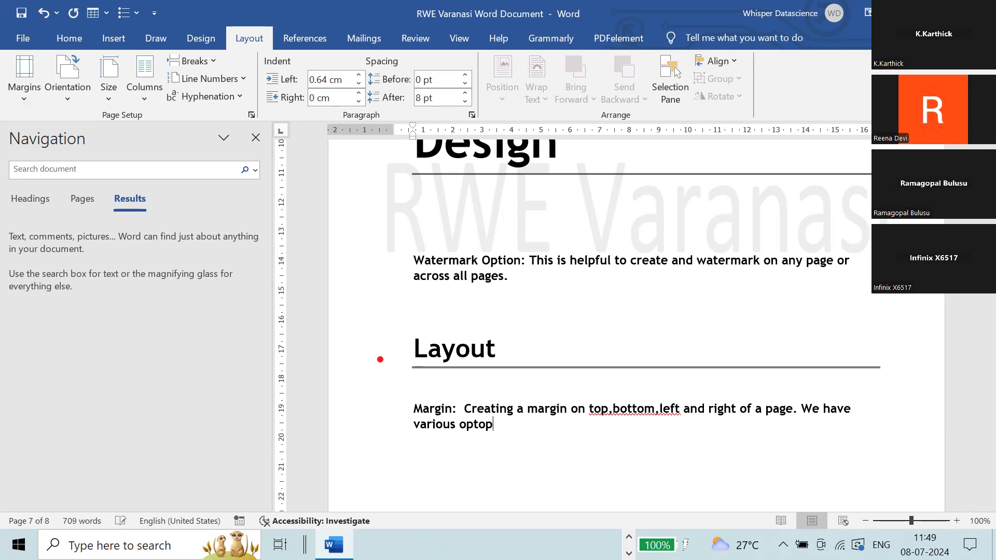
key("BackSpace")
key("BackSpace")
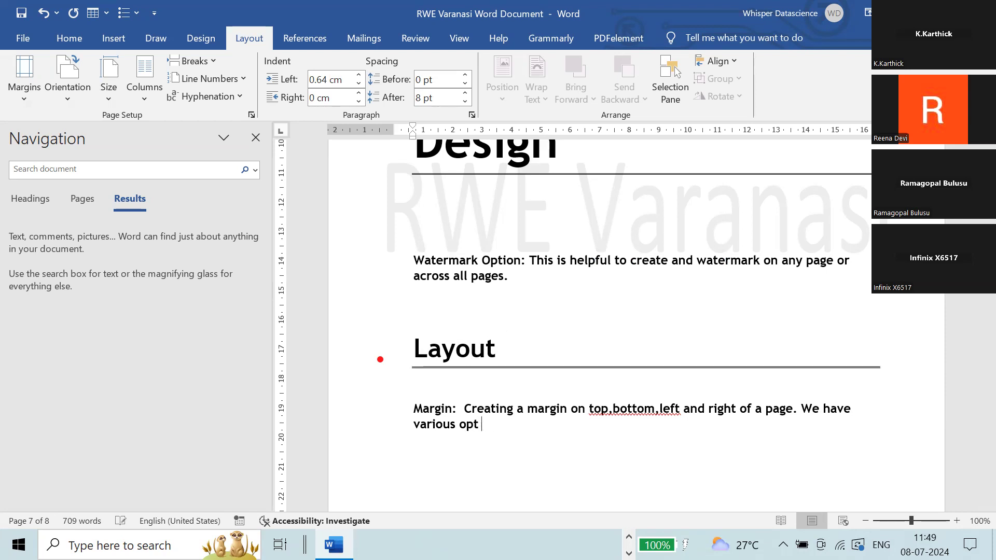
type("ions. We ca")
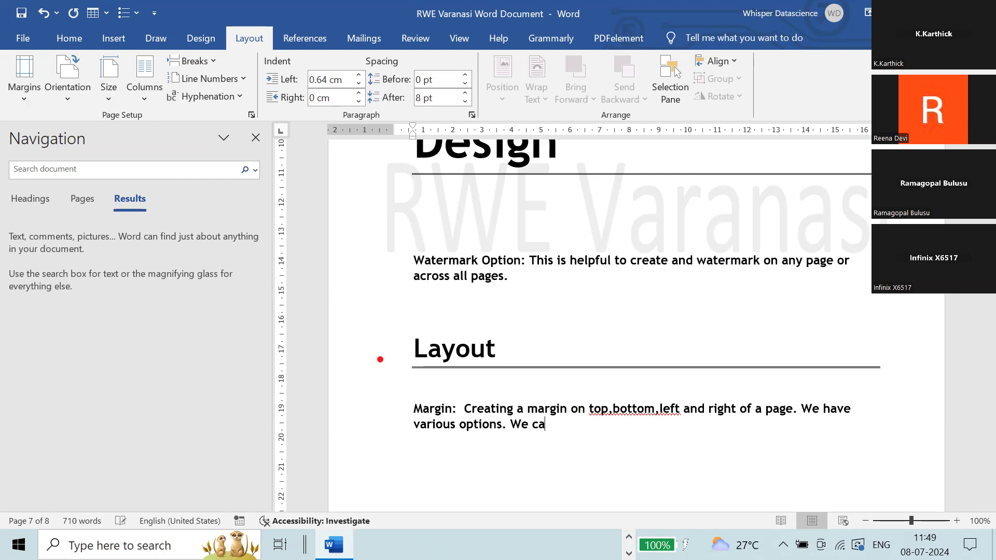
type("n choose these")
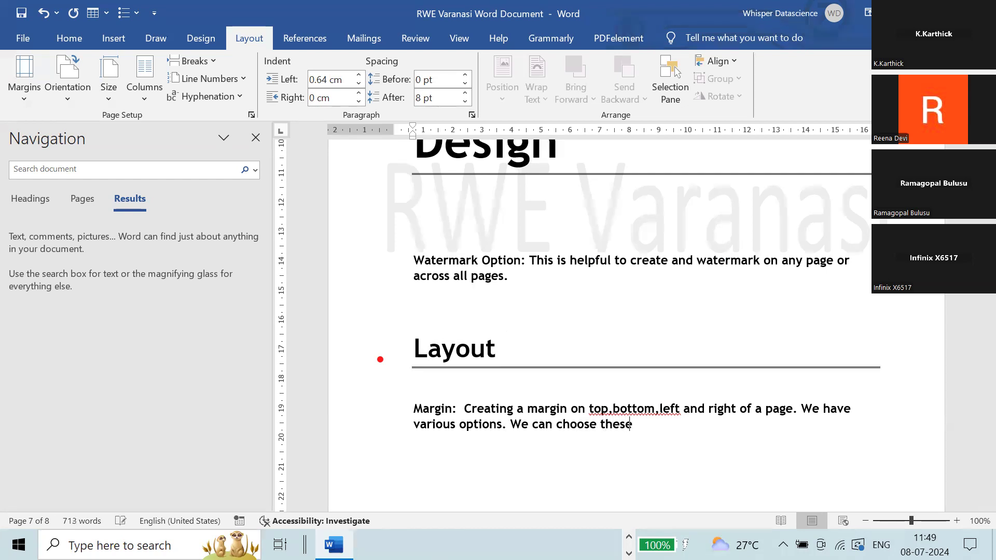
type(" based on our proh")
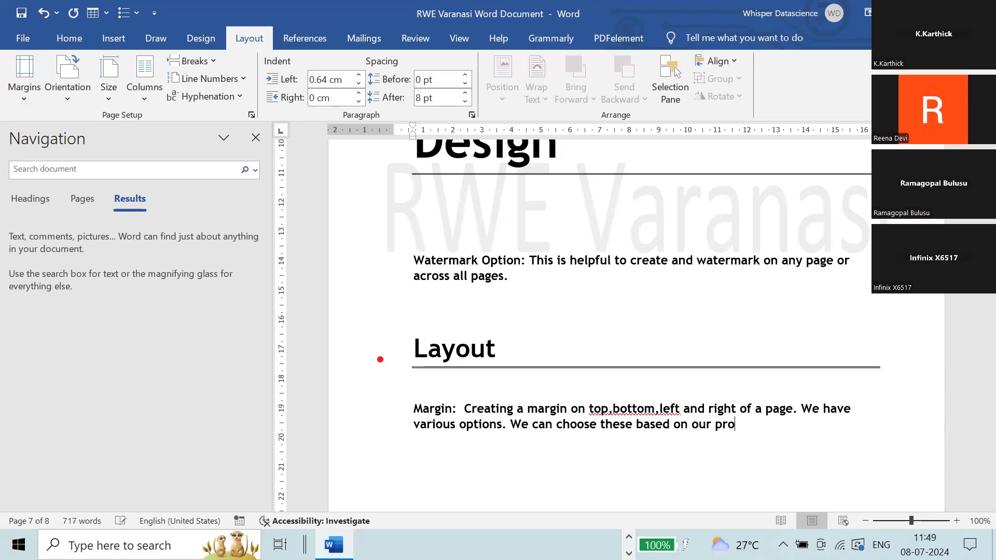
key("BackSpace")
key("BackSpace")
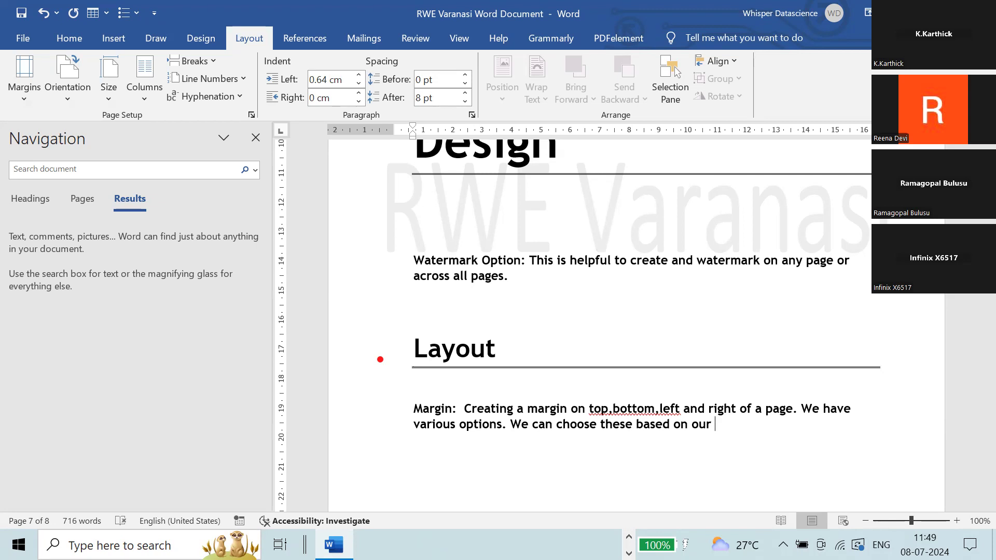
type("requirement.")
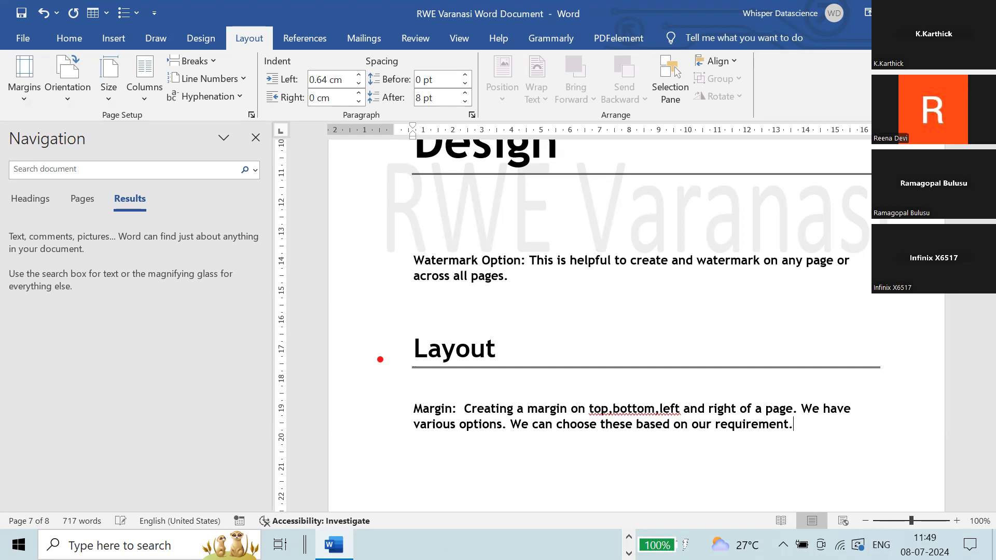
left_click(609, 410)
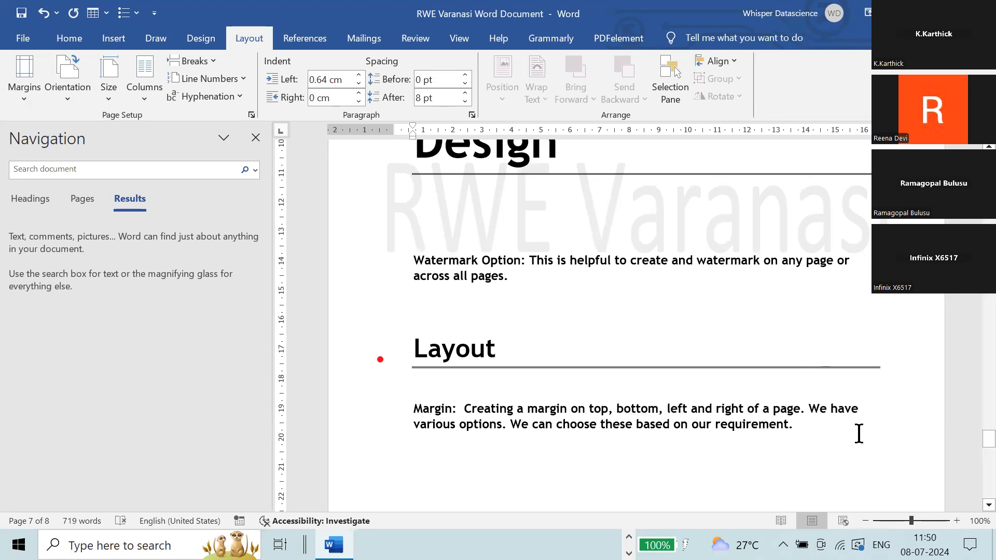
Format the Margin paragraph as item 1 of a "1. 2. 3." numbered list and start item 2 below it
key("Return")
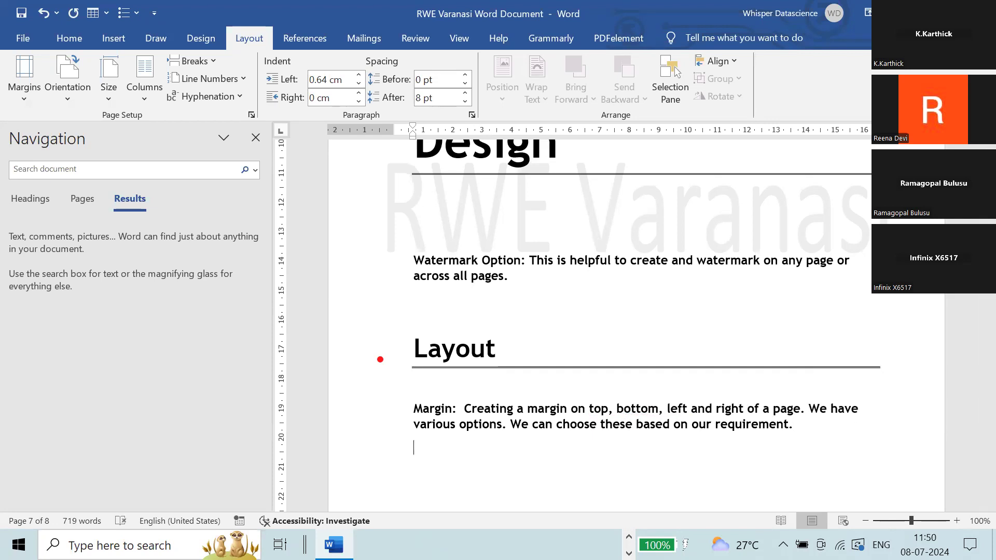
left_click_drag(802, 432, 425, 404)
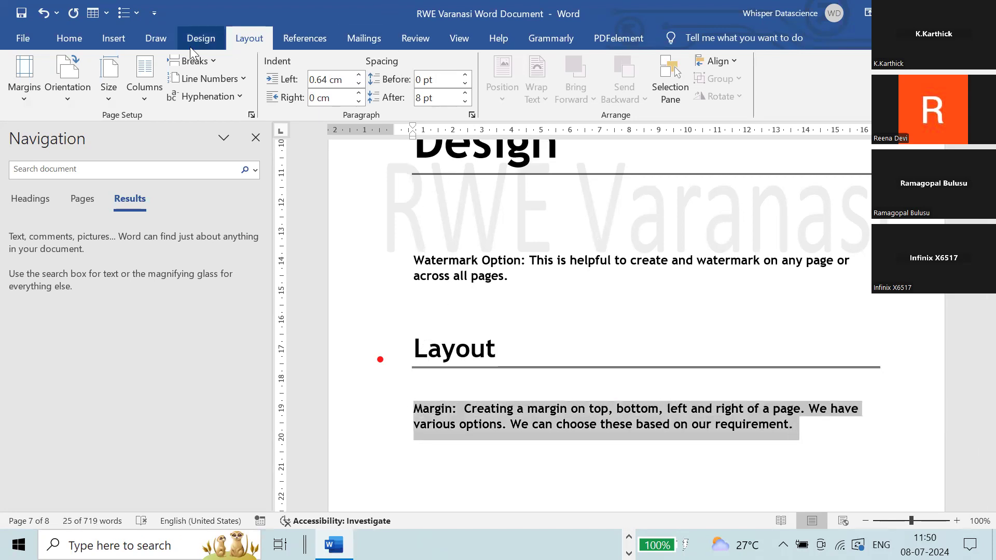
left_click(76, 43)
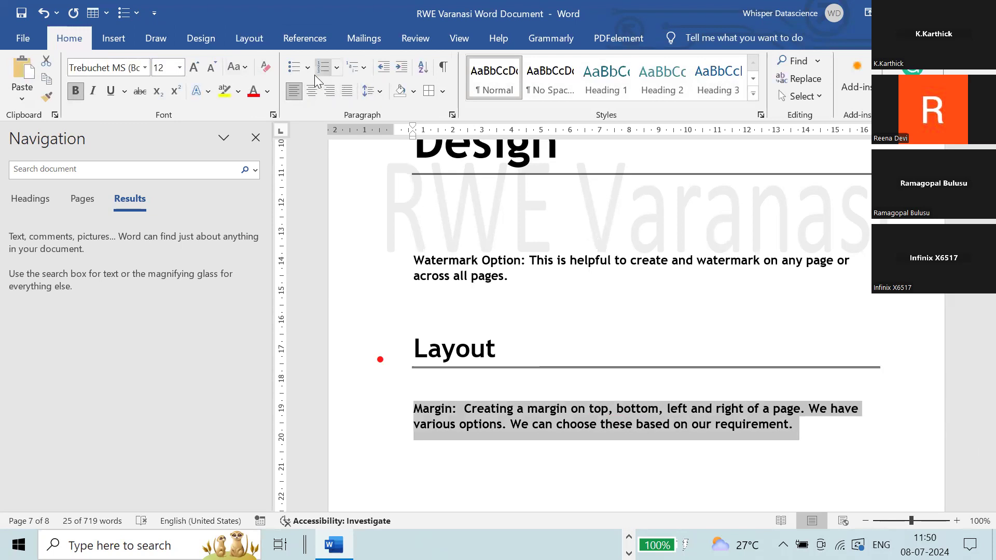
left_click(337, 75)
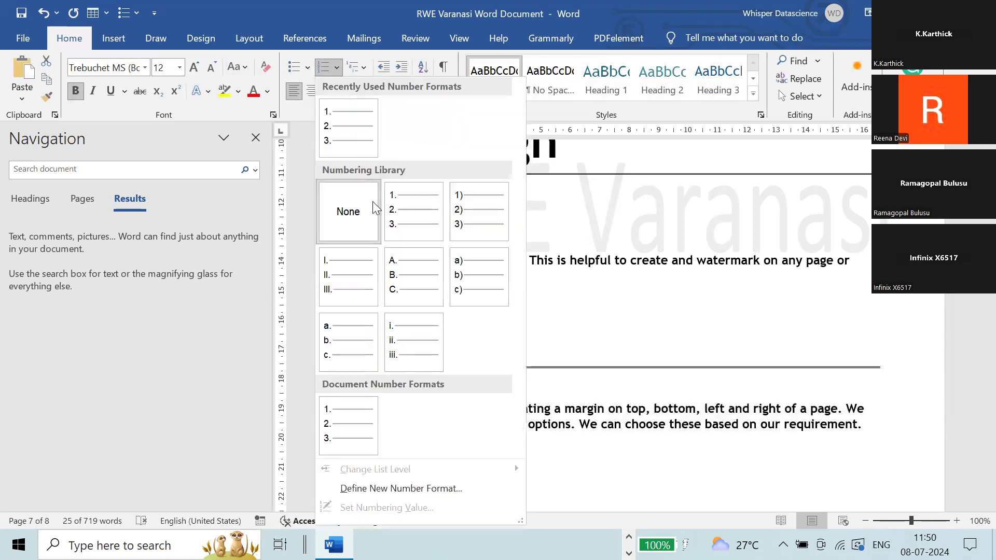
left_click(401, 213)
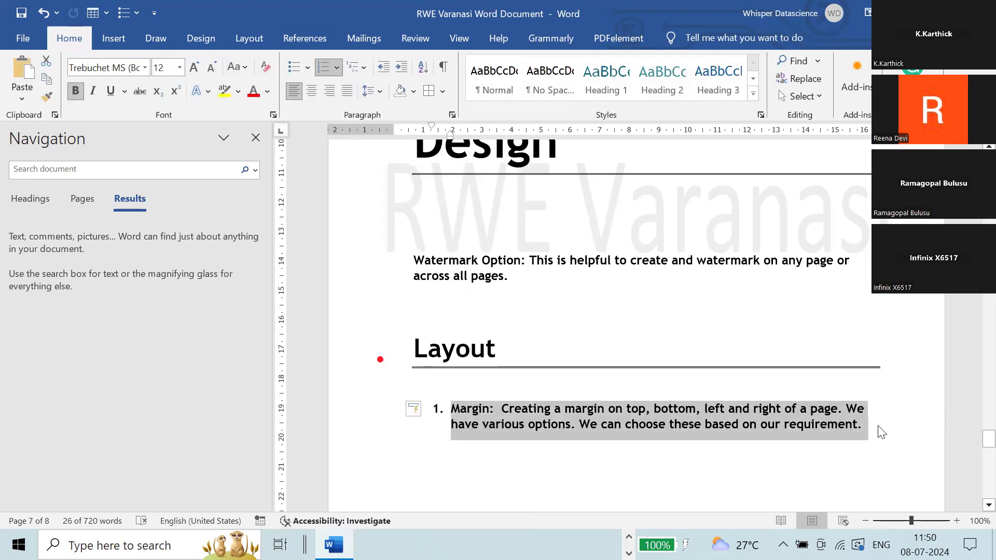
left_click(897, 419)
key("Return")
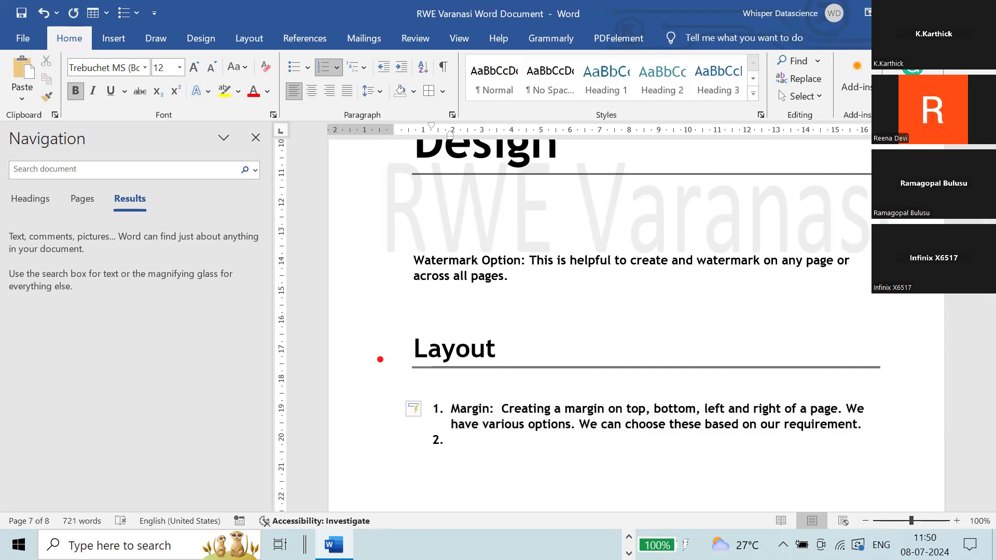
Enter the label "Orientation:" as item 2 of the Layout list, with its spelling corrected
left_click(249, 38)
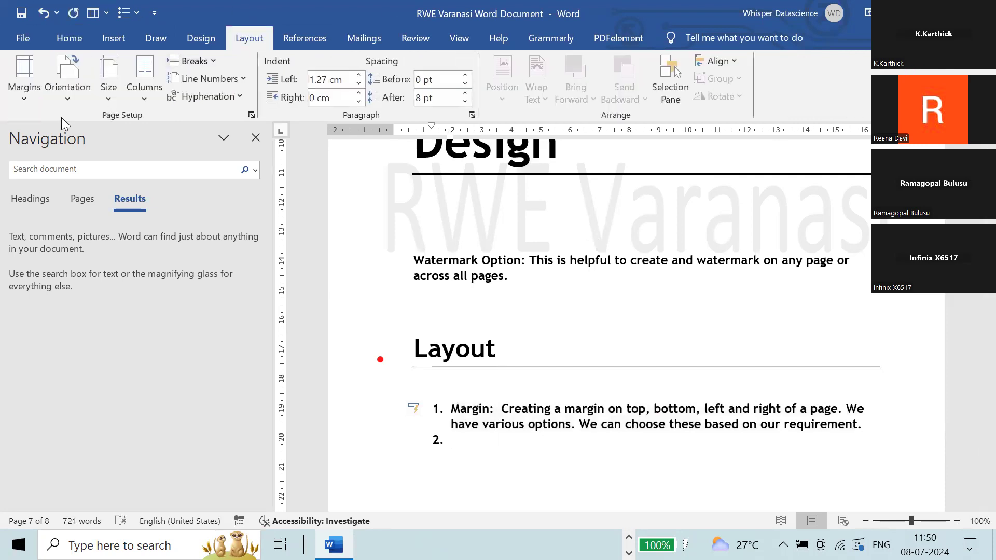
left_click(64, 96)
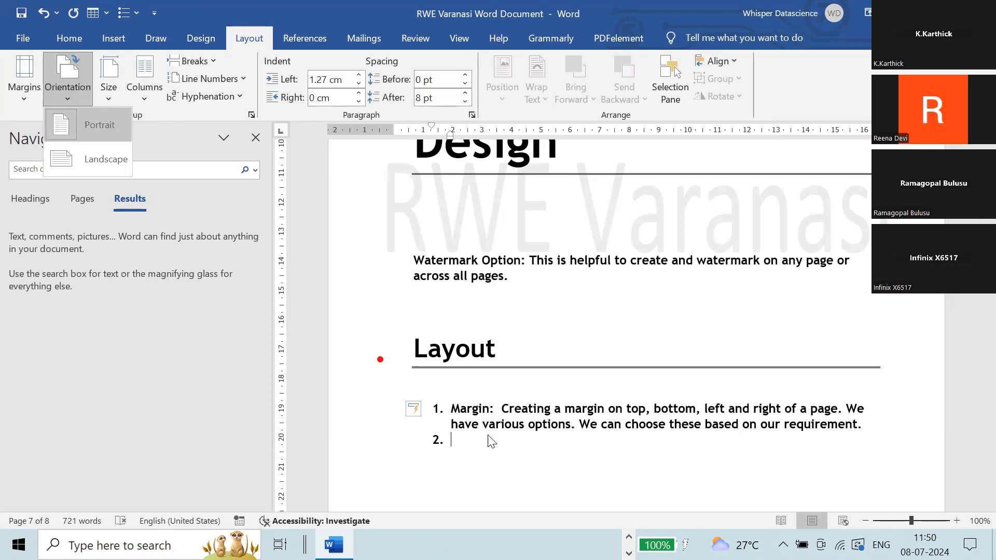
left_click(477, 442)
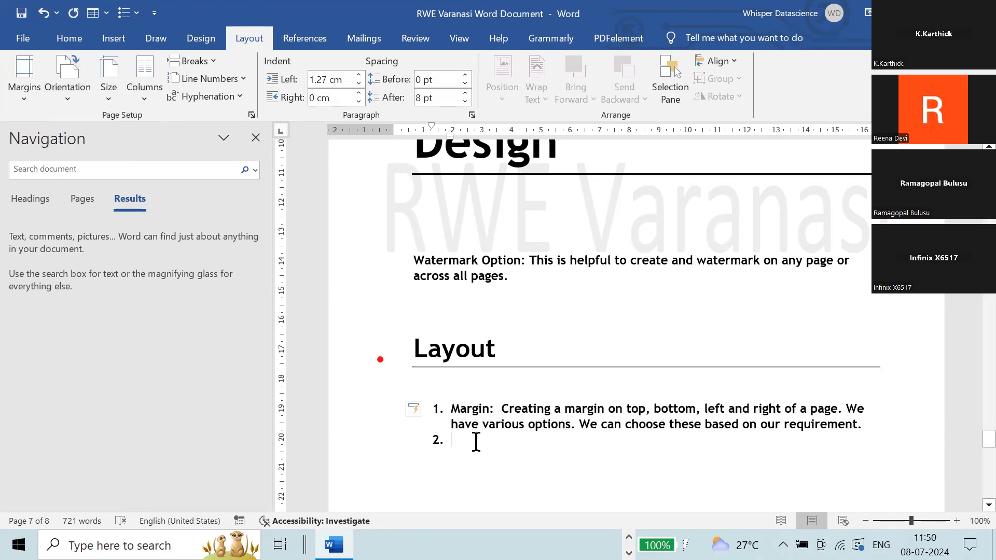
type("Orie")
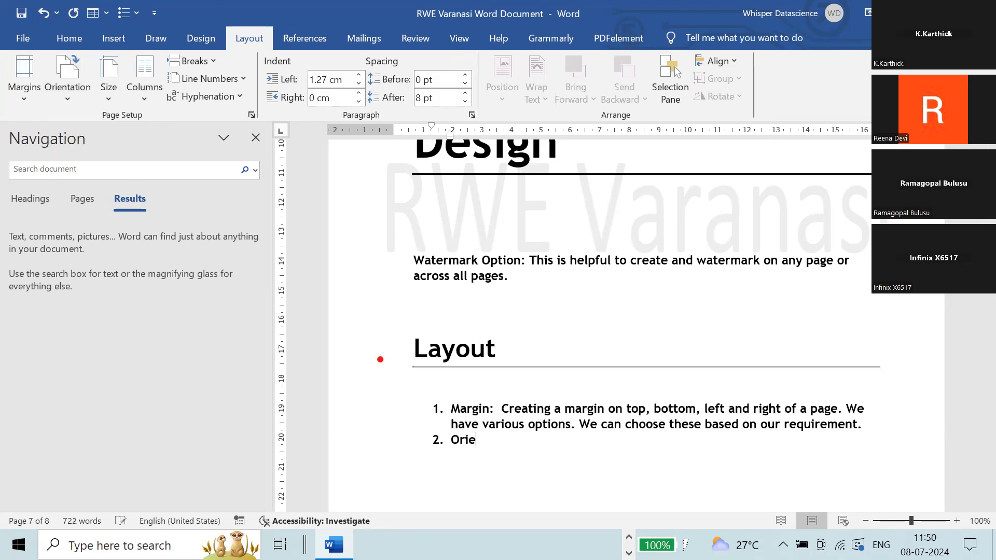
type("nation:")
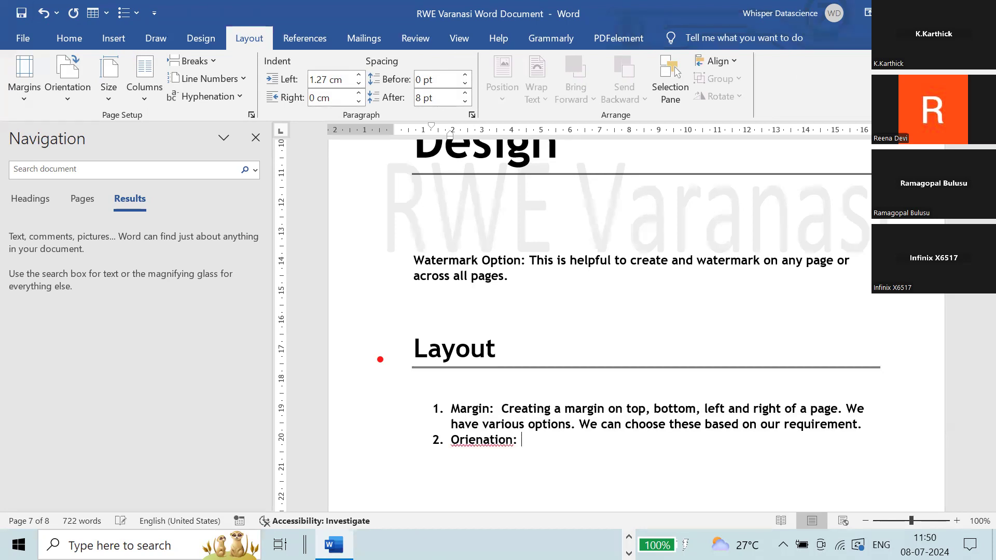
right_click(489, 440)
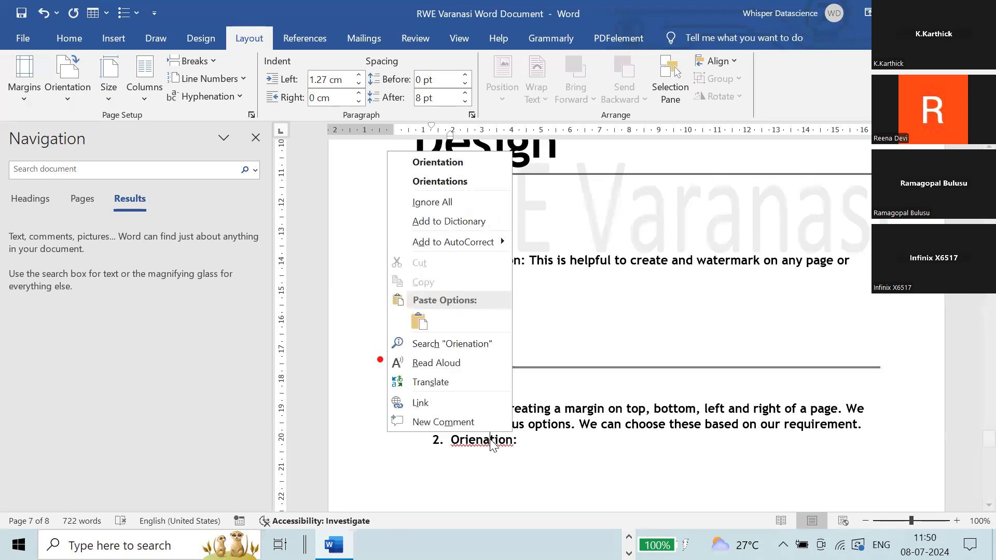
left_click(472, 163)
left_click(541, 440)
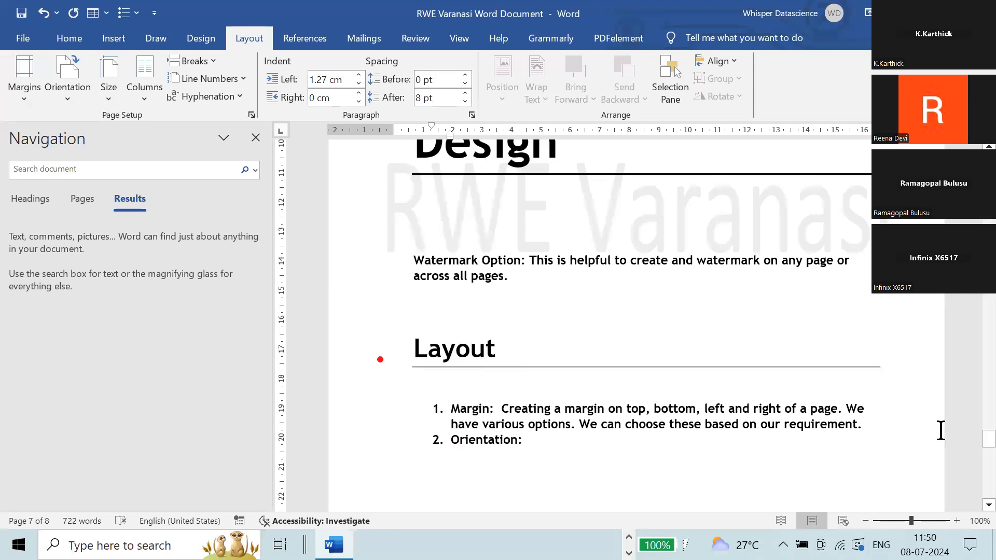
Insert a blank line between the Margin and Orientation items and start an empty item 3
key("Return")
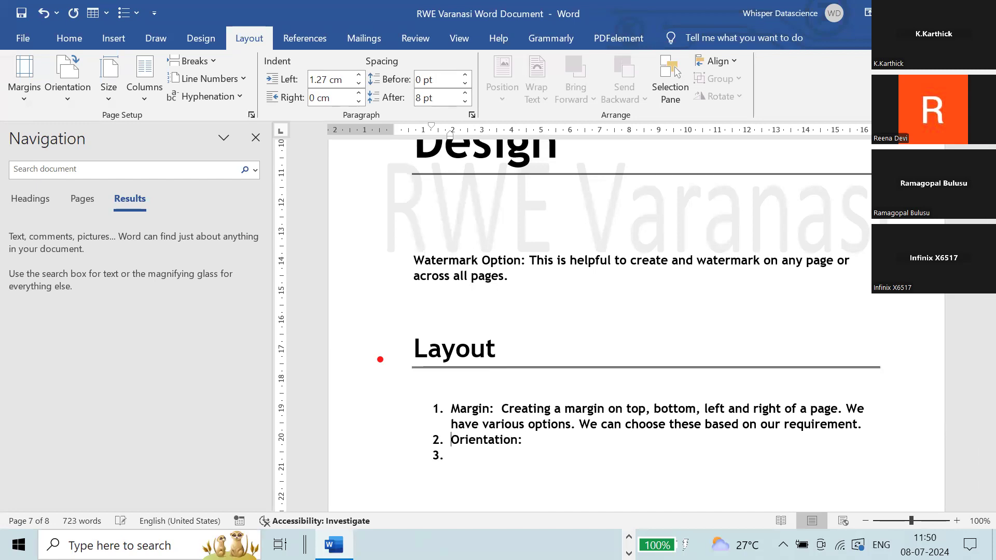
key("Return")
key("BackSpace")
key("Down")
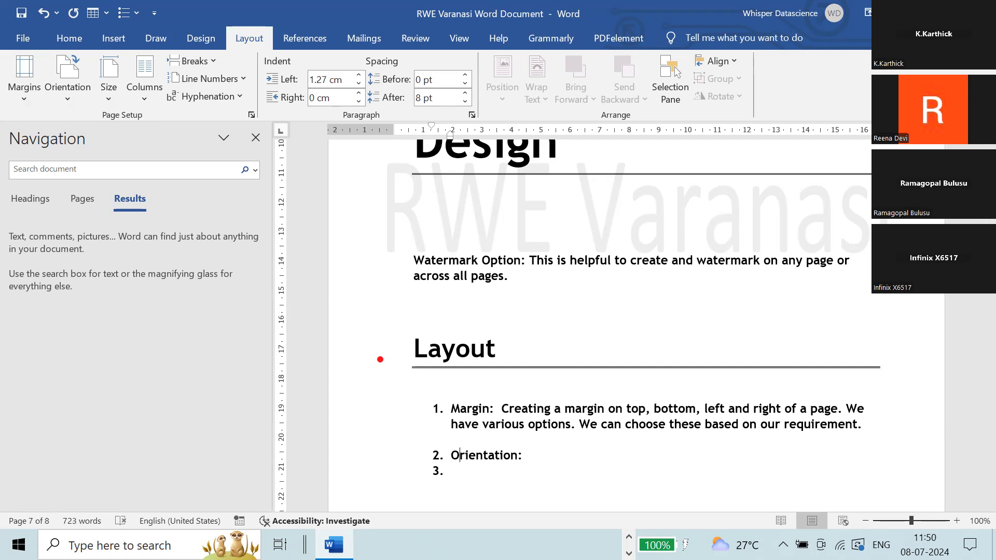
Describe Orientation with "We have Two Options in orientation. 1. Portrait 2. Landscape", correcting the spelling of Portrait
type("We have Two Options in orientation")
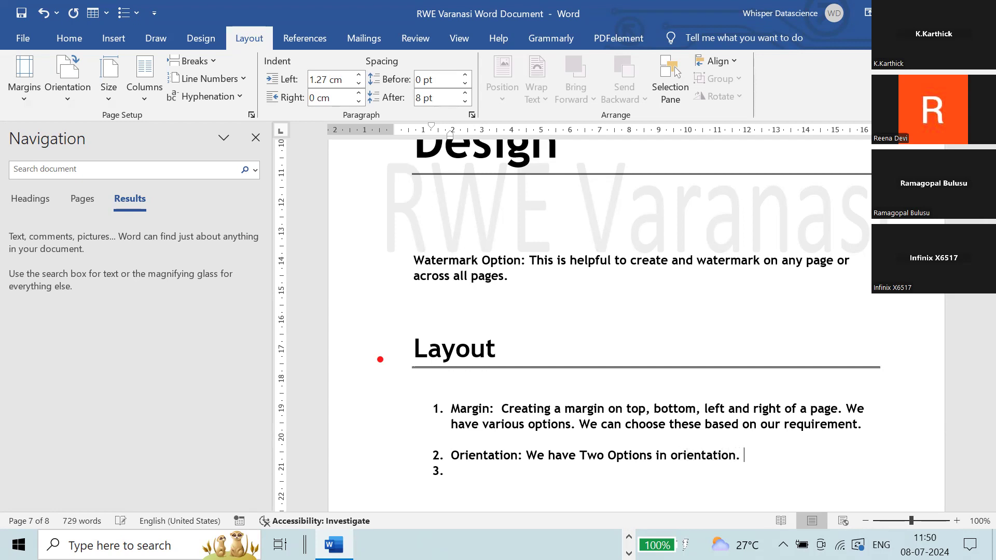
type(". ")
type("Lan")
key("BackSpace")
type("Portraint ")
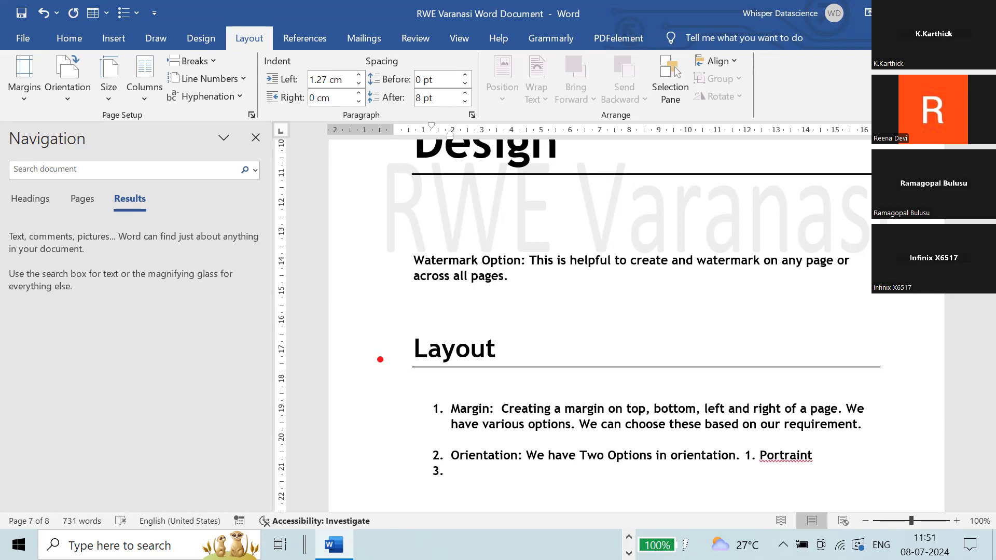
type("2. Landscape")
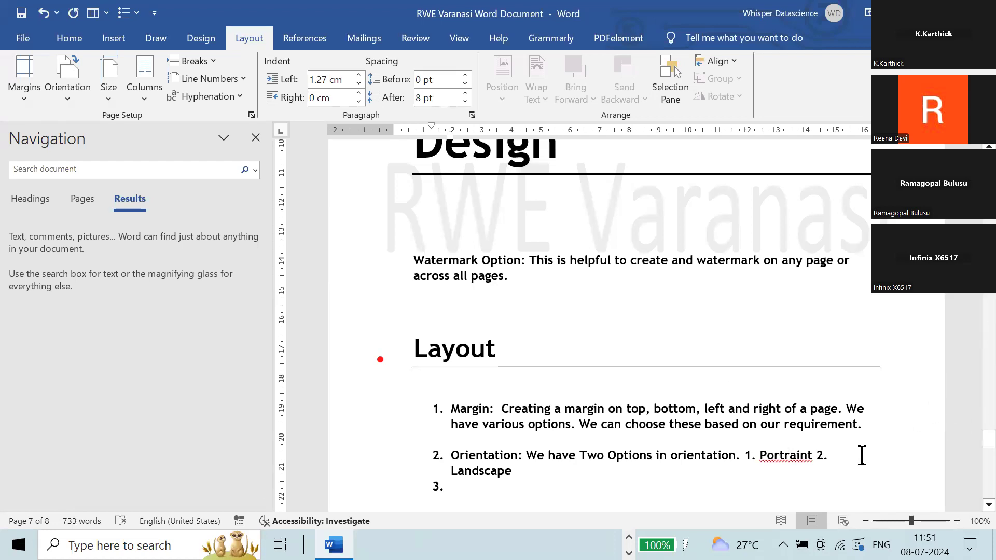
right_click(780, 456)
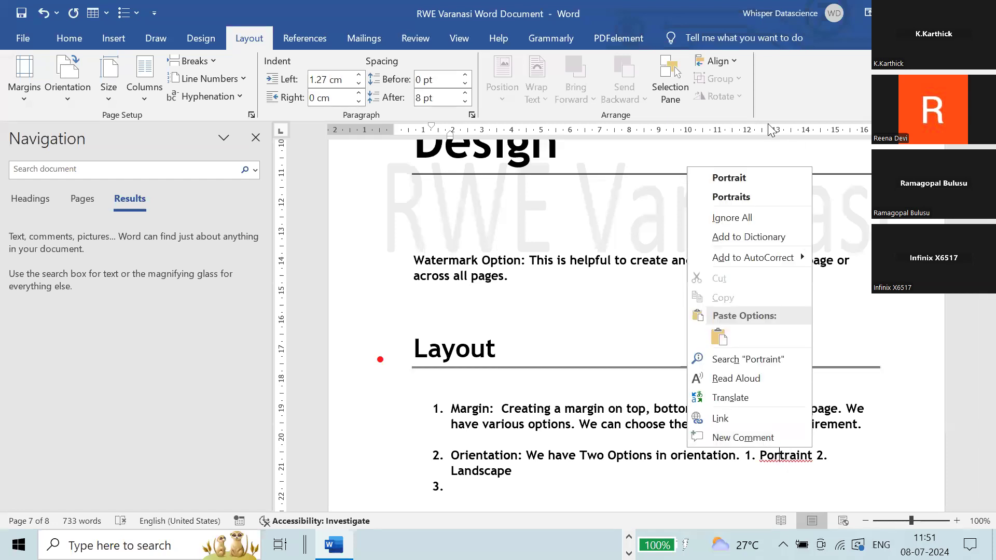
left_click(742, 177)
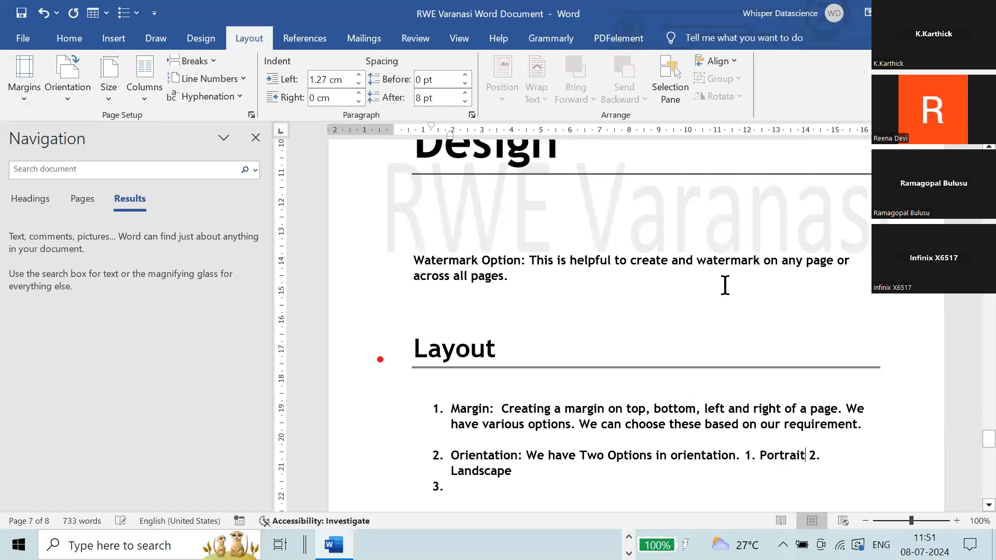
left_click(813, 455)
End the Orientation entry with a full stop after Landscape and add space below it in the list
scroll(657, 312, "up", 5)
scroll(657, 312, "up", 8)
scroll(657, 312, "down", 20)
scroll(657, 311, "up", 15)
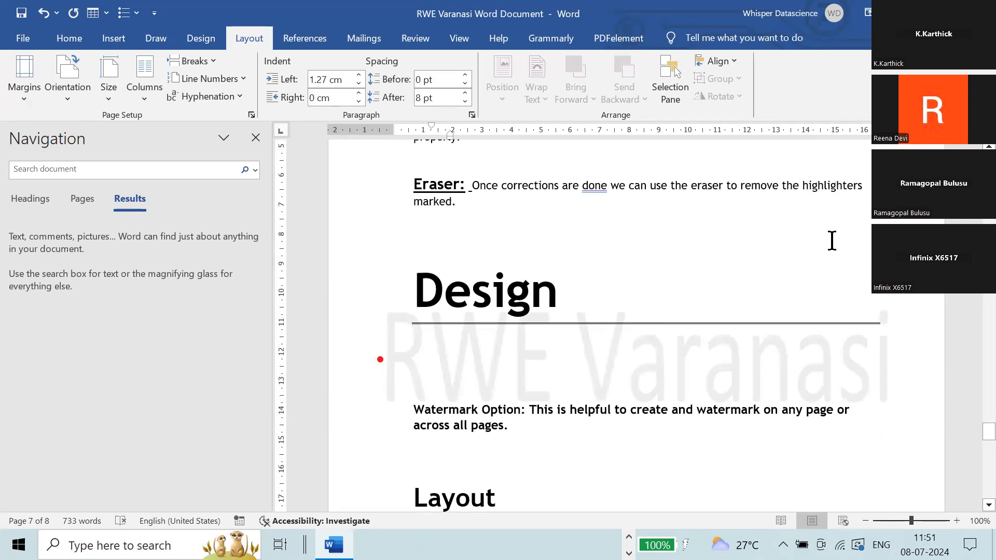
scroll(690, 302, "down", 2)
scroll(691, 302, "down", 9)
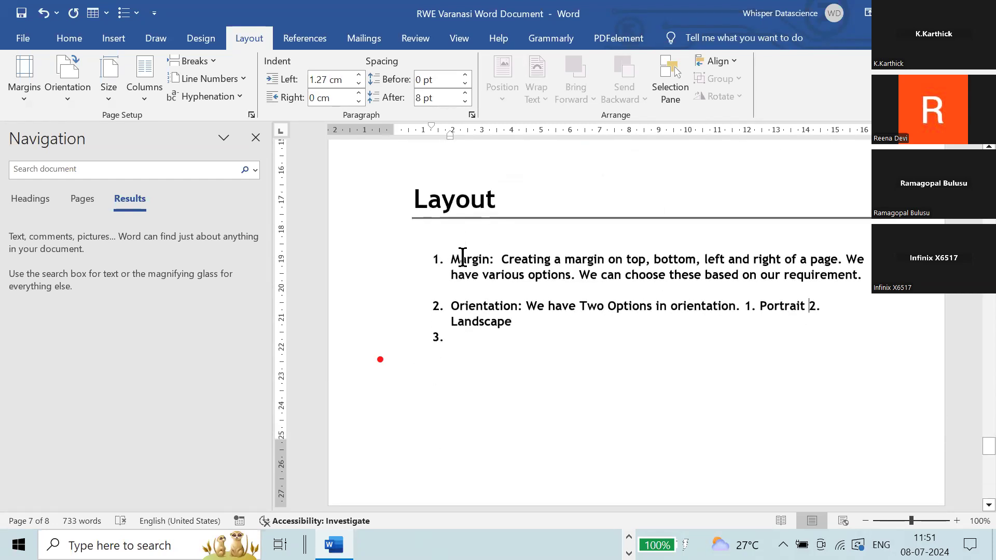
type(".")
key("Return")
Select the whole document, switch its page orientation to Landscape and check the pages
key("ctrl+a")
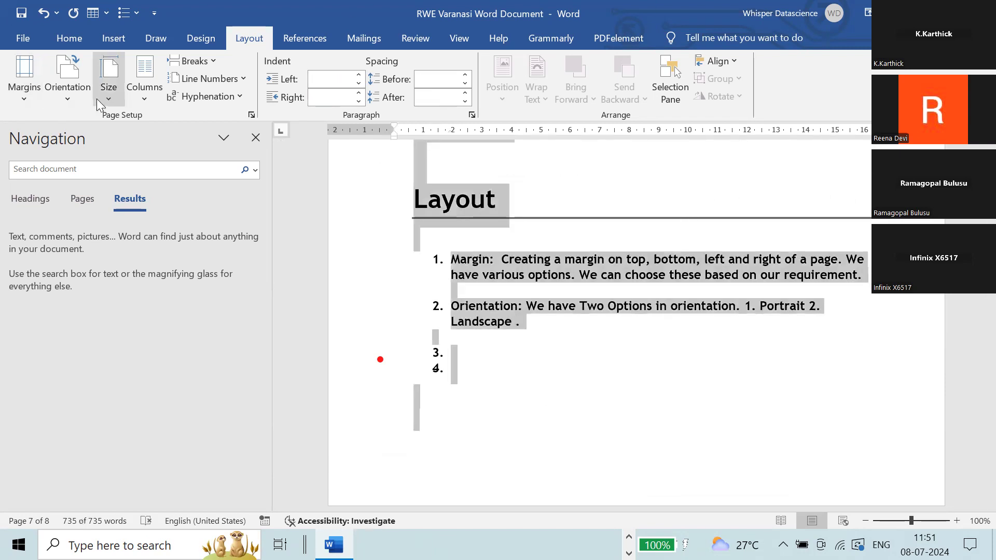
left_click(74, 103)
left_click(80, 120)
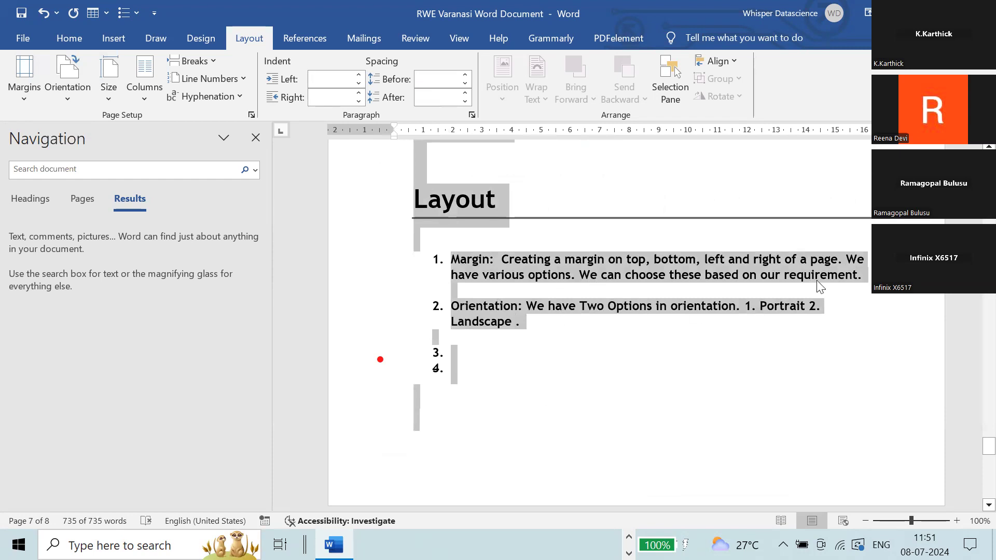
left_click(69, 98)
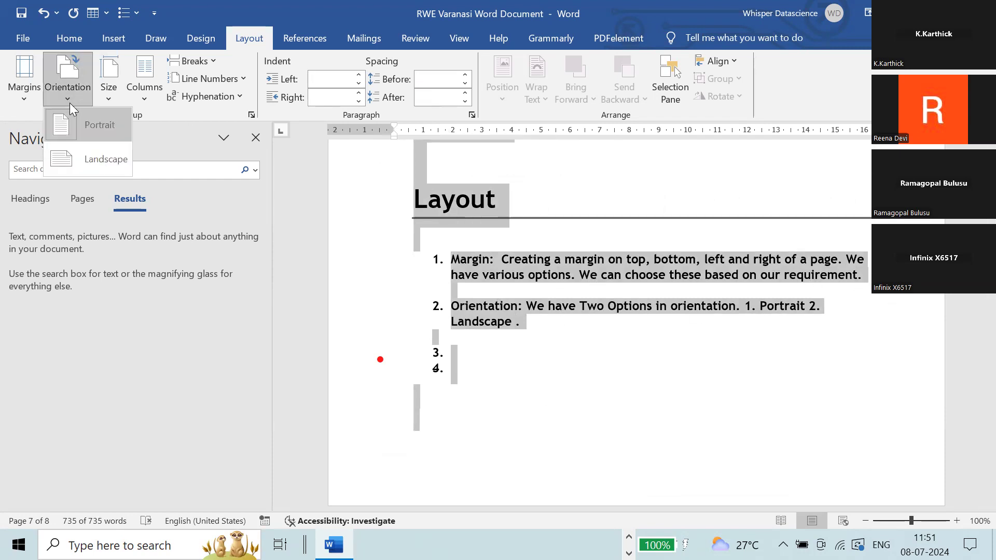
left_click(92, 155)
scroll(550, 213, "up", 10)
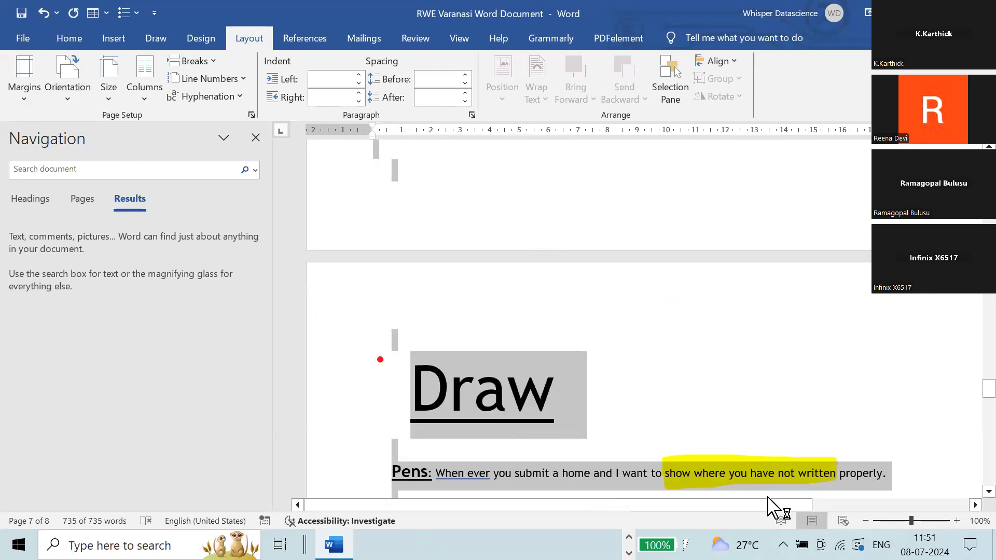
Switch the whole document back to Portrait orientation
mouse_move(793, 504)
left_mouse_down()
mouse_move(972, 503)
mouse_move(974, 492)
mouse_move(526, 507)
mouse_move(973, 480)
mouse_move(650, 491)
mouse_move(972, 453)
mouse_move(504, 485)
left_mouse_up()
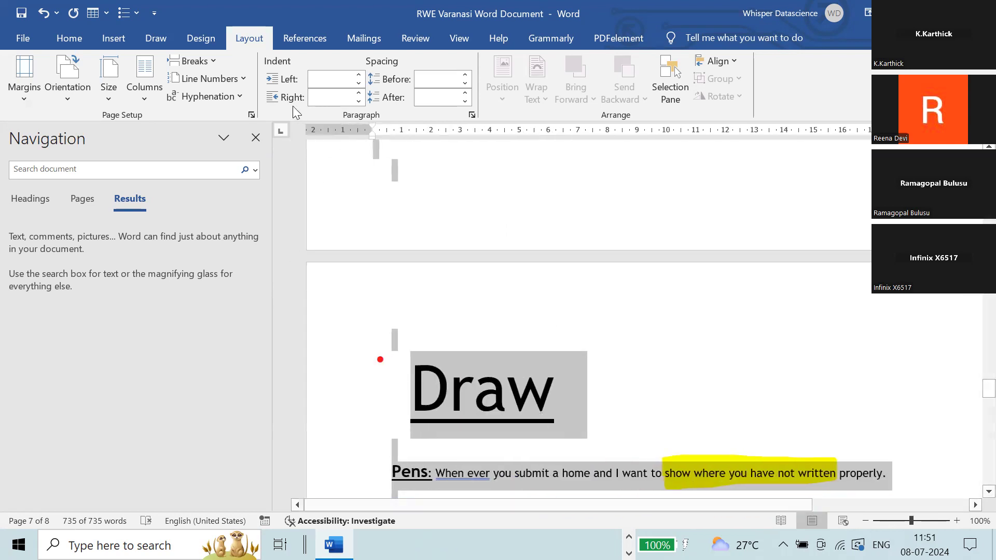
left_click(71, 90)
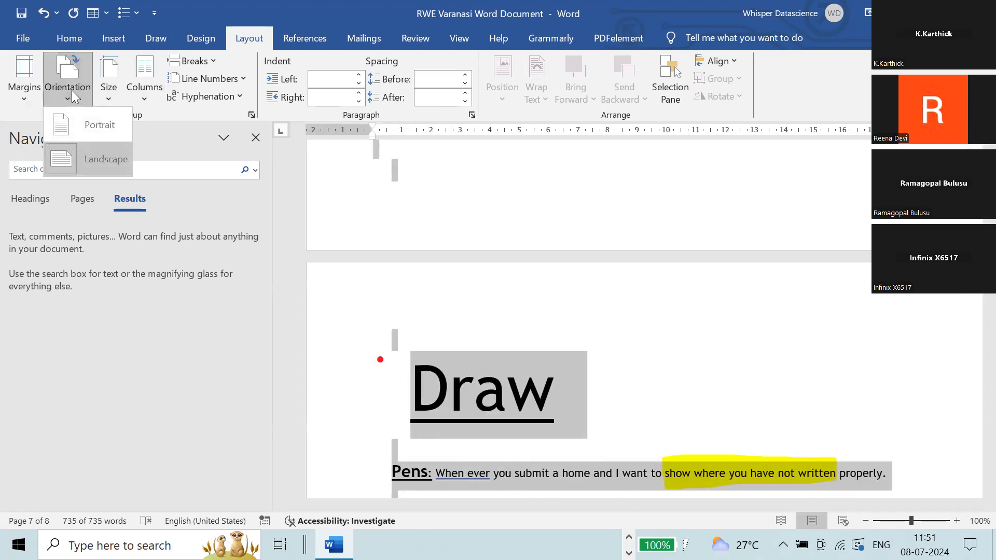
left_click(72, 133)
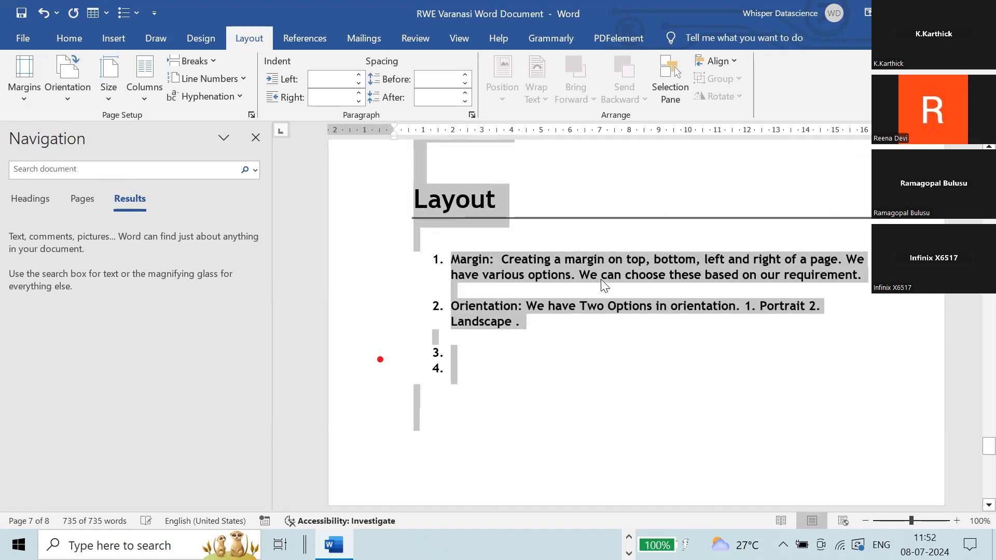
Remove the space before the full stop after Landscape in the Orientation item
left_click(470, 254)
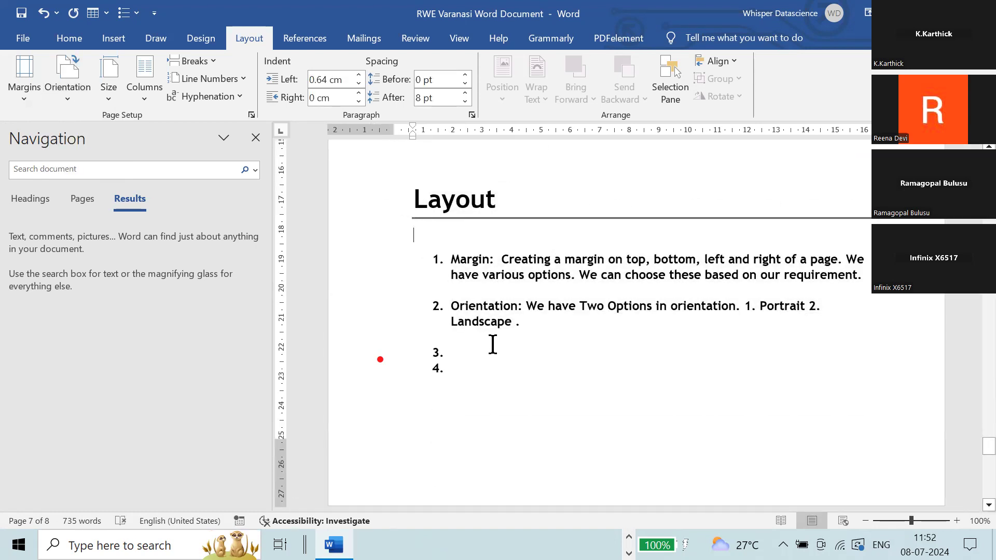
left_click(533, 327)
key("BackSpace")
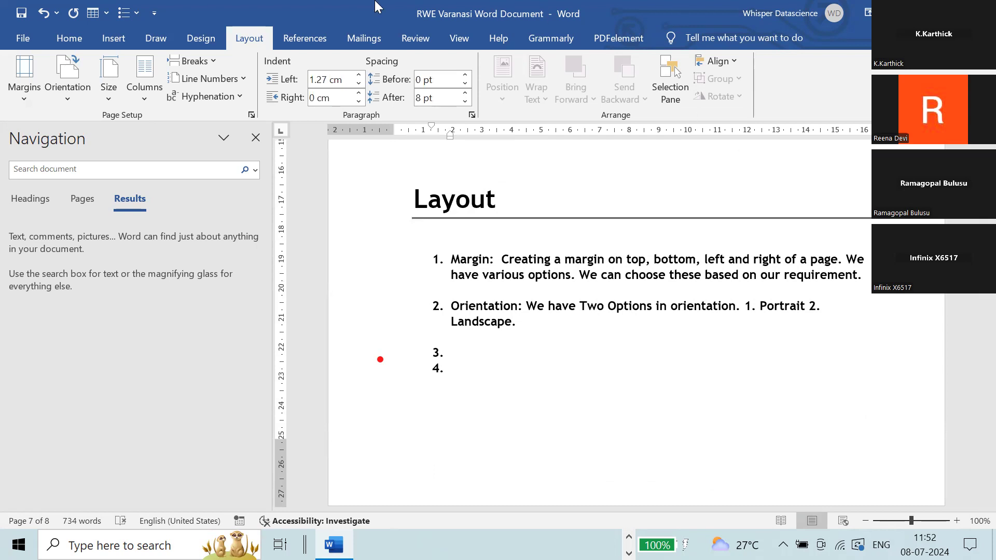
Delete the blank line below the Orientation item and label list item 3 "Size:"
left_click(109, 101)
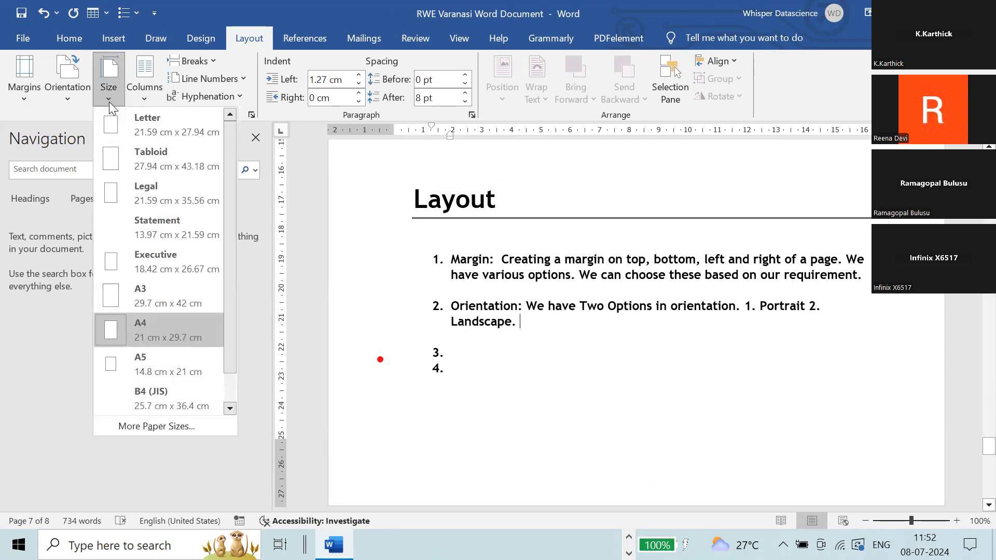
left_click(608, 385)
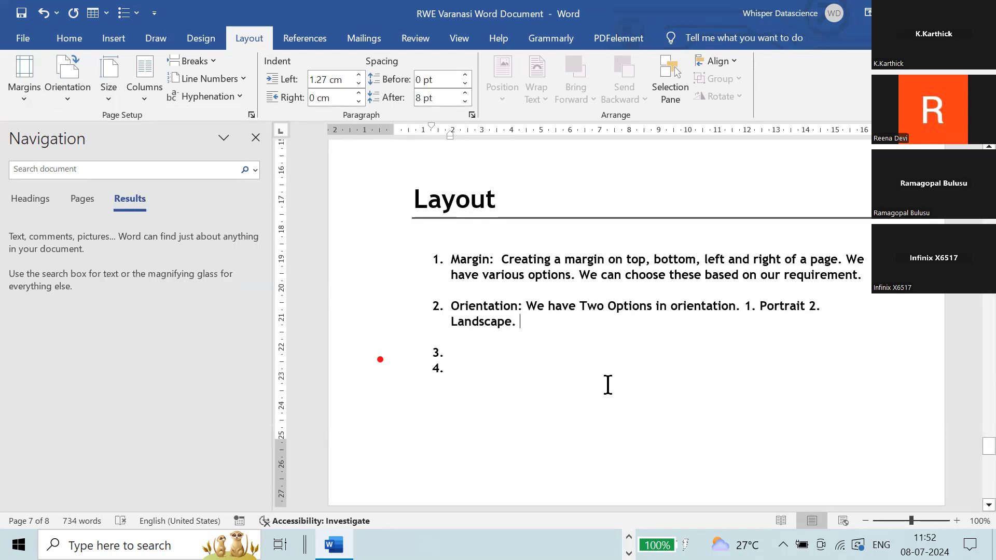
key("ctrl+a")
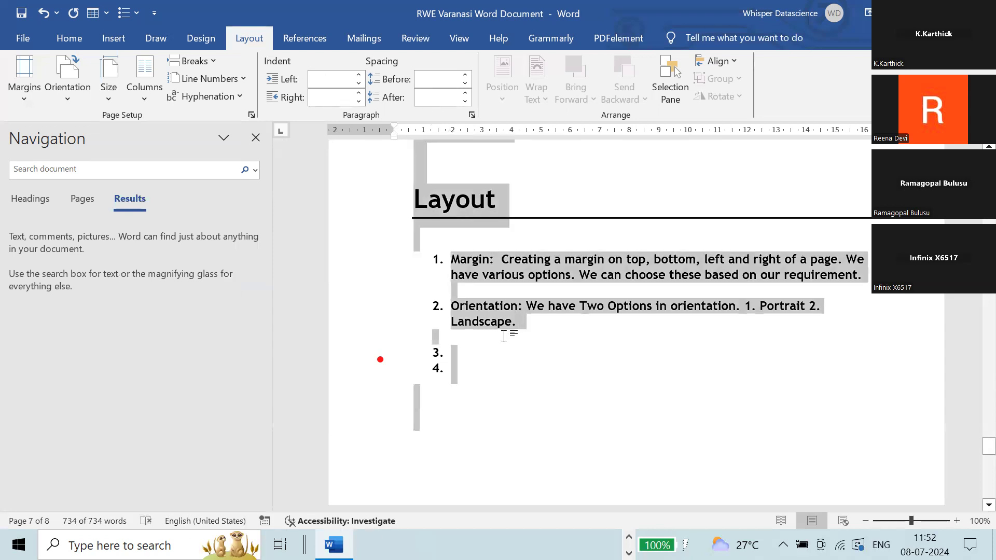
left_click(463, 348)
left_click(514, 345)
key("Delete")
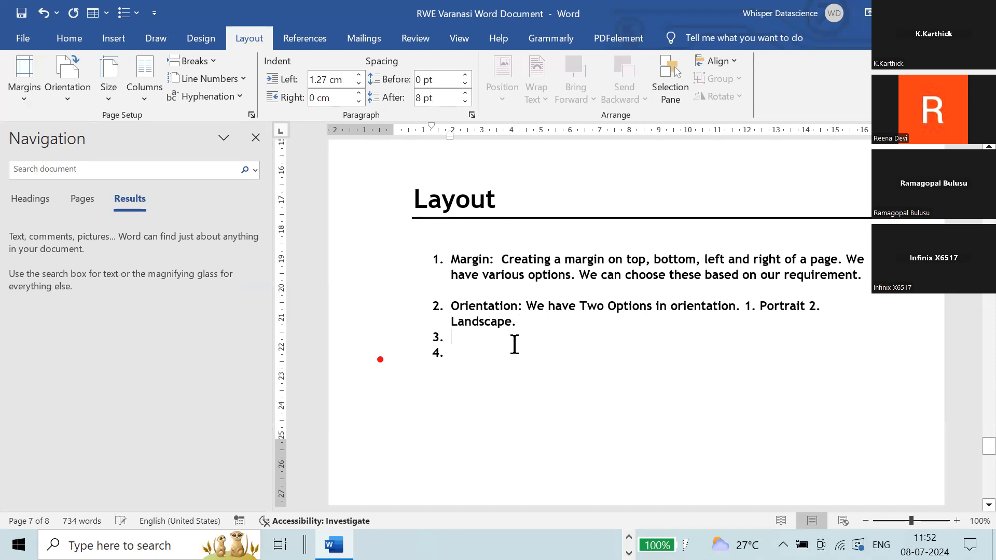
type("Size:")
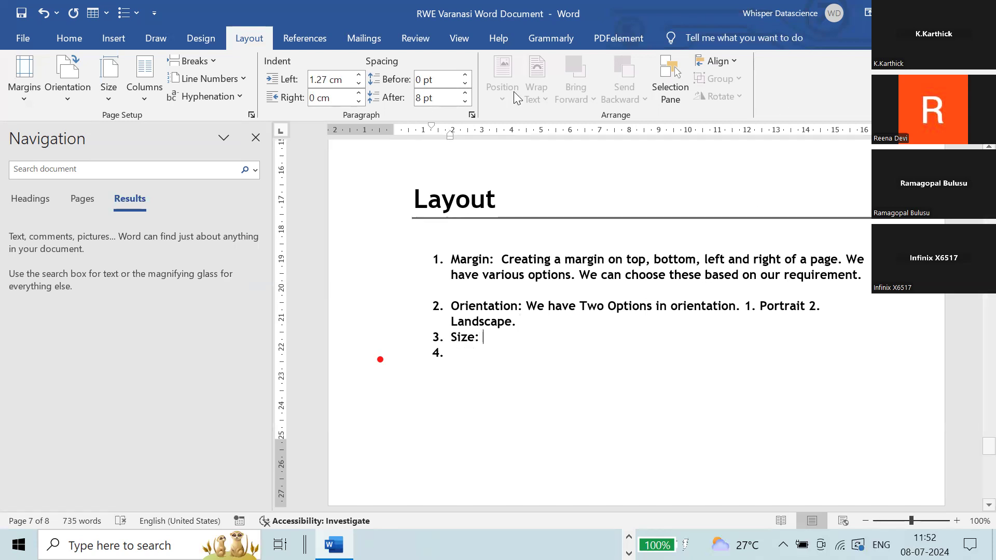
Apply the Legal paper size (21.59 cm x 35.56 cm) to the document and check the pages
left_click(111, 97)
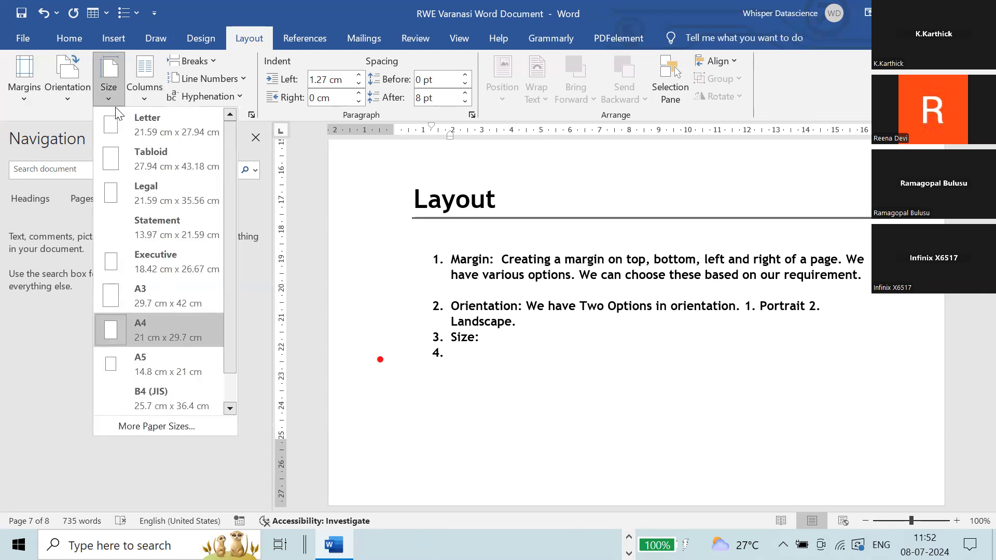
left_click(148, 196)
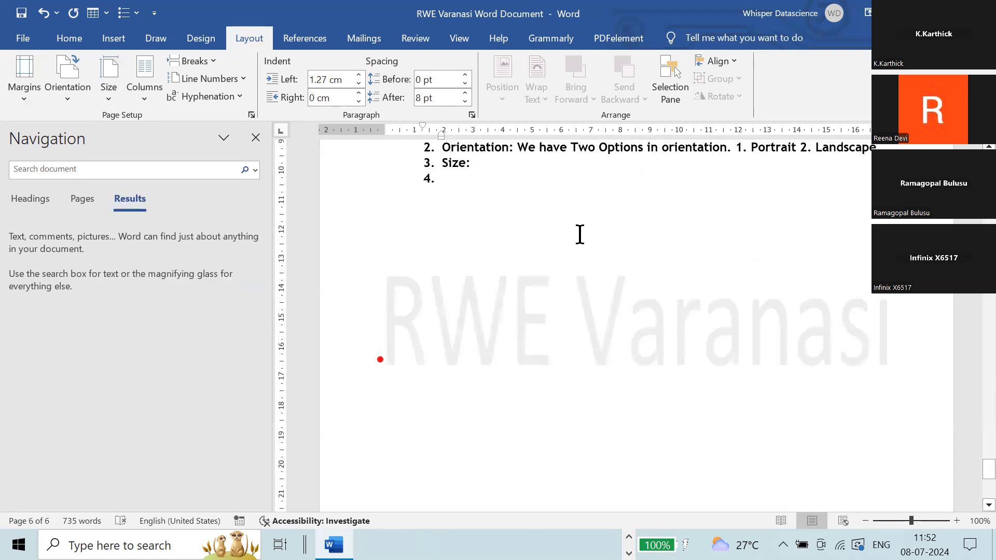
scroll(577, 239, "down", 2)
scroll(577, 239, "up", 6)
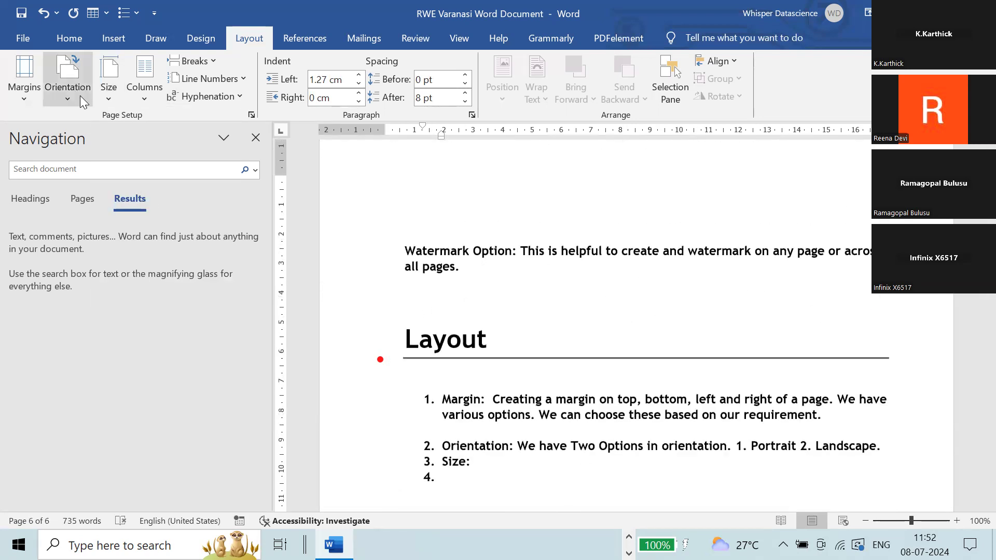
Apply the Statement paper size (13.97 cm x 21.59 cm) and check how the pages reflow
left_click(97, 102)
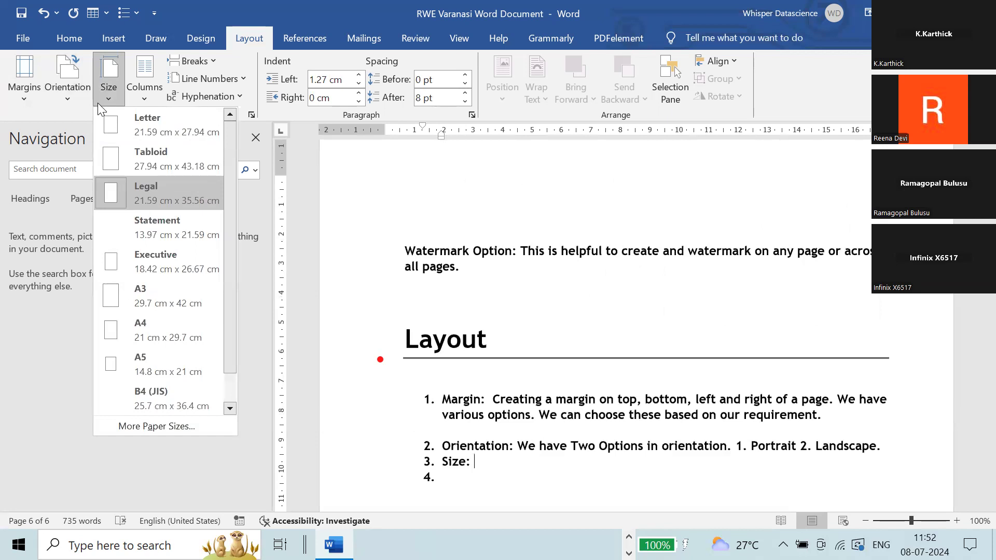
left_click(164, 228)
scroll(649, 399, "down", 10)
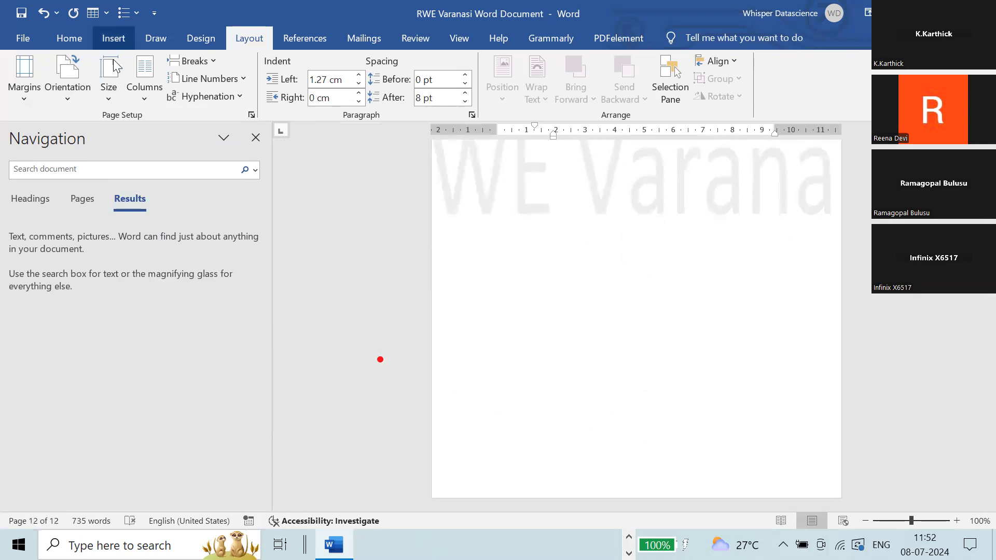
Change the paper size to Executive (18.42 cm x 26.67 cm) and check the Layout section
left_click(66, 96)
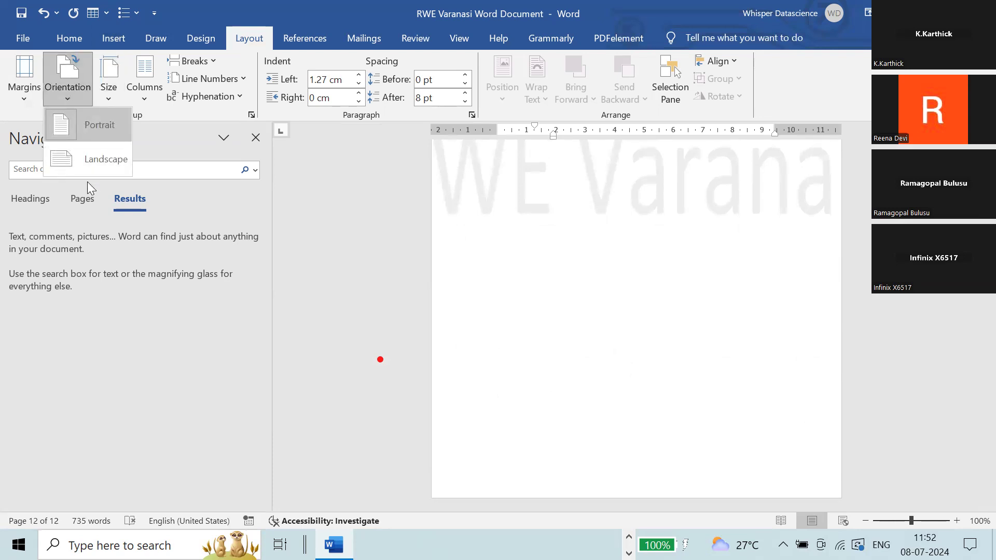
left_click(109, 100)
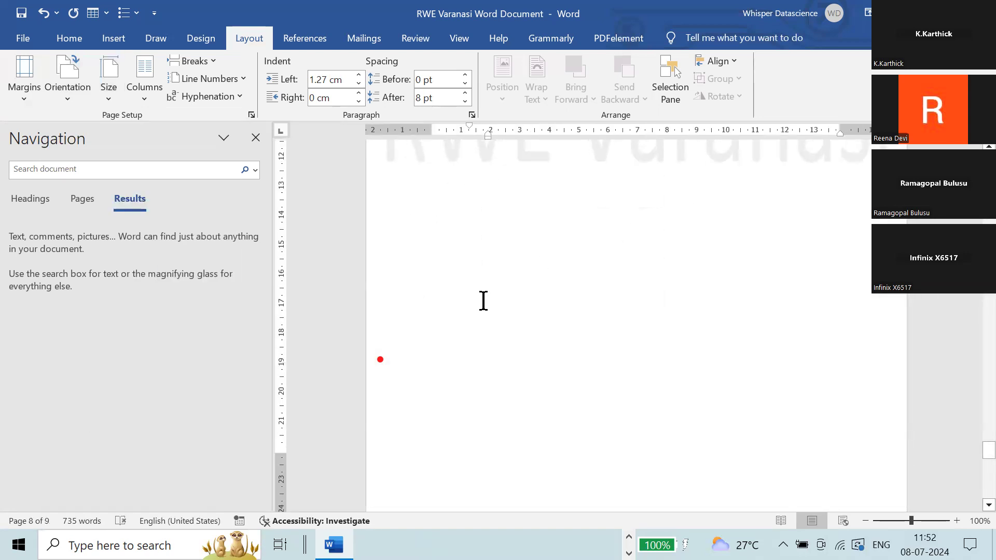
scroll(484, 301, "up", 5)
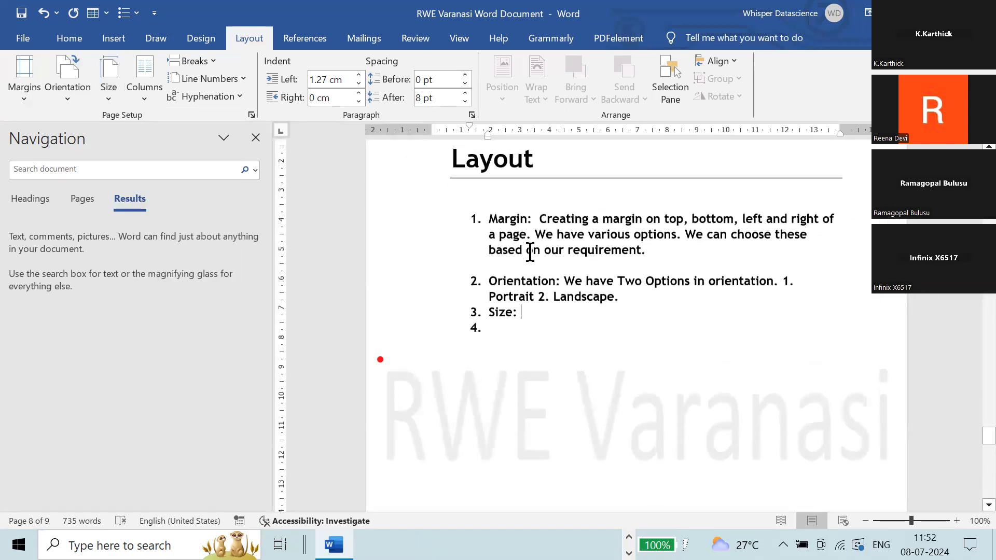
Set the paper size to A4 (21 cm x 29.7 cm) and return to the Layout section
left_click(78, 102)
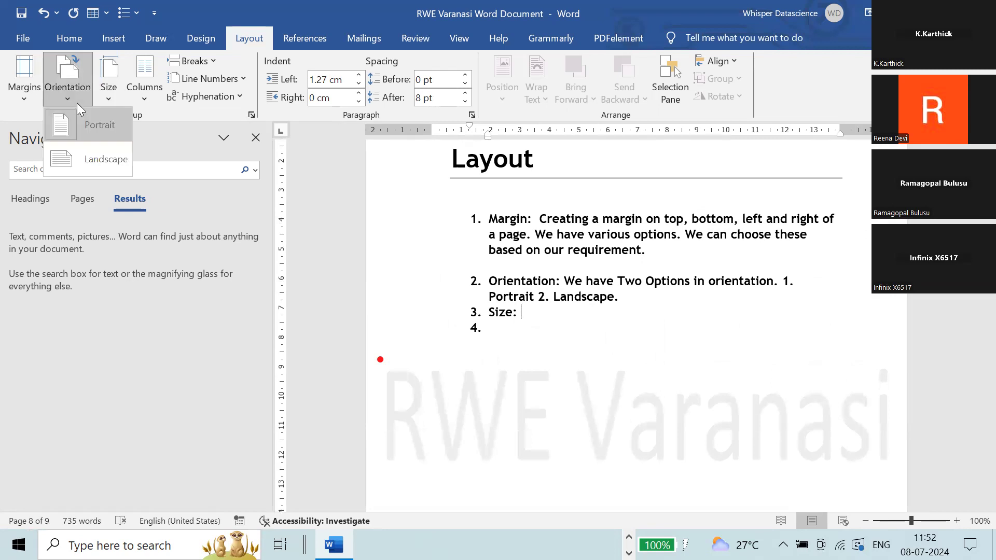
left_click(108, 99)
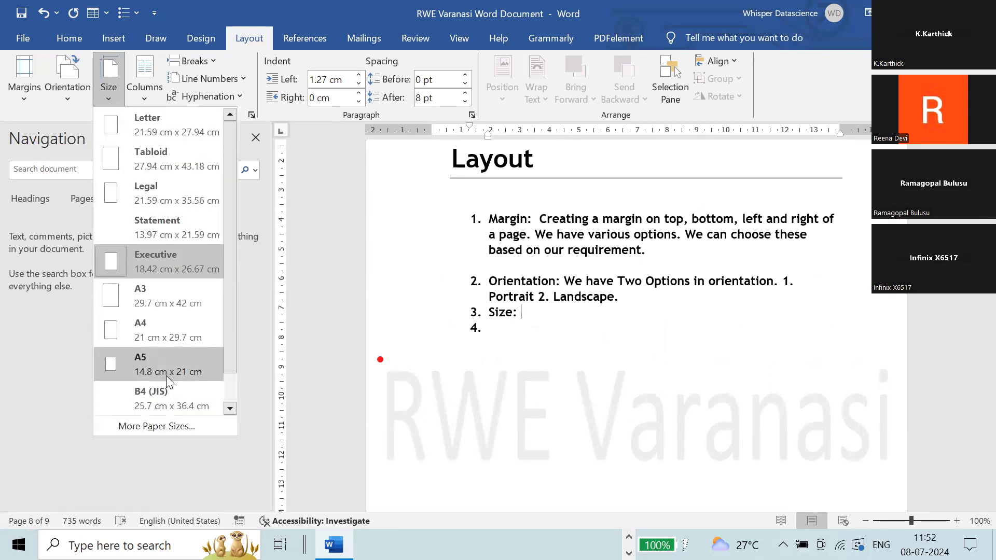
left_click(158, 338)
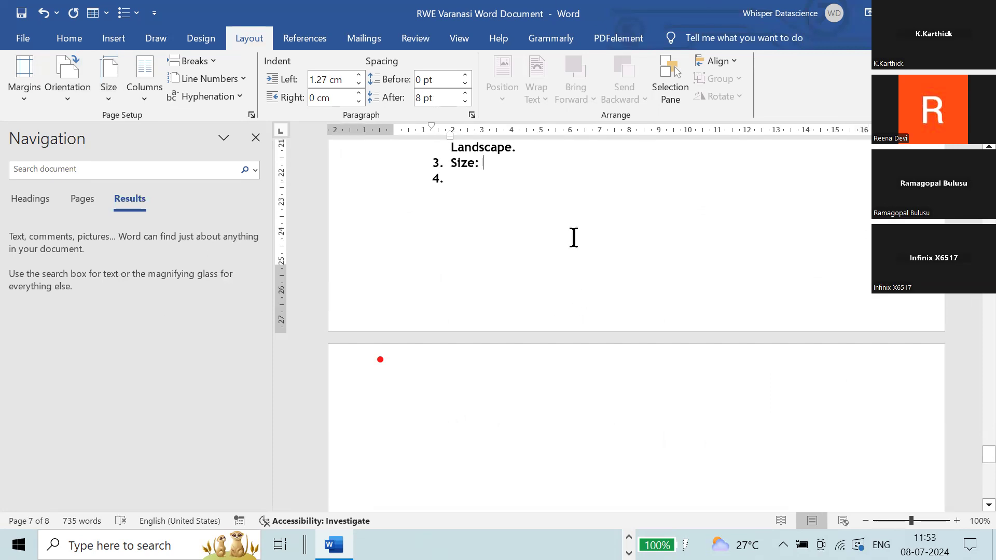
scroll(561, 215, "up", 3)
scroll(561, 214, "up", 1)
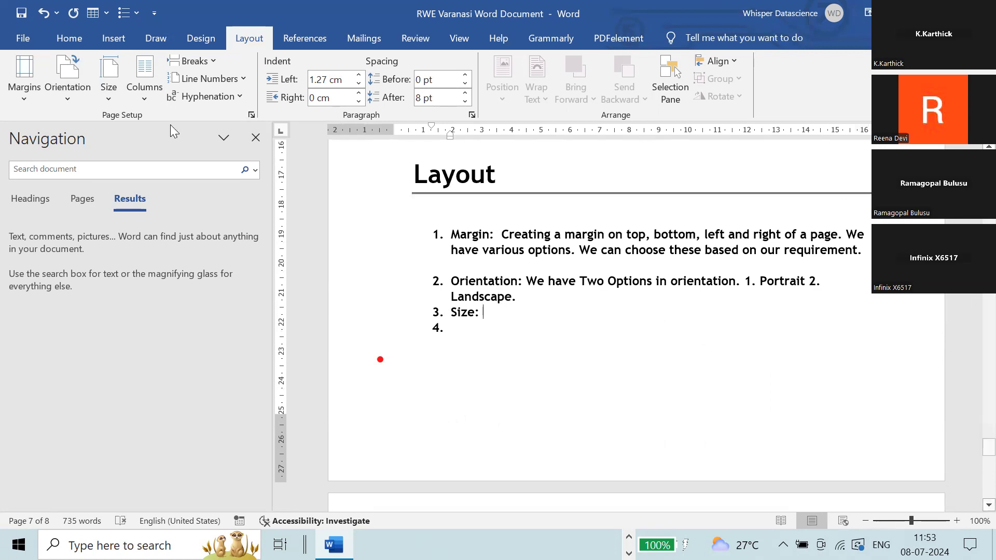
Look through the available paper sizes, apply Letter (21.59 cm x 27.94 cm) and review the pages
left_click(114, 101)
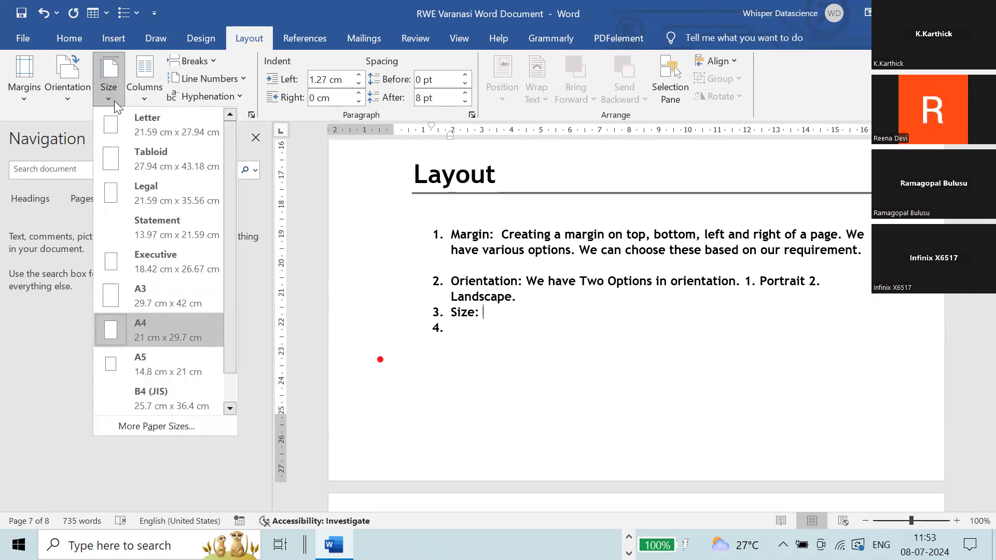
scroll(174, 335, "down", 1)
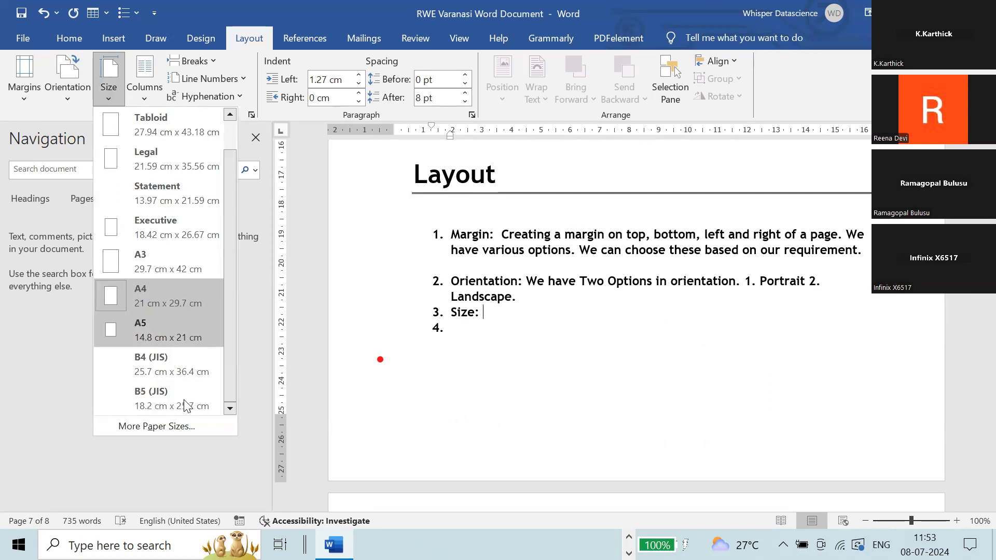
scroll(175, 355, "up", 1)
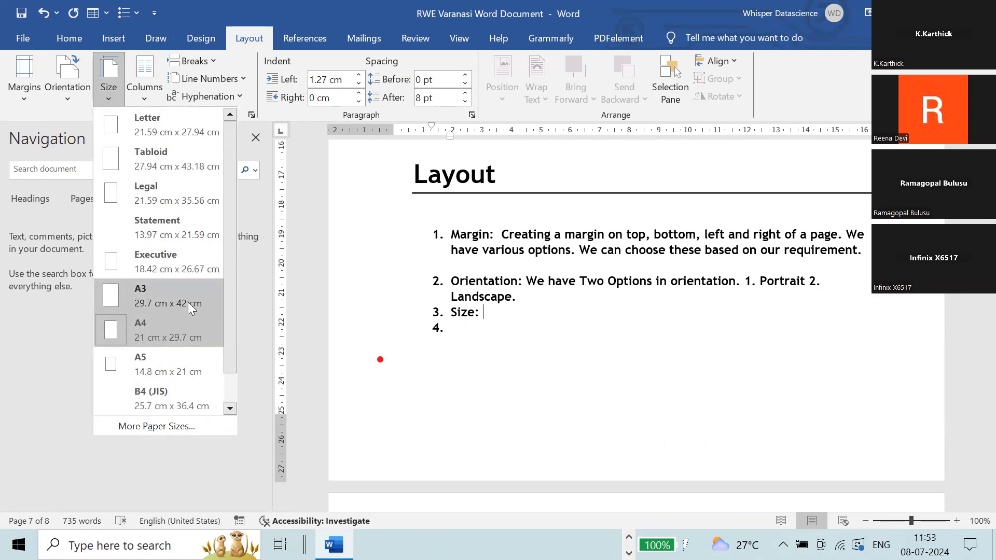
left_click(168, 119)
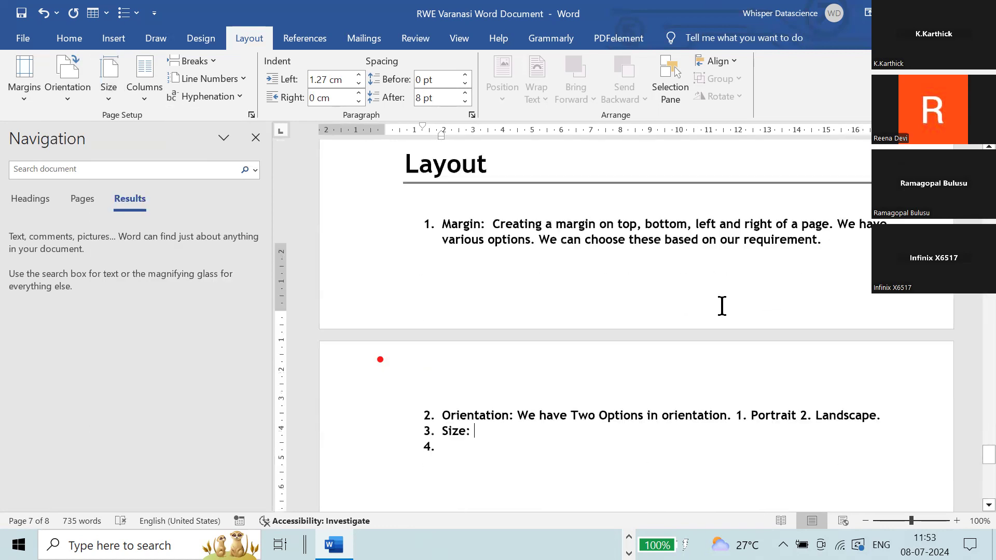
scroll(722, 306, "down", 7)
scroll(722, 306, "up", 13)
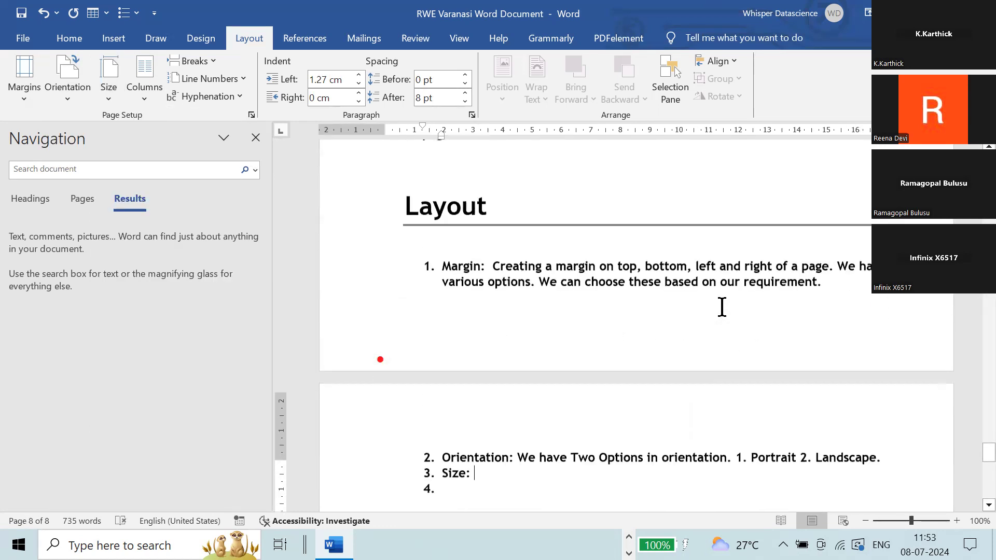
Change the paper size from Letter back to A4 and check the Layout list
left_click(95, 101)
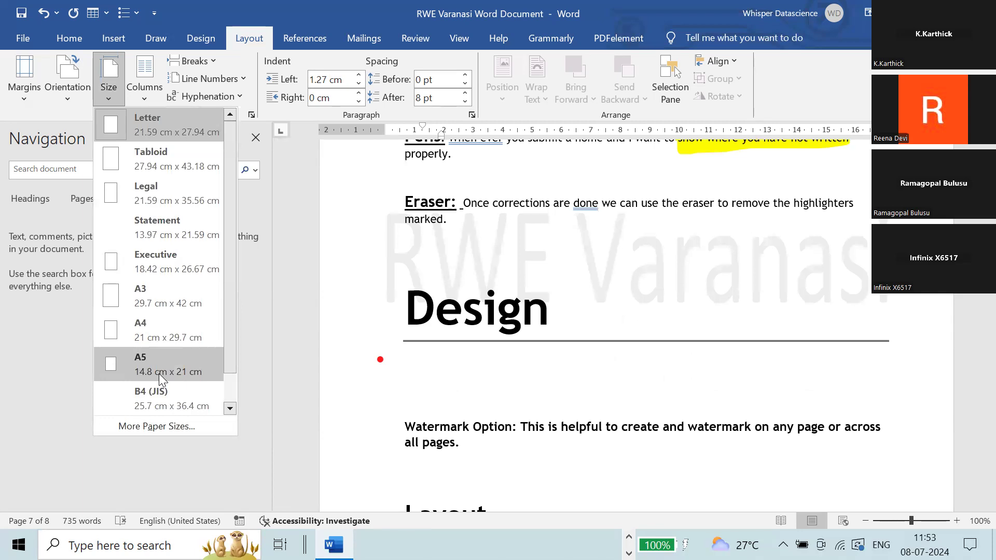
left_click(160, 317)
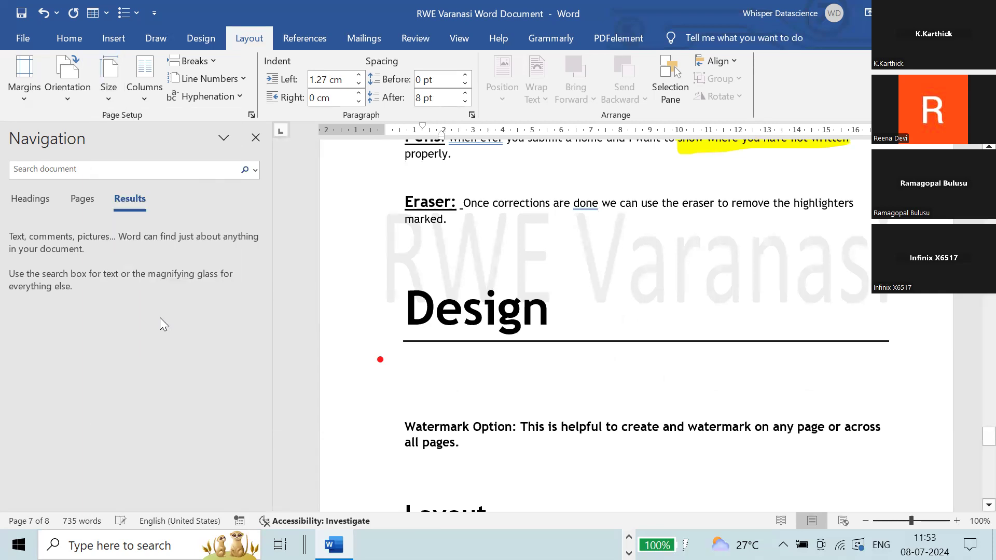
scroll(698, 307, "down", 8)
scroll(511, 254, "up", 2)
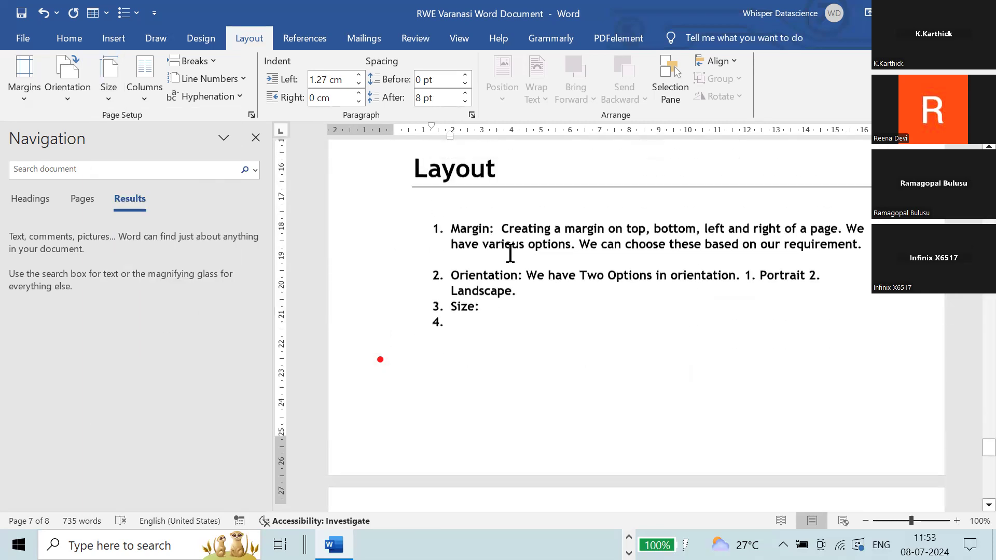
scroll(511, 253, "up", 1)
left_click_drag(496, 333, 455, 257)
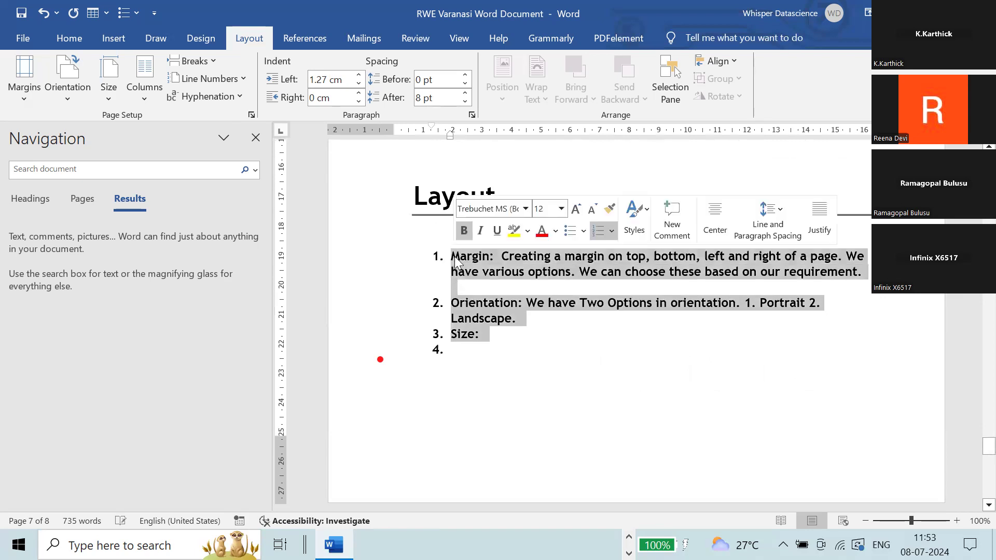
left_click(69, 38)
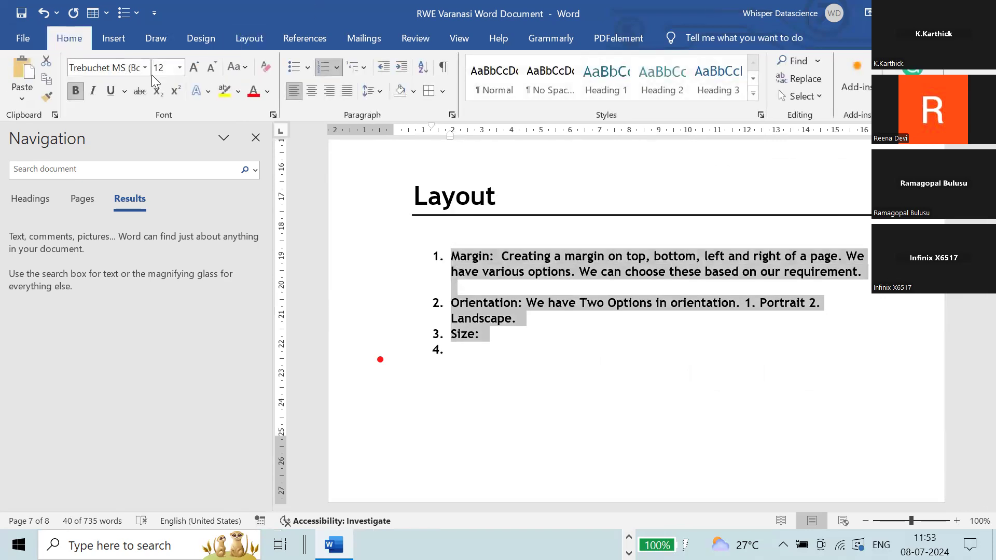
left_click_drag(451, 255, 491, 333)
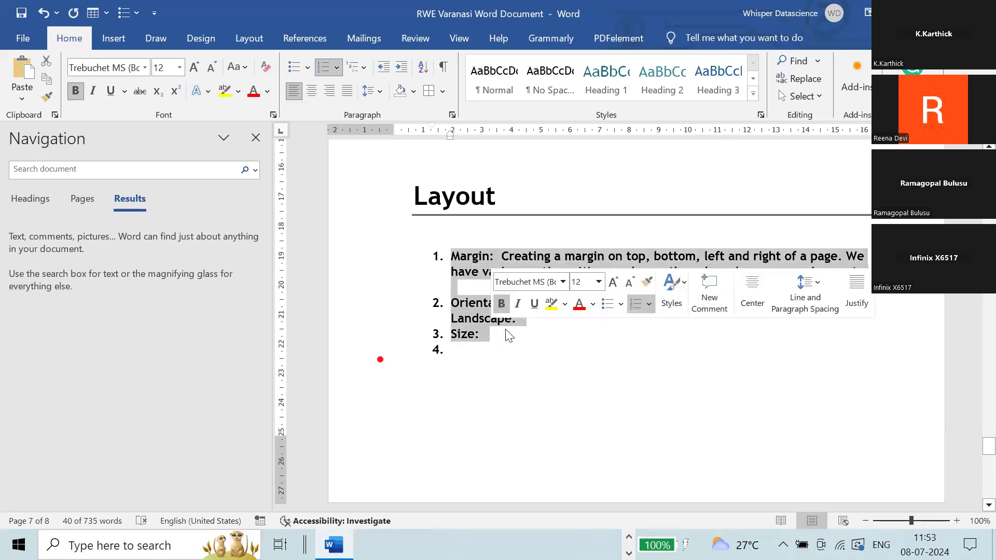
left_click(643, 332)
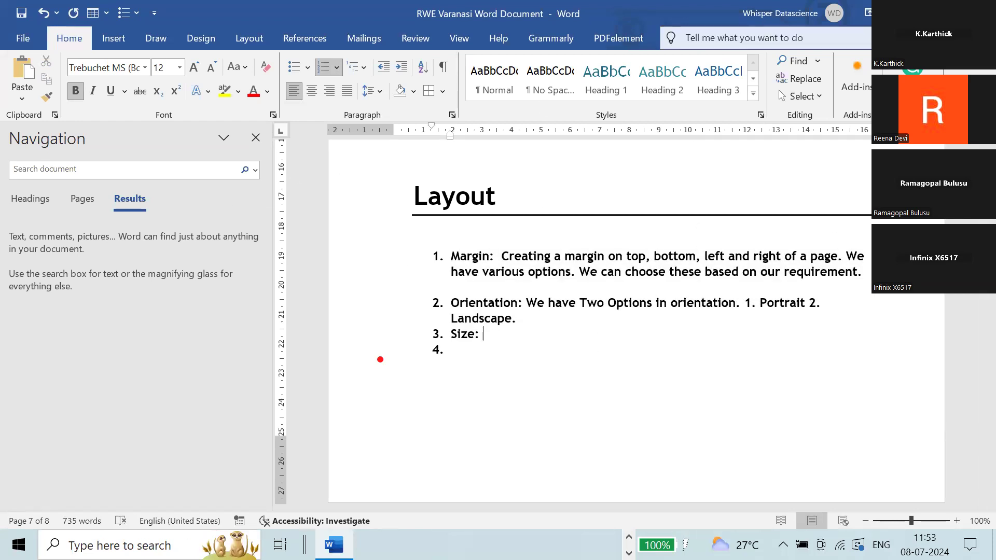
left_click(250, 38)
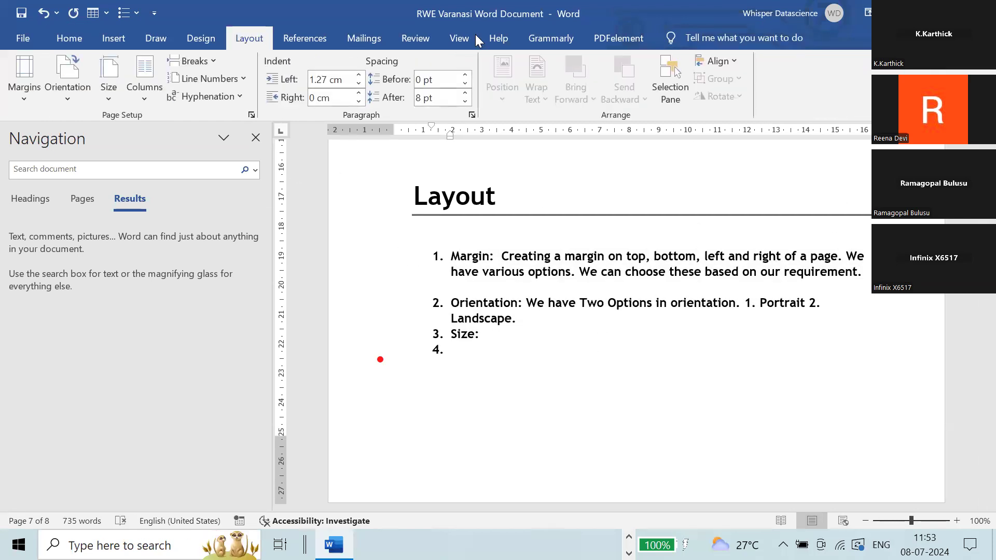
Look over the available paper sizes and review the Draw, Design and Layout sections of the document
left_click(108, 83)
scroll(578, 302, "down", 5)
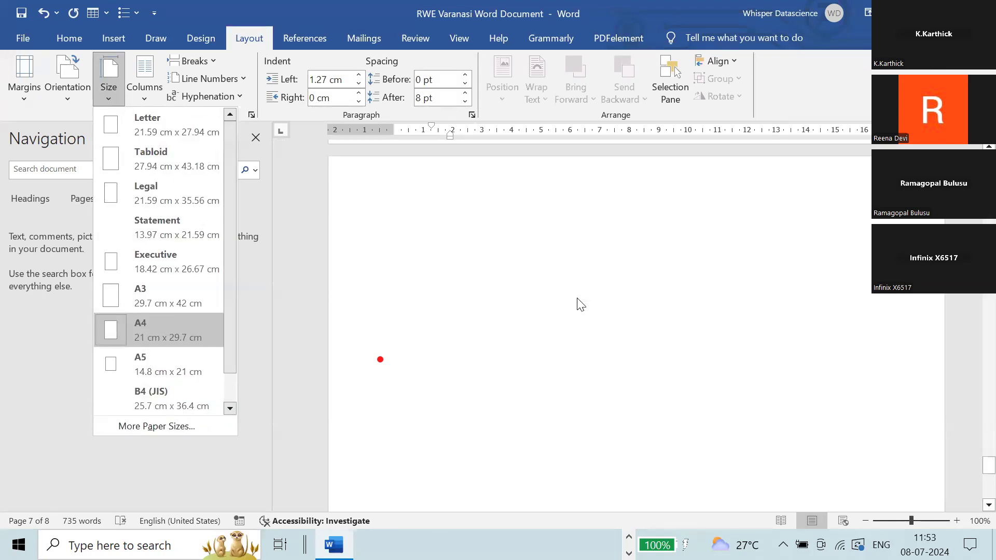
scroll(581, 308, "up", 10)
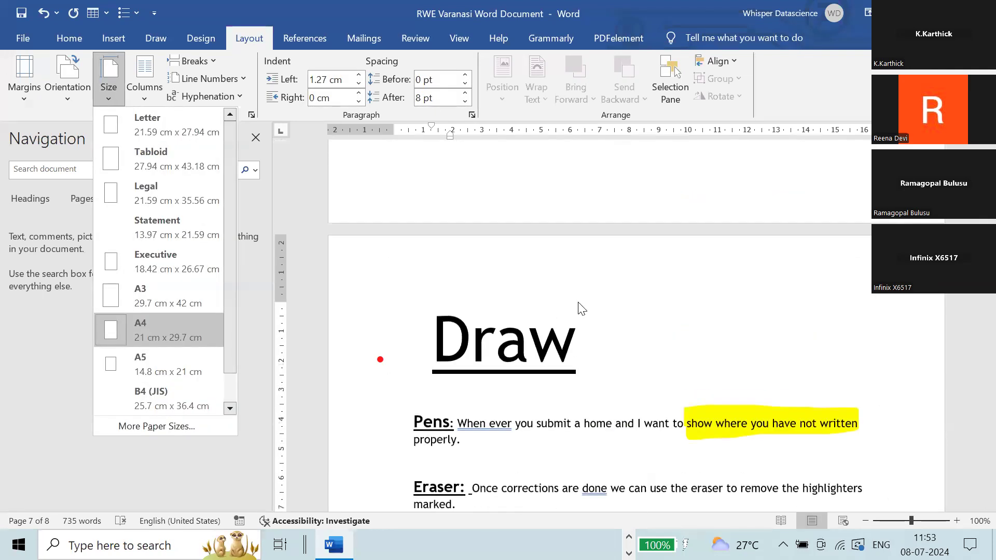
scroll(581, 308, "down", 3)
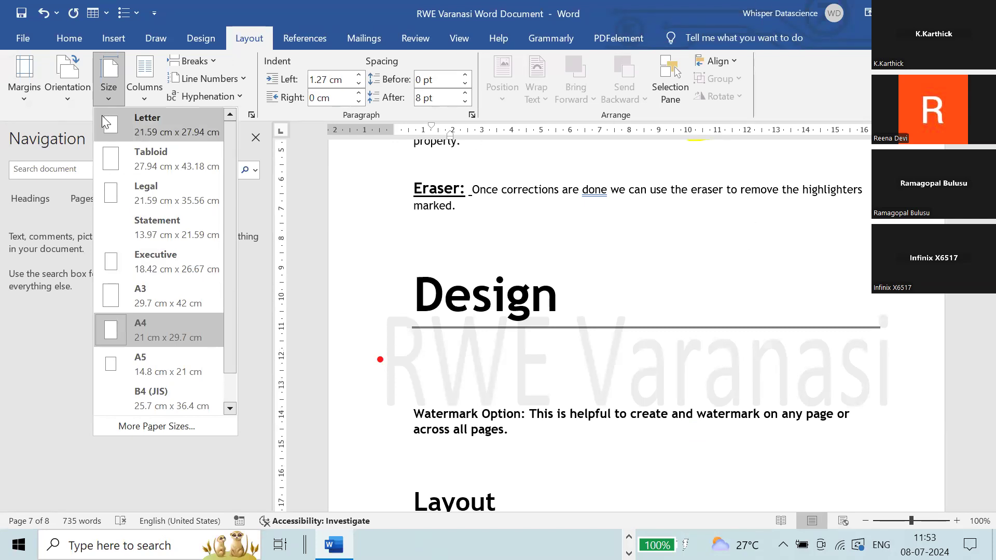
left_click(100, 99)
left_click(101, 99)
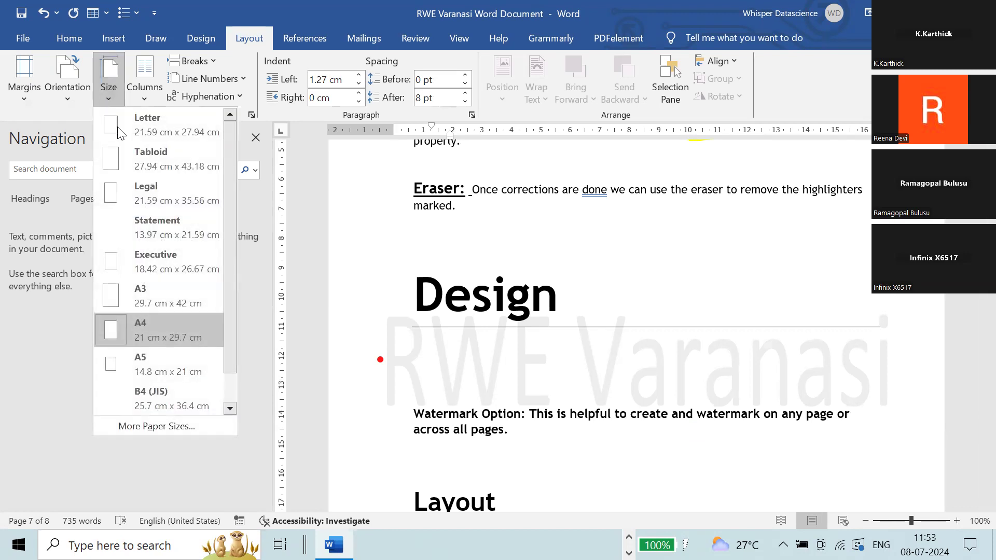
scroll(534, 371, "down", 10)
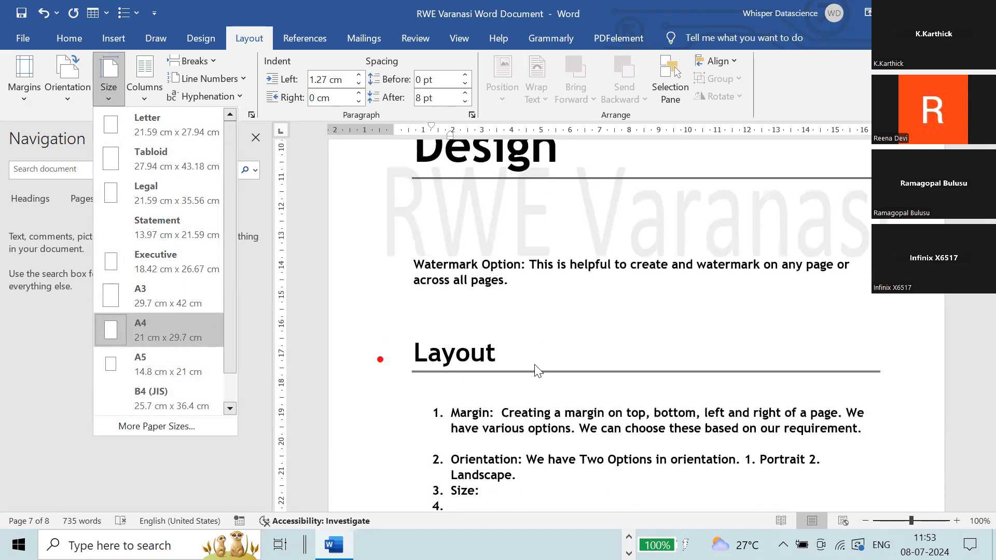
Complete the Size item with "Defines the Size of the Page. EX: A4,A3, Legal etc." and start a new list item
left_click(488, 199)
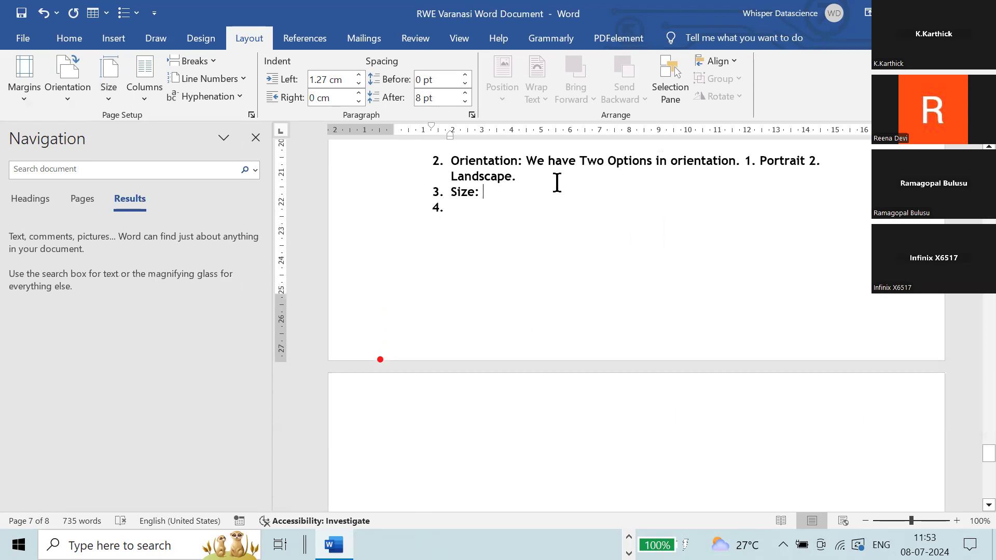
type("Defin")
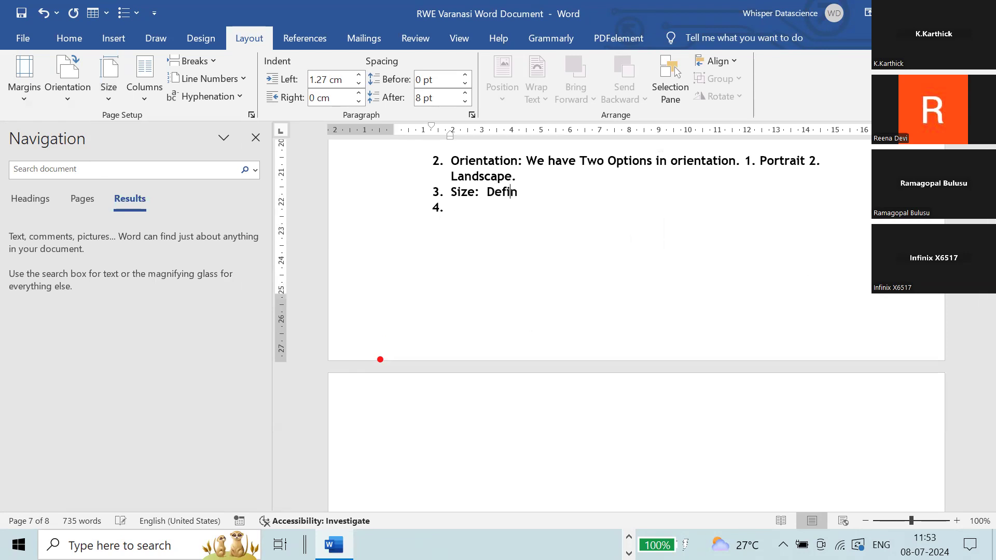
type("es the Size of the Page.")
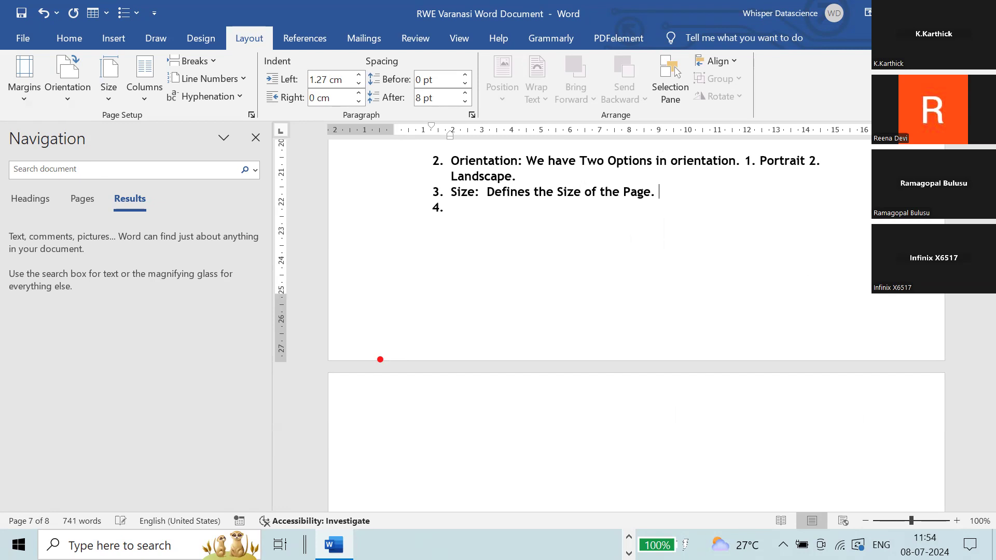
type(" EX: A4,A3, Legal etc.")
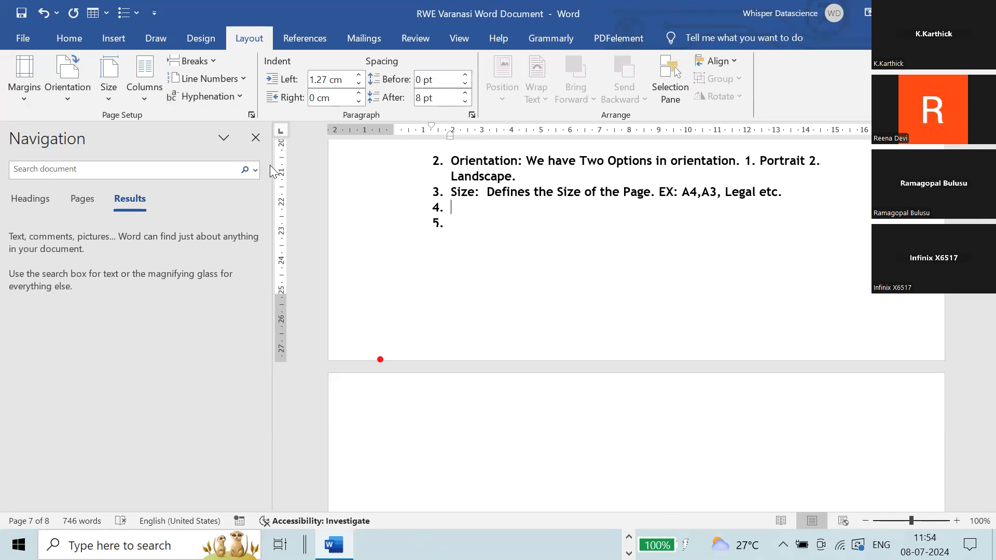
left_click(138, 99)
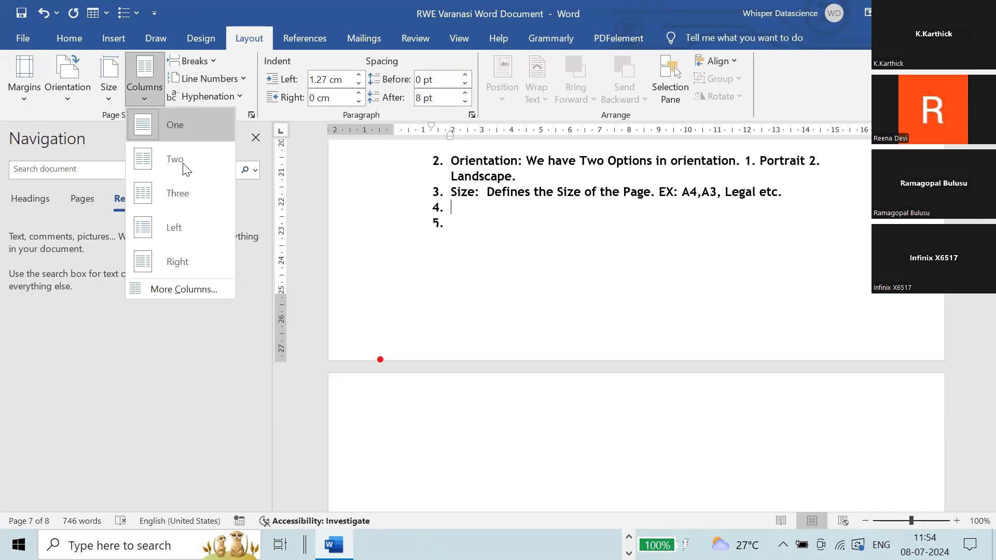
left_click(512, 213)
left_click_drag(453, 192, 806, 187)
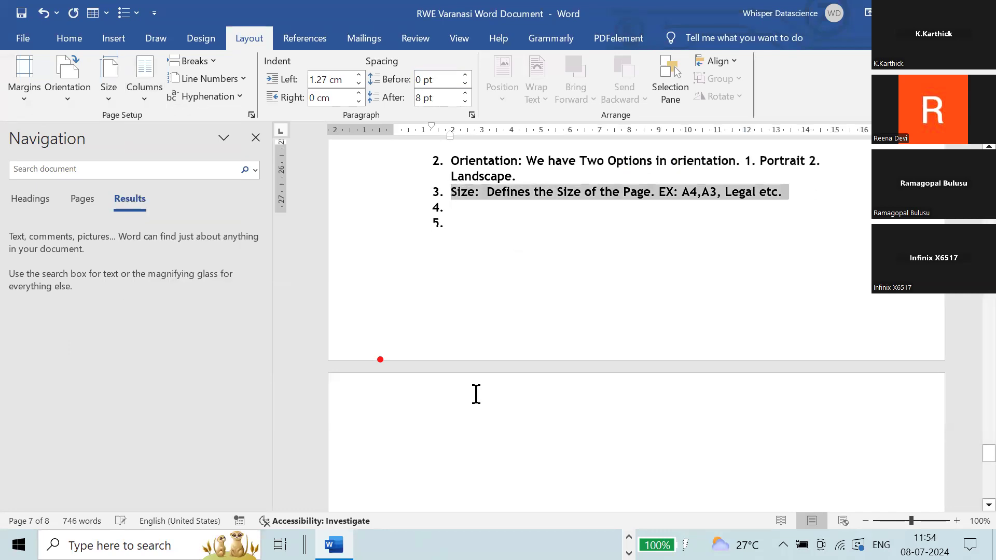
Fill the start of the empty last page with about two lines of random lowercase and uppercase sample letters
scroll(474, 394, "down", 3)
left_click(435, 326)
type("Ewhdsj;alrejtrhoykopr'skejafwid")
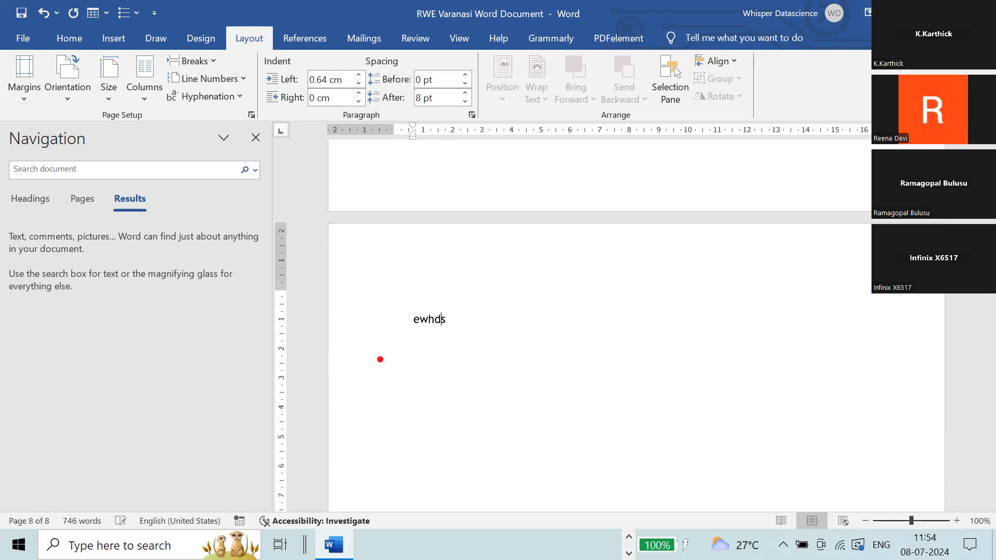
key("Caps_Lock")
type("HLWBQShdwjefaroskdthyjtgrehaeflwdwqvsgqhwjddsdfjjhebjw")
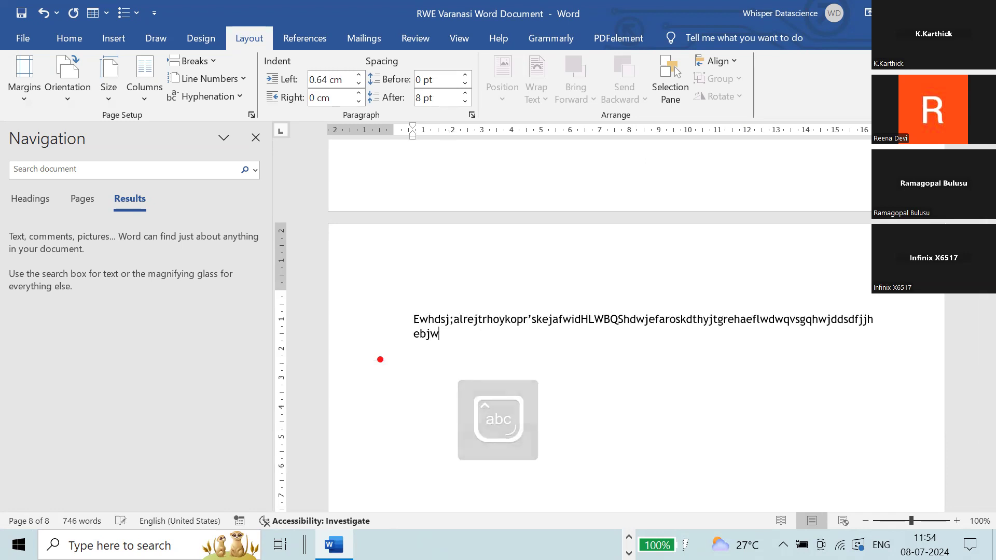
key("Caps_Lock")
type("DEFARSGJITRJHEAFLW")
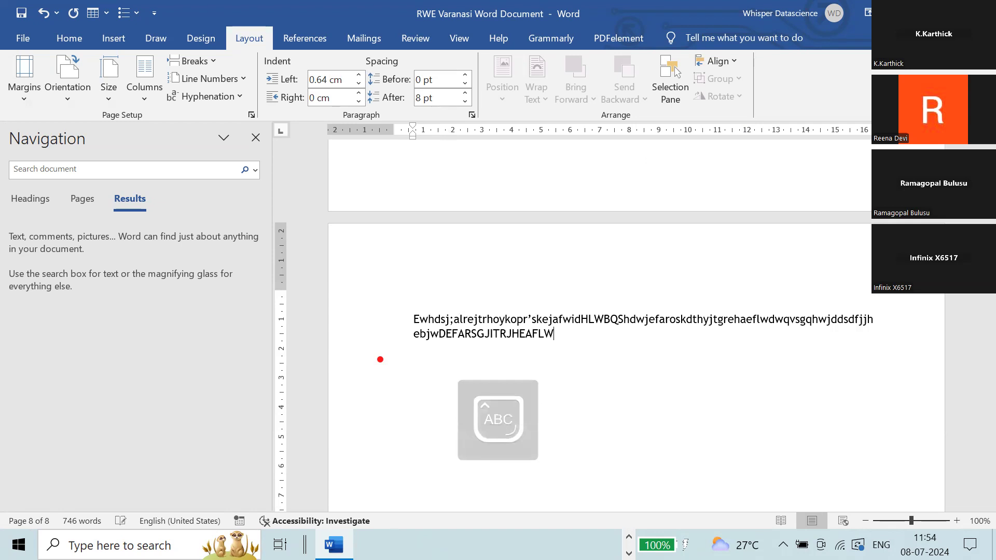
Lay out the sample text in two columns and mark both column widths on the ruler with red annotation lines
left_click_drag(555, 334, 395, 321)
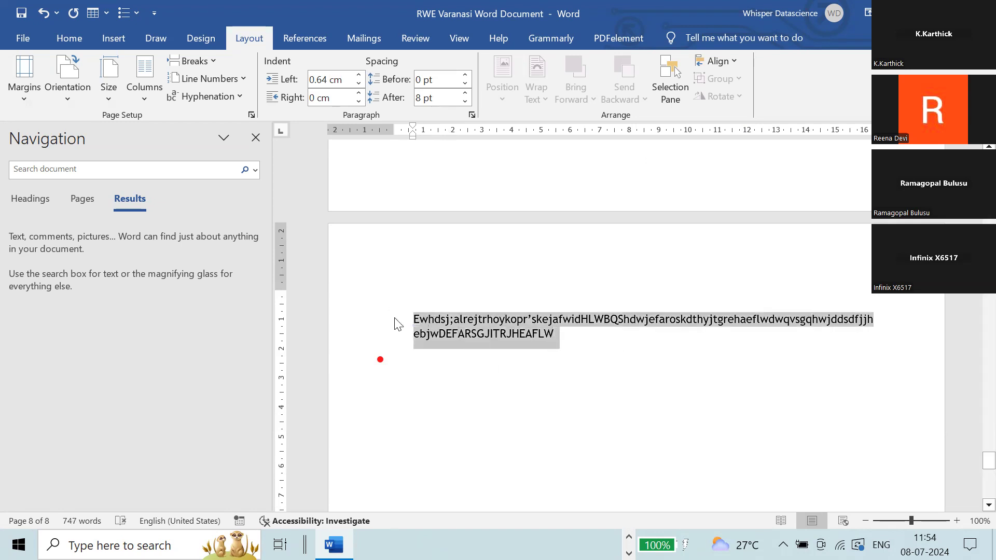
left_click(134, 101)
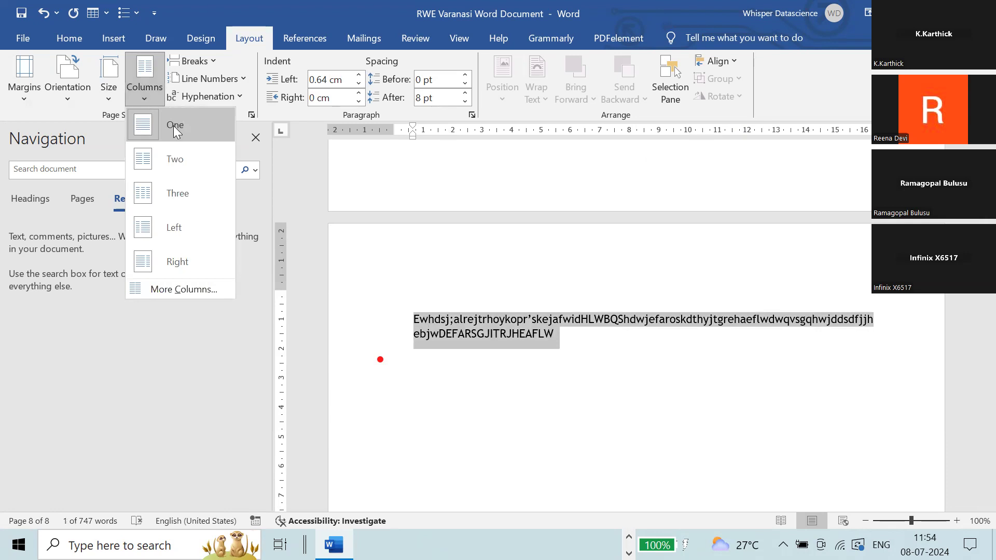
left_click(185, 161)
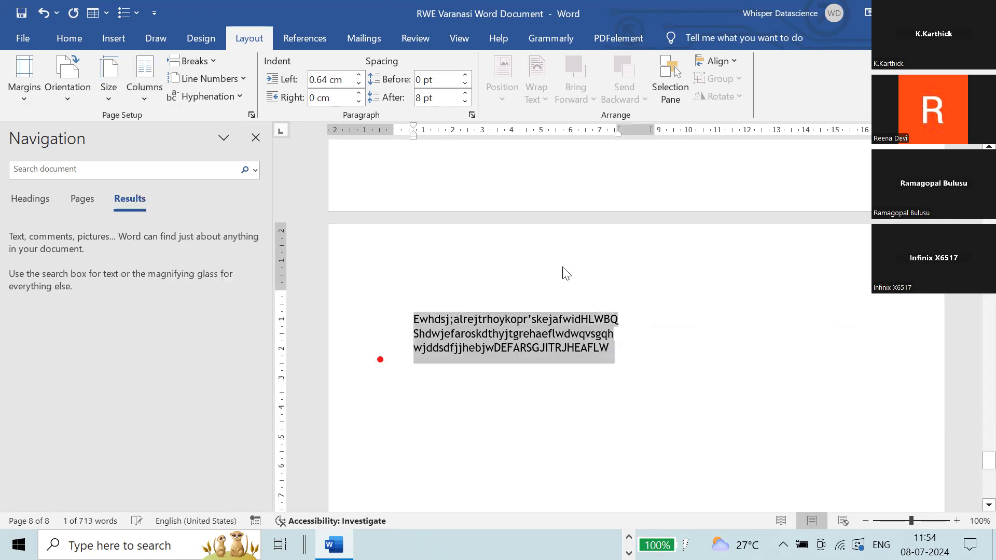
left_click(643, 322)
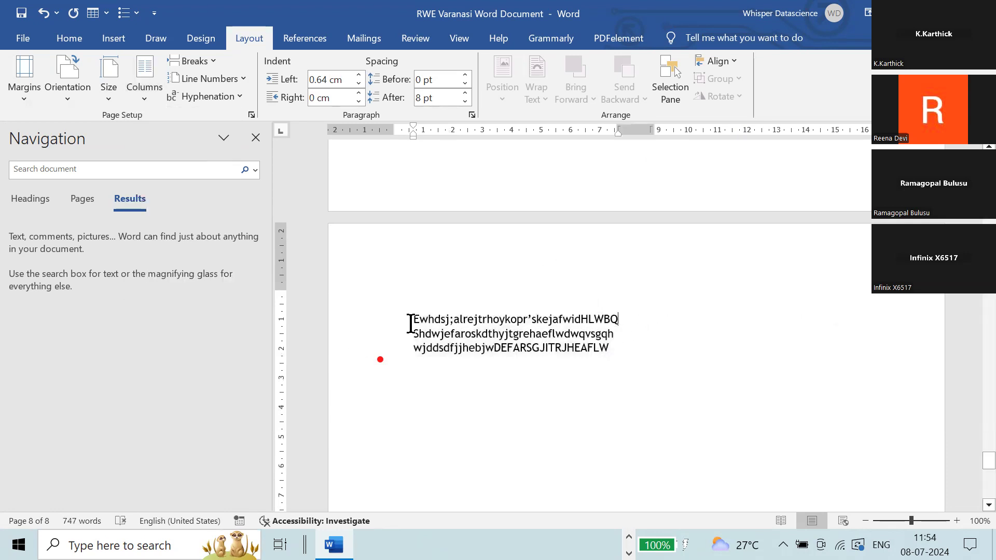
left_click_drag(411, 324, 613, 348)
left_click(529, 347)
left_click(630, 320)
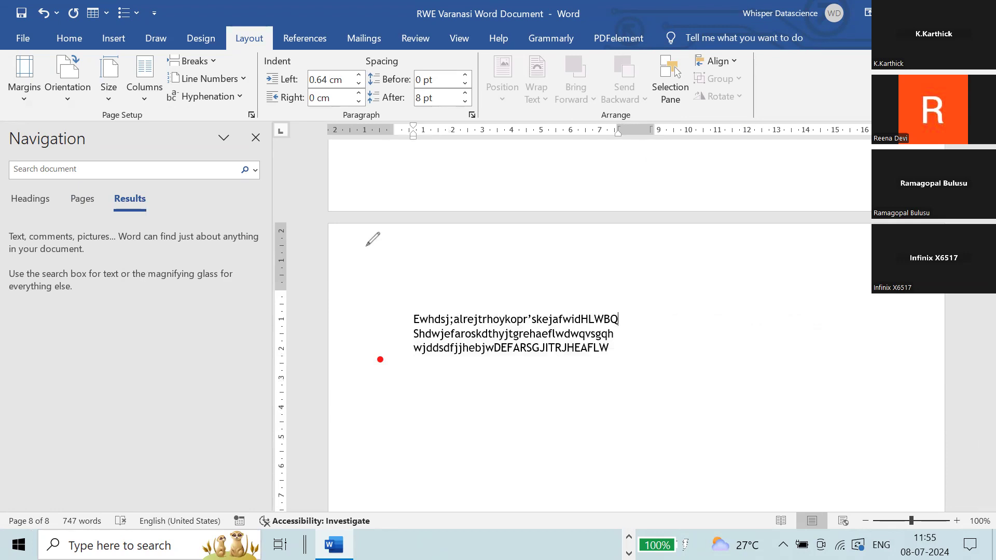
mouse_move(393, 132)
left_mouse_down()
mouse_move(522, 120)
mouse_move(871, 129)
left_mouse_up()
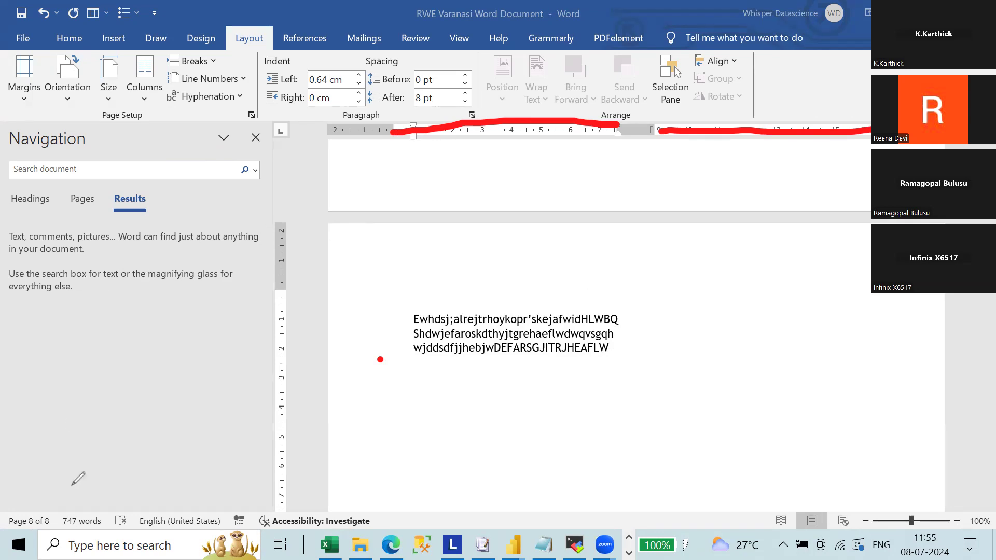
Insert a run of W's after "HLWBQ" in the first column and UEWHLEWFH at the start of the second column
left_click(643, 318)
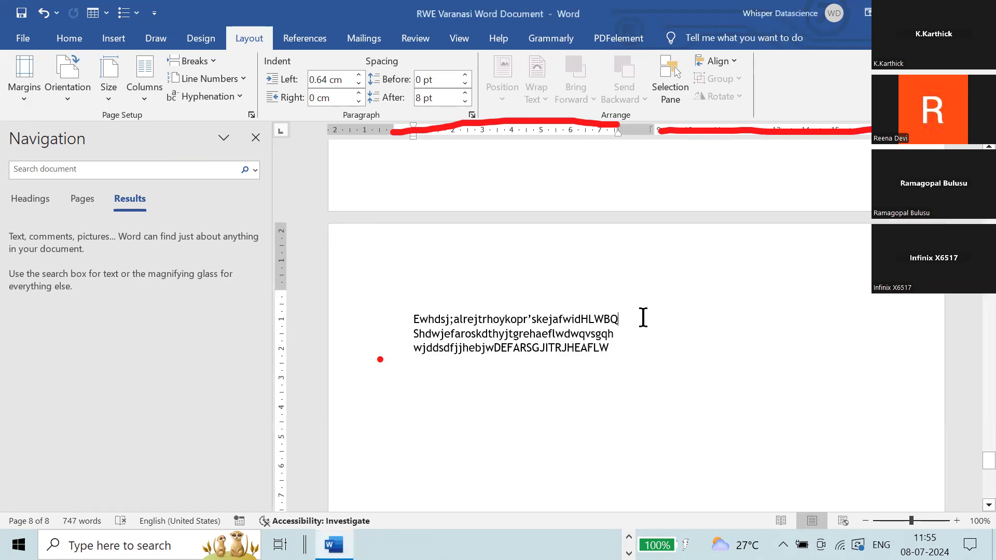
type("WWWW")
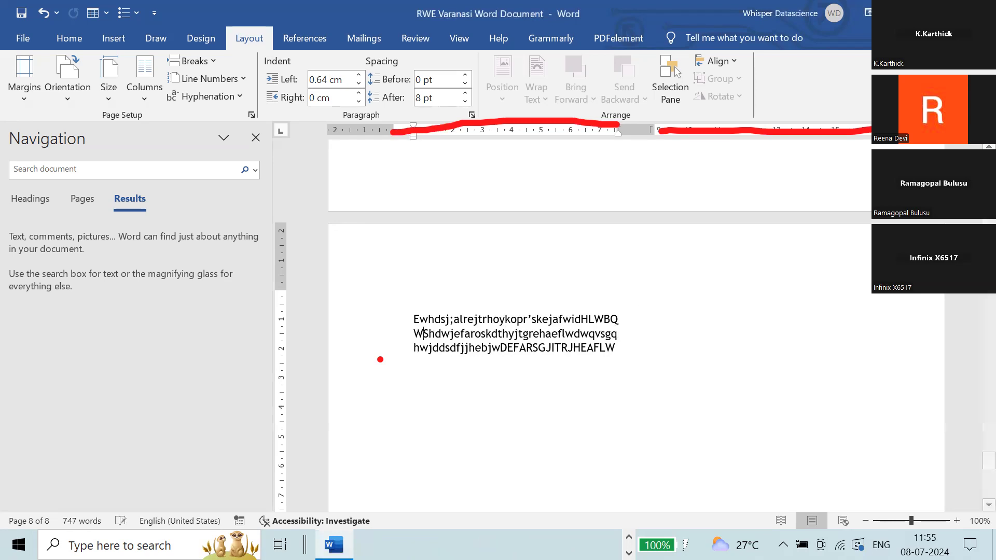
type("WWWWW")
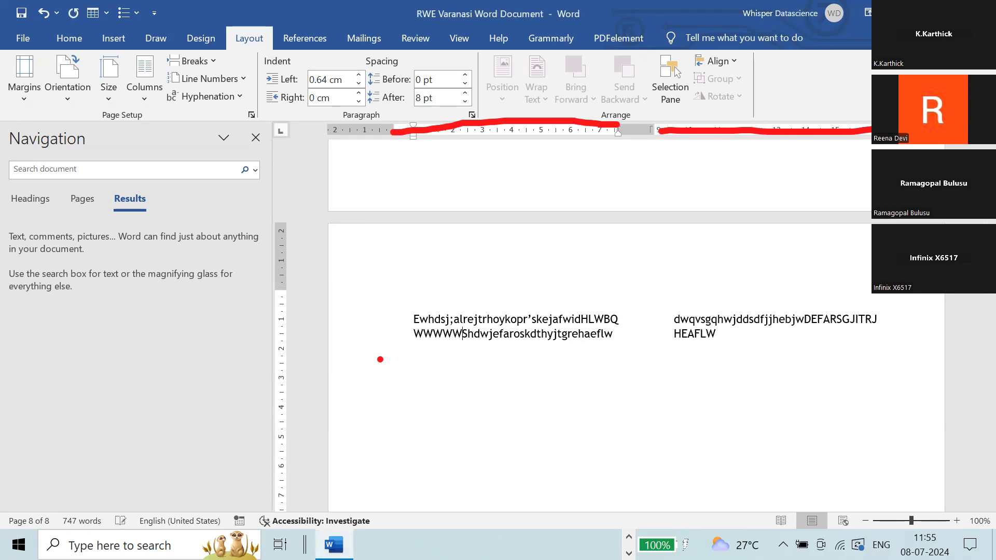
type("W")
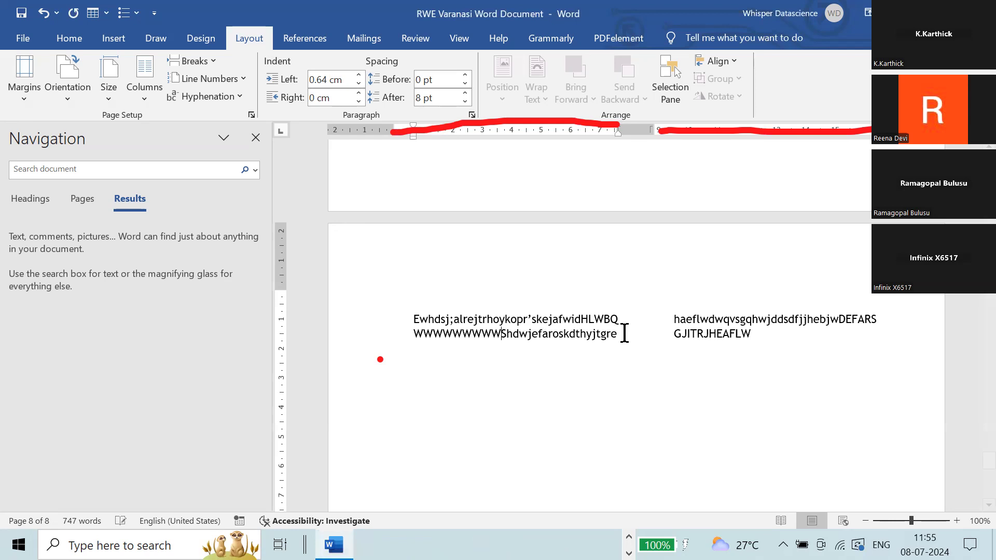
left_click(675, 319)
type("UEWHLEWFH")
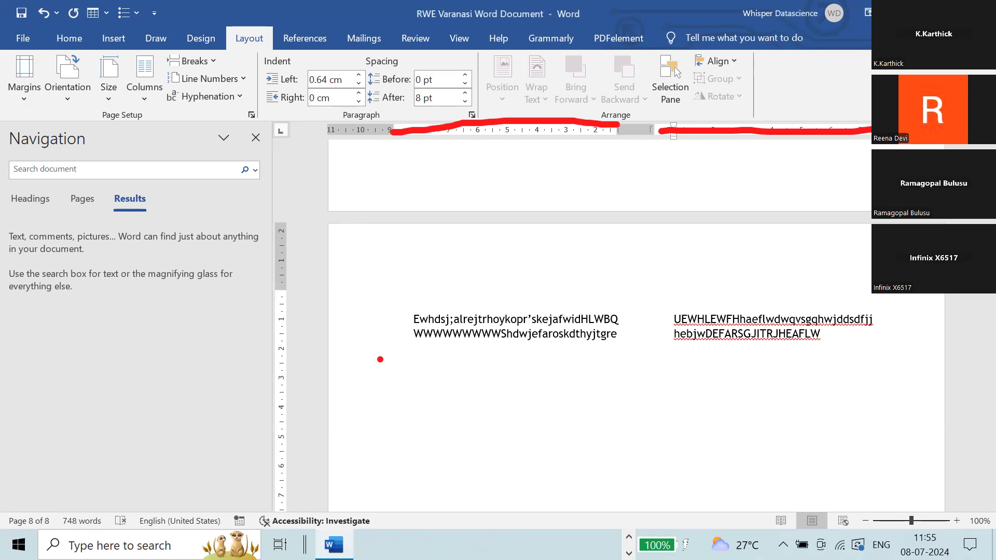
Rearrange all of the sample text on the last page into three columns
left_click_drag(823, 337, 352, 320)
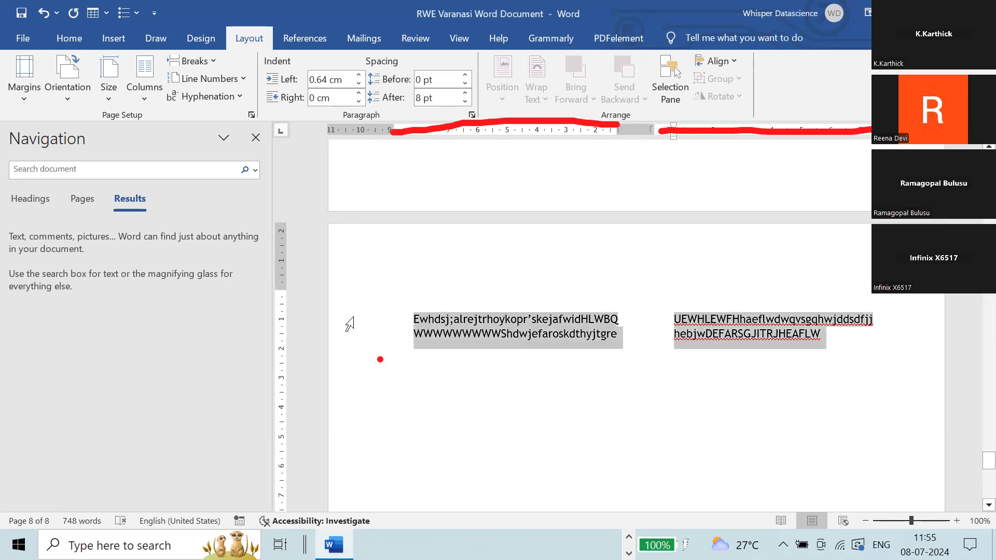
left_click(152, 95)
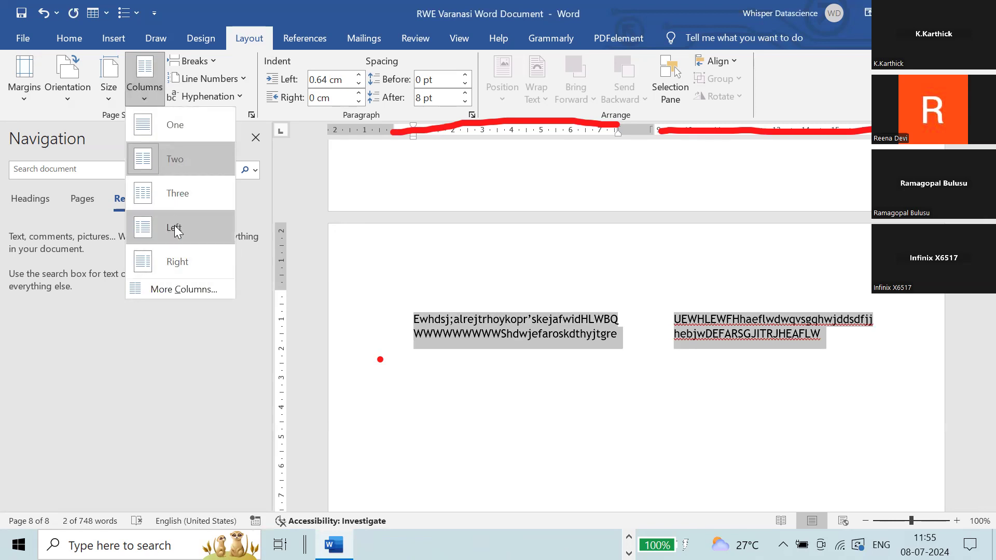
left_click(181, 195)
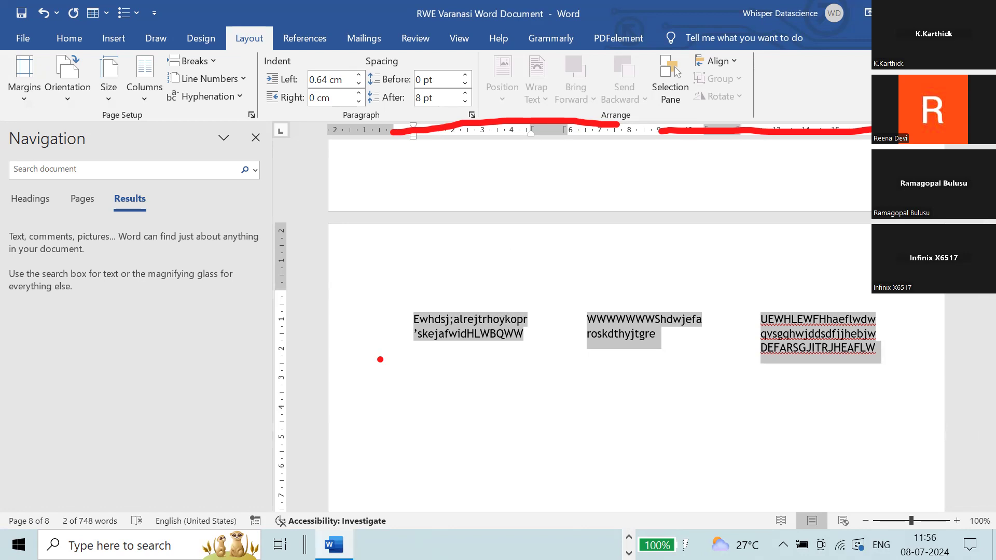
Switch to Microsoft Edge and search the web for "amar chitra katha pdf"
left_click(629, 554)
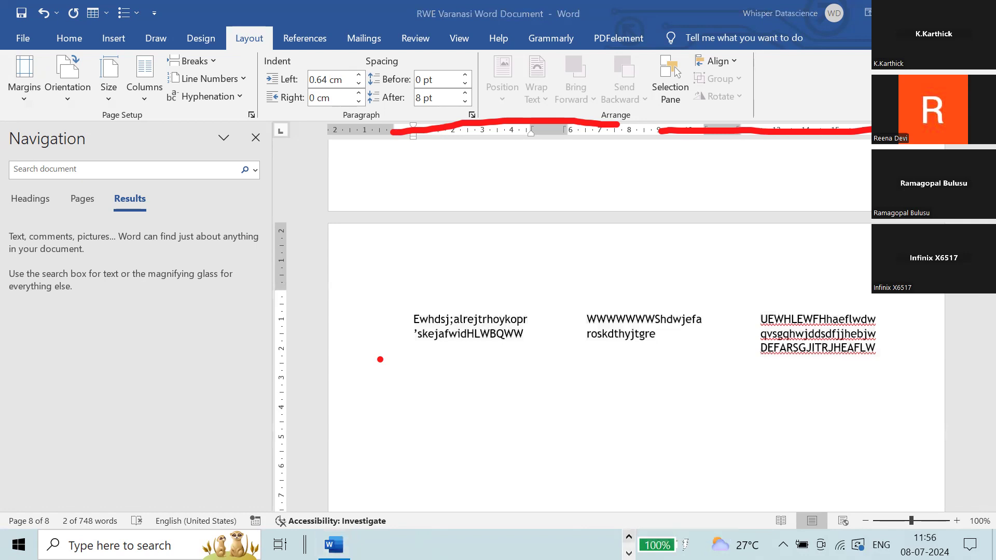
left_click(629, 538)
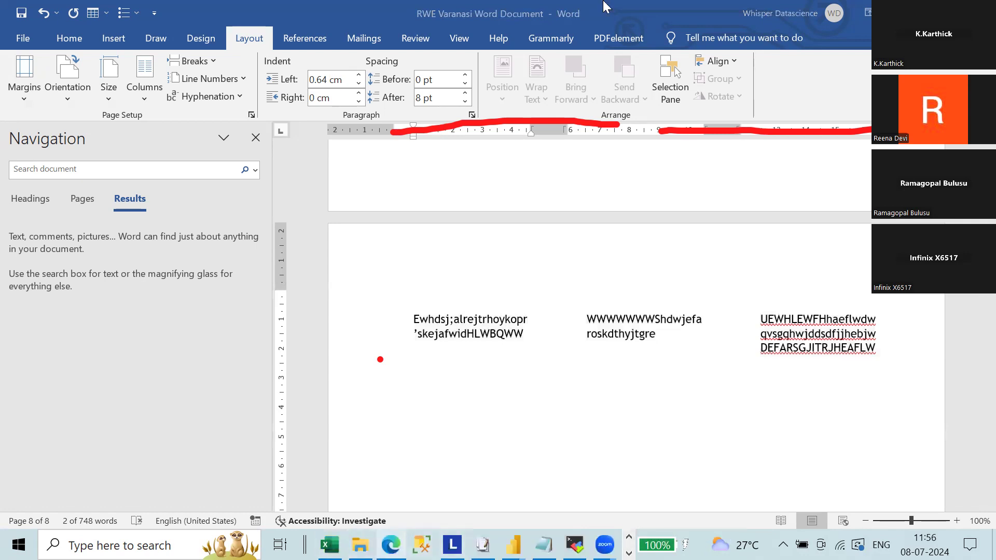
left_click(852, 10)
left_click(221, 41)
type("AMA")
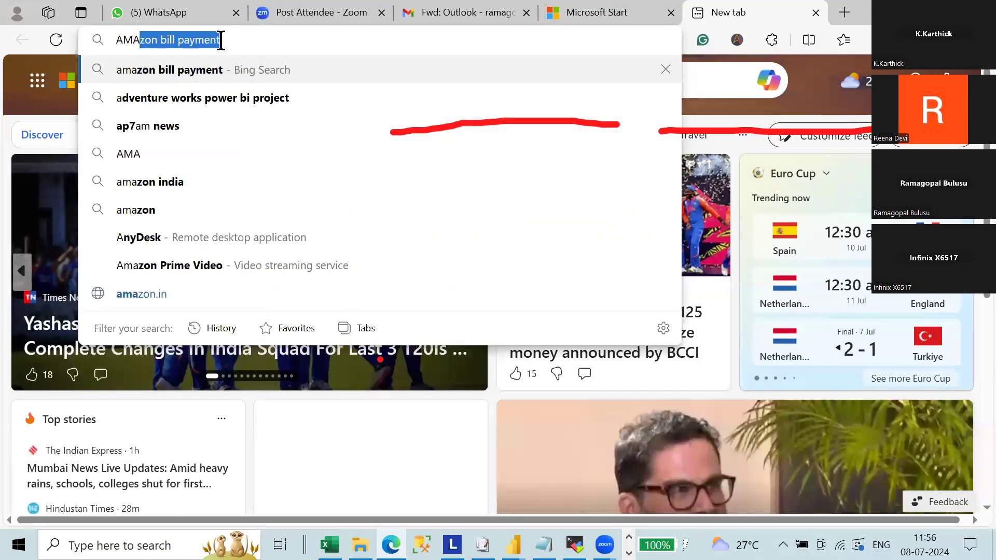
type("RCHITRA ")
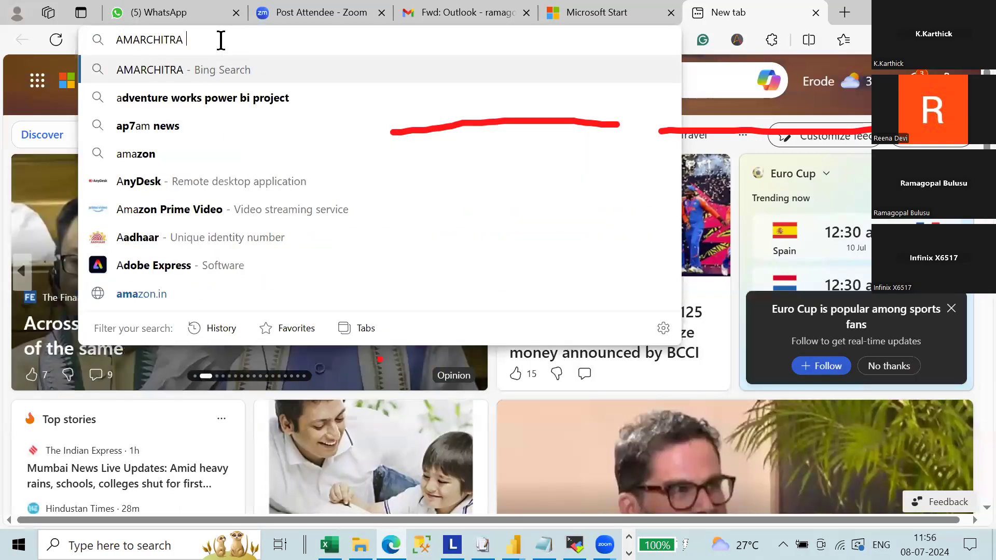
type("FADA")
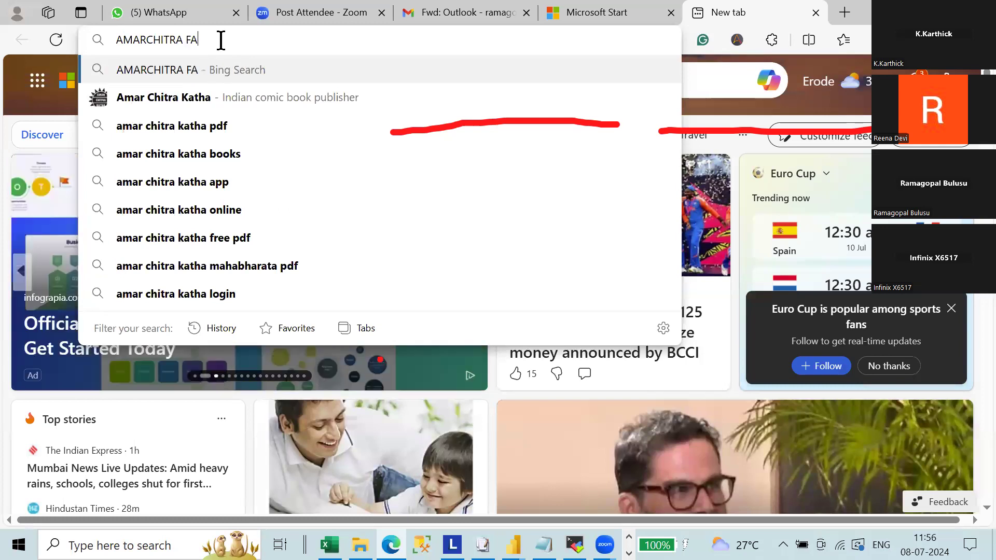
key("Down")
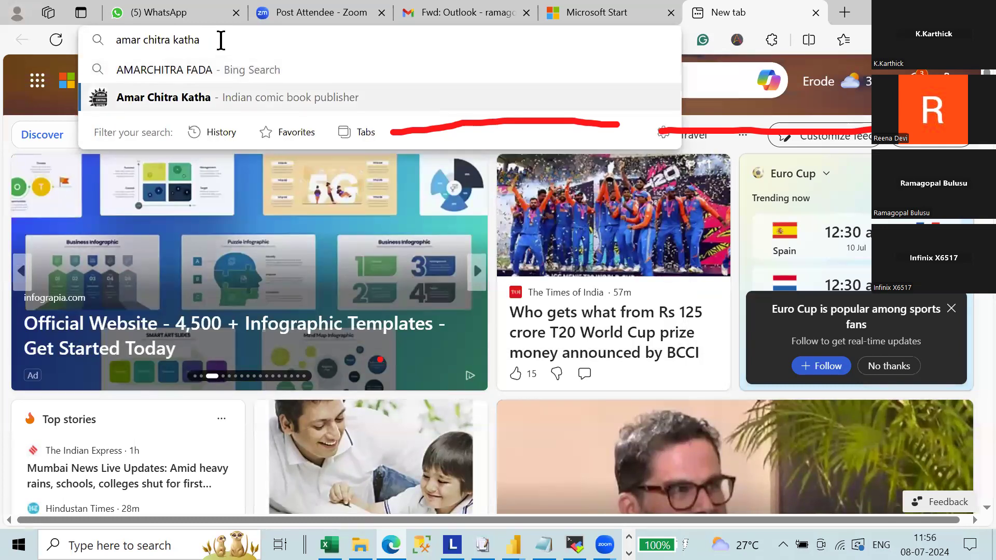
key("Up")
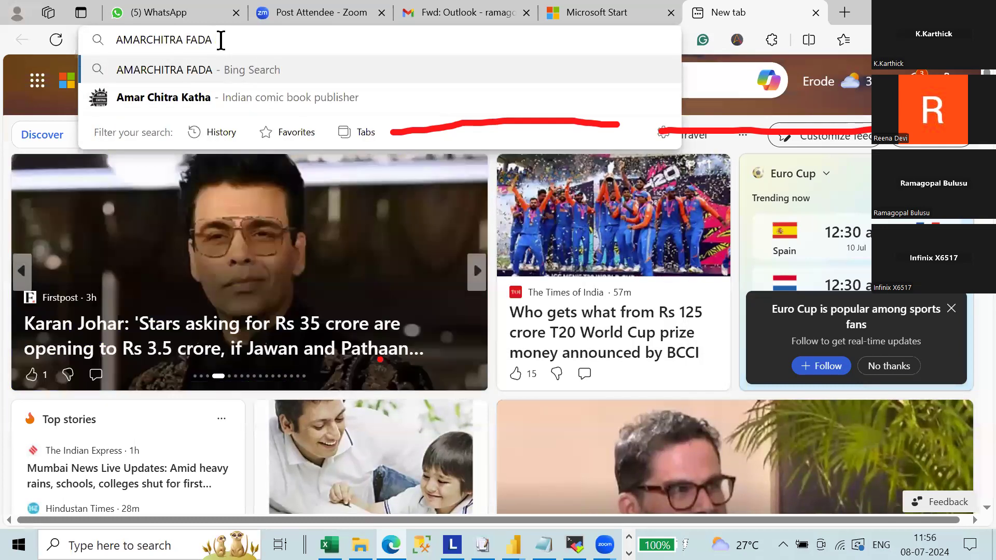
key("shift+Right")
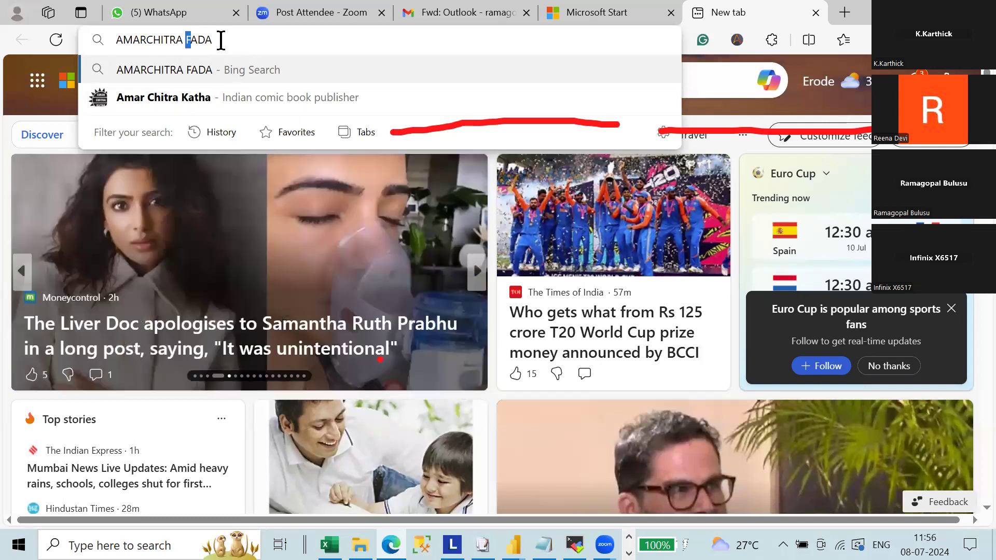
type("K")
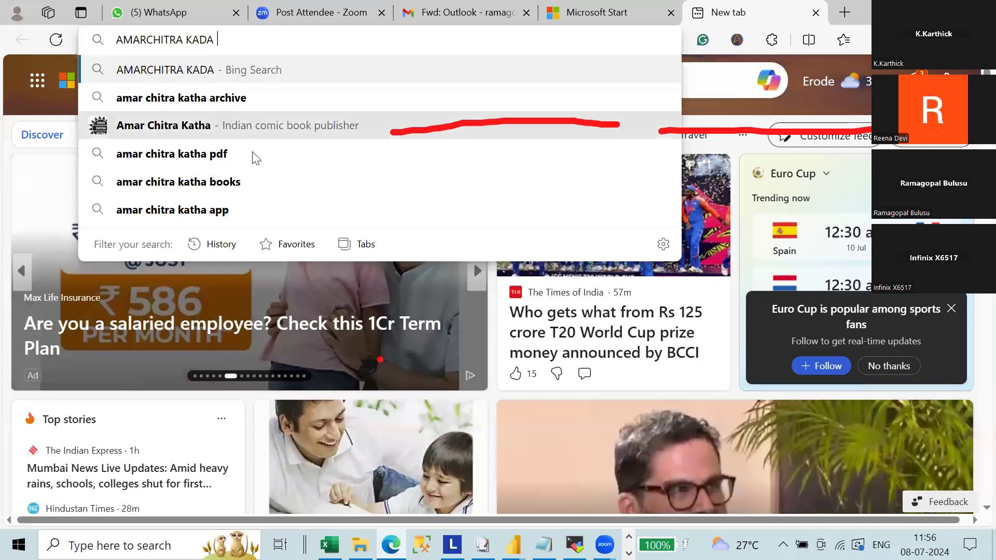
left_click(261, 154)
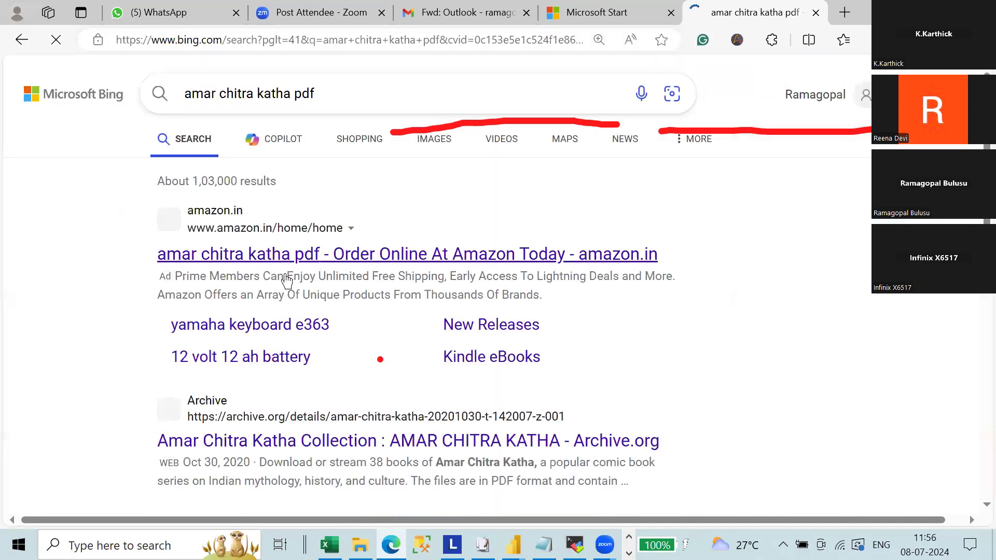
Open the archive.org search result for the Amar chitra katha books collection and go to its item details
scroll(265, 257, "down", 5)
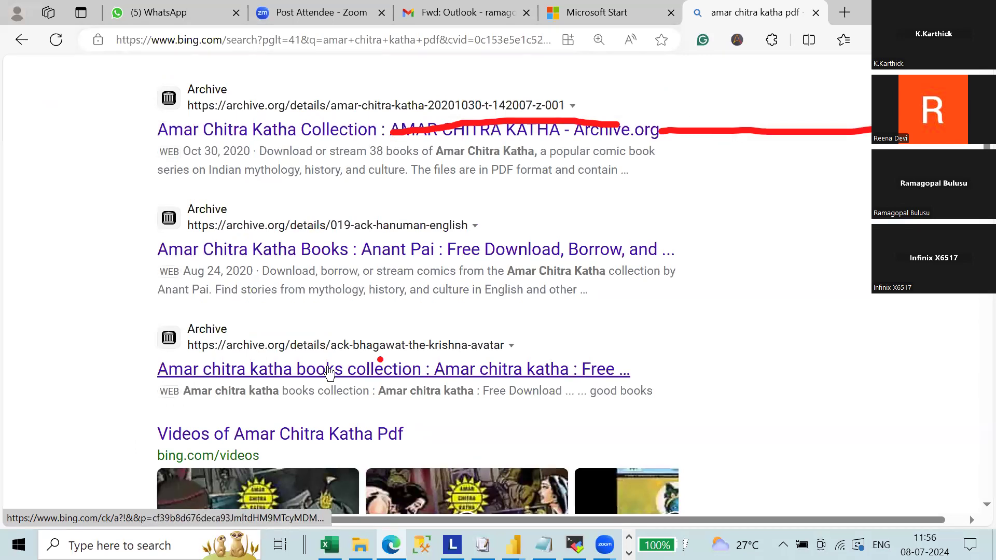
left_click(328, 371)
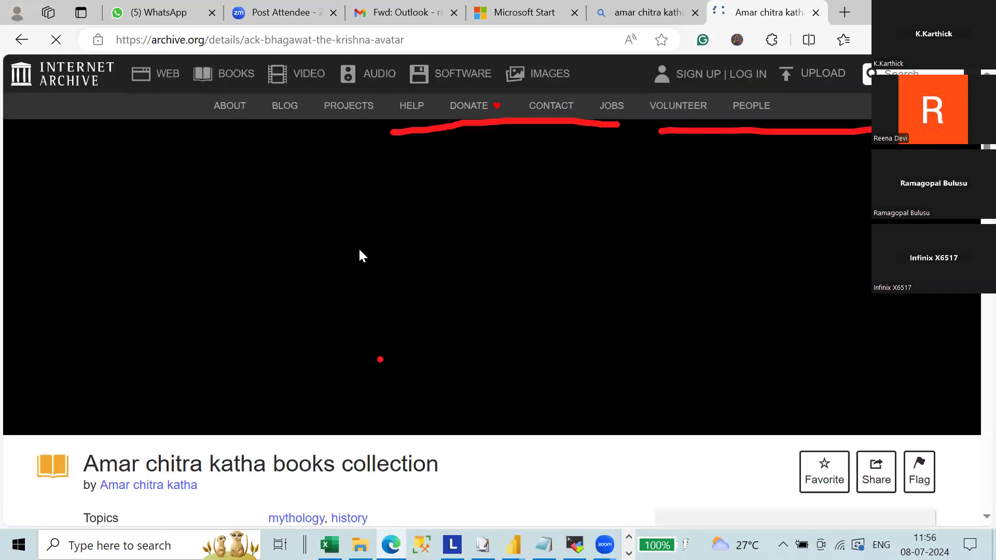
scroll(358, 253, "down", 6)
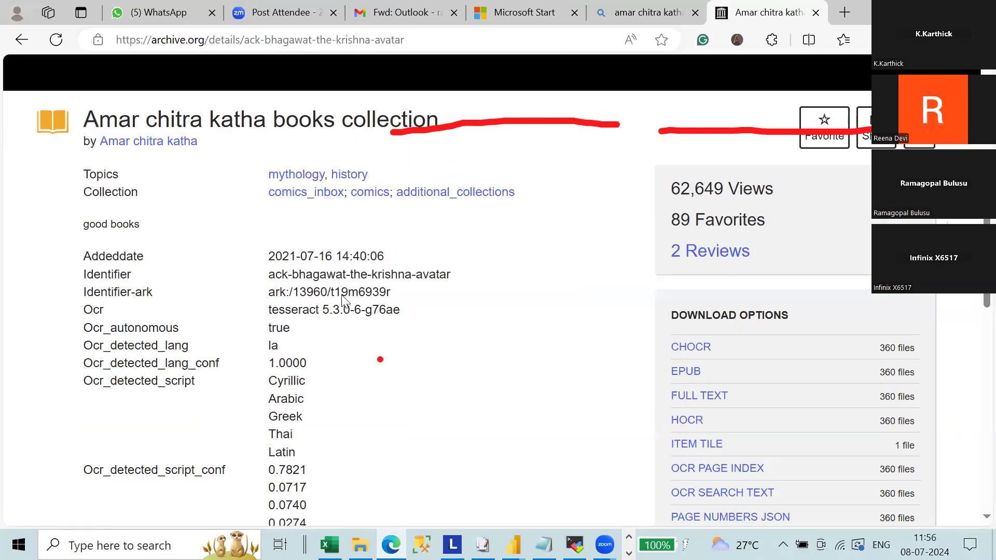
scroll(350, 264, "up", 6)
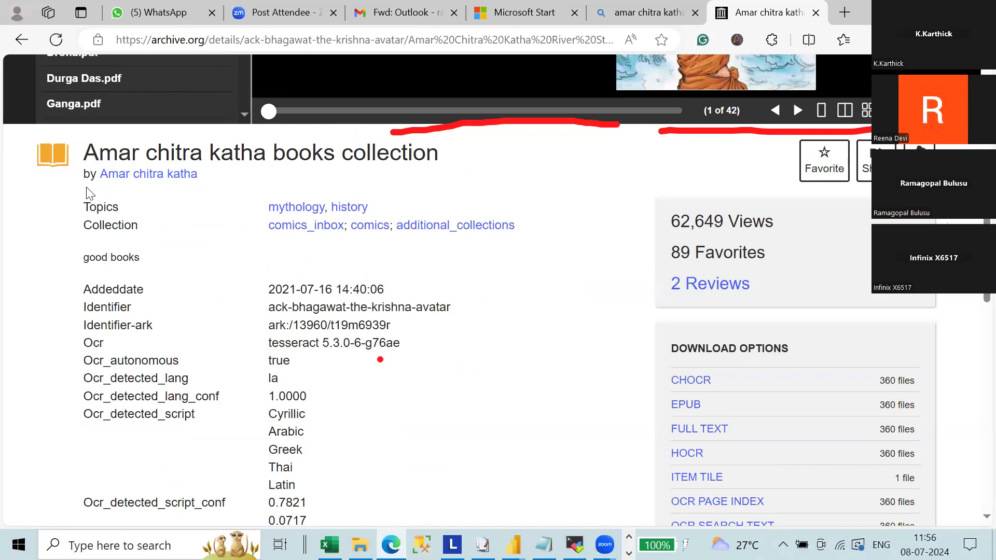
Highlight the collection's details from Addeddate to Page_number_confidence and examine how labels and values are laid out in columns
left_click_drag(82, 210, 177, 415)
left_click(456, 291)
left_click_drag(285, 208, 307, 373)
scroll(312, 374, "down", 5)
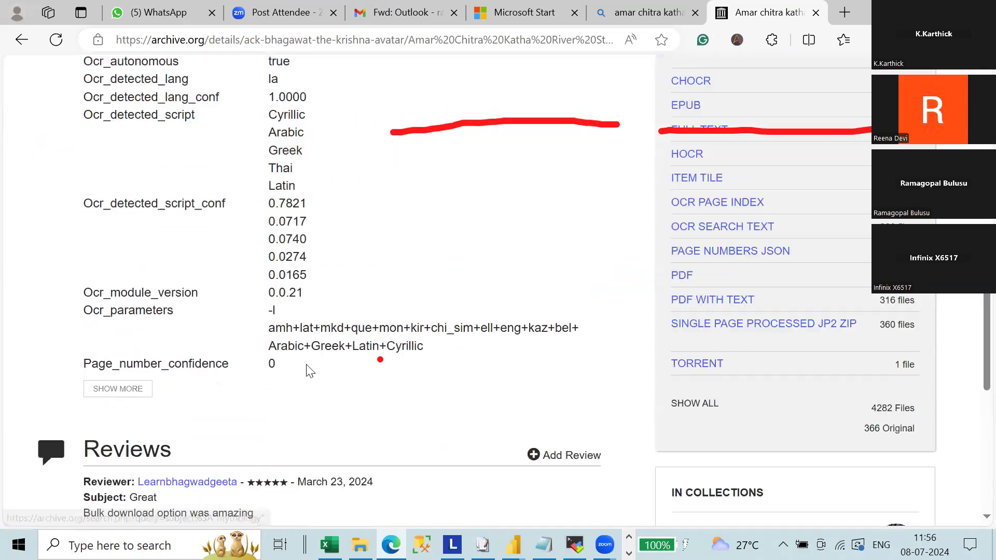
left_click_drag(54, 350, 222, 367)
scroll(311, 240, "up", 5)
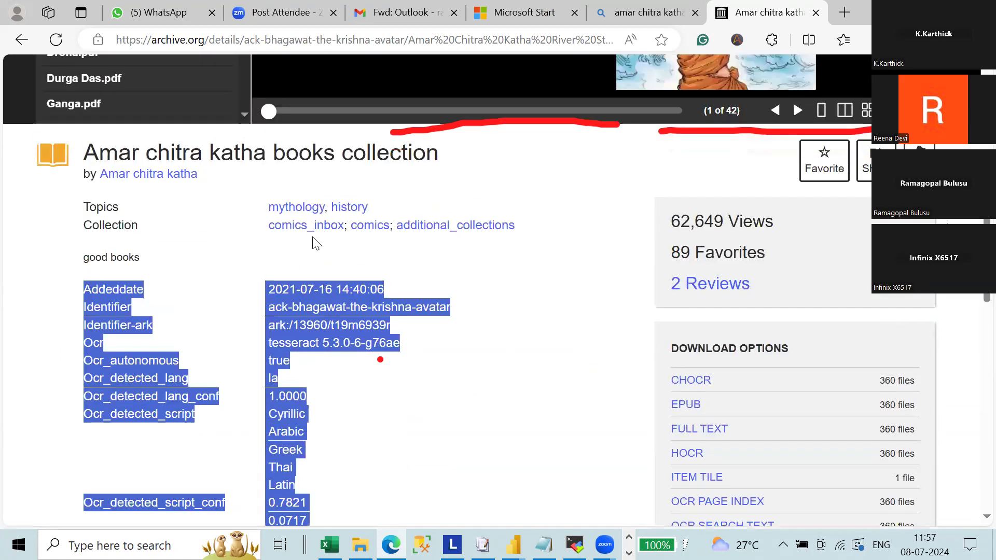
scroll(205, 271, "down", 5)
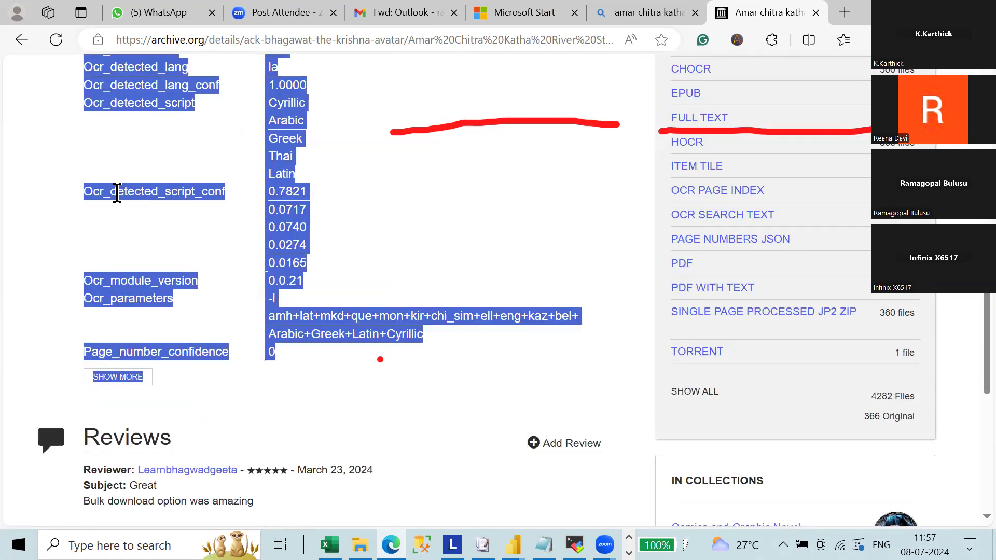
scroll(345, 252, "down", 5)
scroll(348, 252, "up", 5)
scroll(491, 260, "up", 5)
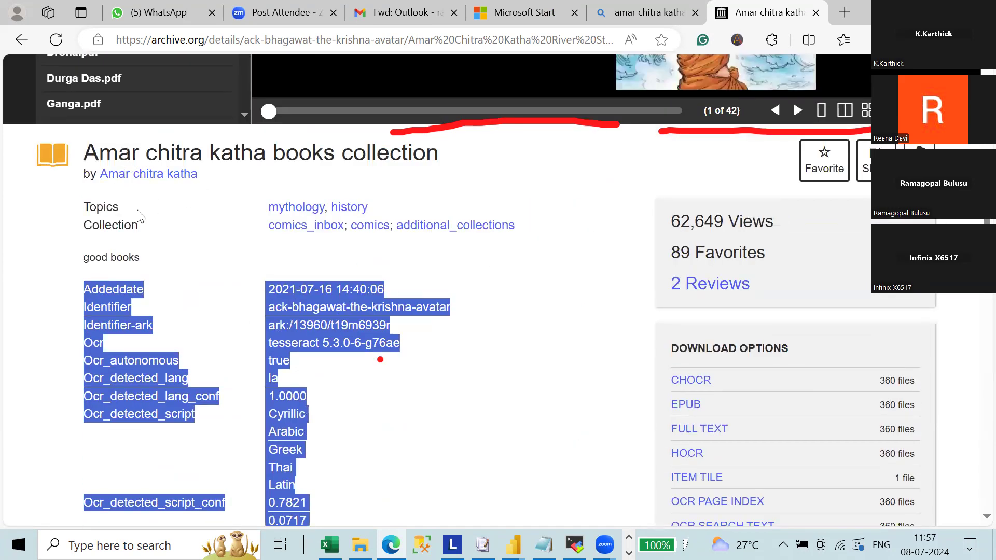
scroll(288, 284, "down", 5)
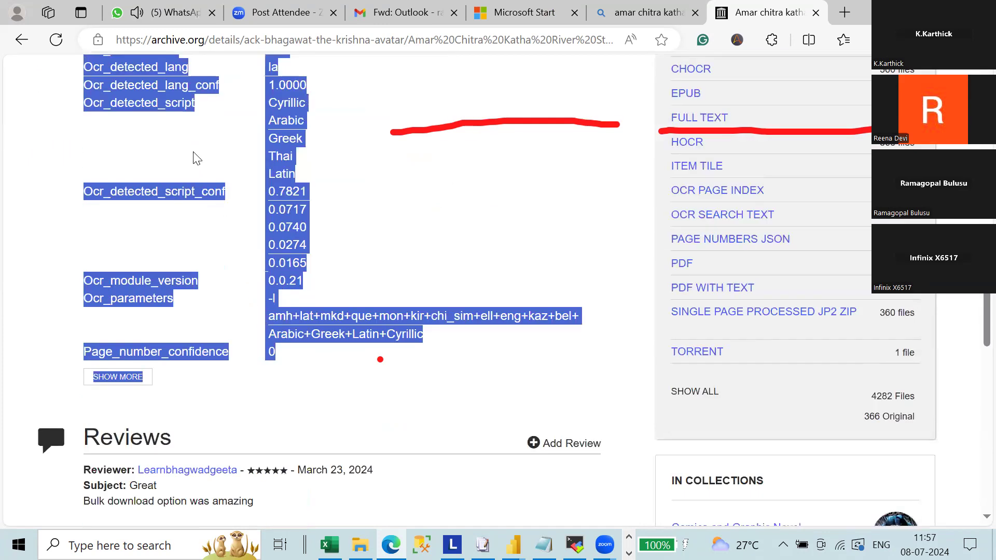
scroll(290, 263, "up", 5)
Compare the layout of the Reviews section with the item details by highlighting each of them
scroll(292, 266, "down", 5)
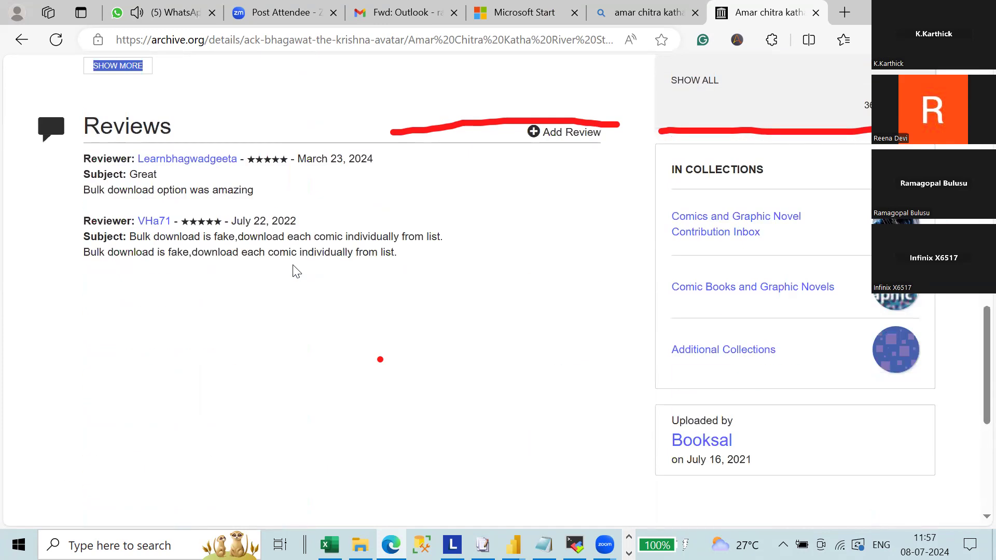
left_click_drag(85, 157, 472, 275)
scroll(381, 319, "up", 10)
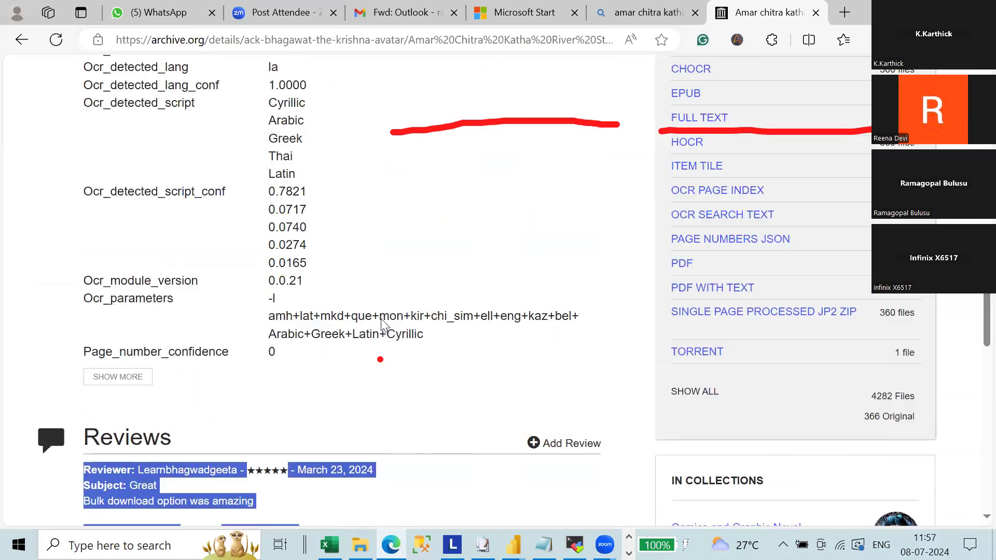
left_click_drag(83, 203, 261, 328)
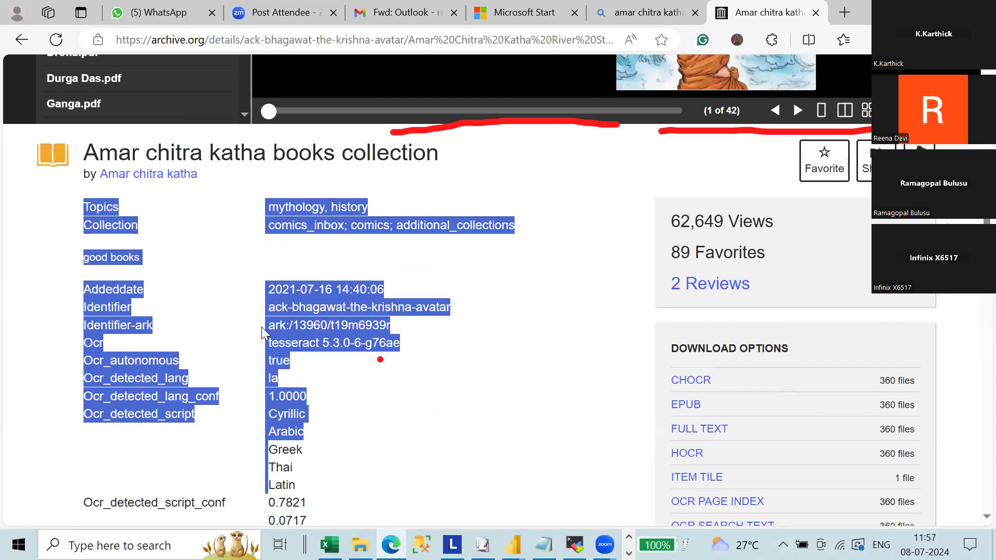
scroll(237, 218, "down", 6)
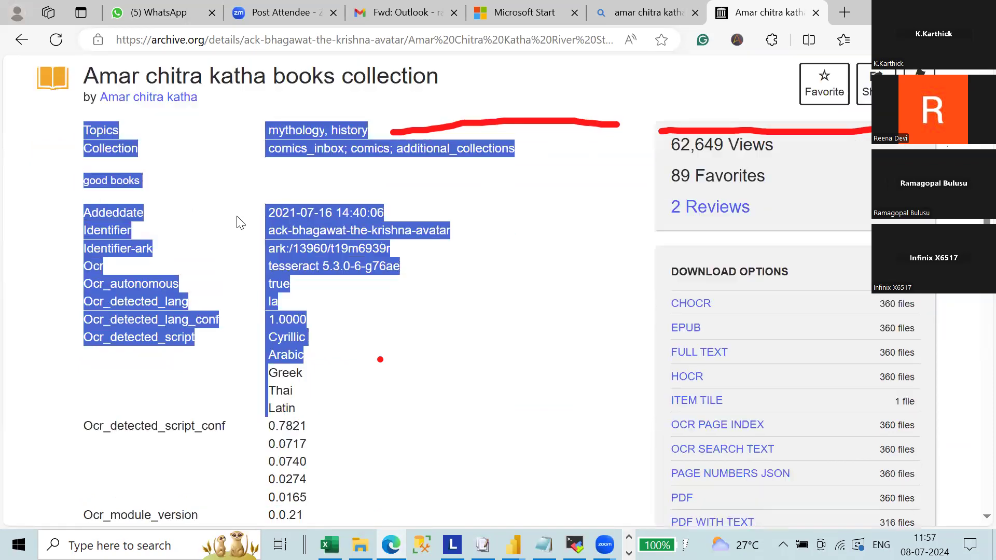
scroll(238, 218, "down", 6)
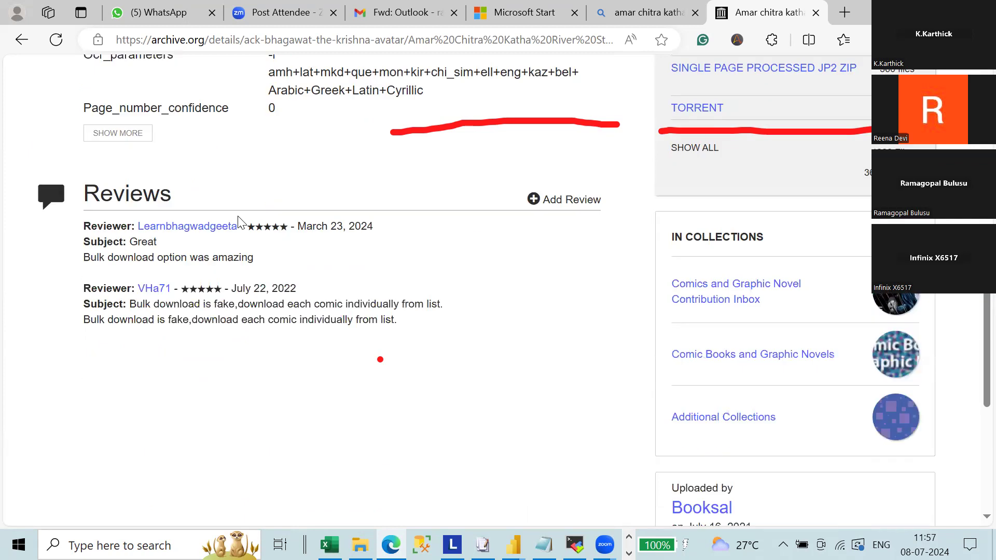
scroll(238, 218, "up", 15)
scroll(508, 136, "up", 3)
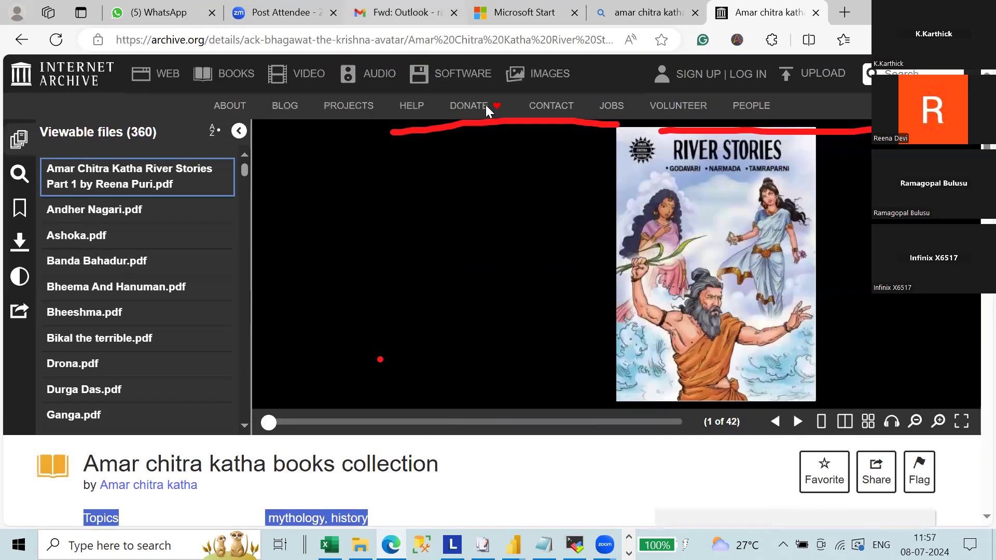
Return to Word and examine the left indent, the spacing before the paragraph and the top margin on the vertical ruler
key("ctrl+super+Right")
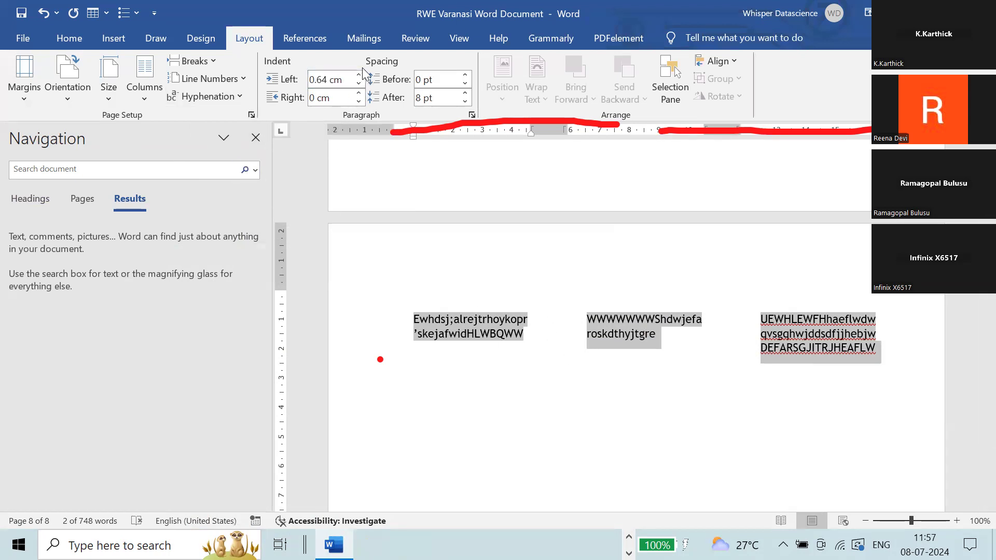
left_click(325, 81)
left_click(325, 80)
left_click_drag(326, 80, 301, 83)
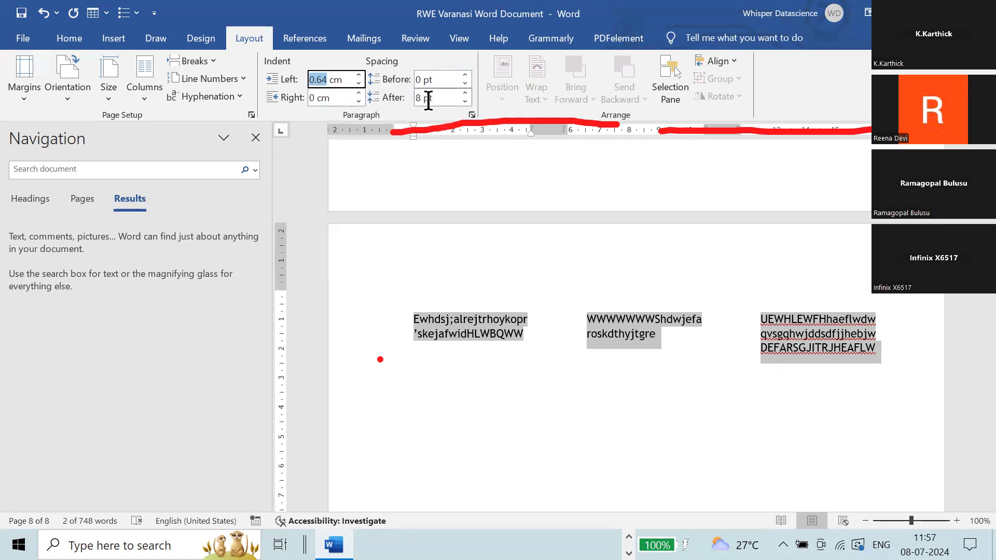
left_click(424, 80)
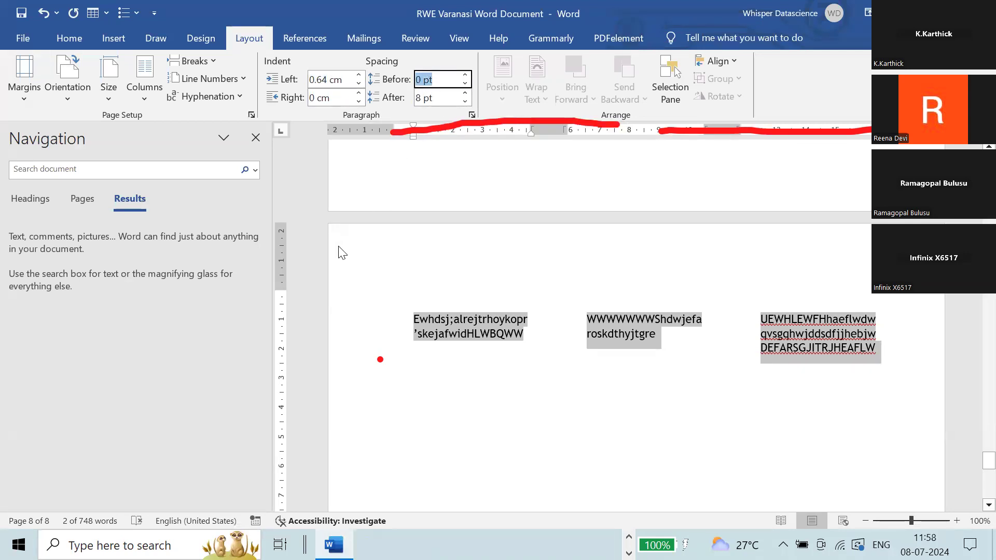
mouse_move(281, 291)
left_mouse_down()
mouse_move(283, 275)
mouse_move(282, 295)
left_mouse_up()
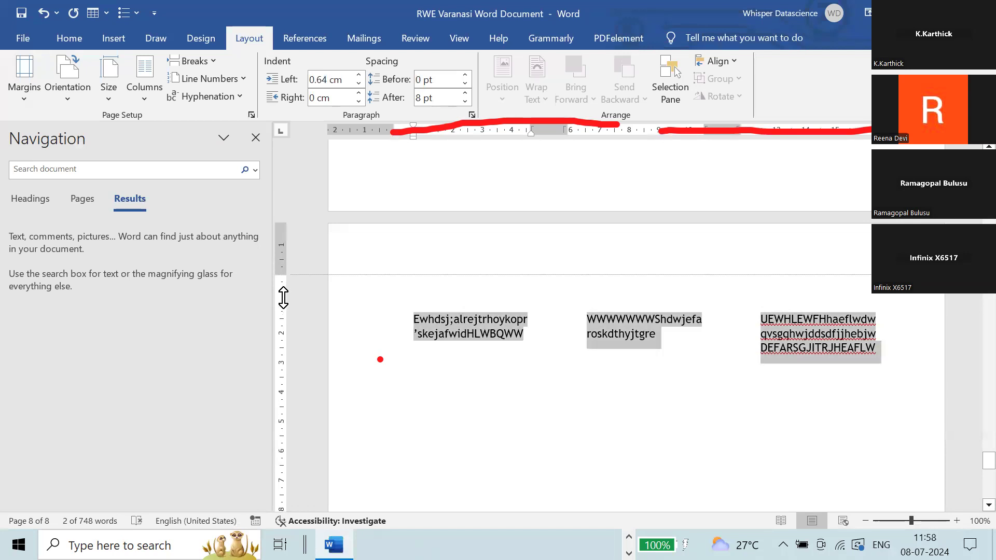
Undo the column layouts and all the sample letters on the last page so that the page is empty
left_click(496, 271)
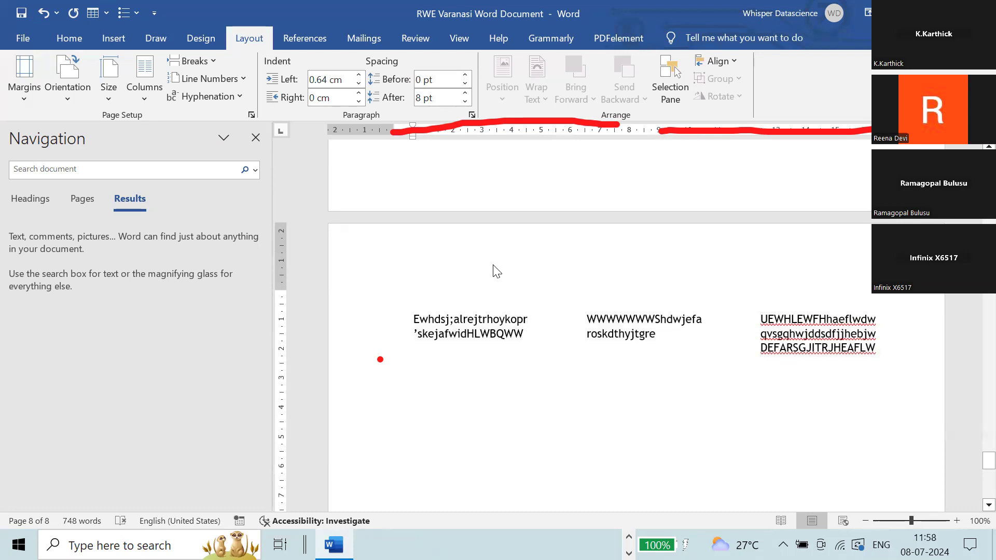
key("ctrl+z")
key("ctrl+z")
key("ctrl+z")
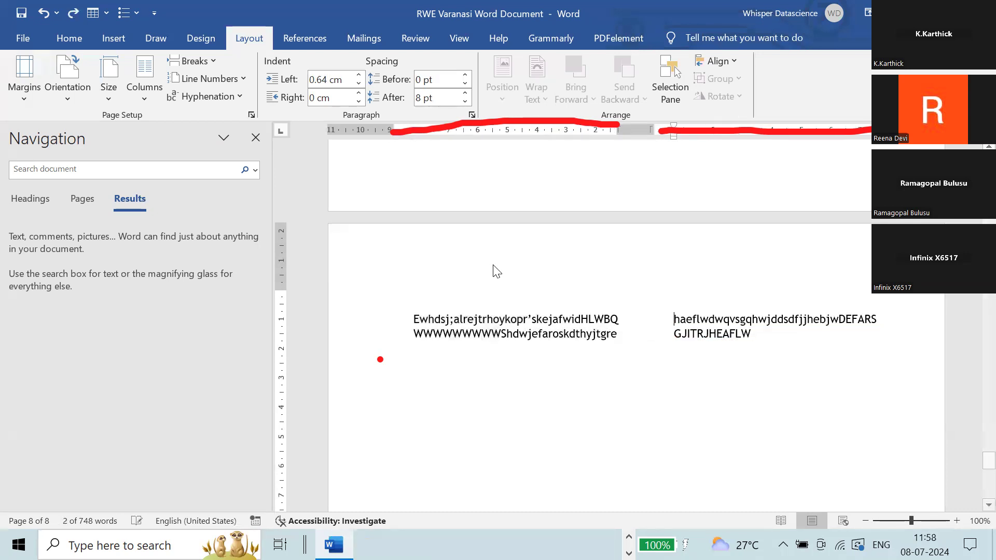
key("ctrl+z")
key("ctrl+z")
key("ctrl+z")
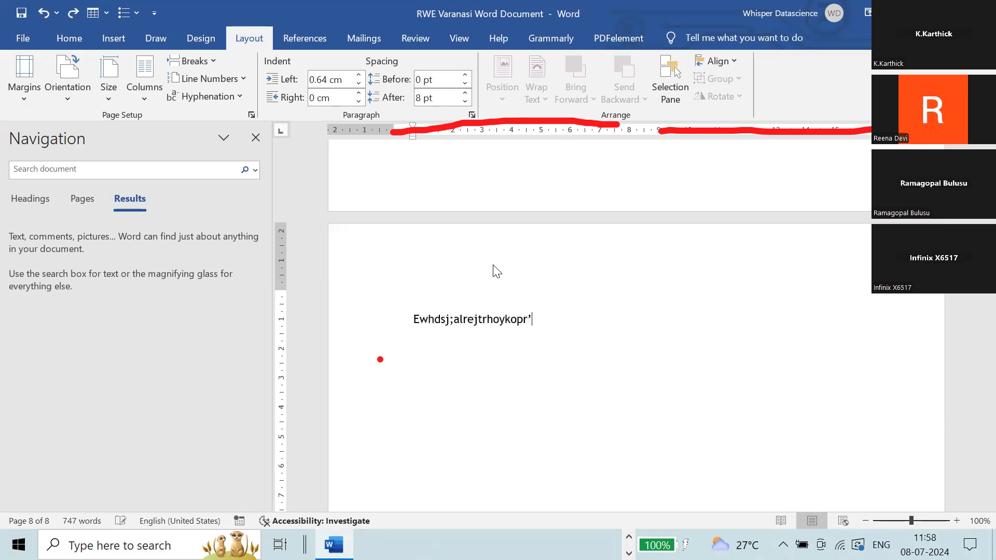
key("ctrl+z")
key("ctrl+z")
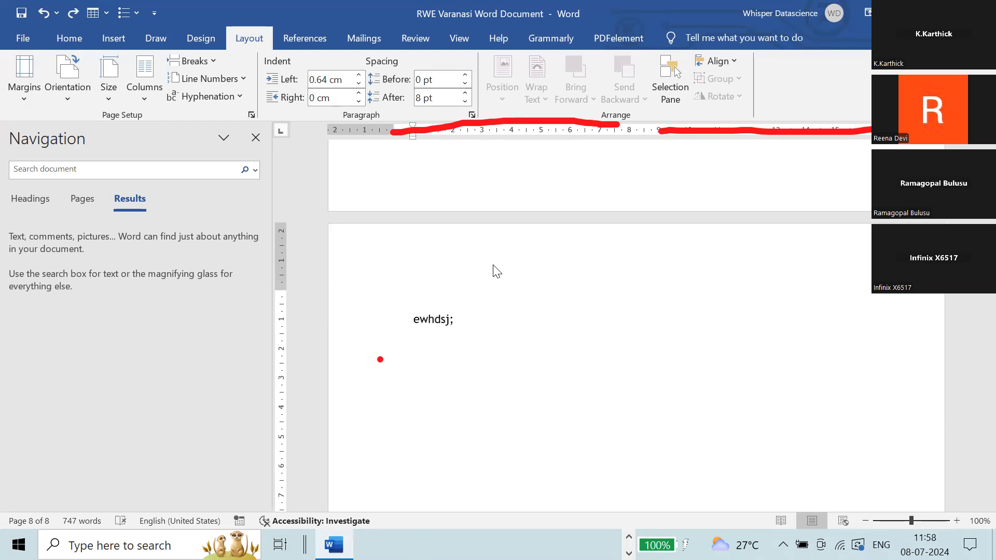
key("ctrl+z")
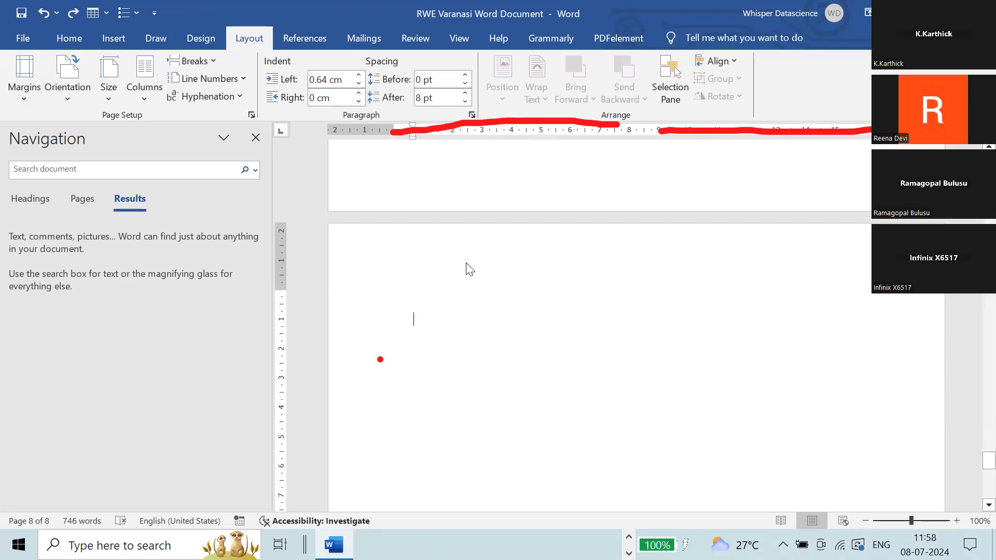
scroll(467, 265, "down", 3)
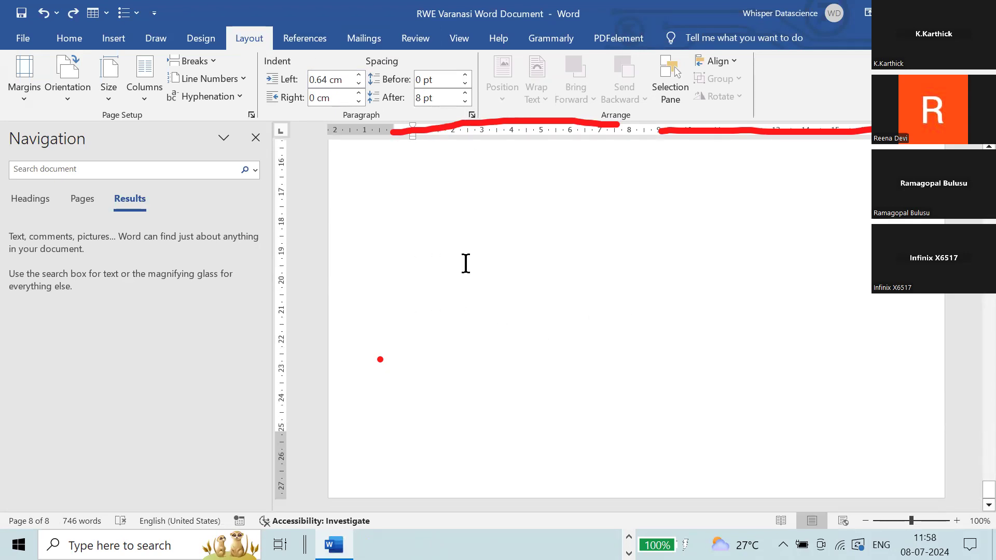
Review the Insert, Draw, Design and Layout command sets in turn and finish on the Insert commands
scroll(554, 165, "up", 3)
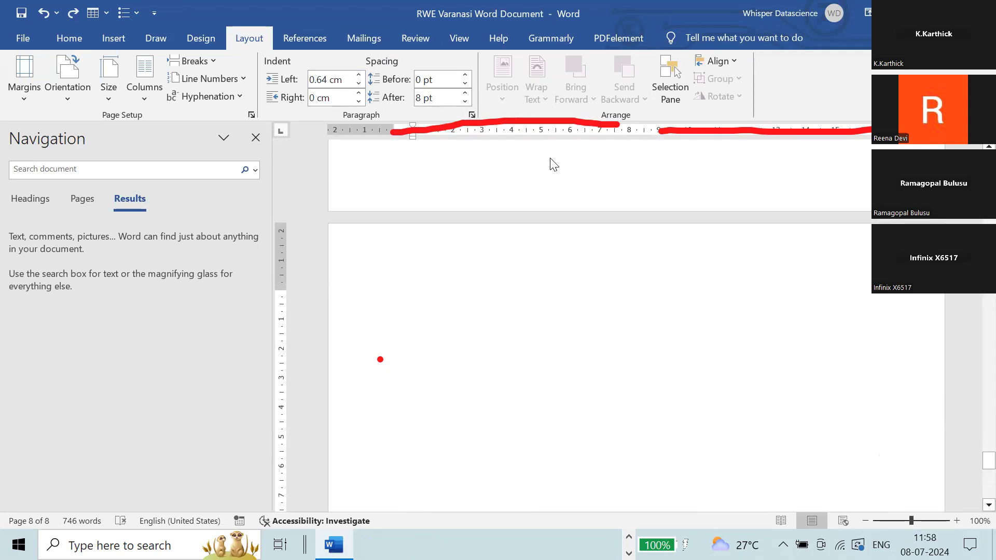
left_click(213, 44)
left_click(161, 38)
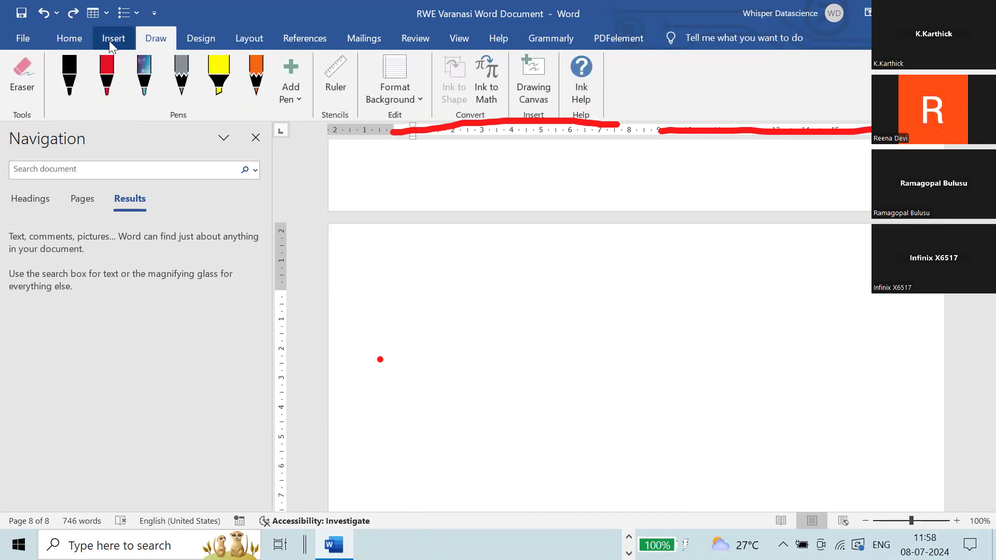
left_click(110, 45)
left_click(146, 42)
left_click(202, 37)
left_click(235, 37)
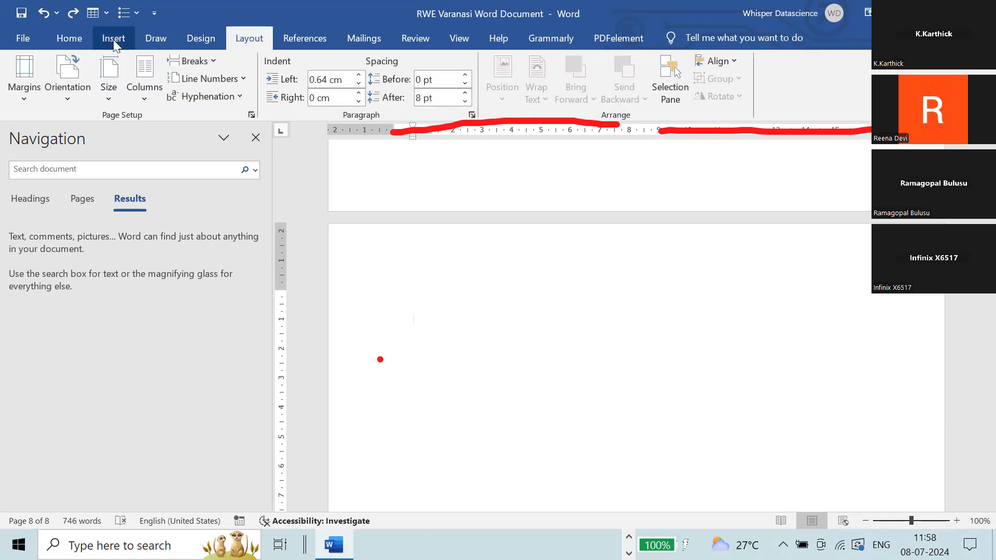
left_click(113, 40)
left_click(144, 40)
left_click(208, 37)
left_click(251, 35)
left_click(118, 39)
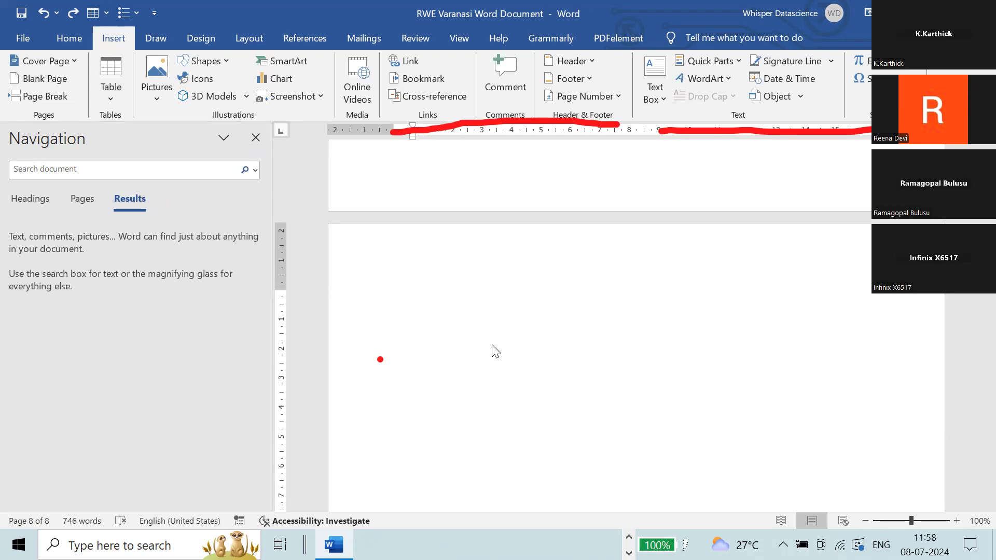
Select the large underlined Draw heading and set its paragraph alignment to Justify
scroll(494, 351, "up", 15)
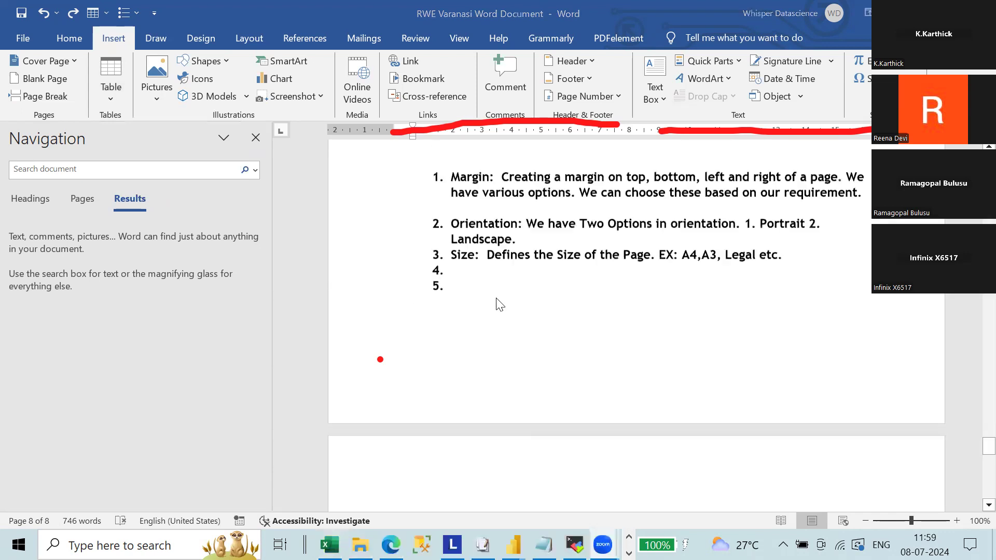
scroll(499, 305, "up", 10)
scroll(499, 305, "down", 8)
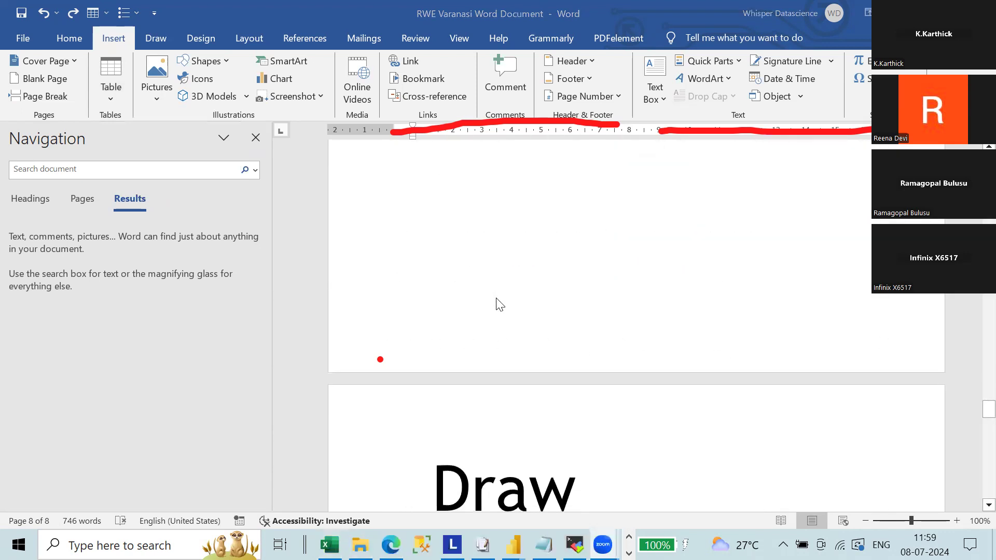
left_click_drag(583, 335, 354, 336)
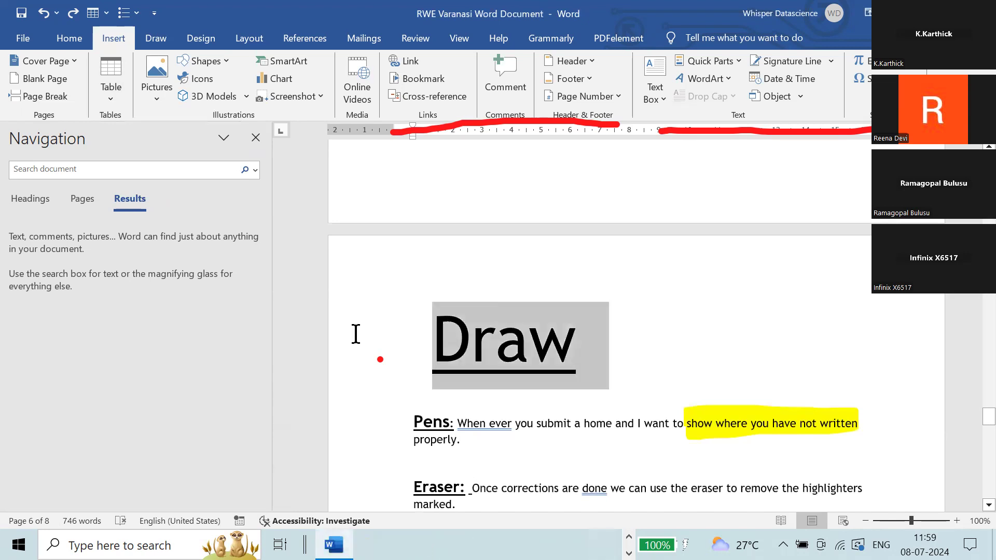
left_click(68, 38)
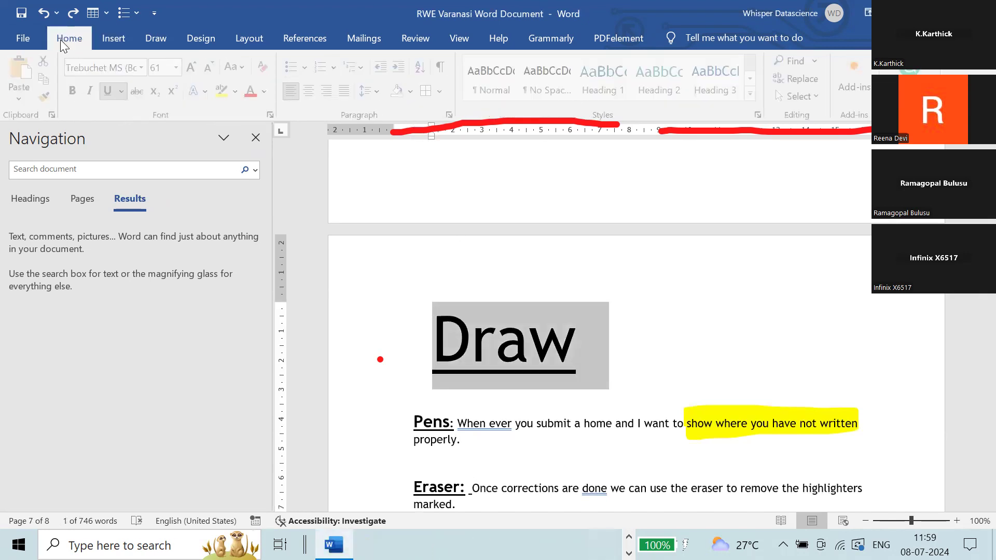
key("ctrl+j")
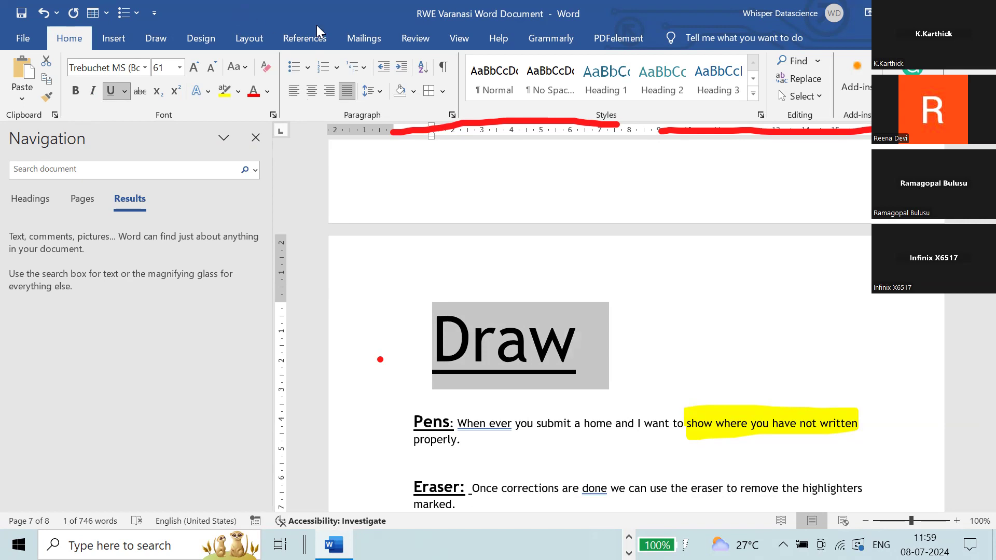
scroll(737, 317, "down", 10)
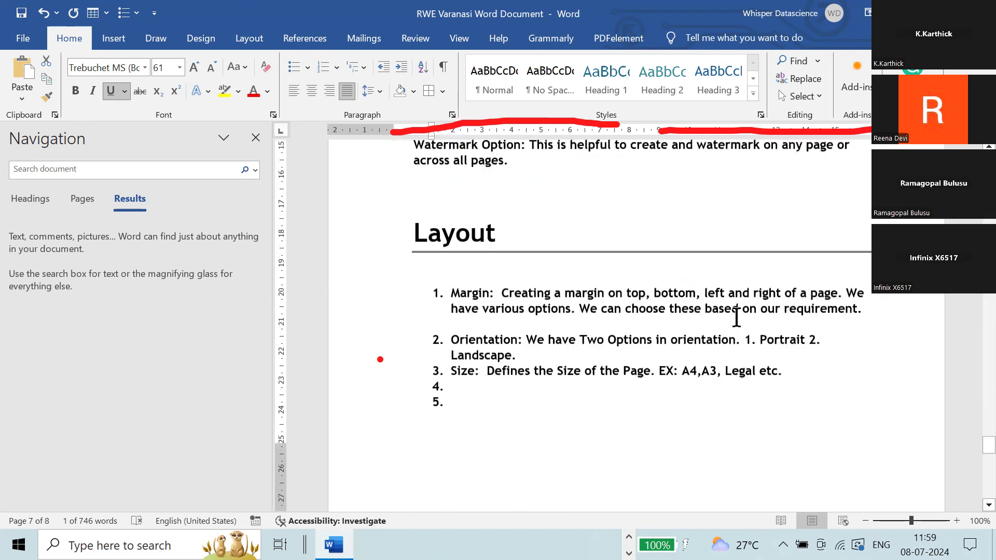
scroll(737, 317, "down", 10)
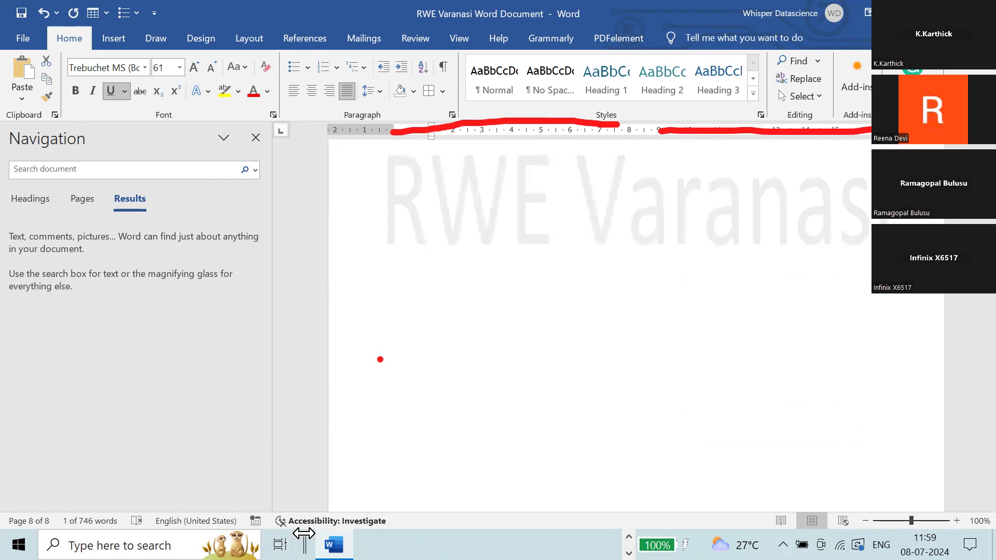